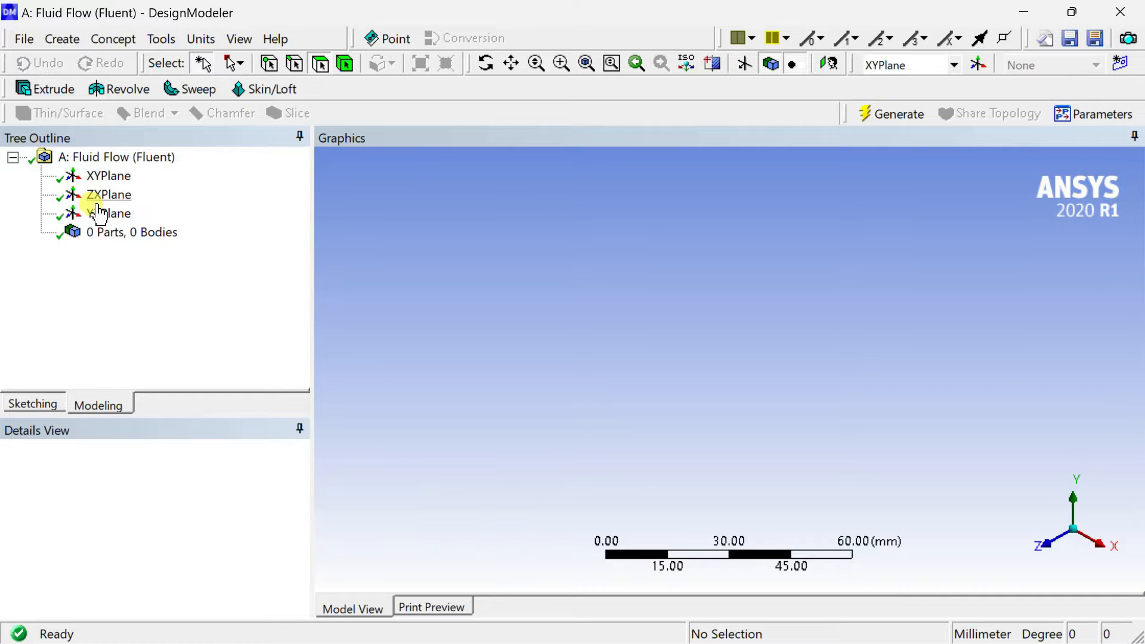
Sketch a rectangle about 67 mm by 20 mm on the XY plane, with its lower-left corner at the origin.
click(108, 176)
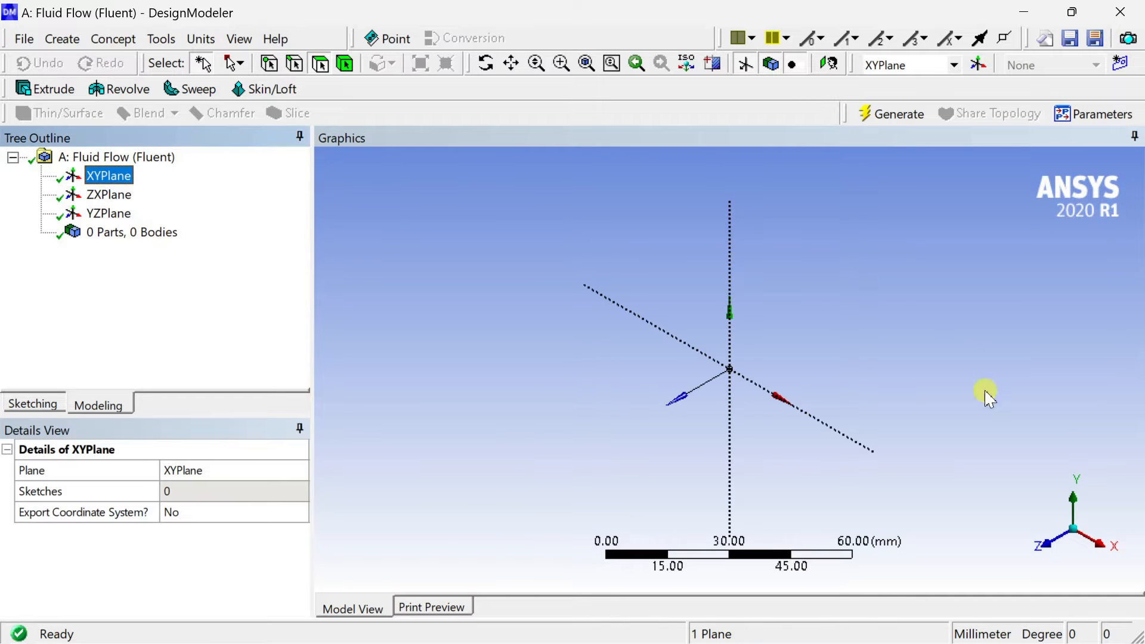
click(1057, 545)
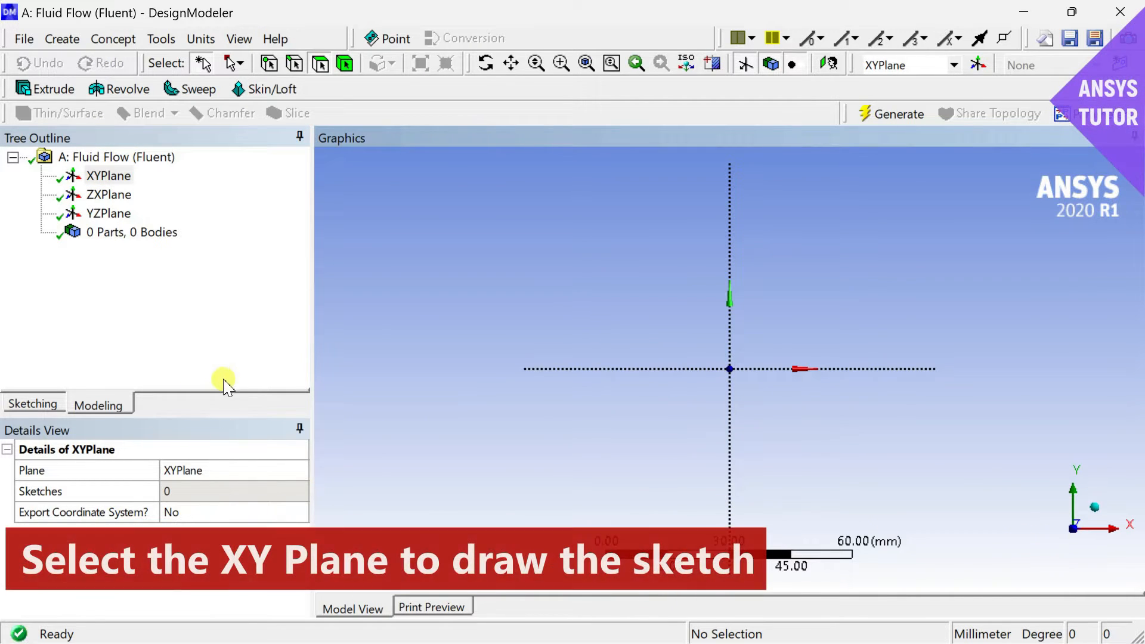
click(36, 408)
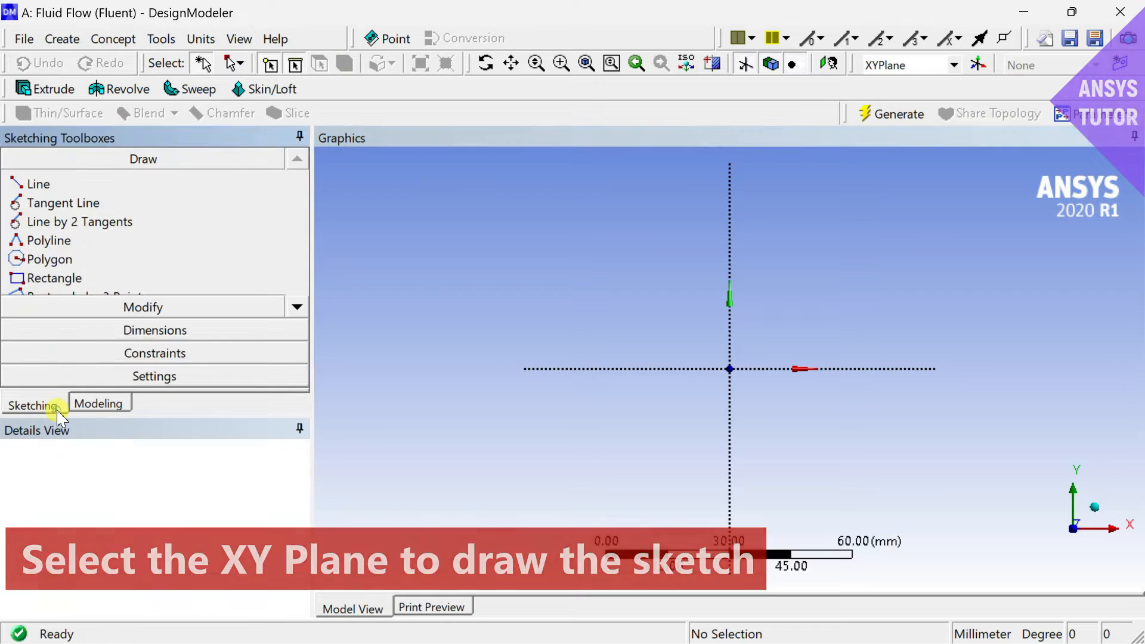
click(36, 279)
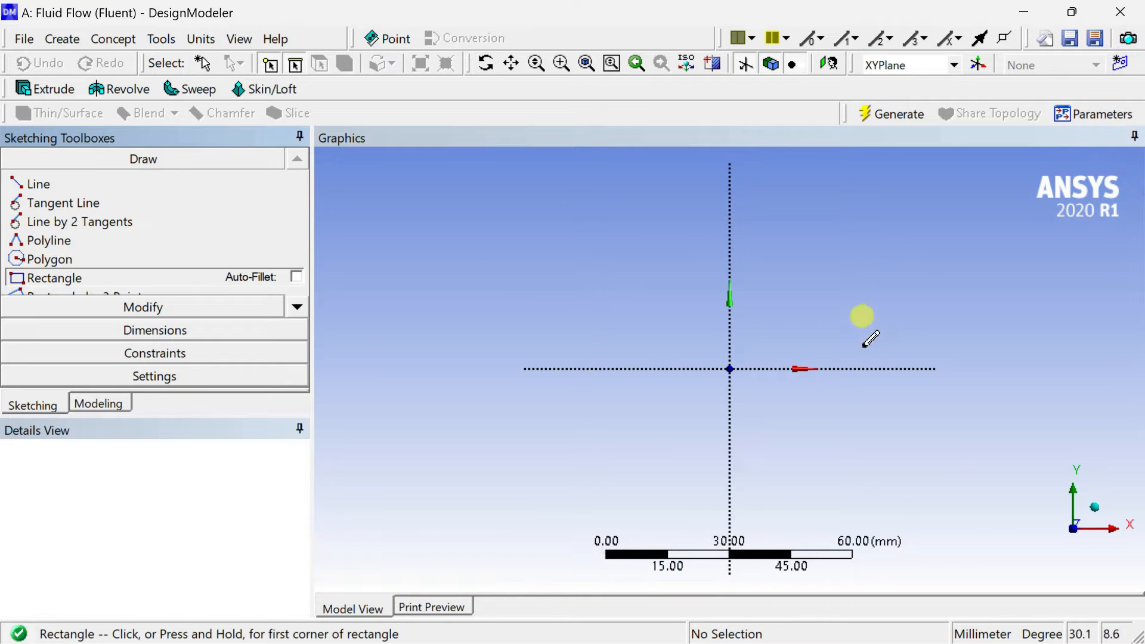
click(729, 369)
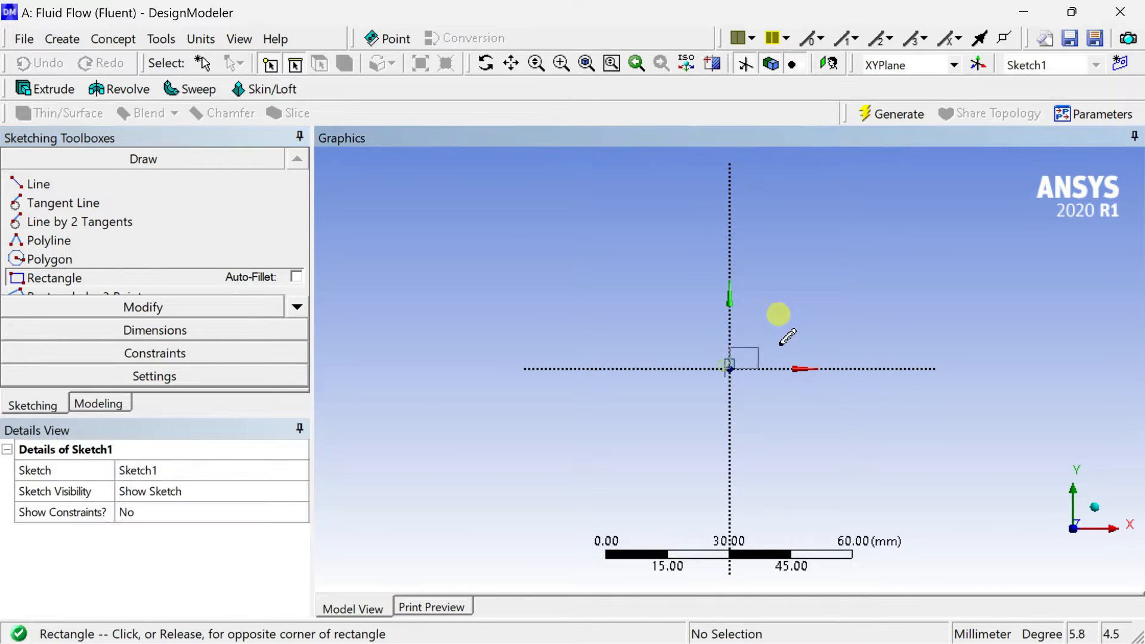
click(1005, 286)
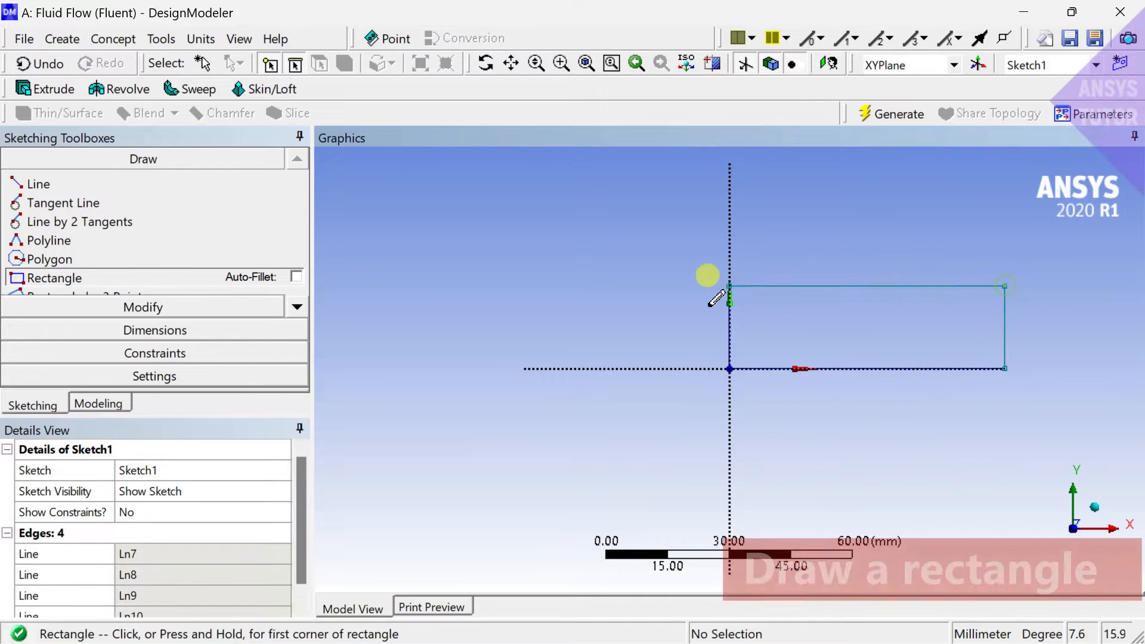
Dimension the rectangle's height along its left edge and its length along its bottom edge.
click(143, 329)
click(728, 309)
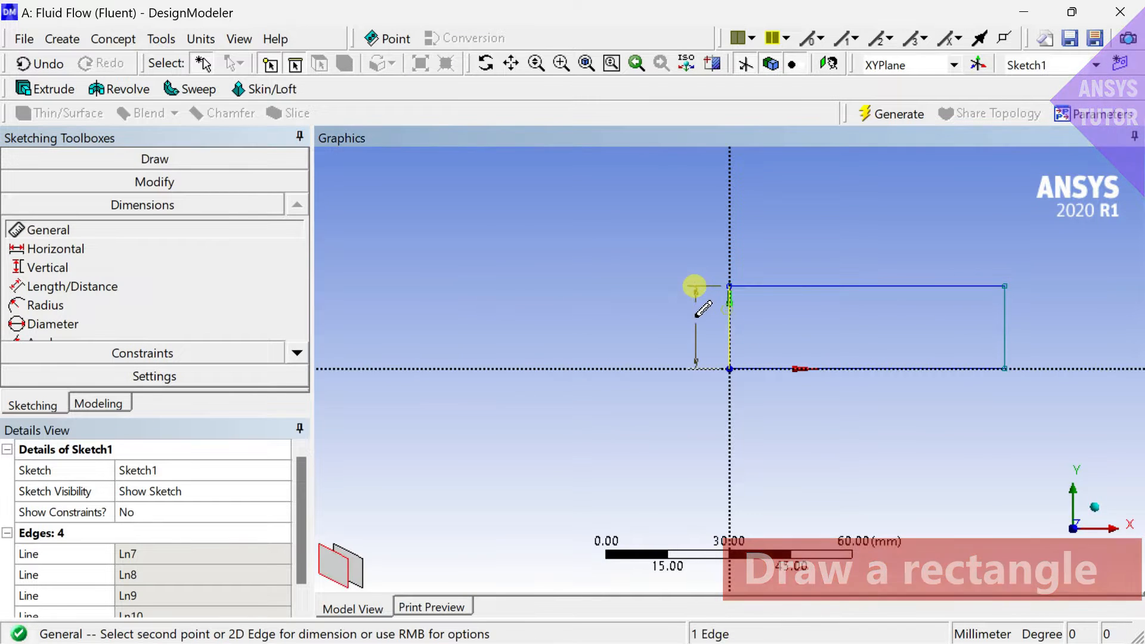
click(696, 311)
click(790, 370)
click(793, 409)
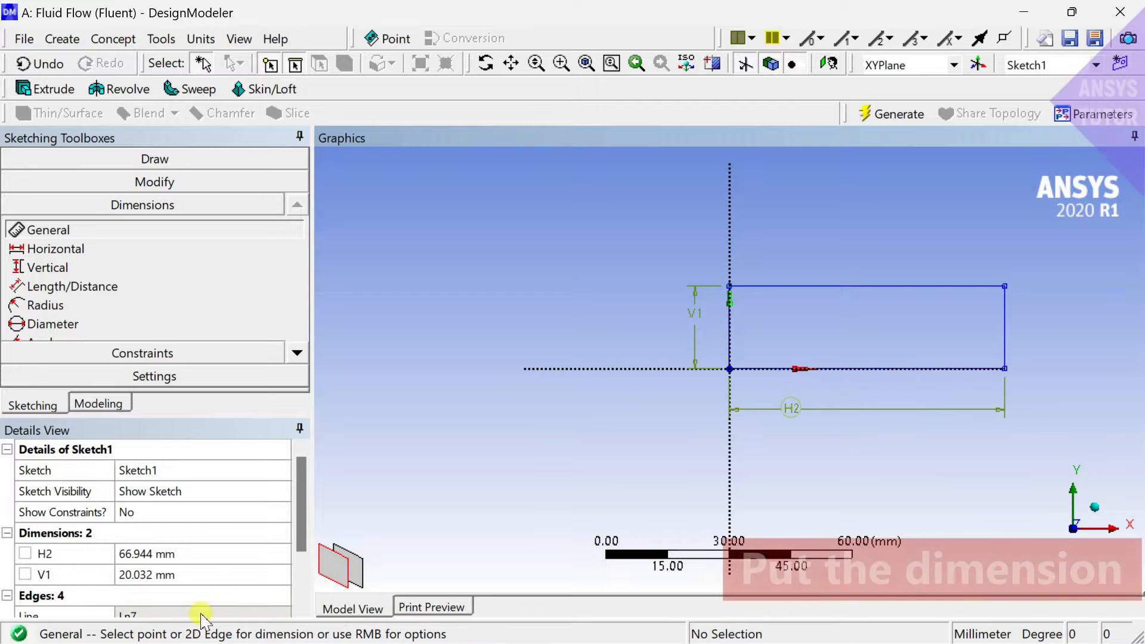
Set the rectangle's length to 1500 mm and its height to 200 mm, and generate the sketch.
click(205, 554)
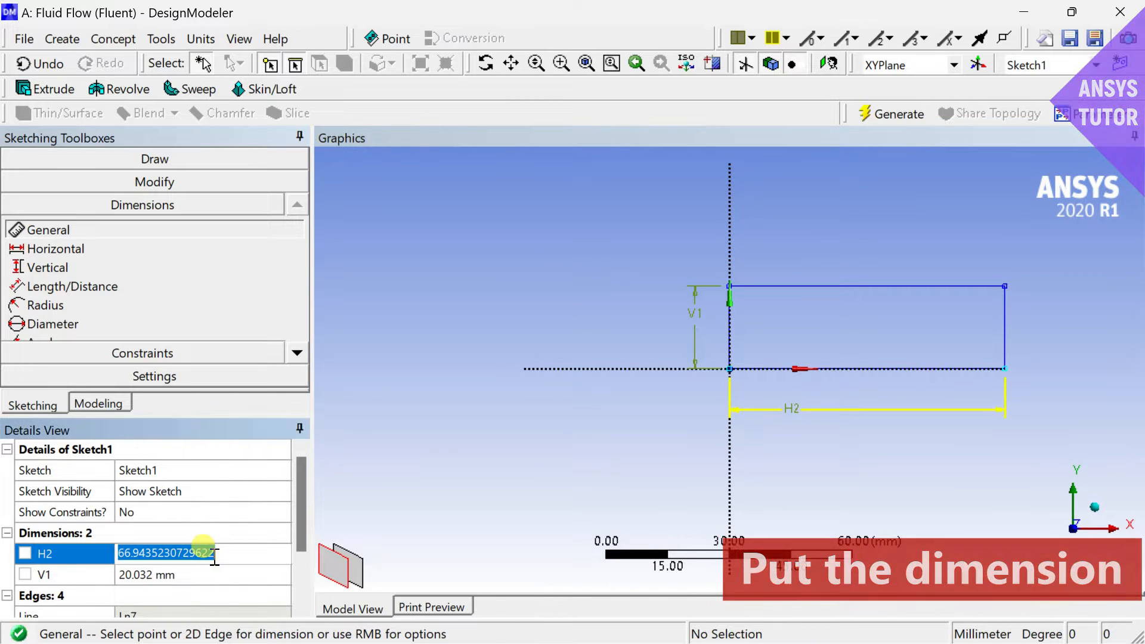
text(1500)
key(Return)
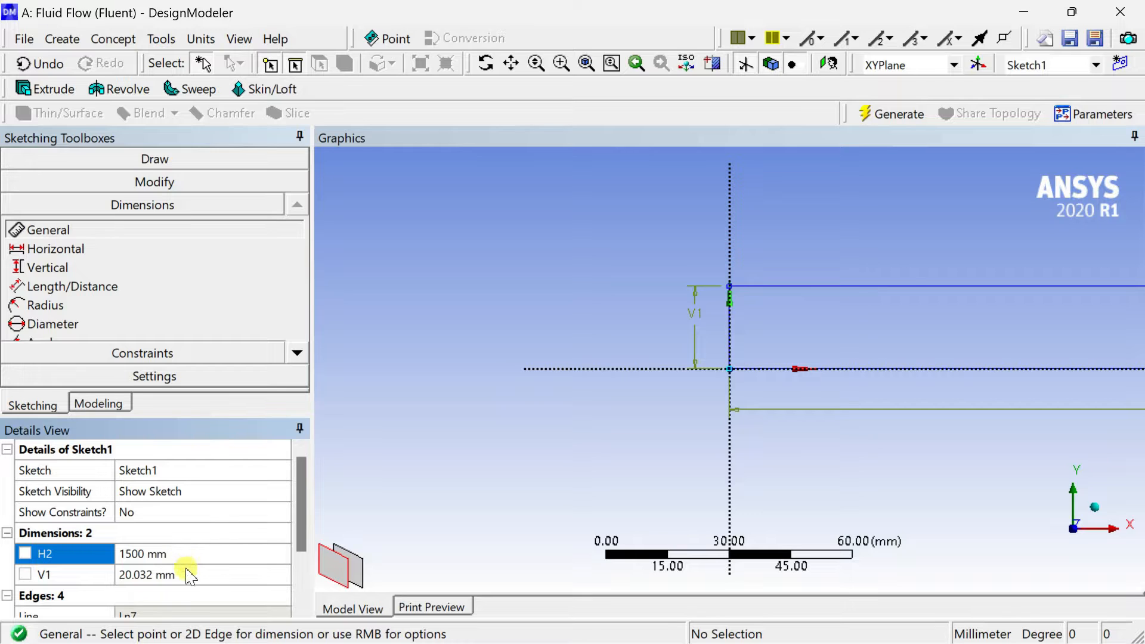
click(190, 574)
text(200)
key(Return)
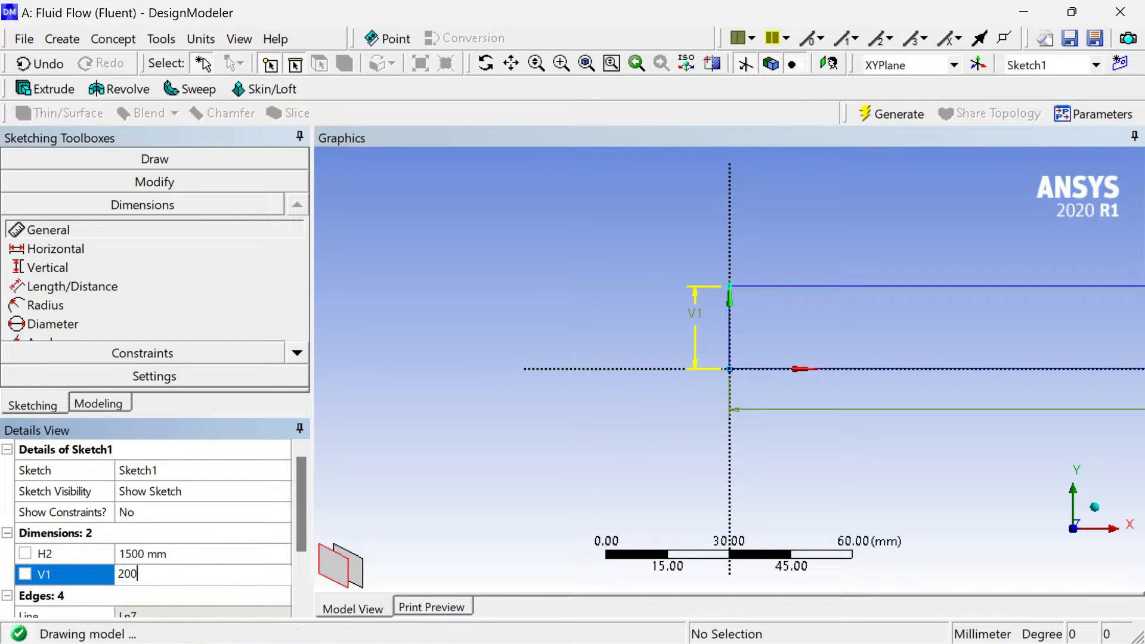
click(891, 119)
scroll(820, 257, down, 2)
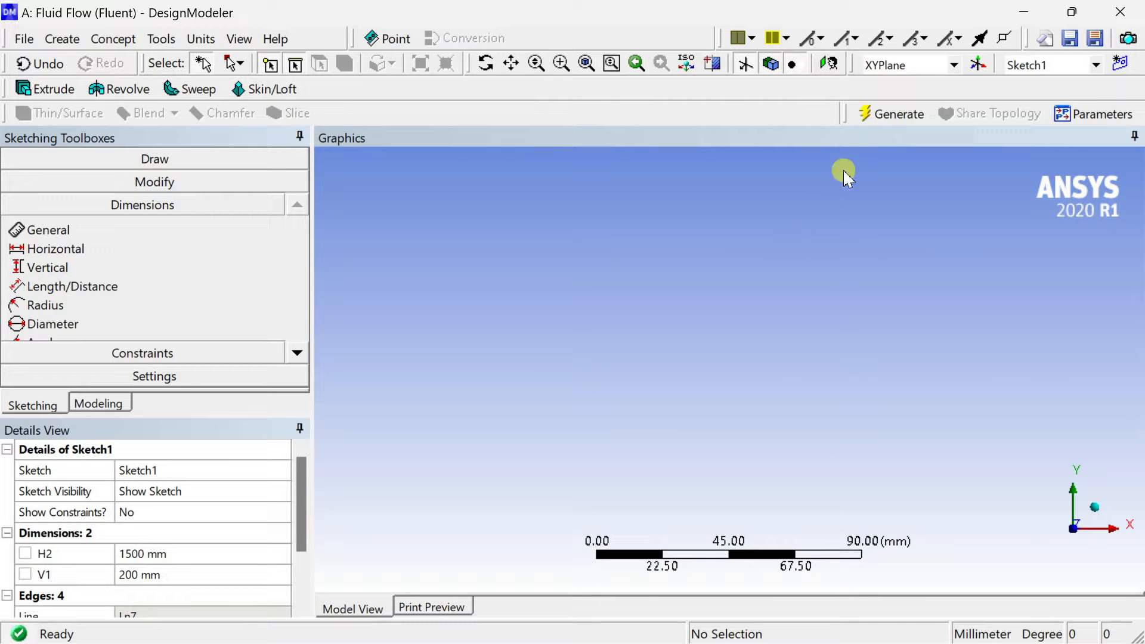
click(886, 114)
click(586, 63)
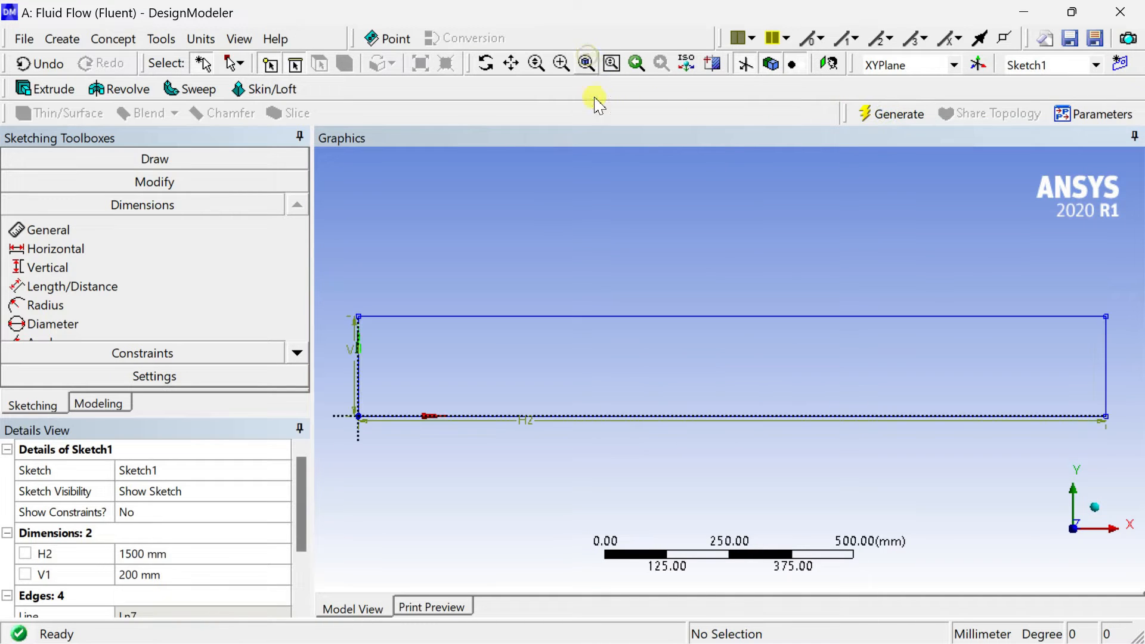
Generate a surface from the rectangle sketch with the operation set to Add Frozen.
click(107, 343)
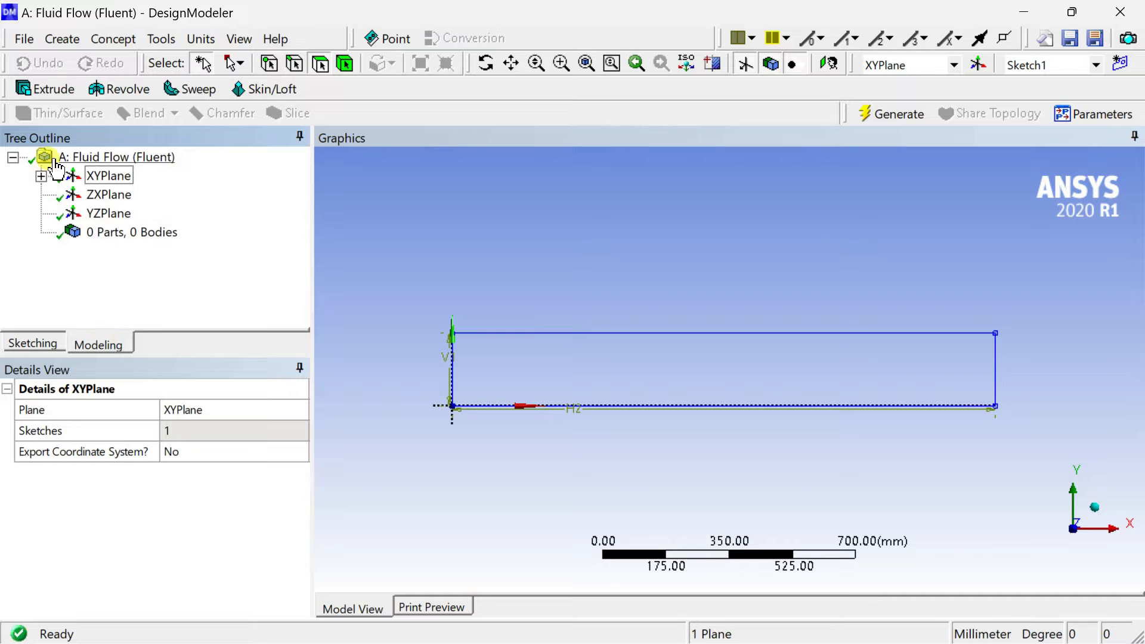
click(40, 176)
click(123, 196)
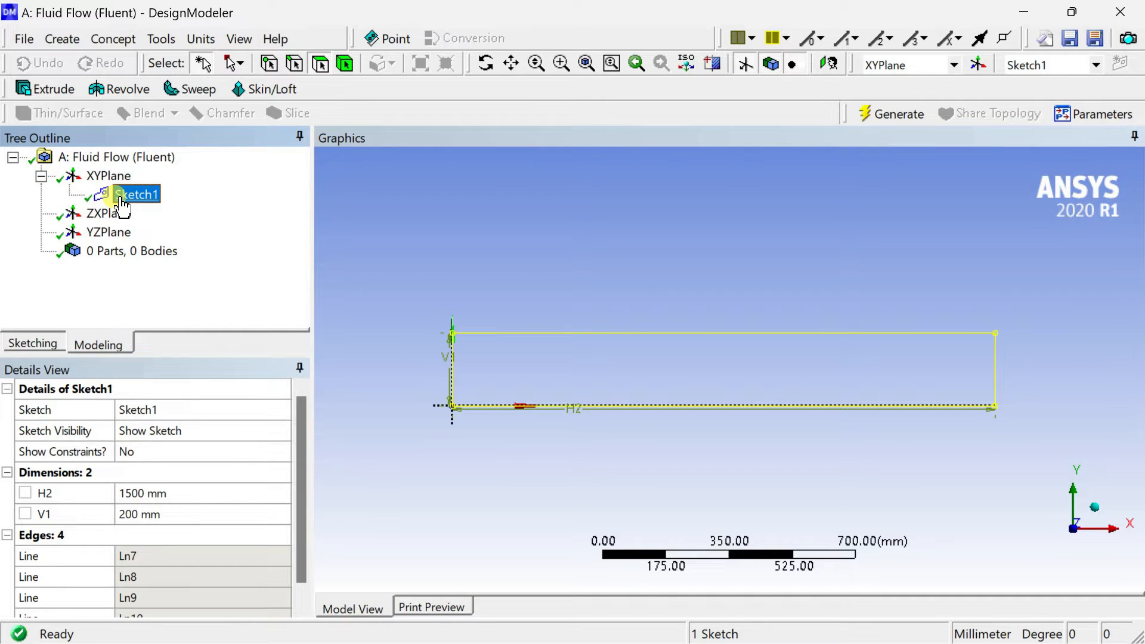
click(514, 198)
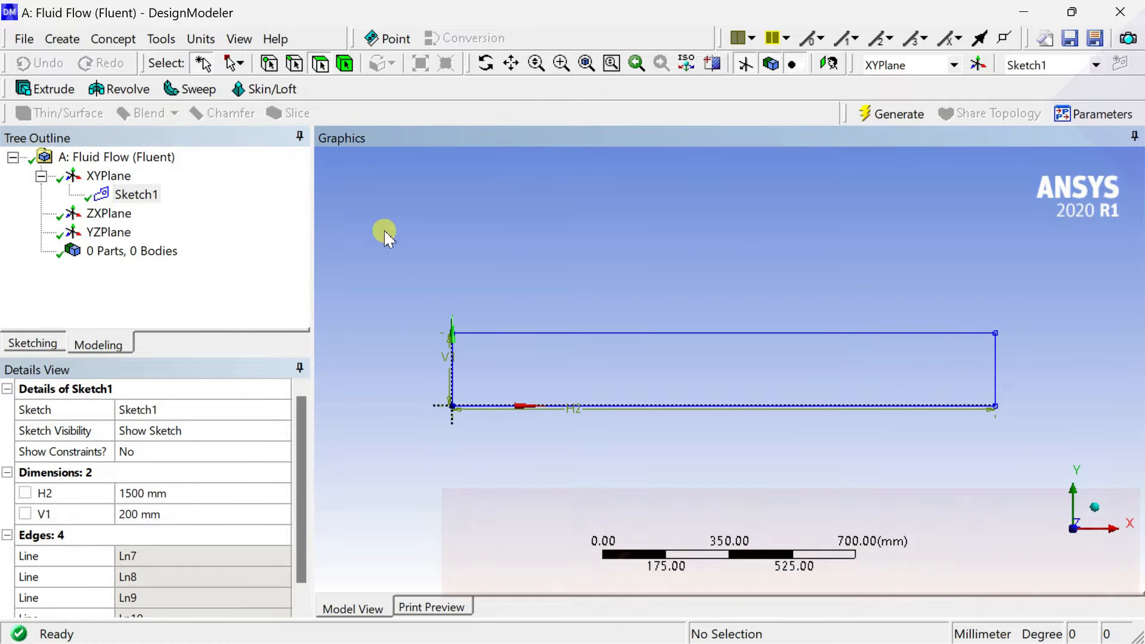
click(108, 39)
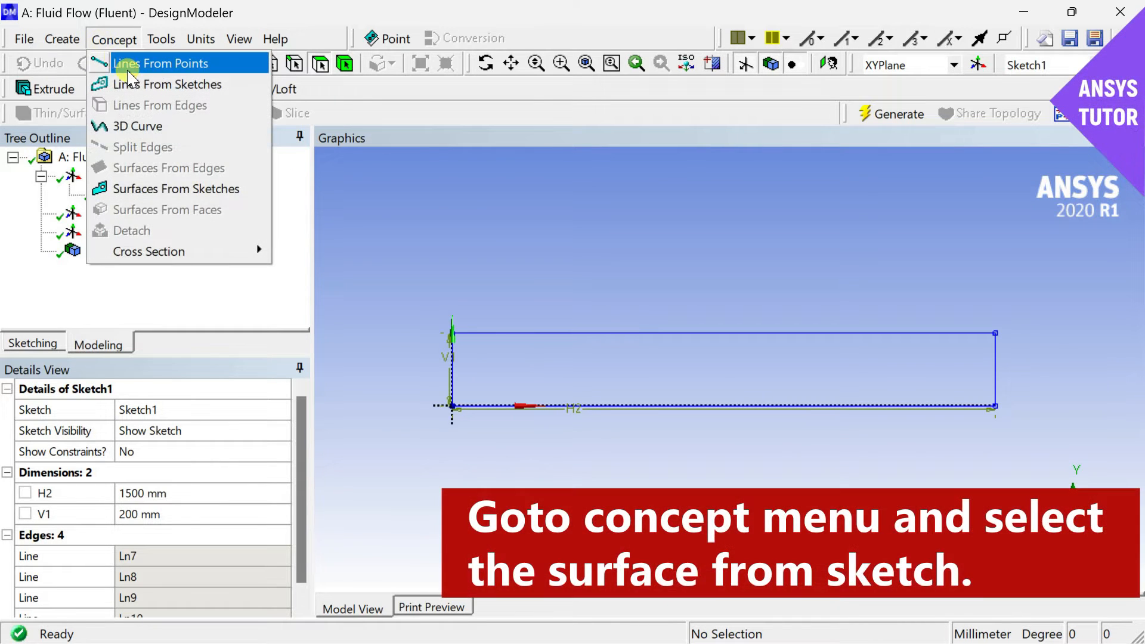
click(154, 187)
click(494, 333)
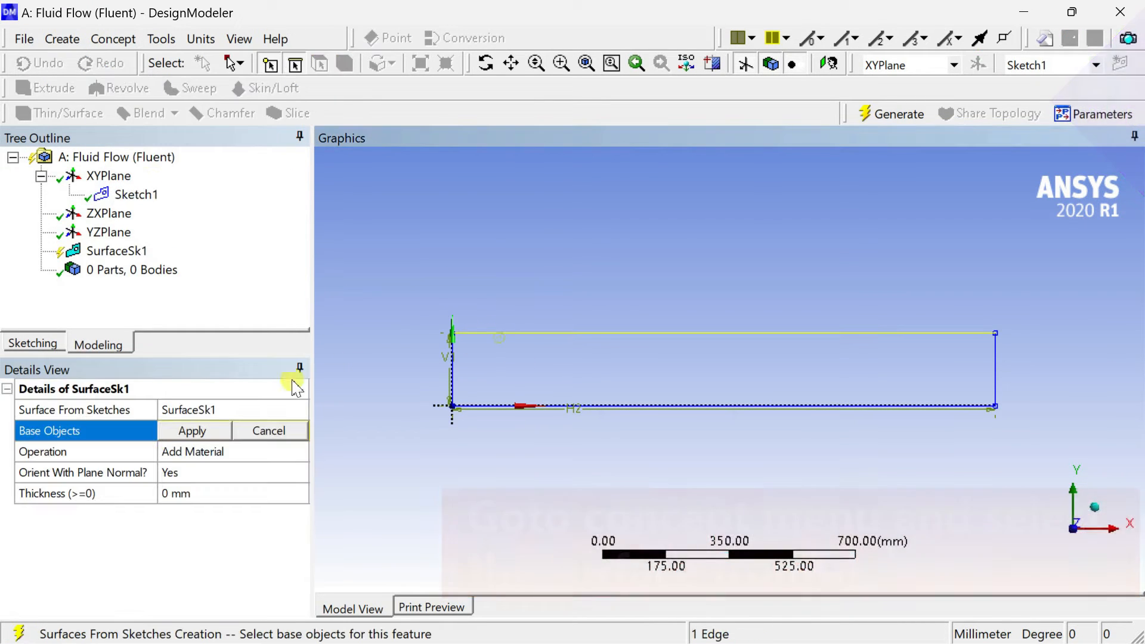
click(193, 430)
click(205, 456)
click(299, 452)
click(285, 472)
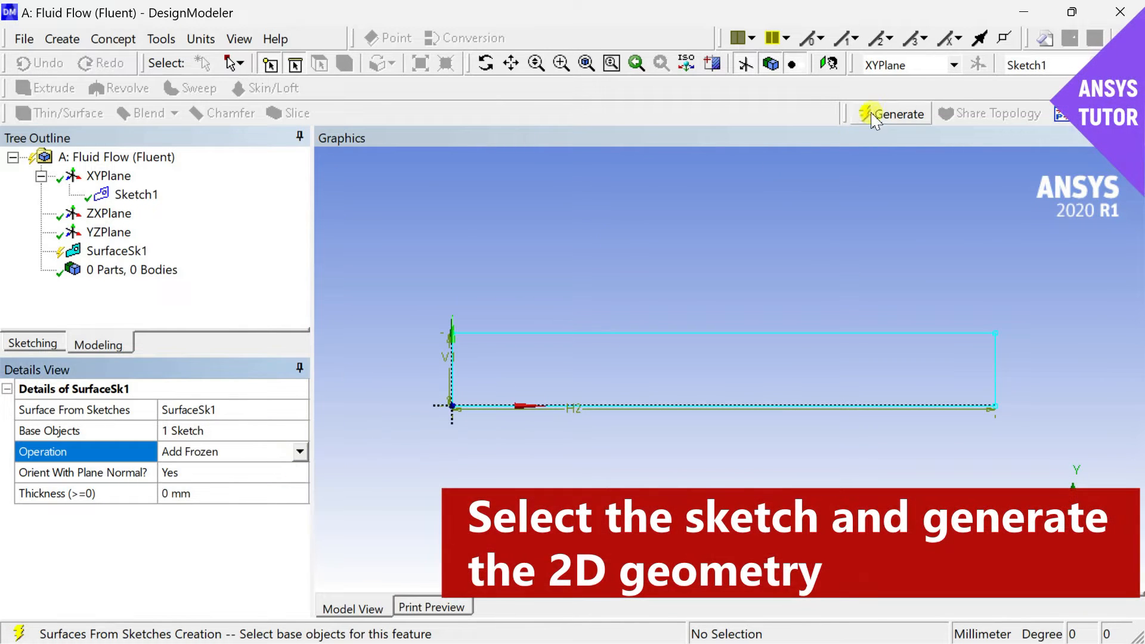
click(884, 113)
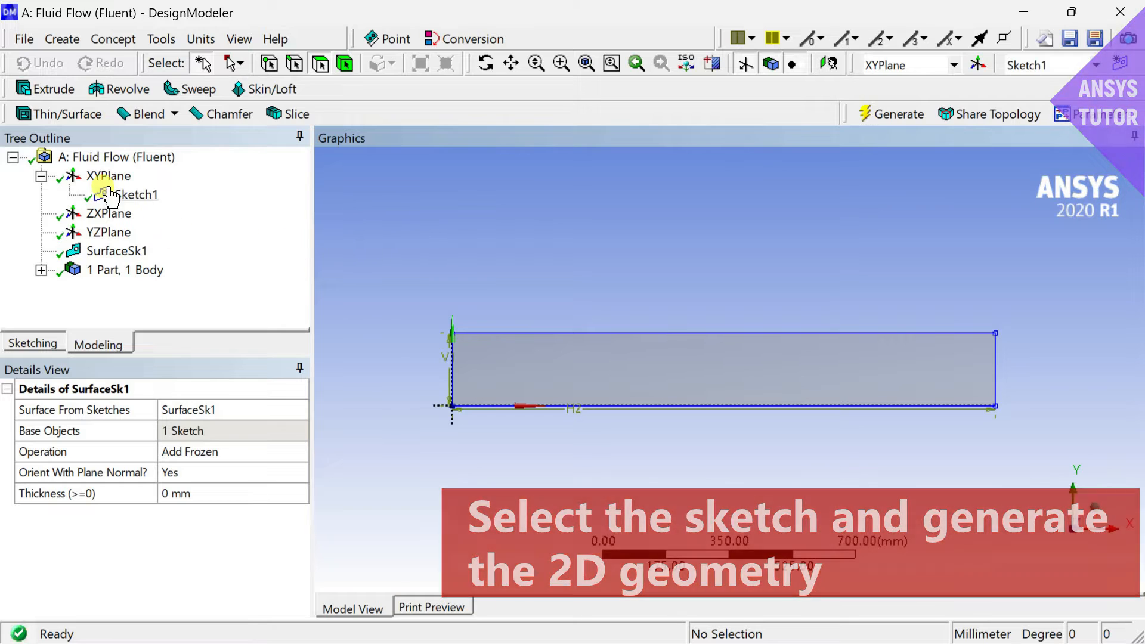
Insert a second sketch on the XY plane and open it for sketching.
click(109, 175)
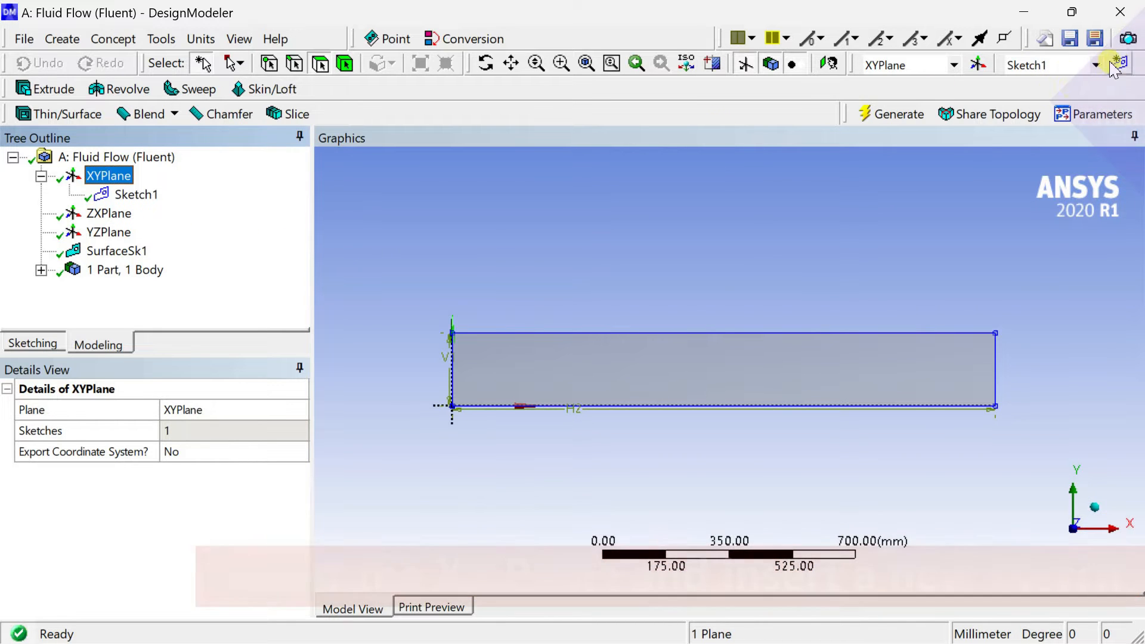
click(1120, 63)
click(138, 213)
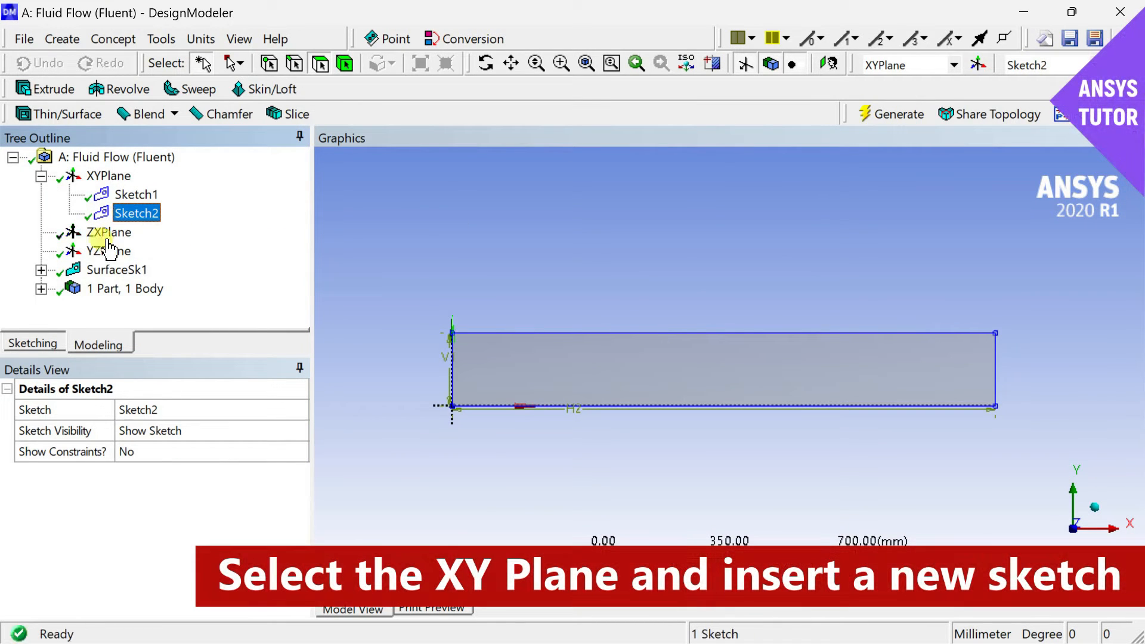
click(48, 345)
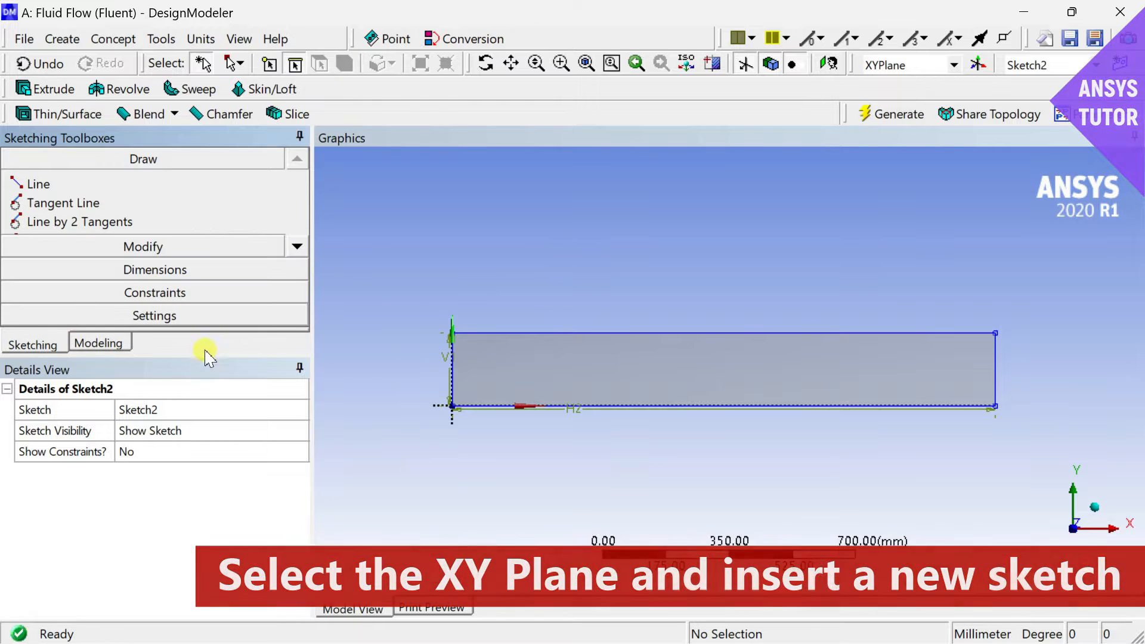
Draw a circle about 132 mm in diameter centred on the rectangle's top edge, roughly 313 mm from the Y axis.
drag(206, 355, 206, 435)
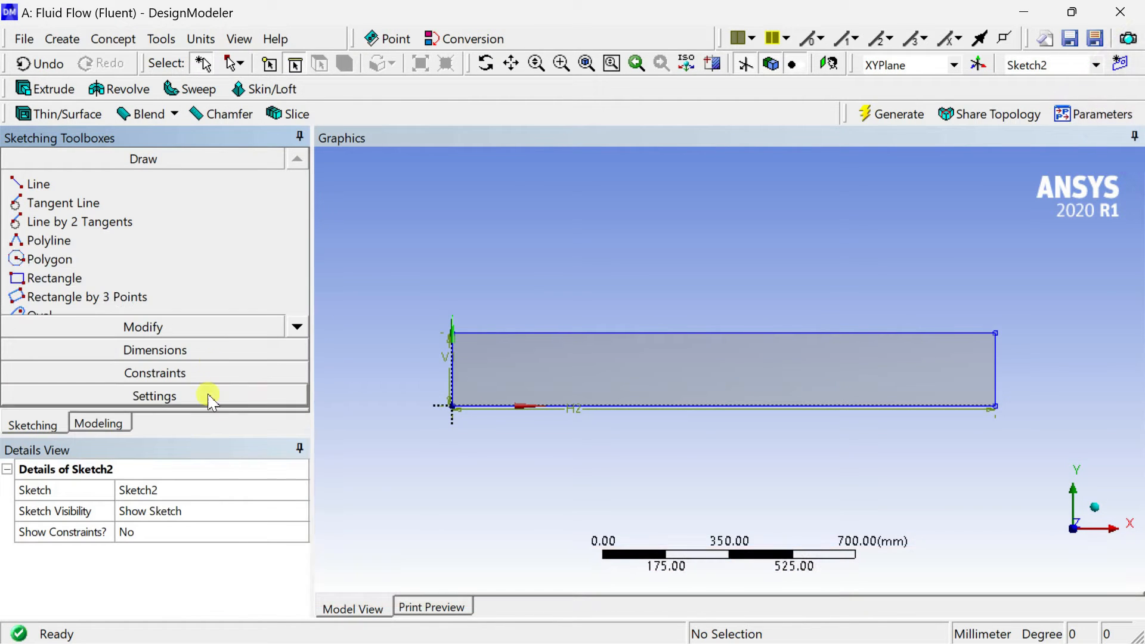
click(296, 327)
click(297, 327)
click(296, 327)
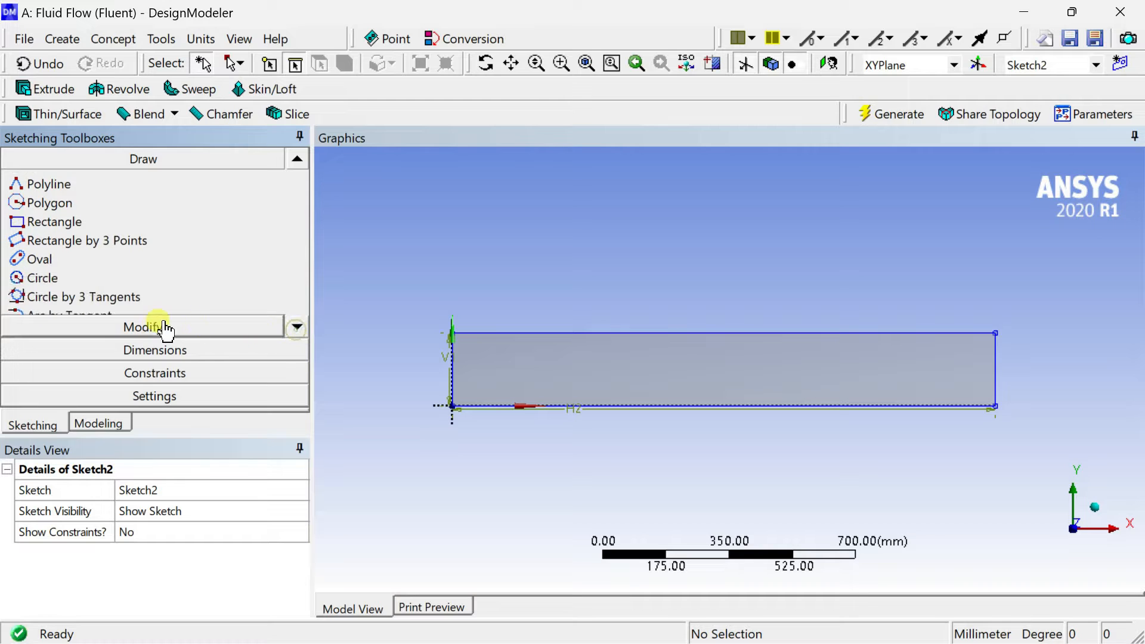
click(120, 278)
click(566, 332)
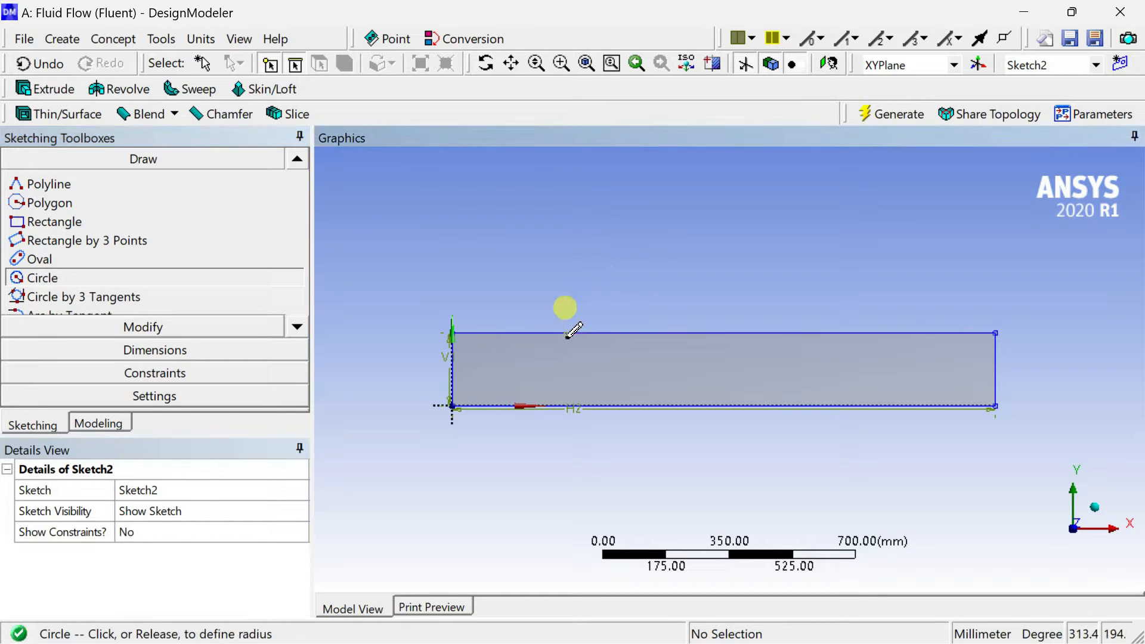
click(572, 357)
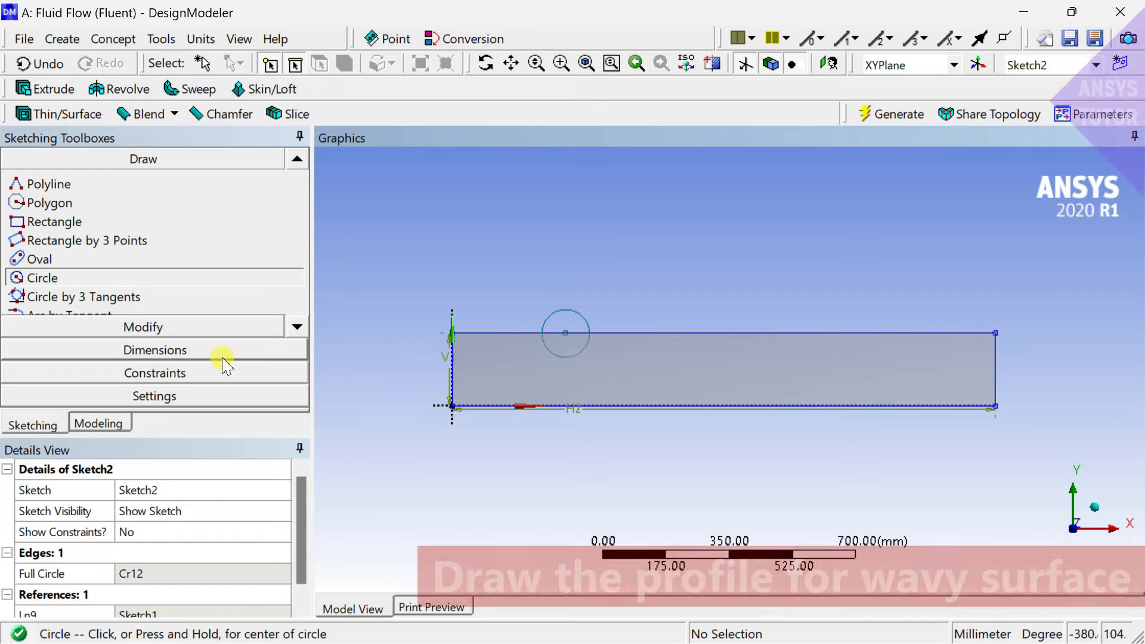
Dimension the circle's diameter and the horizontal distance from its centre to the Y axis.
click(224, 353)
click(544, 333)
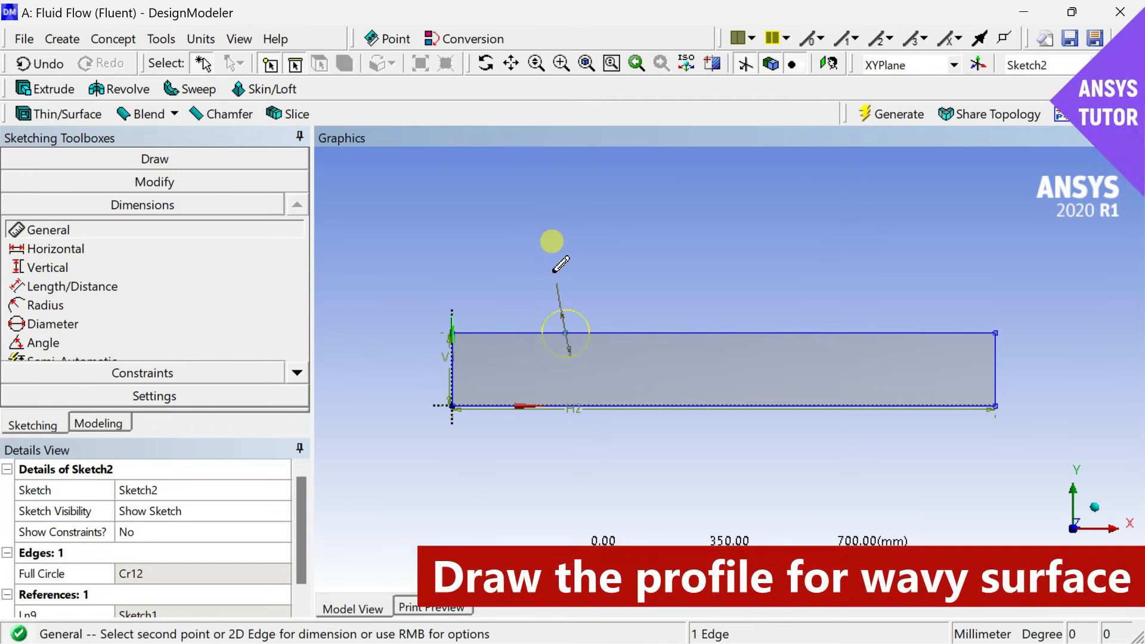
click(552, 259)
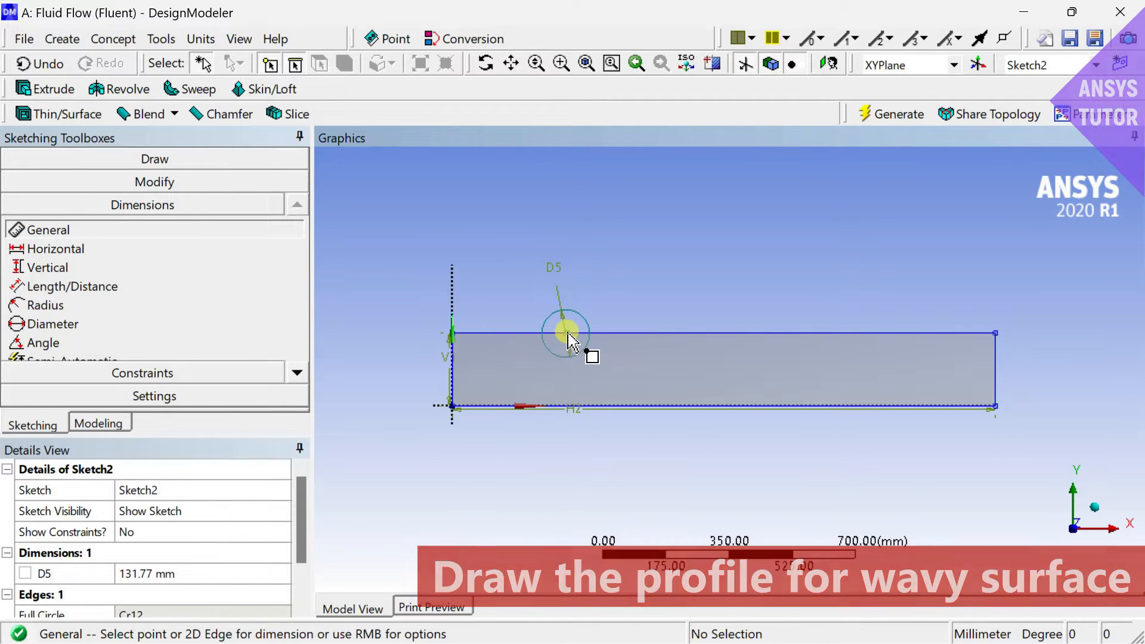
click(566, 332)
click(453, 299)
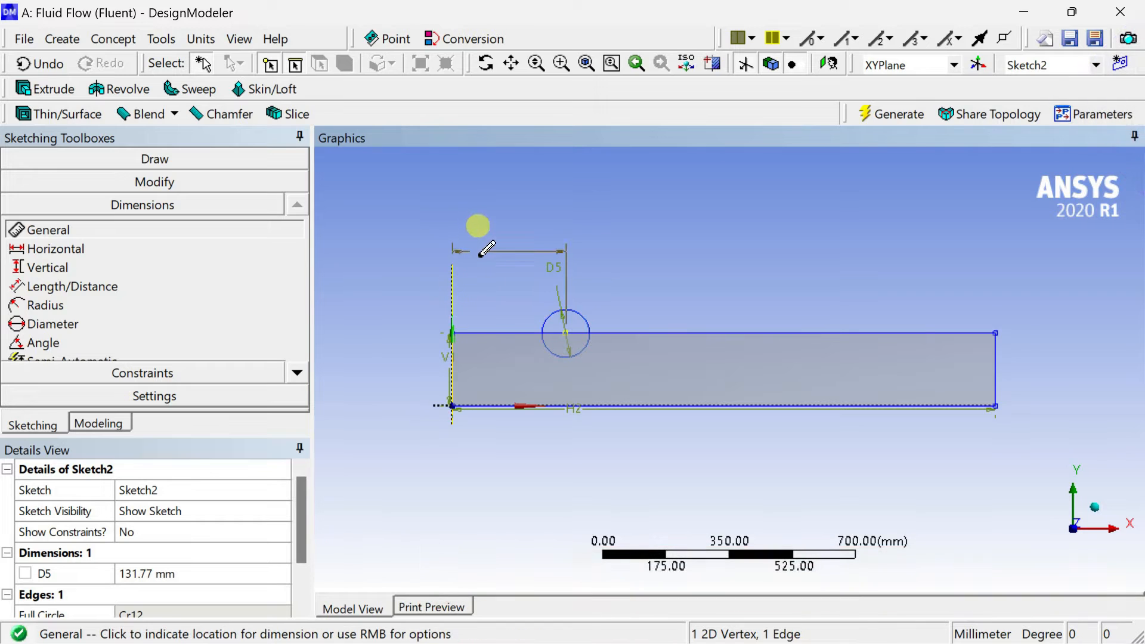
click(480, 252)
Set the circle's diameter to 100 mm and its centre's distance from the Y axis to 350 mm.
click(199, 575)
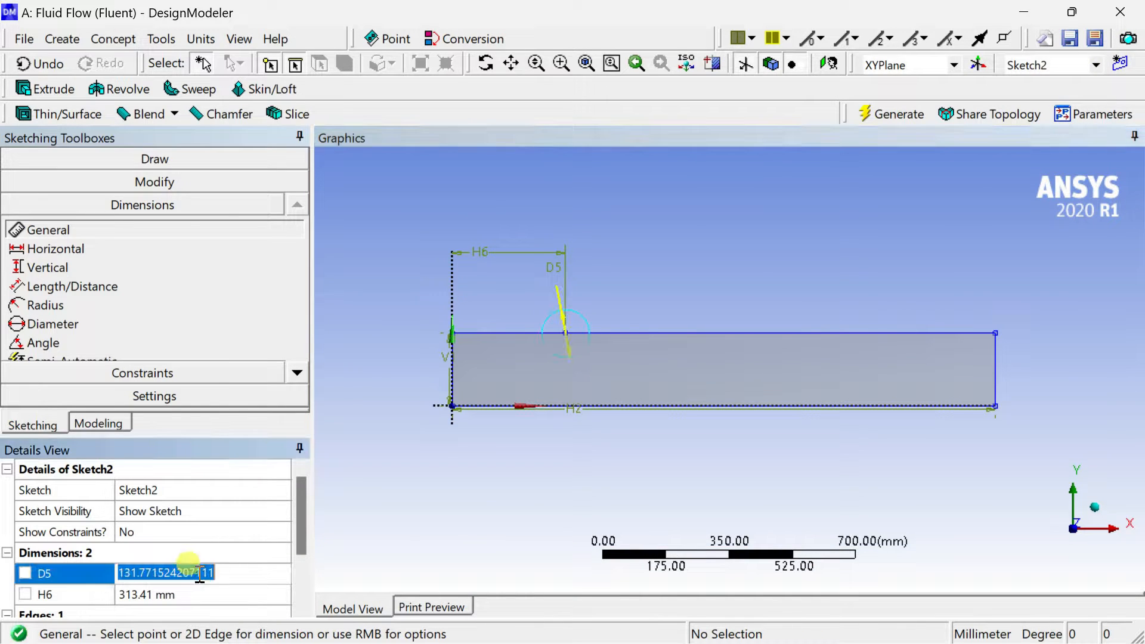
text(100)
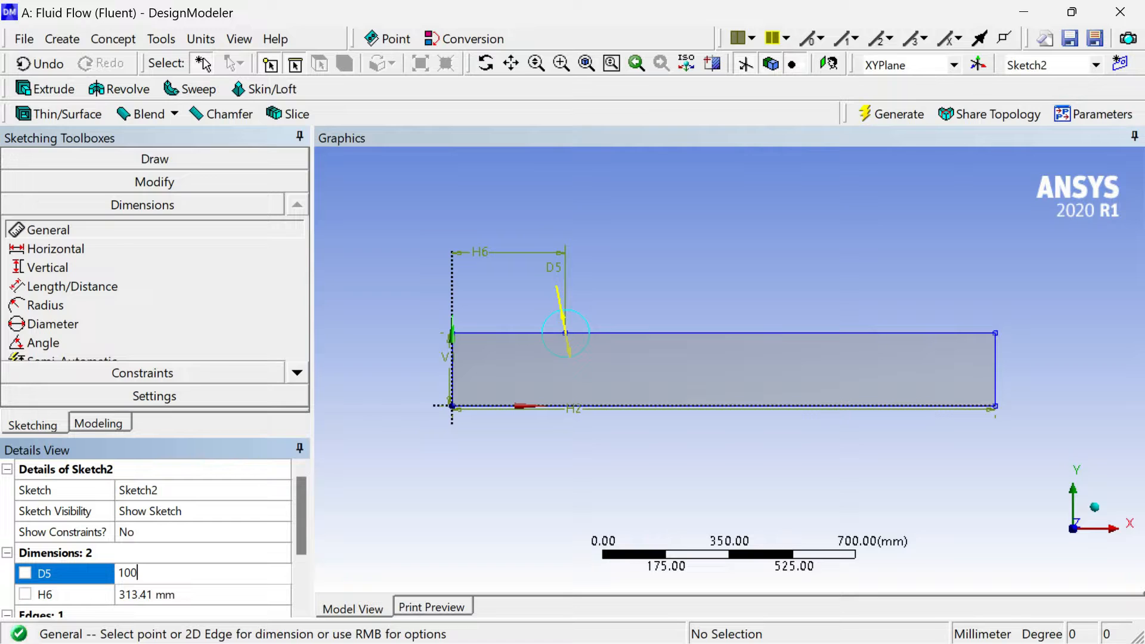
click(188, 563)
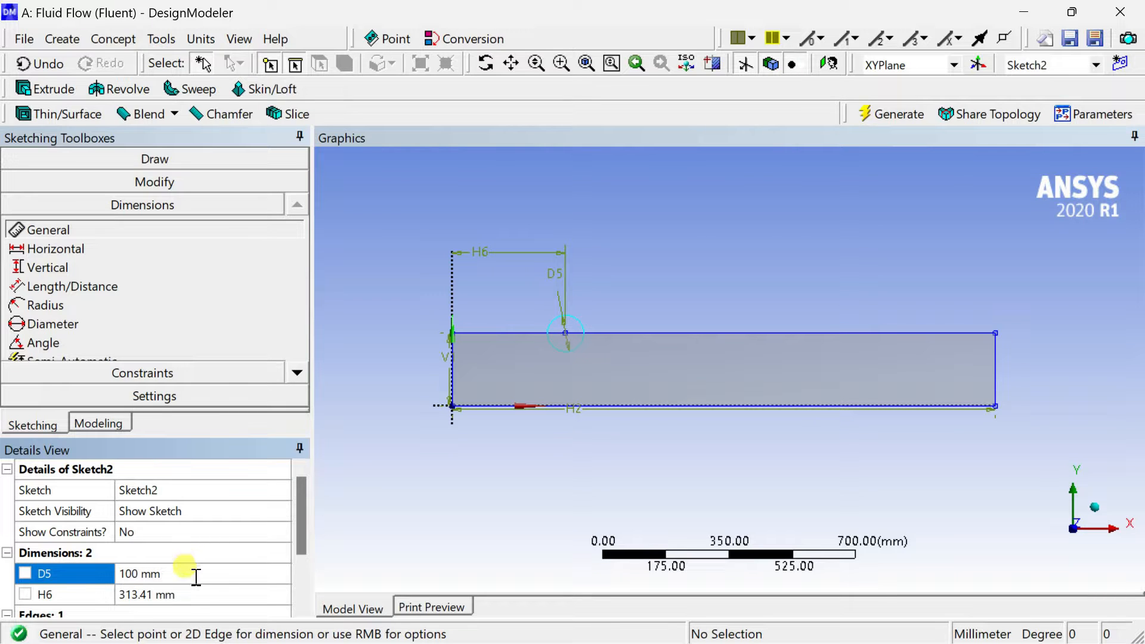
click(187, 595)
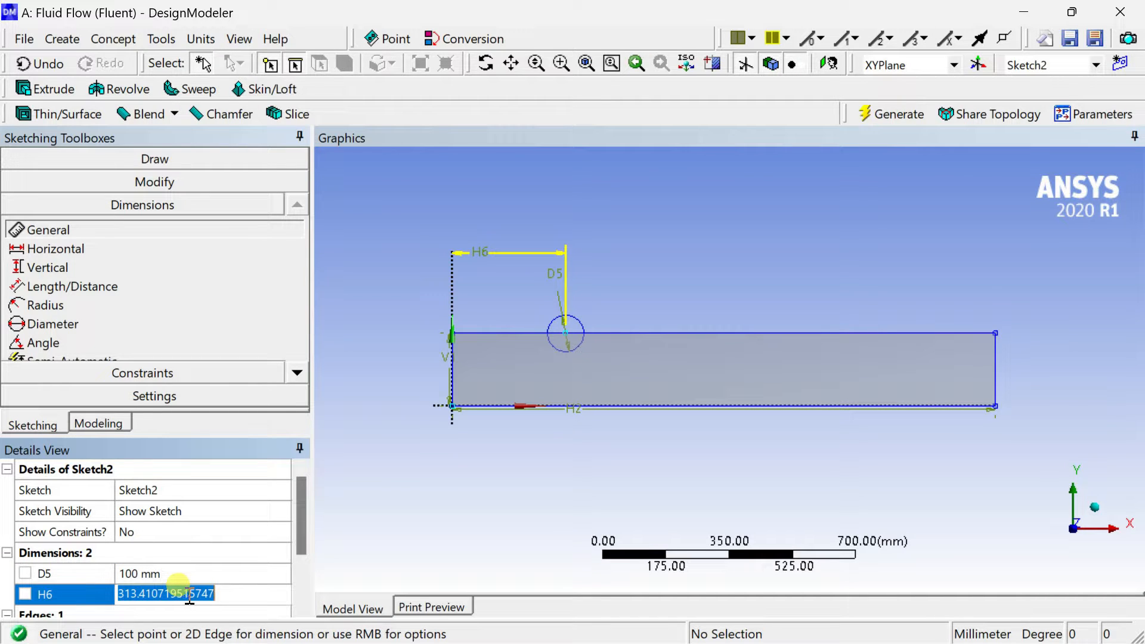
text(350)
click(179, 586)
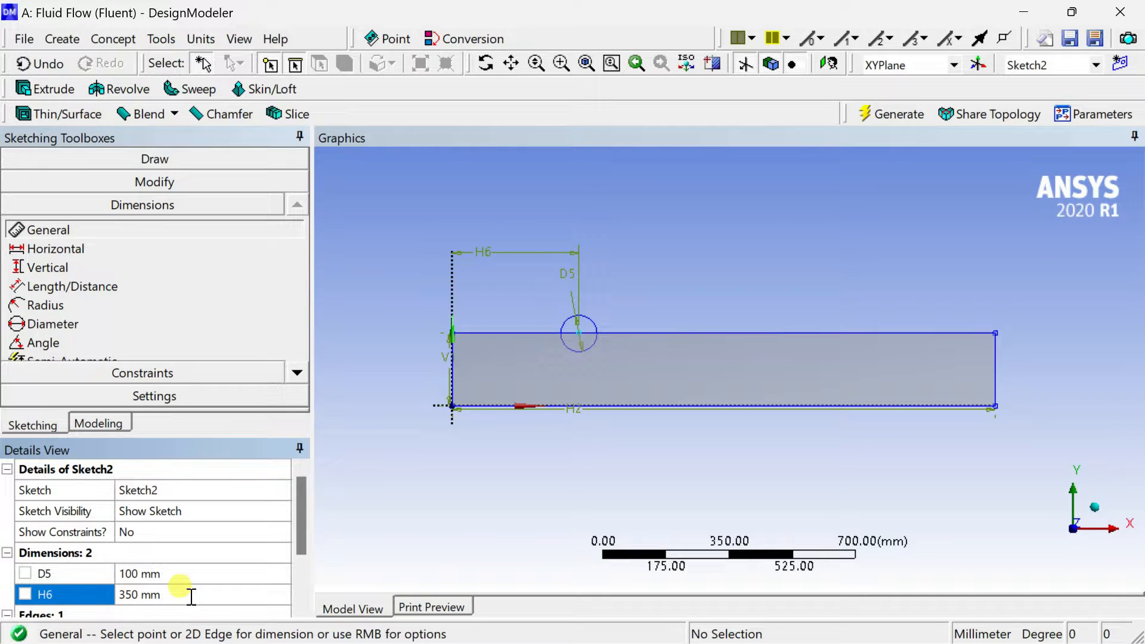
Generate the circle sketch, and create a surface from it using the Add Frozen operation.
click(900, 114)
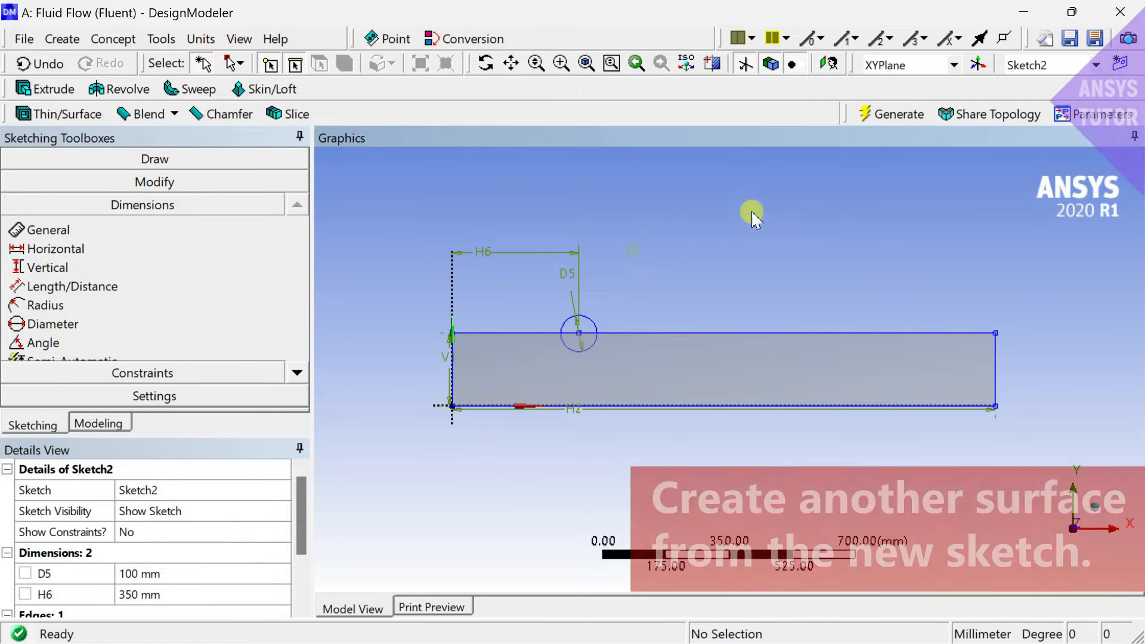
click(107, 43)
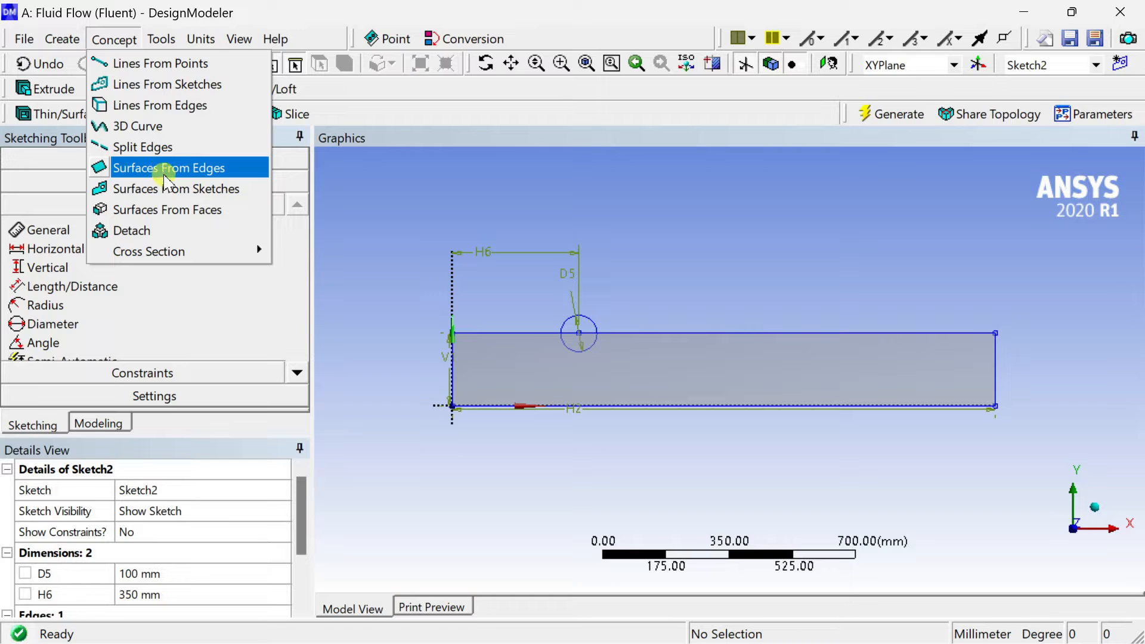
click(172, 192)
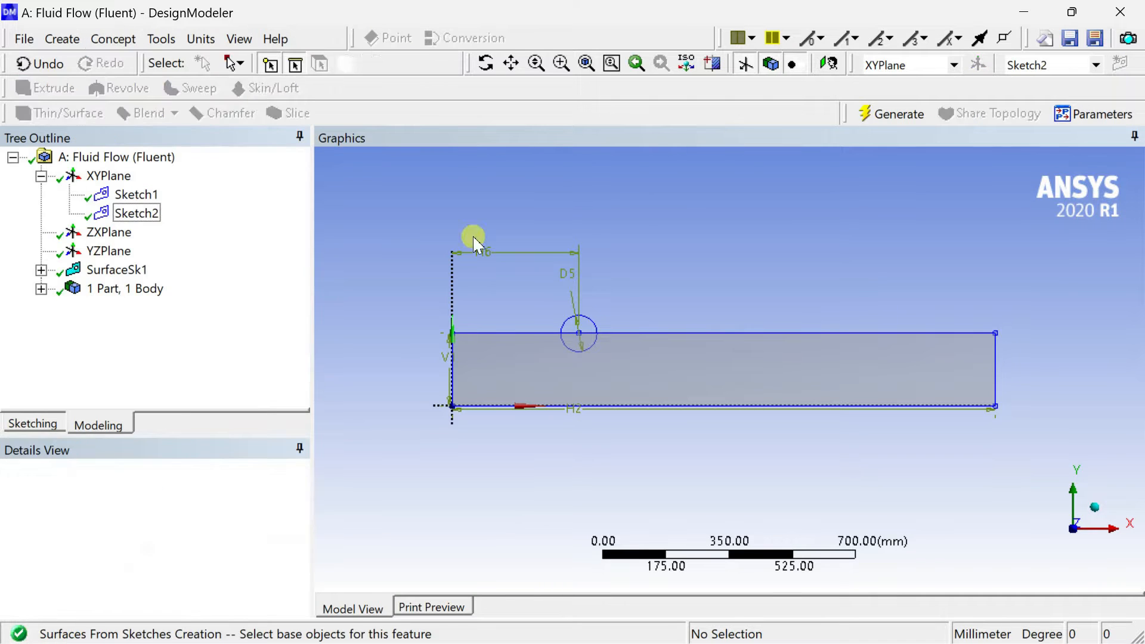
click(595, 331)
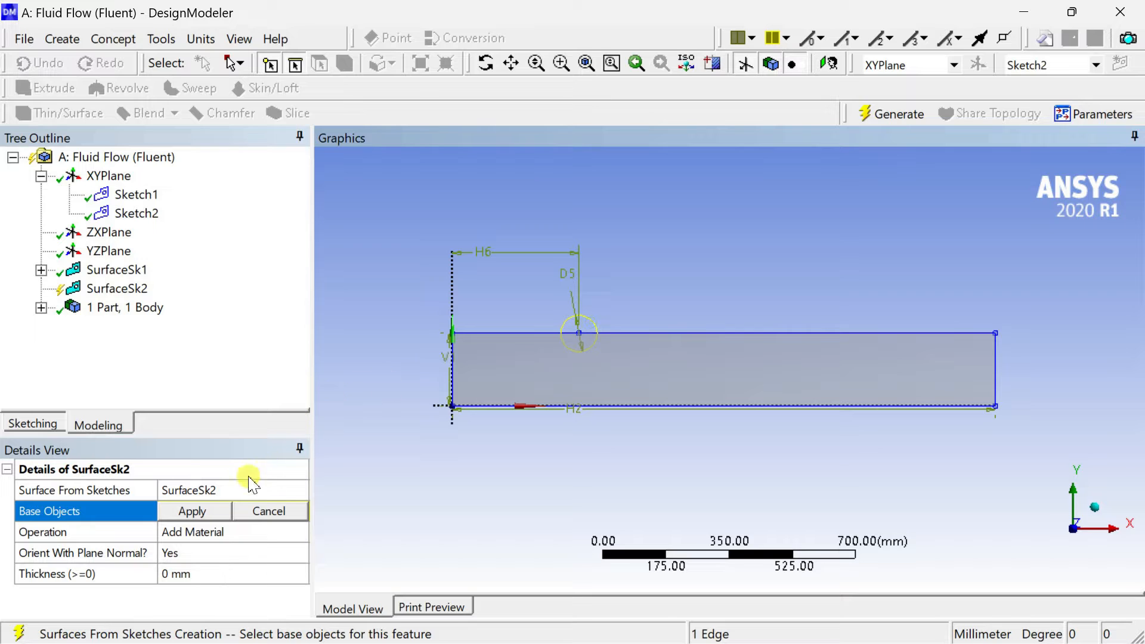
click(213, 517)
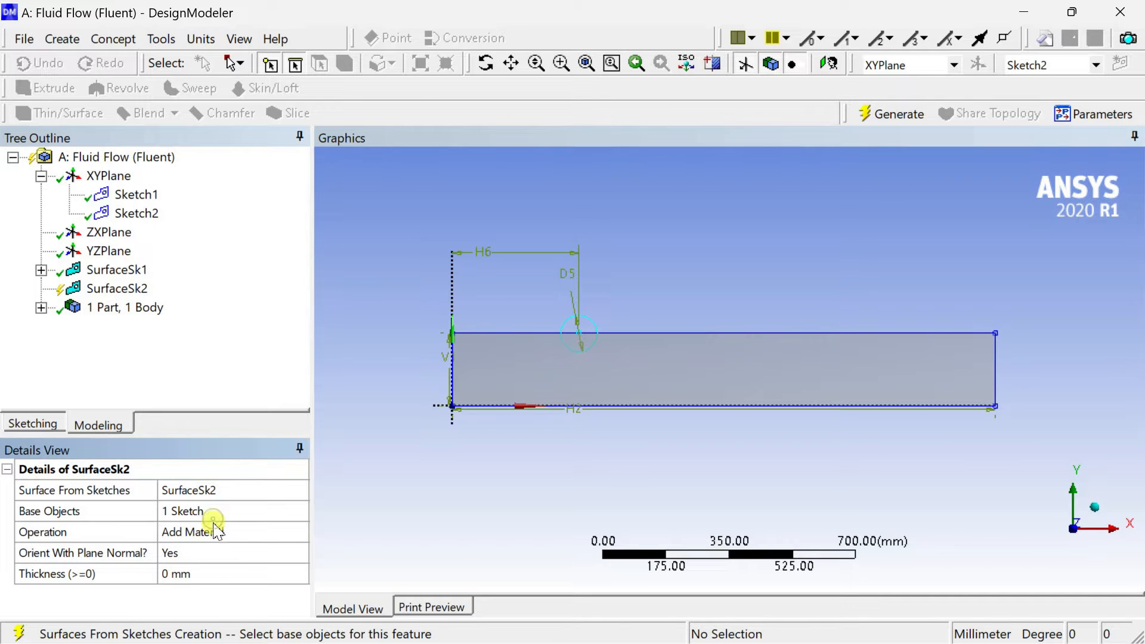
click(214, 530)
double_click(215, 530)
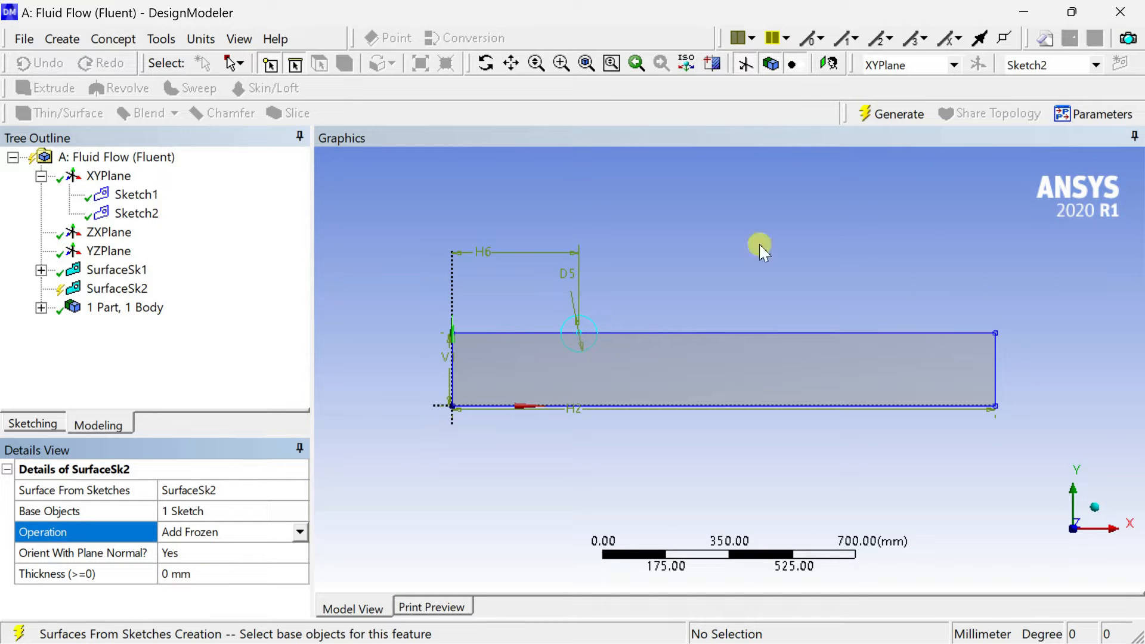
click(892, 115)
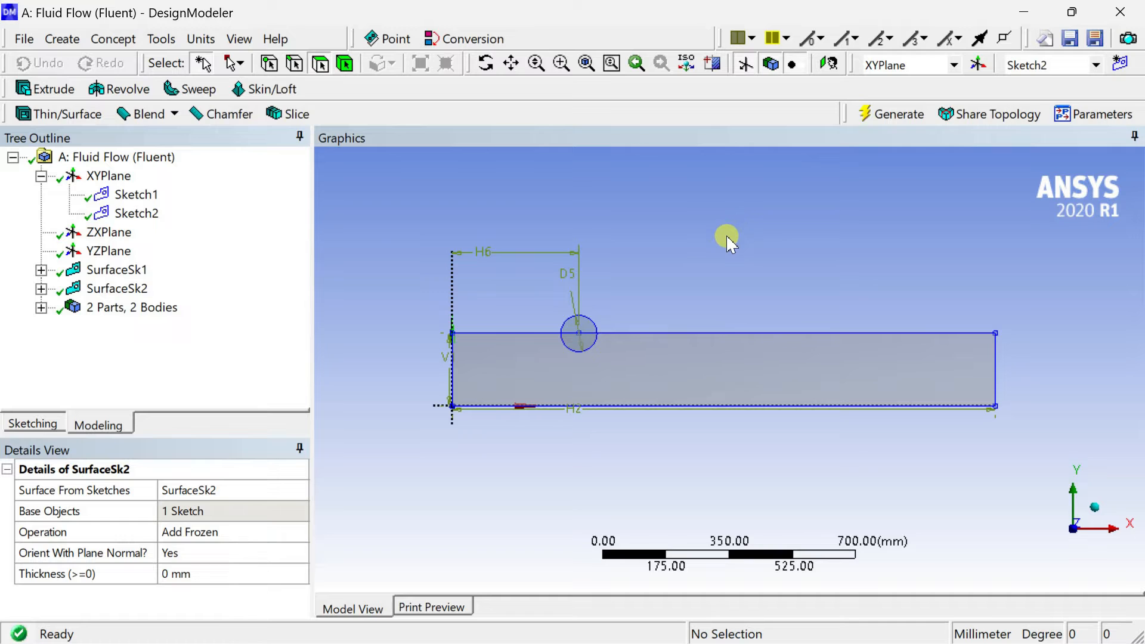
Check the circular and rectangular surfaces as separate bodies in the model.
click(587, 334)
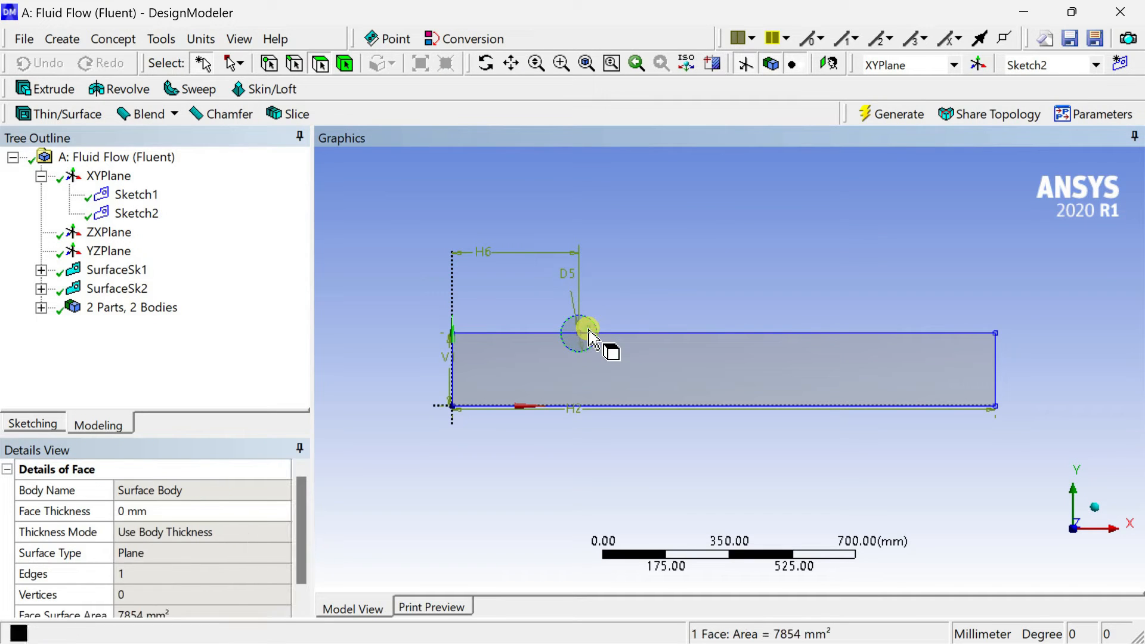
click(614, 378)
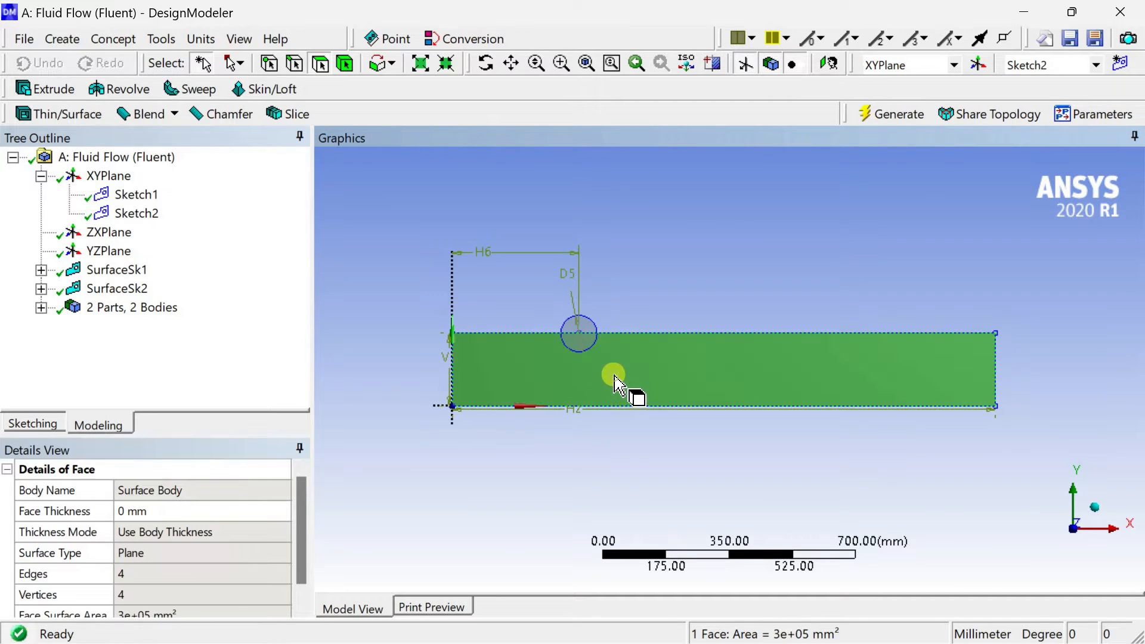
click(705, 275)
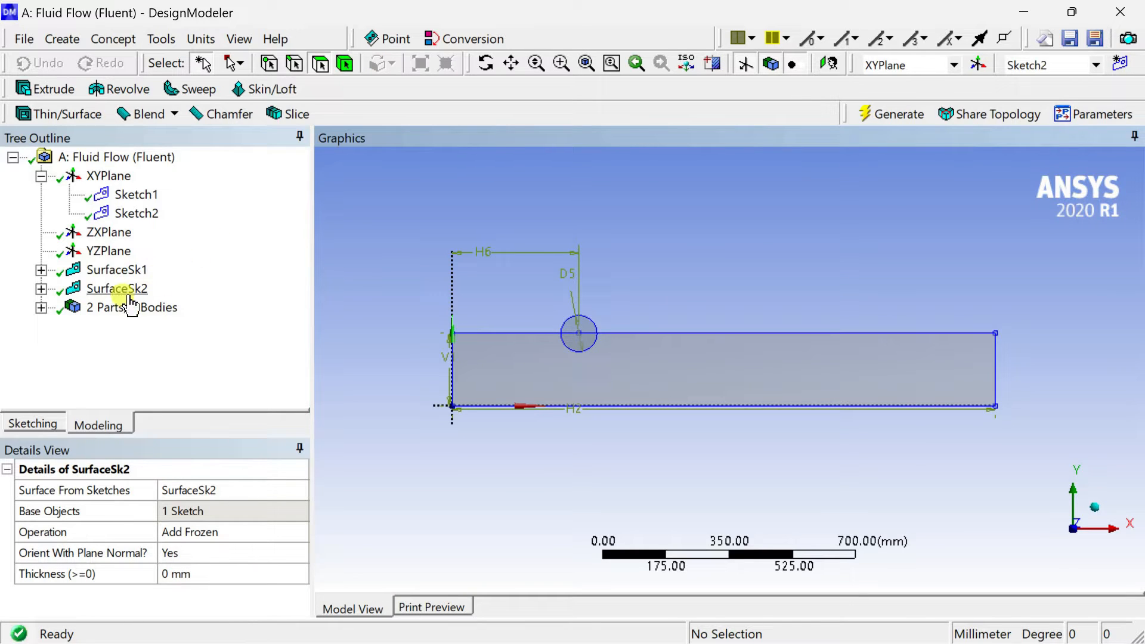
click(40, 307)
click(102, 329)
click(102, 345)
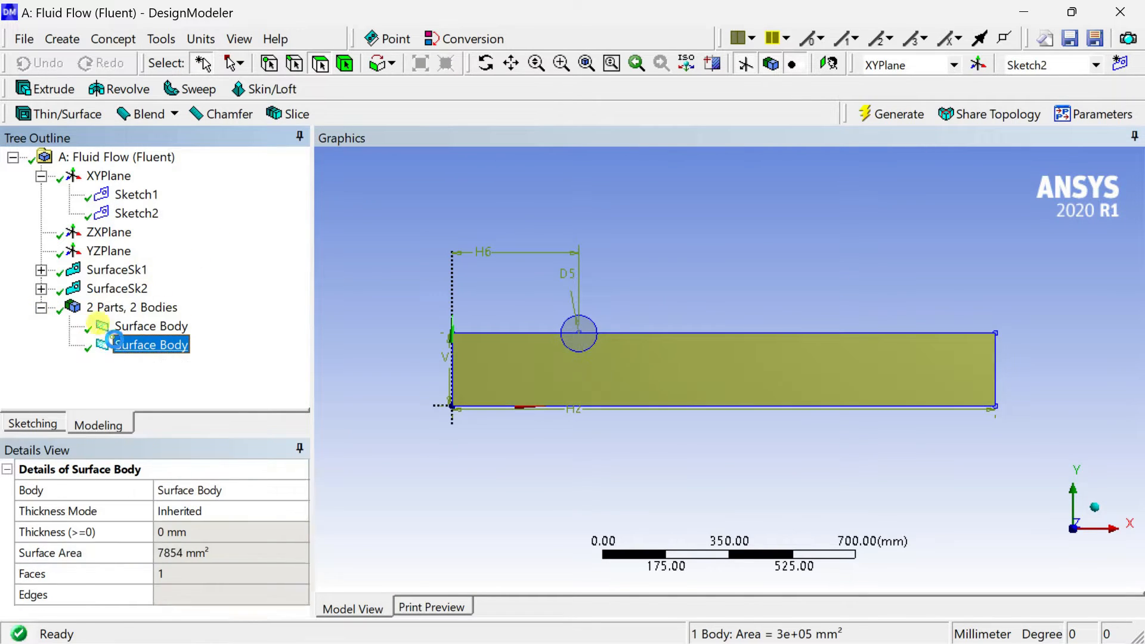
click(404, 271)
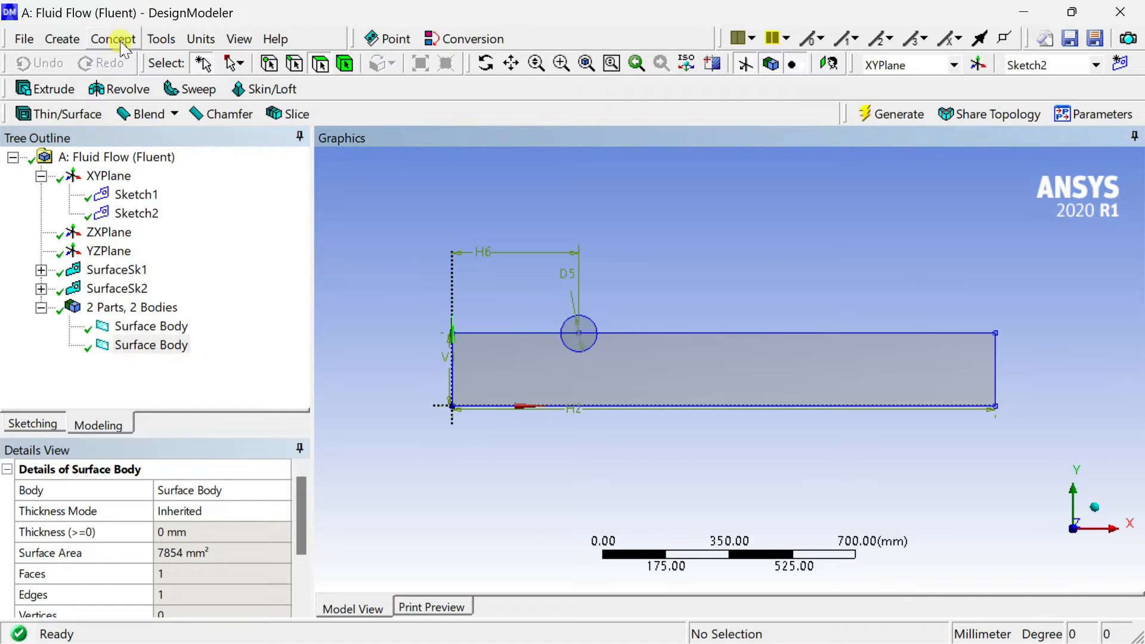
Create a linear pattern of the circular surface body with the horizontal X axis line as its direction.
click(62, 39)
click(76, 297)
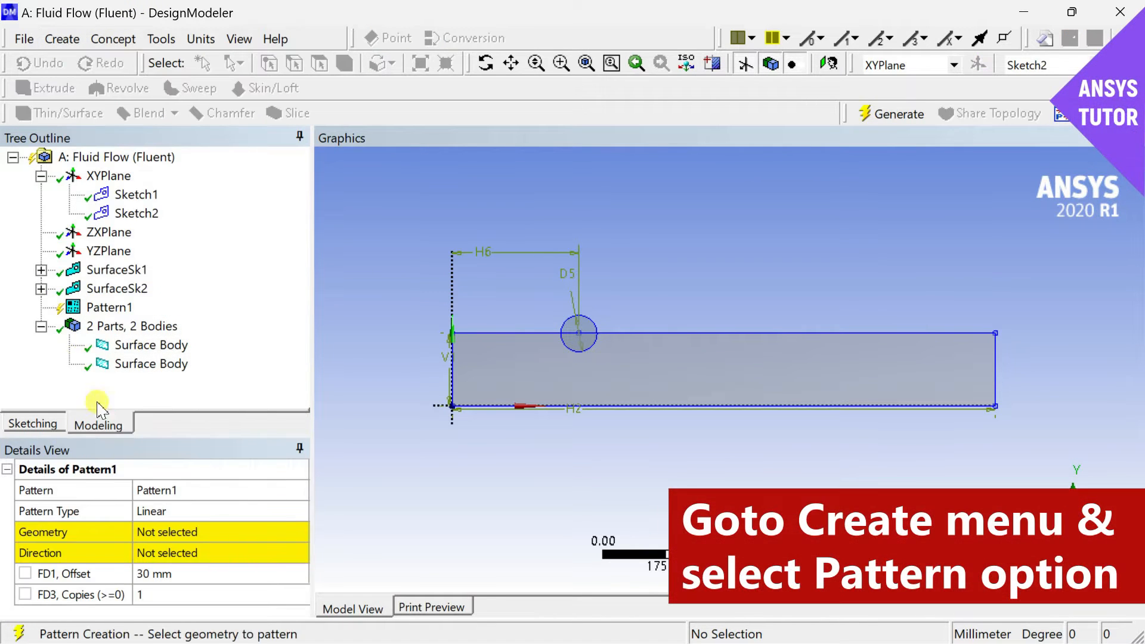
click(581, 330)
click(199, 532)
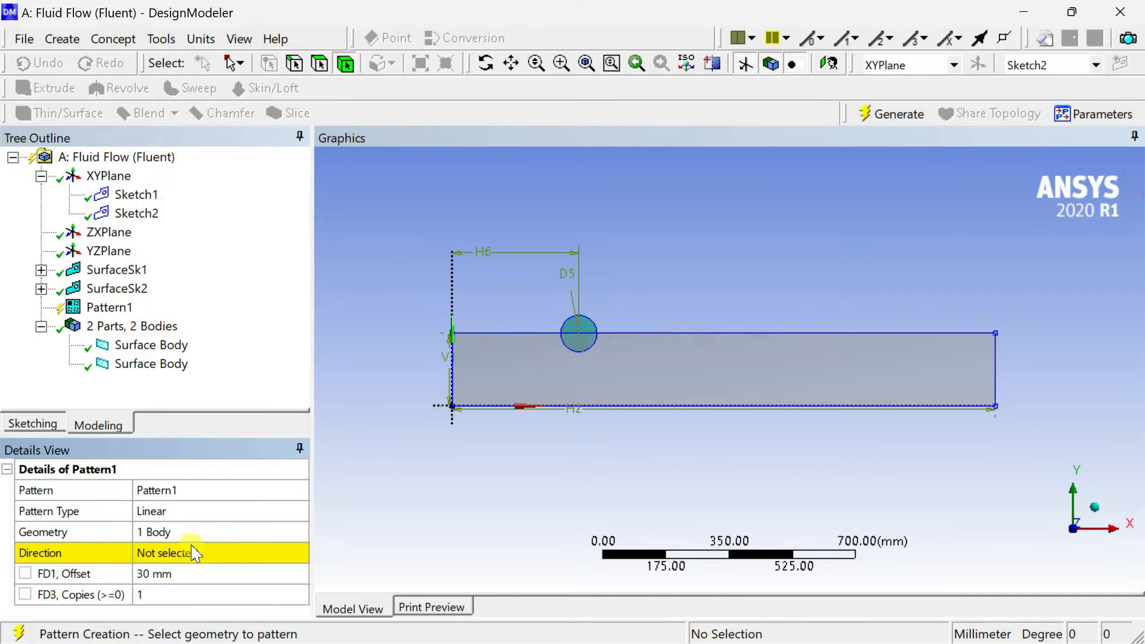
click(191, 551)
click(439, 408)
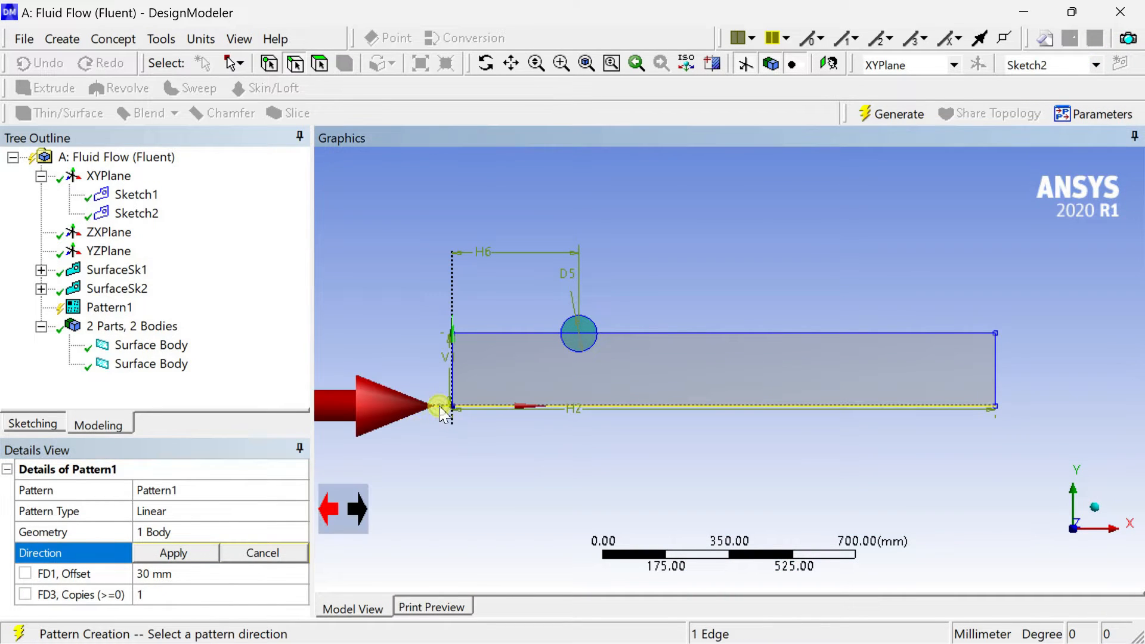
scroll(364, 439, down, 2)
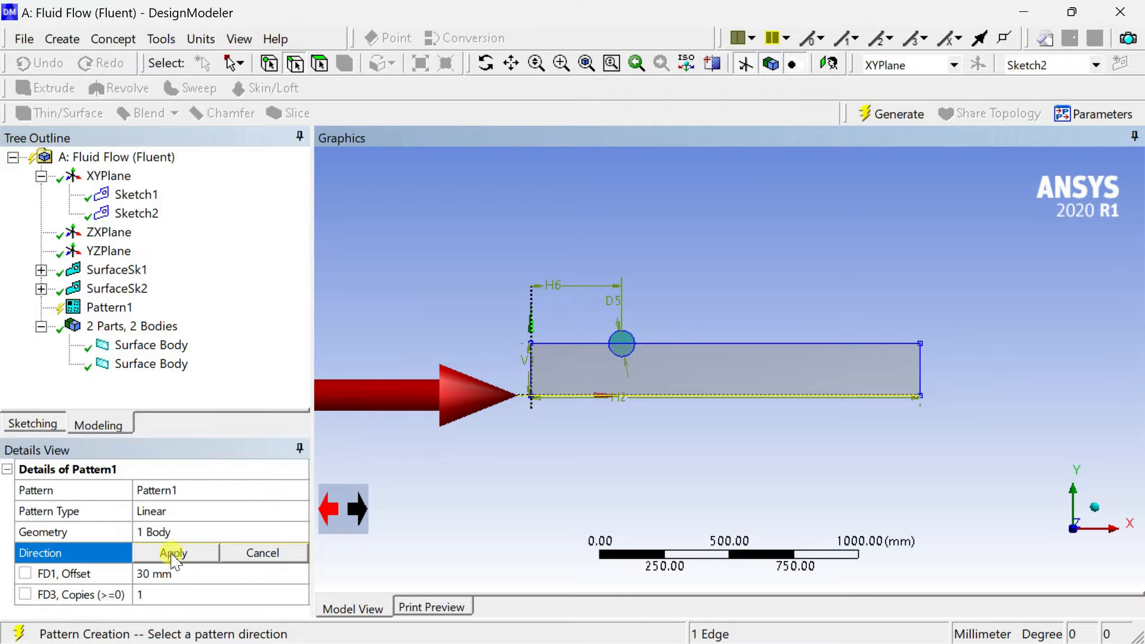
click(172, 552)
Set the pattern's offset to 110 mm with 8 copies and generate it.
click(178, 573)
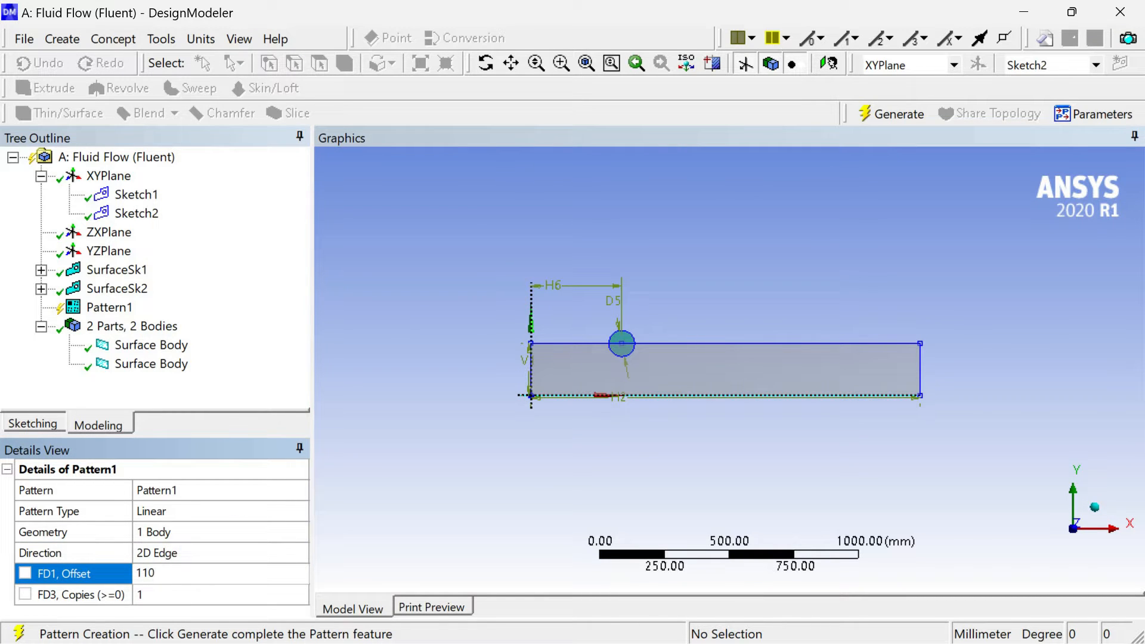
key(Return)
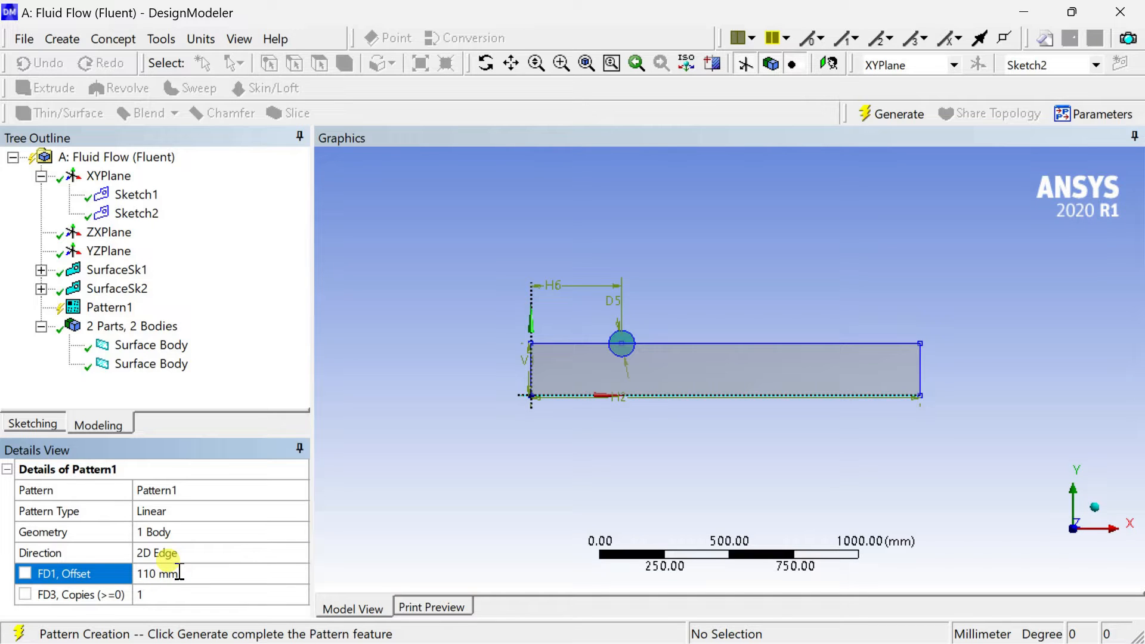
click(172, 596)
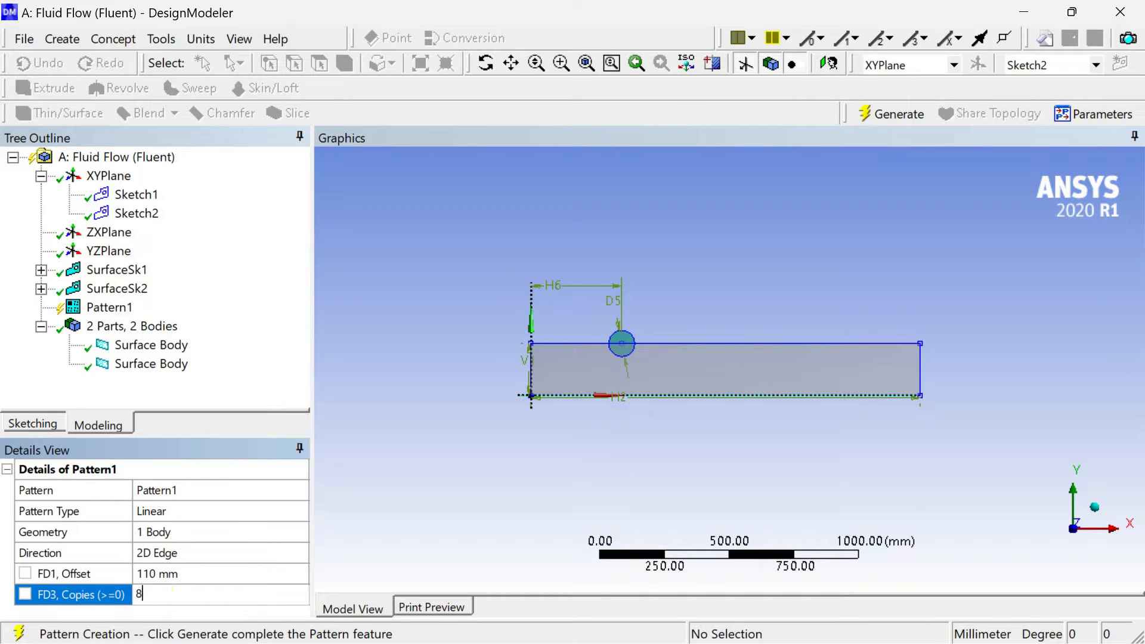
click(160, 594)
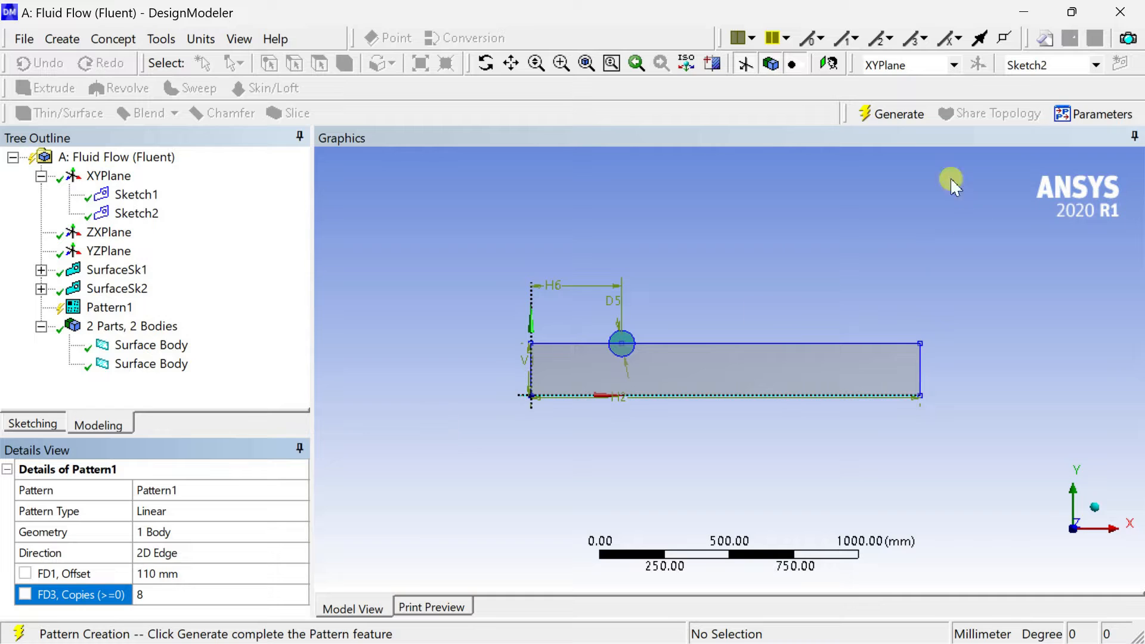
click(899, 115)
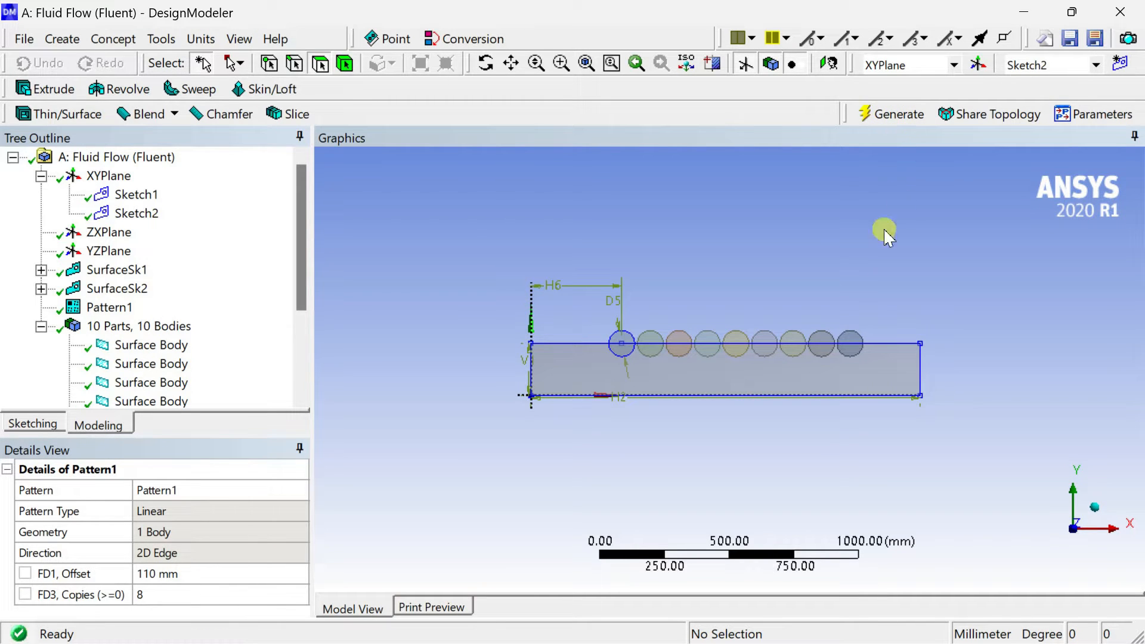
Add a Boolean with the Subtract operation and assign the rectangular surface body as its target.
scroll(833, 305, up, 5)
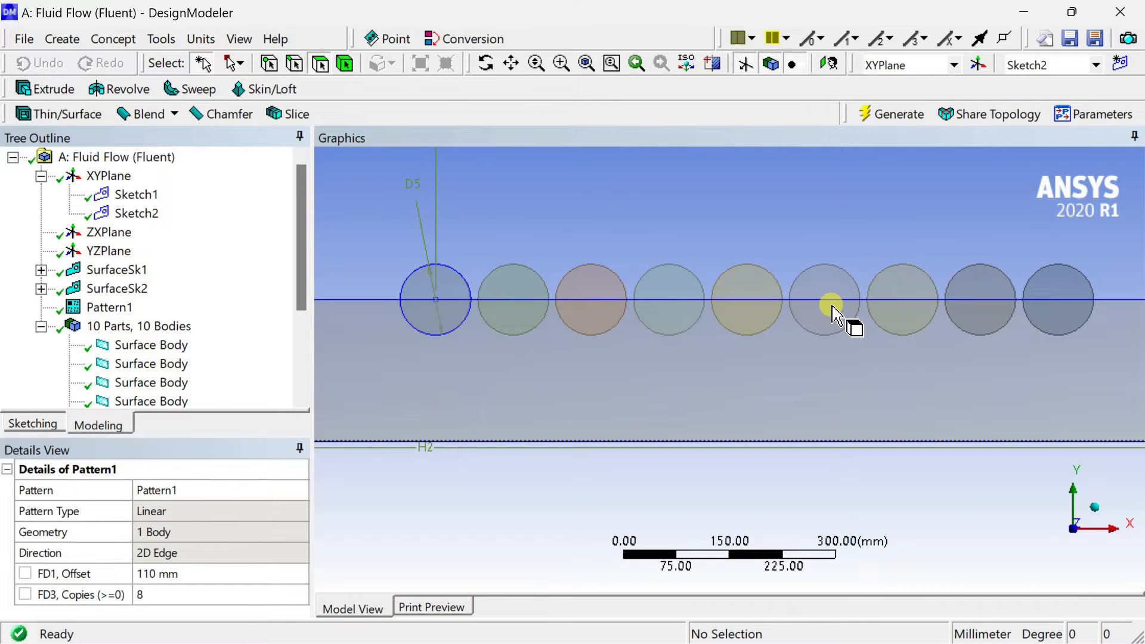
scroll(833, 306, down, 2)
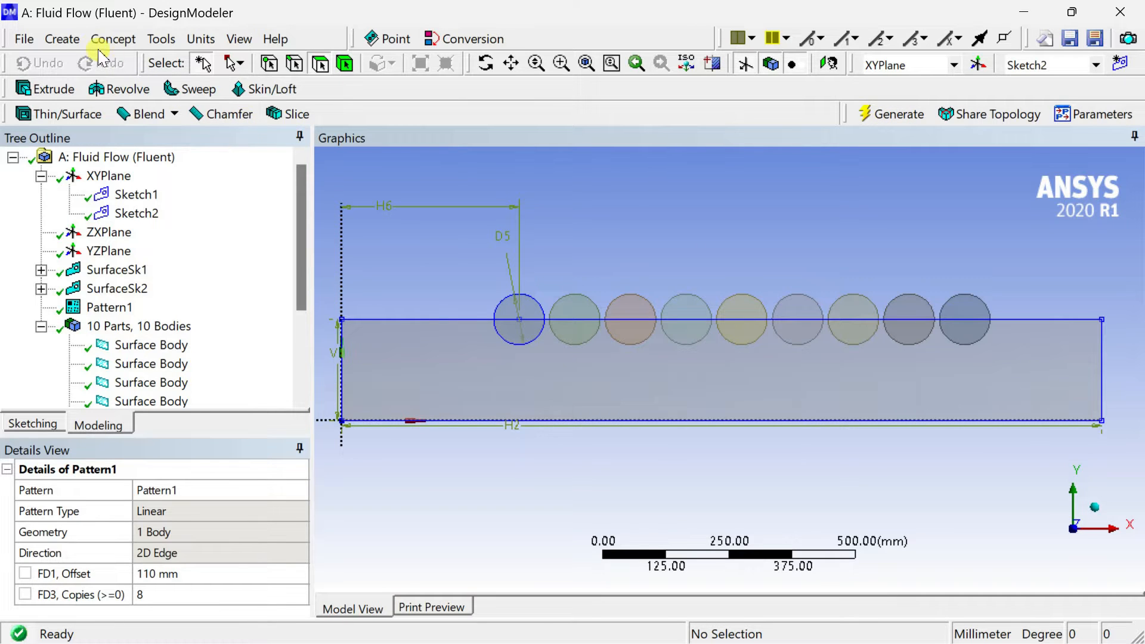
click(64, 40)
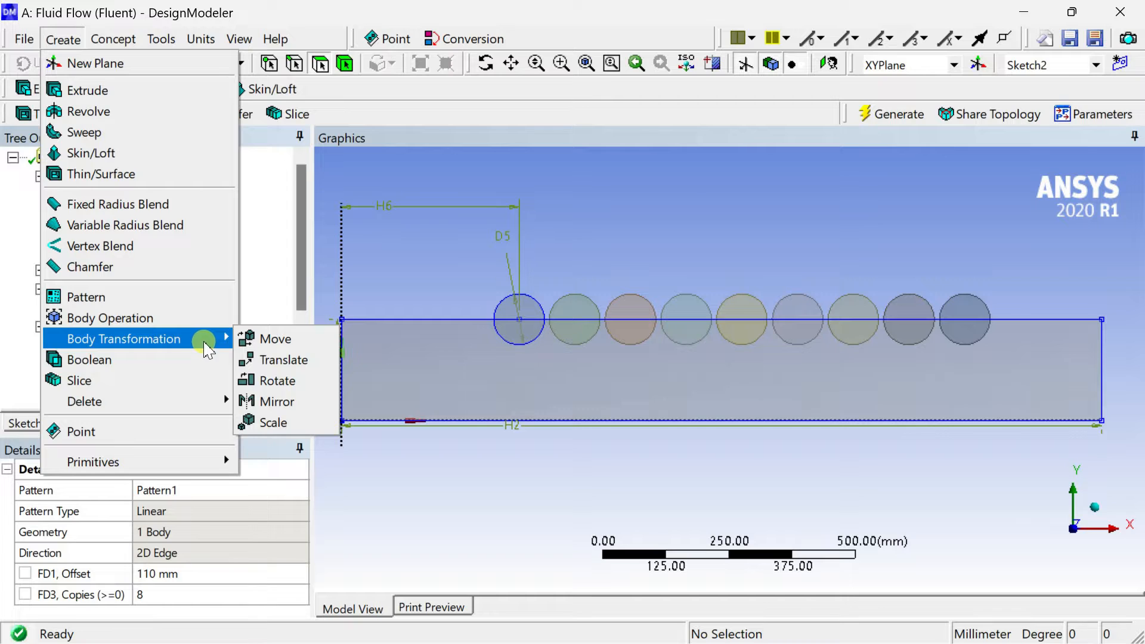
click(186, 359)
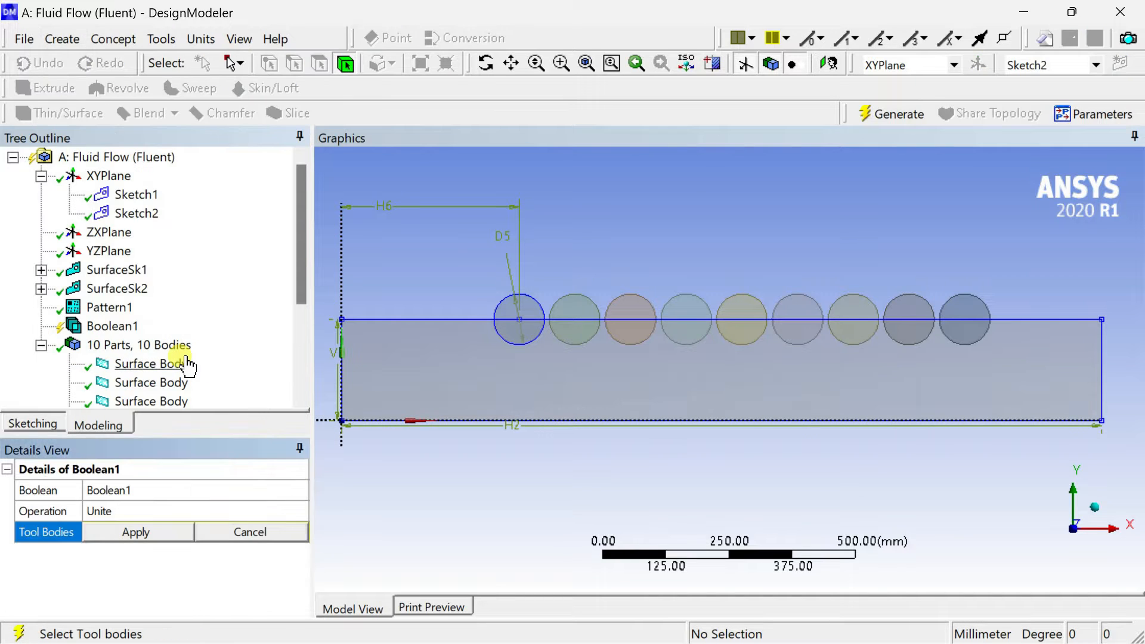
scroll(189, 365, down, 3)
click(146, 511)
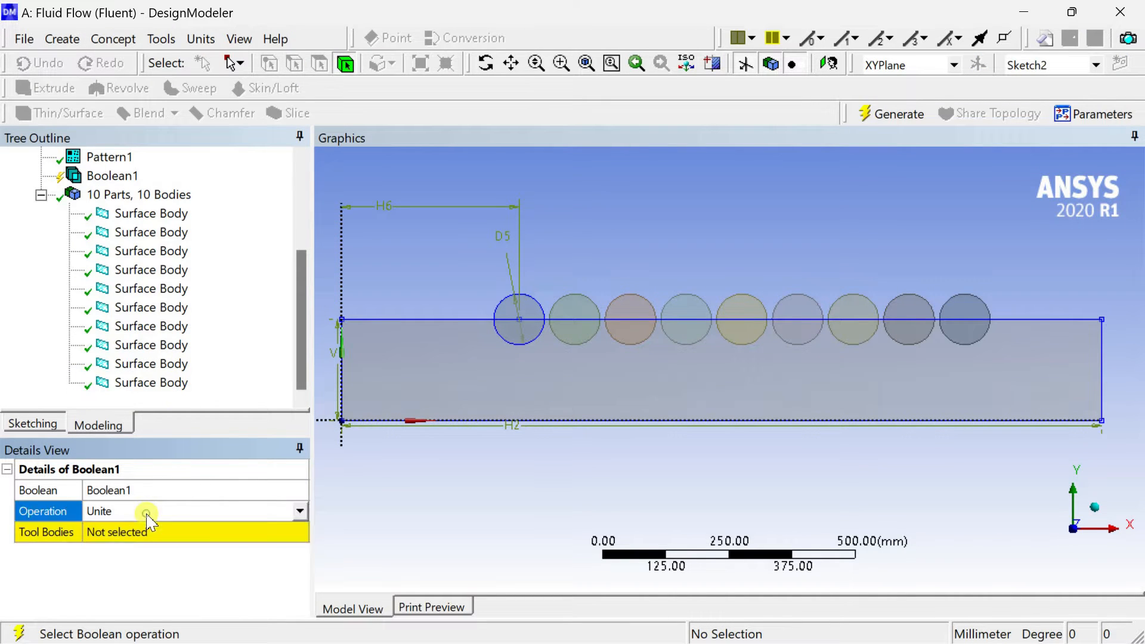
click(149, 525)
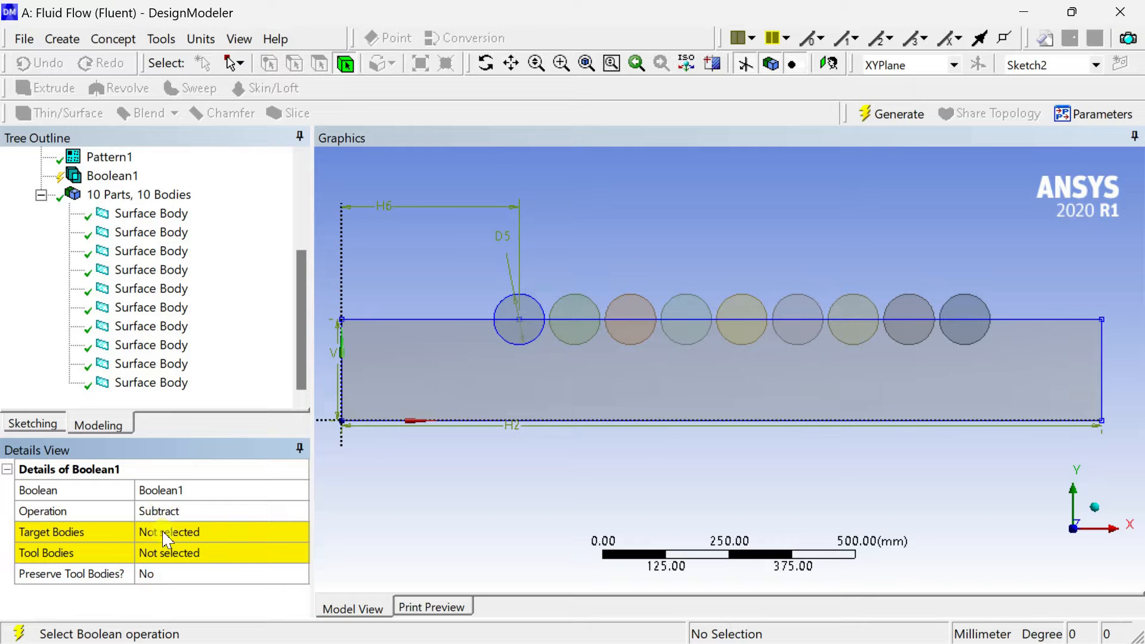
click(167, 532)
click(430, 396)
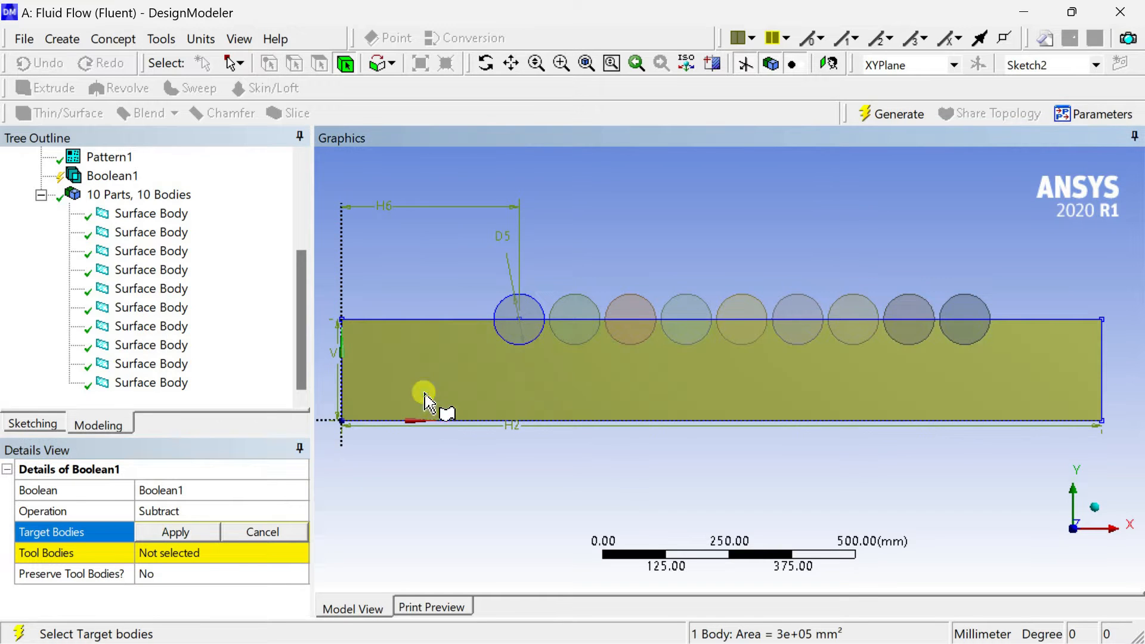
click(179, 532)
Assign all nine circular surface bodies as the Boolean's tool bodies, without preserving them, and generate the subtraction.
click(190, 552)
click(156, 232)
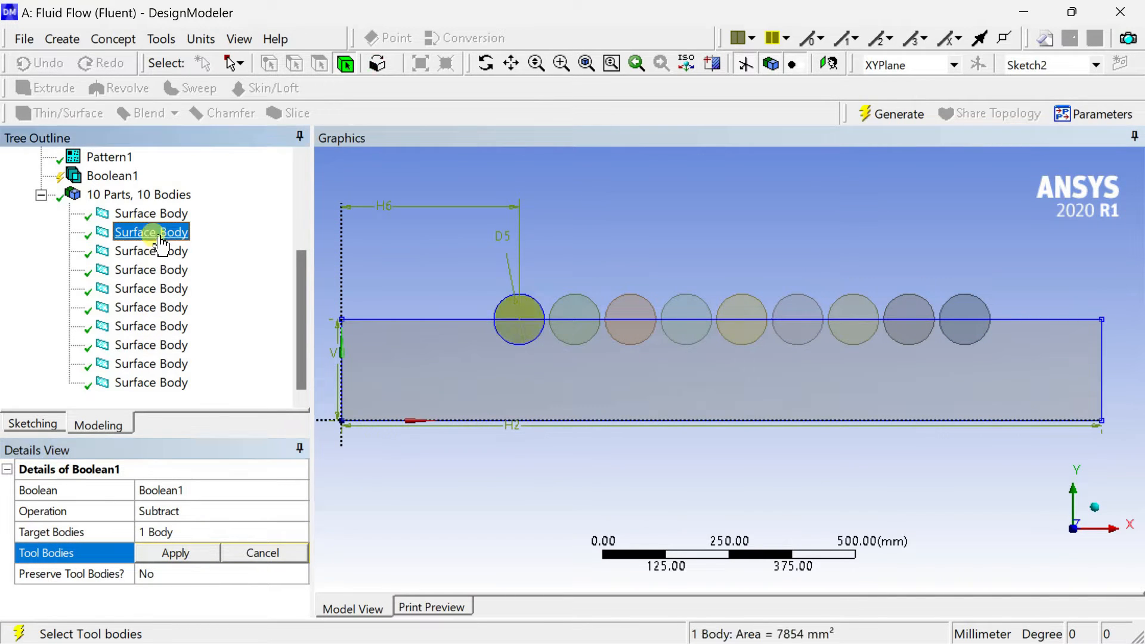
shift+click(176, 384)
click(179, 553)
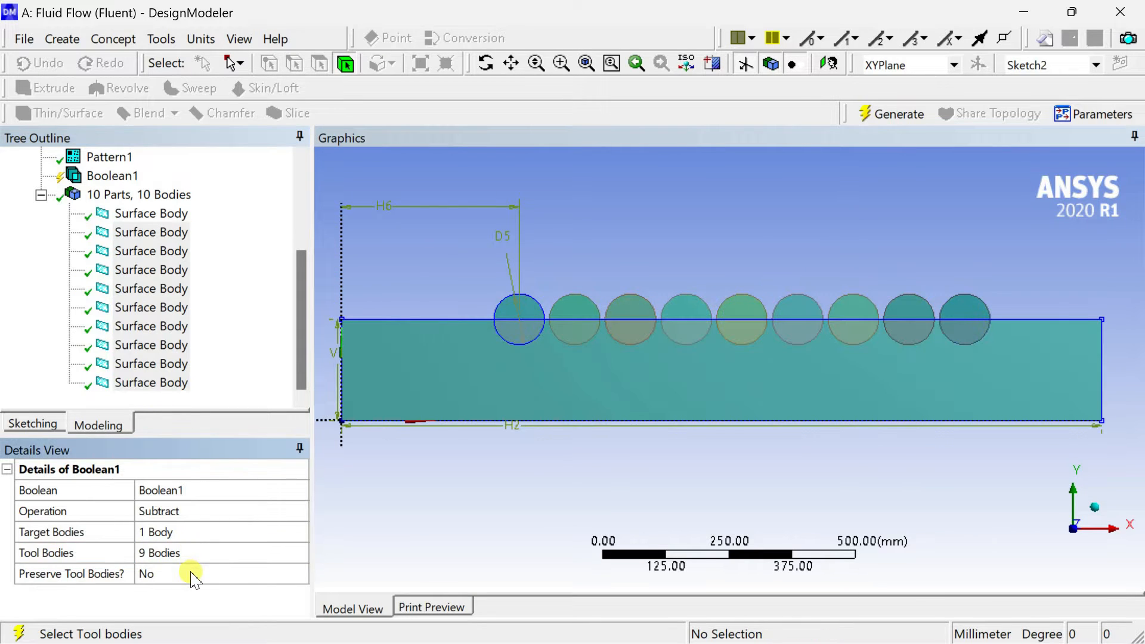
click(203, 575)
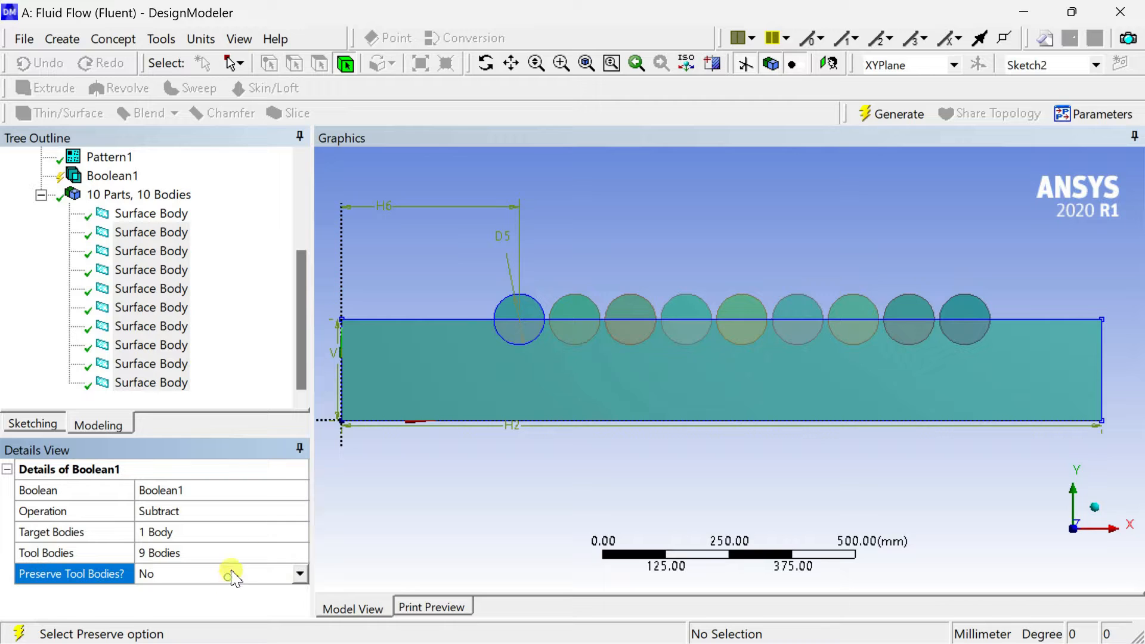
click(911, 114)
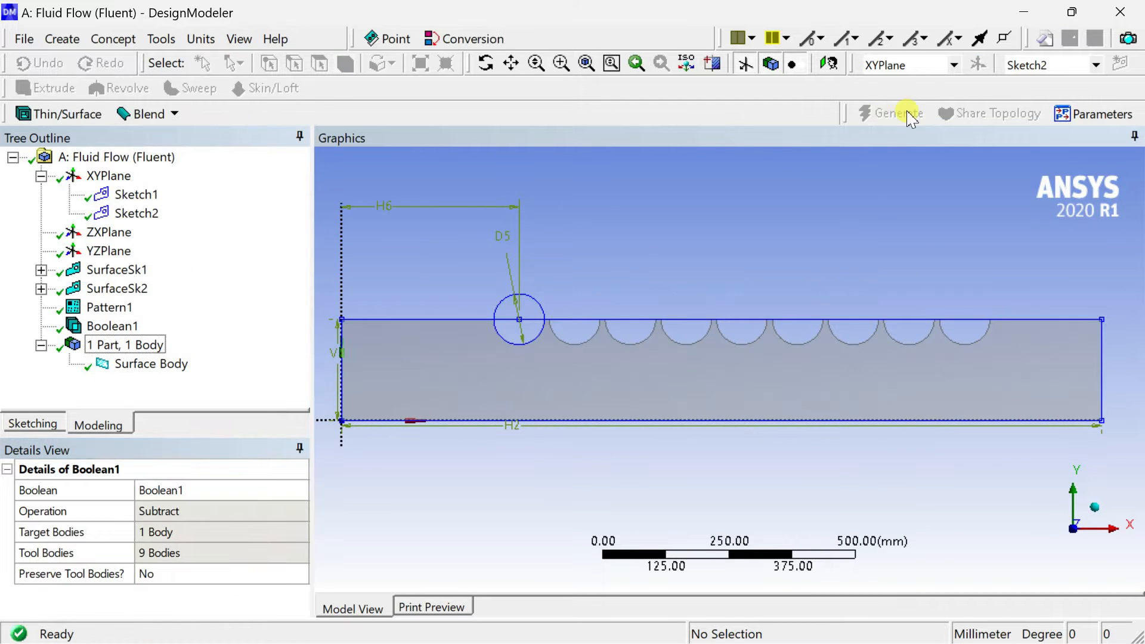
Inspect the scalloped surface body and turn off the display of planes and sketches.
scroll(664, 305, up, 5)
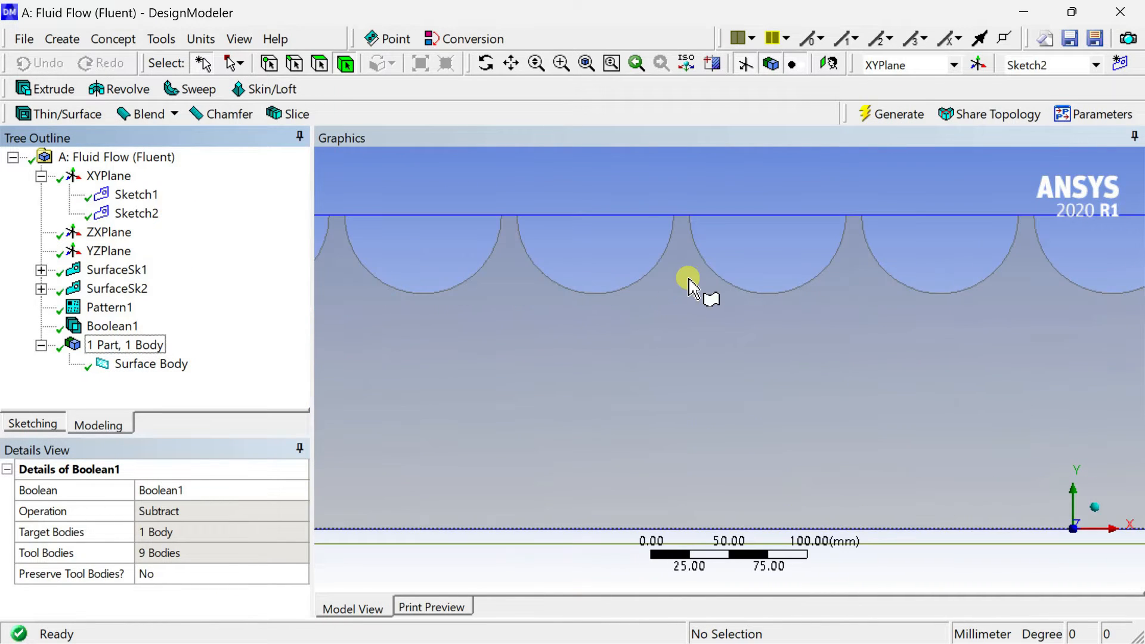
click(684, 288)
scroll(695, 322, down, 4)
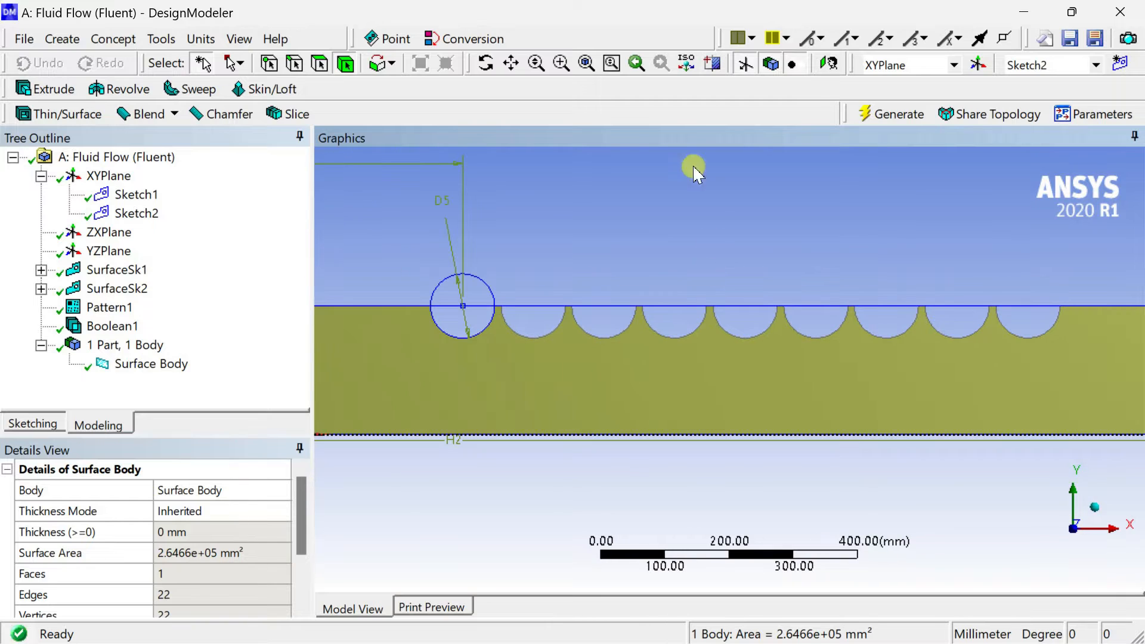
click(744, 64)
scroll(704, 262, down, 3)
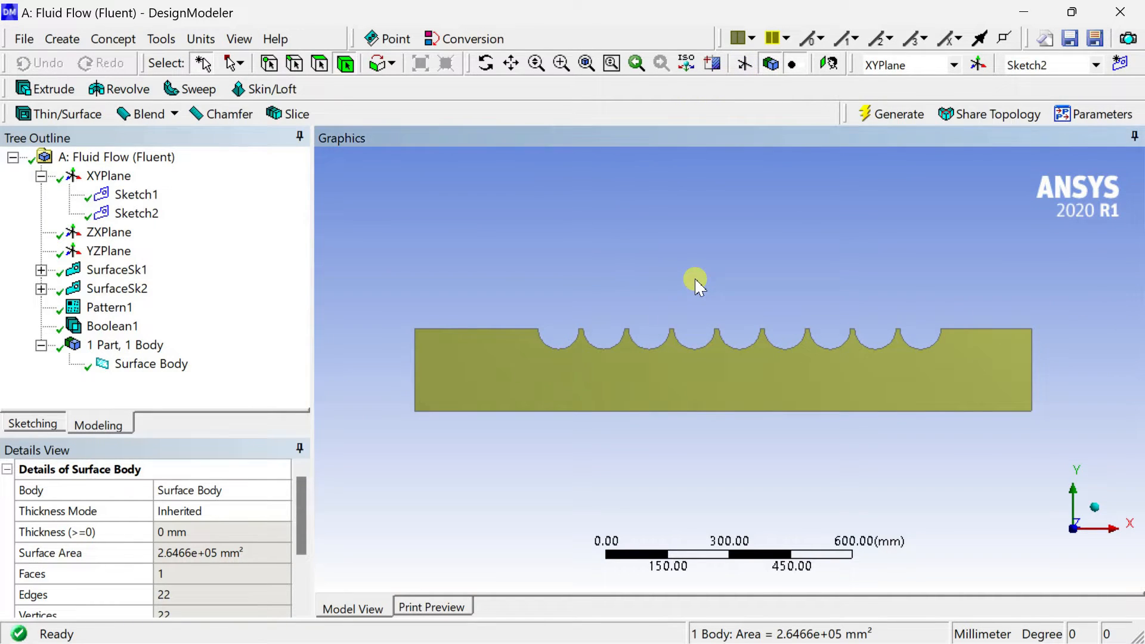
Close the geometry editor and open the Mesh cell of the Fluid Flow (Fluent) system for editing in Meshing.
click(696, 281)
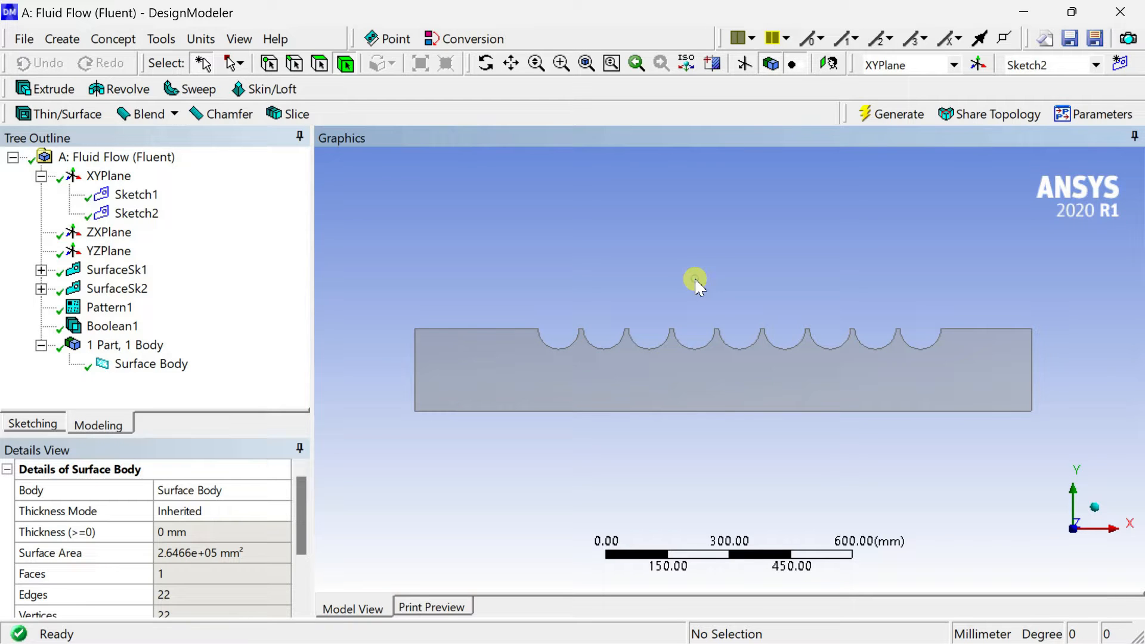
click(1124, 13)
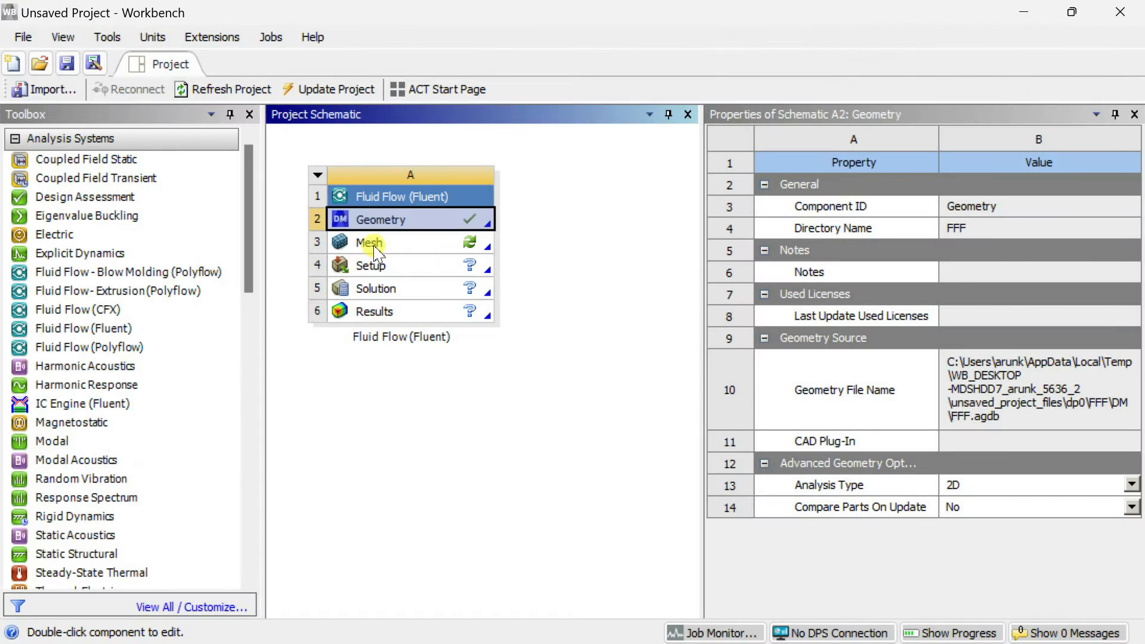
right_click(376, 242)
click(453, 262)
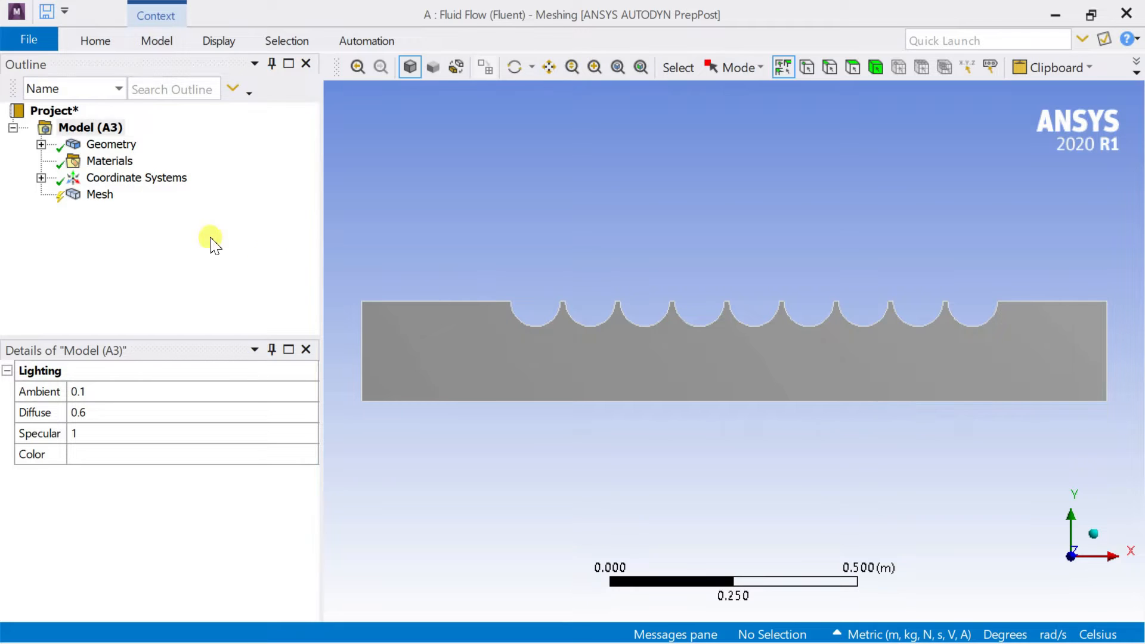
Set the global mesh element size to 0.05 m.
click(82, 201)
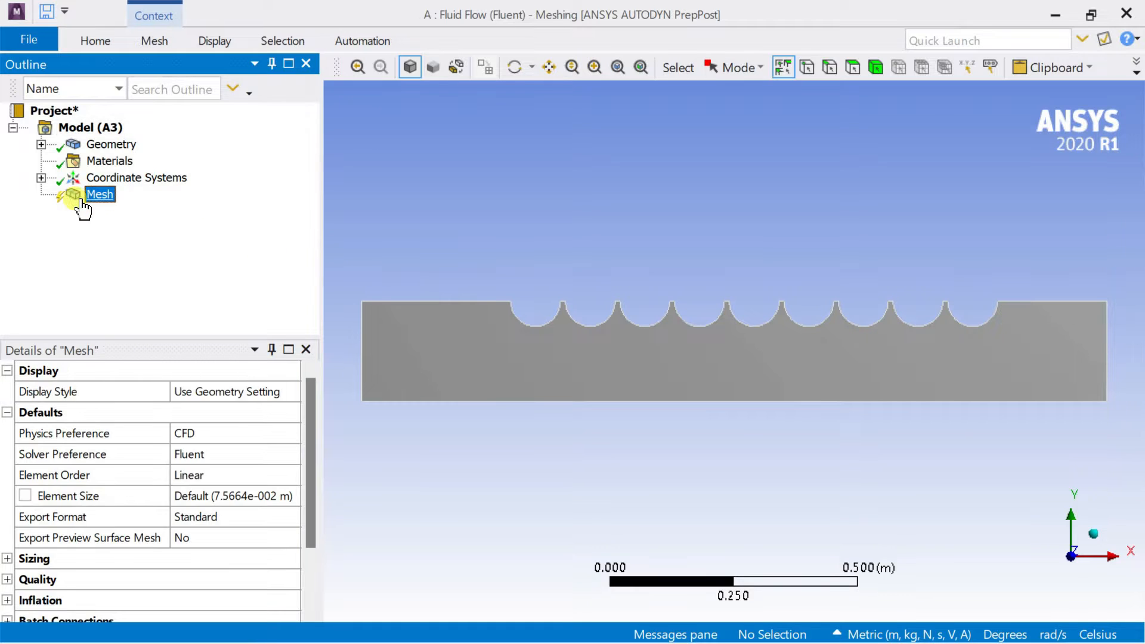
click(226, 500)
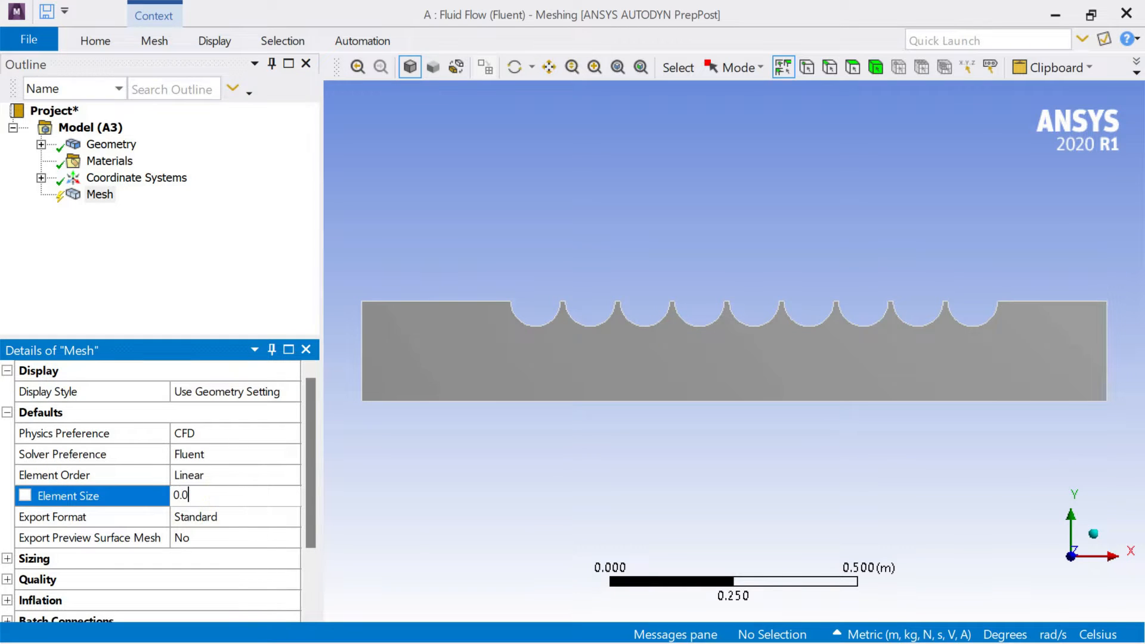
text(0.05)
key(Return)
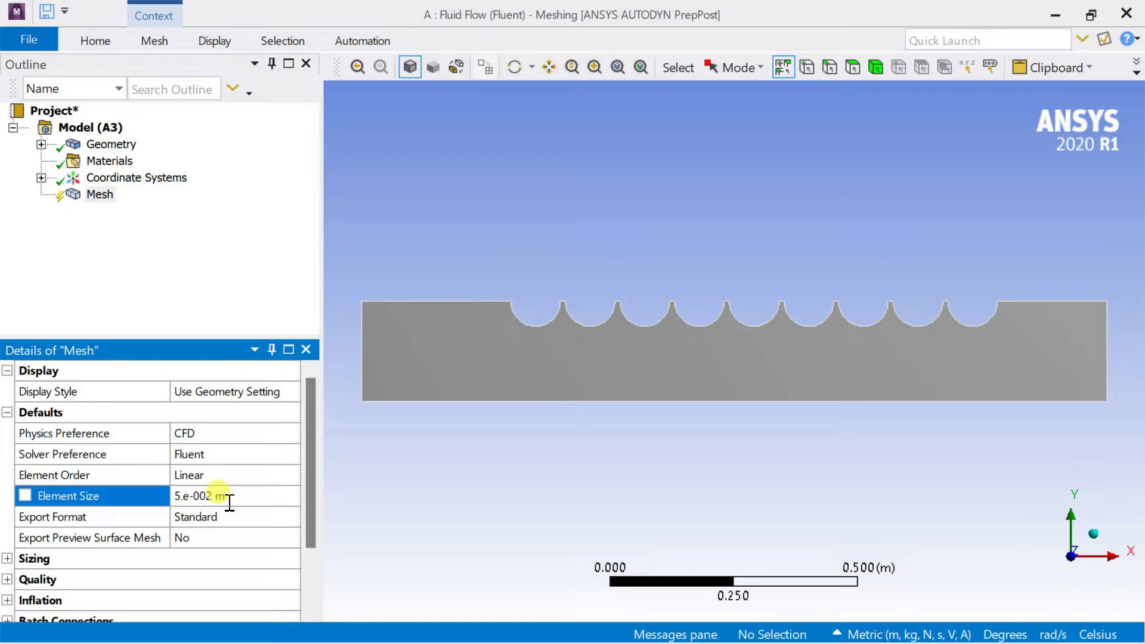
Enable adaptive sizing for the mesh and set its resolution to 7.
double_click(111, 561)
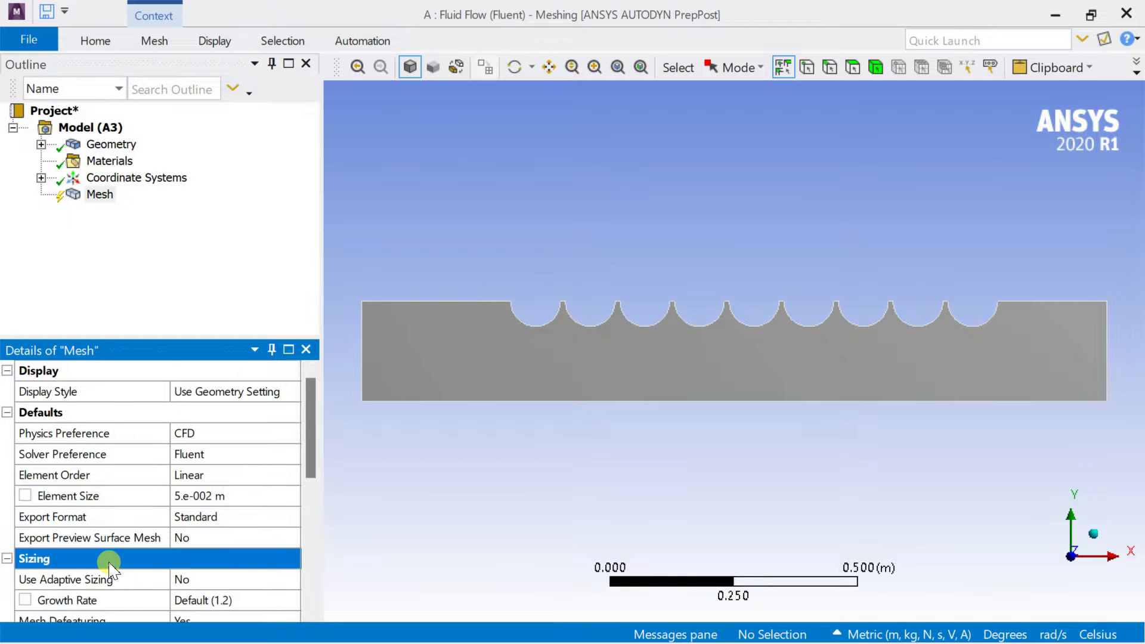
scroll(143, 553, down, 2)
click(266, 454)
click(290, 455)
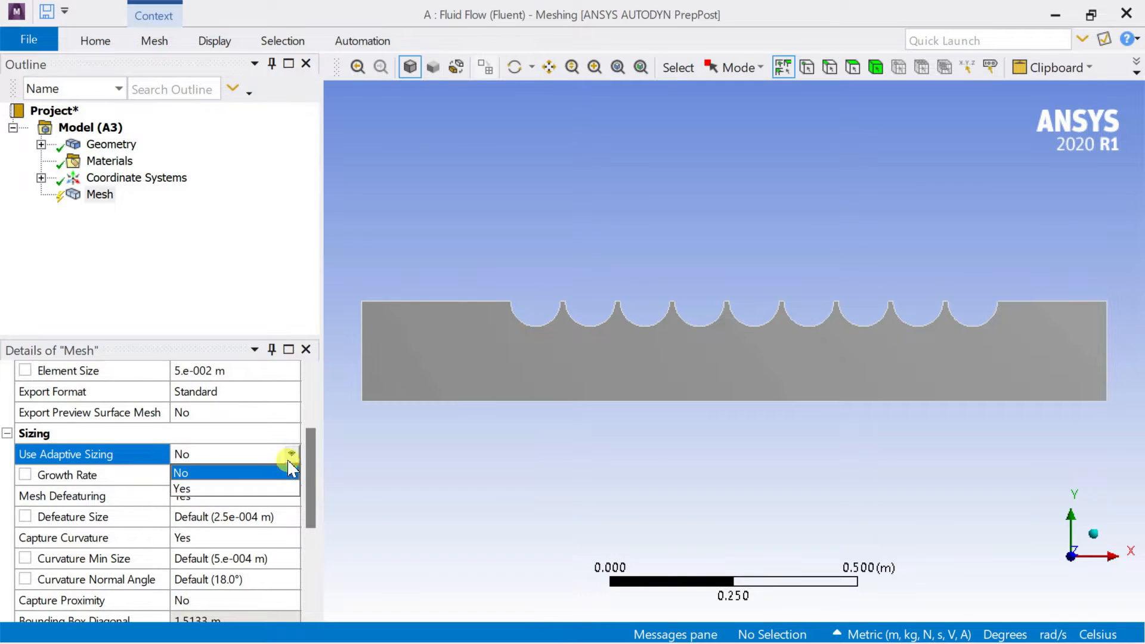
click(263, 488)
scroll(264, 484, down, 1)
click(256, 412)
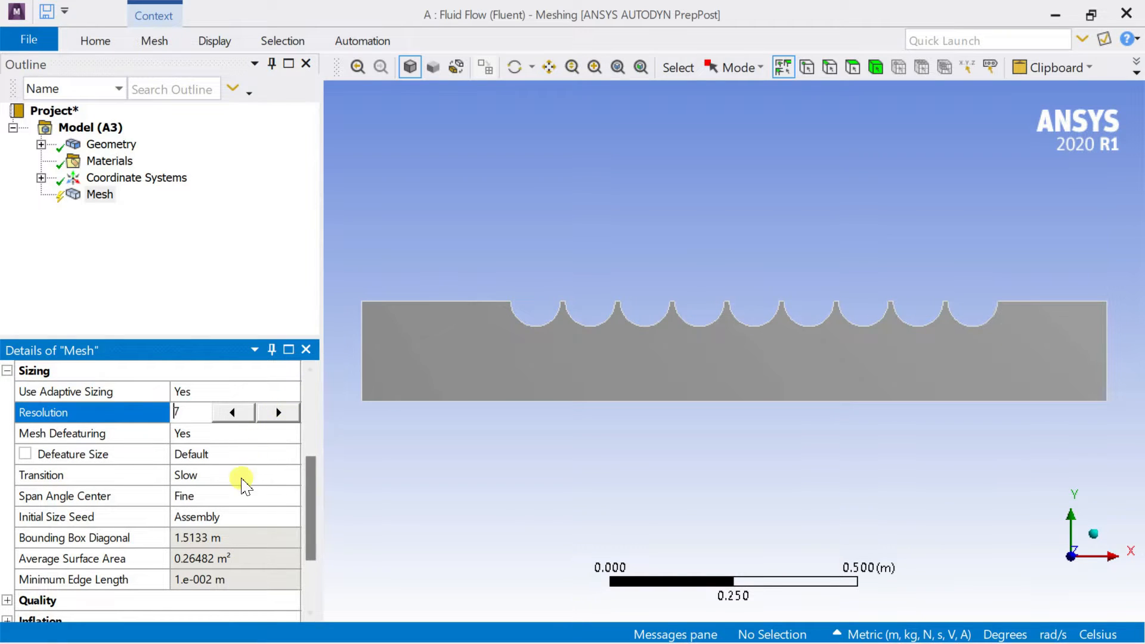
click(375, 283)
scroll(257, 430, down, 5)
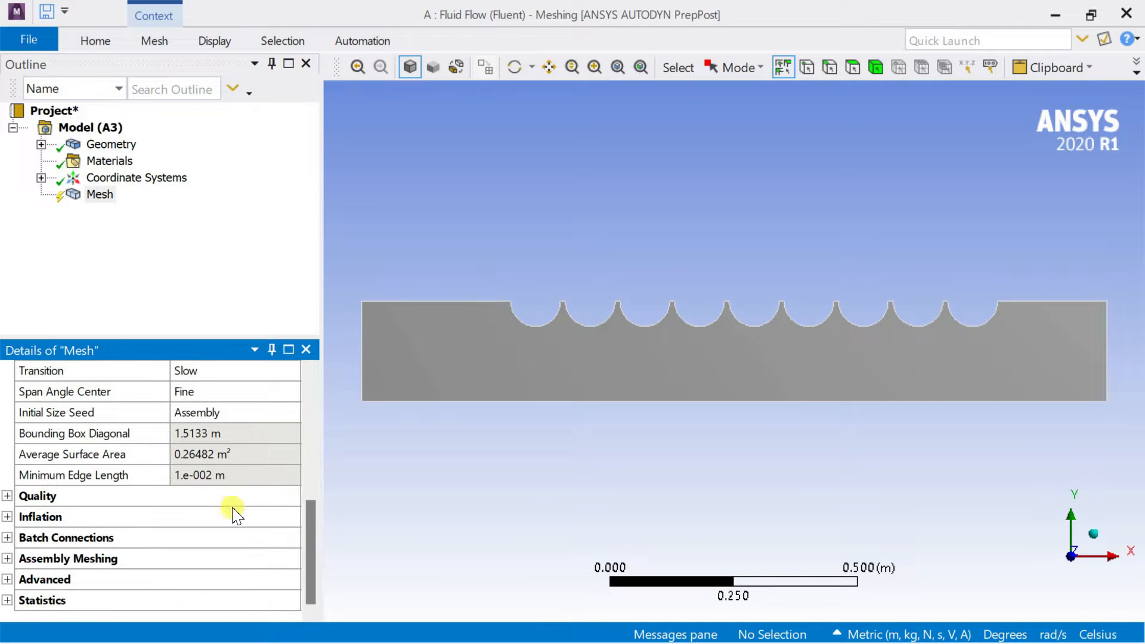
scroll(154, 500, up, 5)
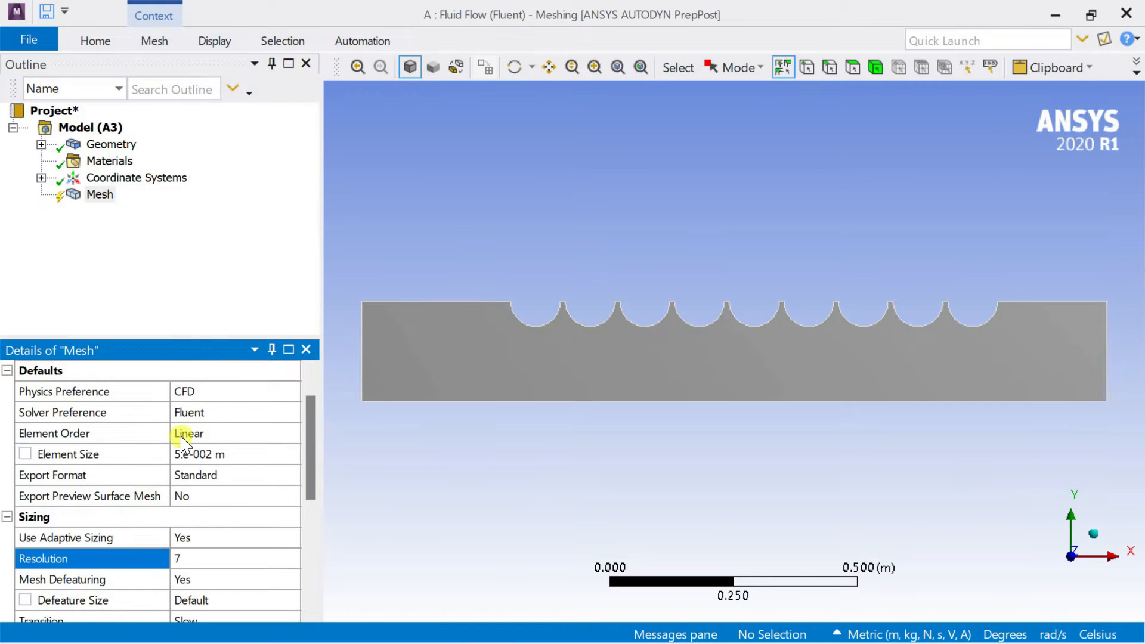
Generate the mesh of the scalloped channel with the current sizing settings.
click(95, 194)
right_click(89, 190)
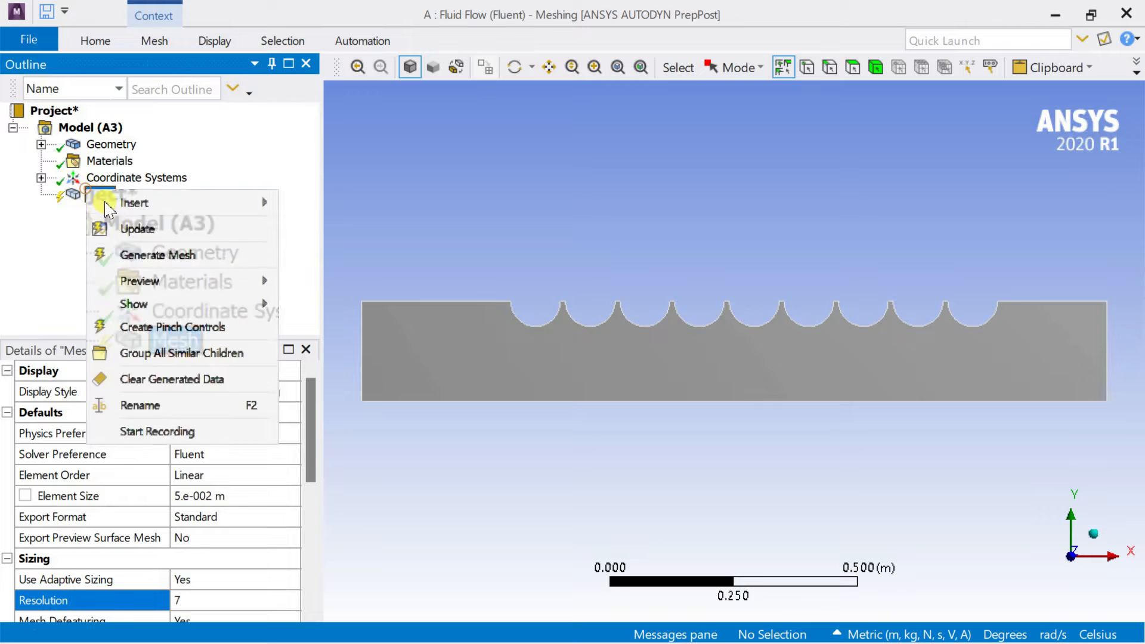
click(143, 258)
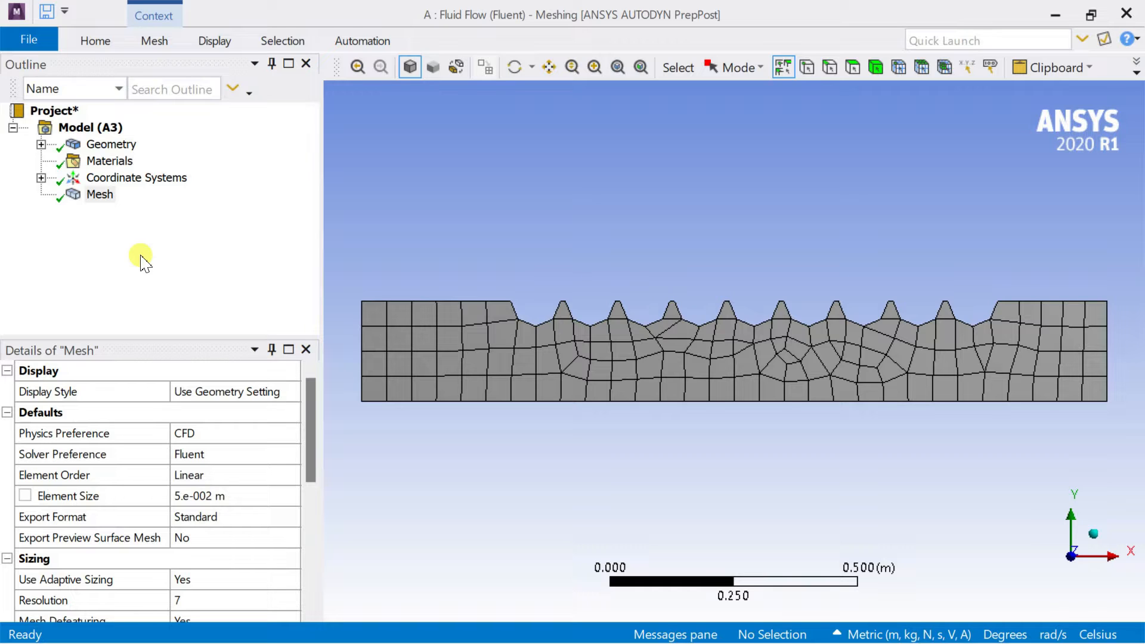
Refine the global element size to 0.01 m and regenerate the mesh.
click(226, 495)
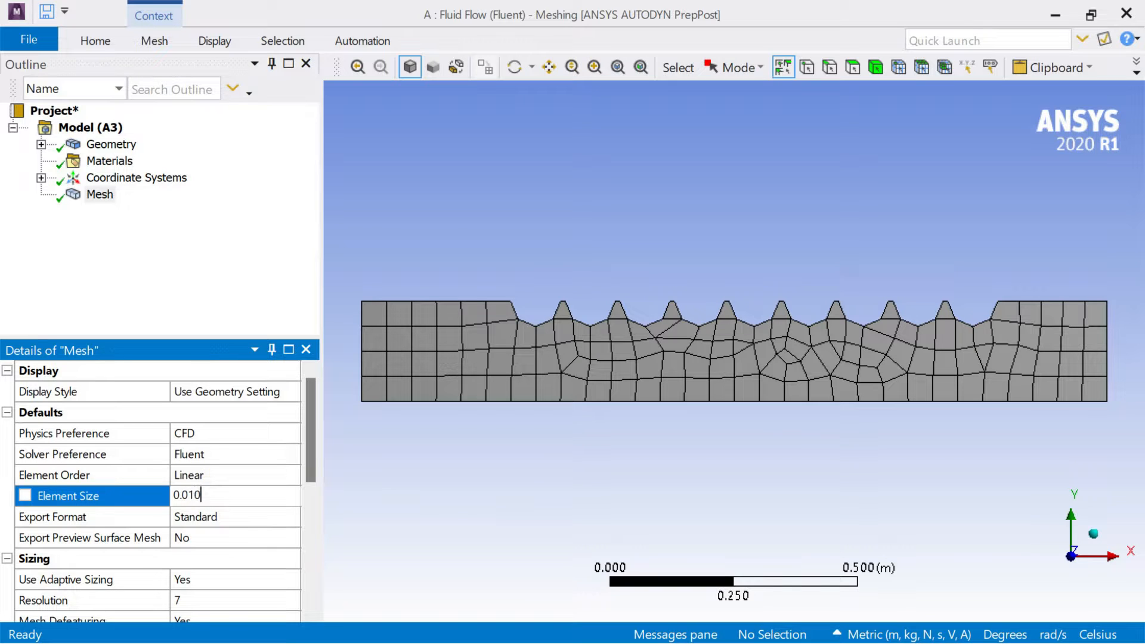
key(Return)
click(101, 195)
right_click(104, 197)
click(134, 256)
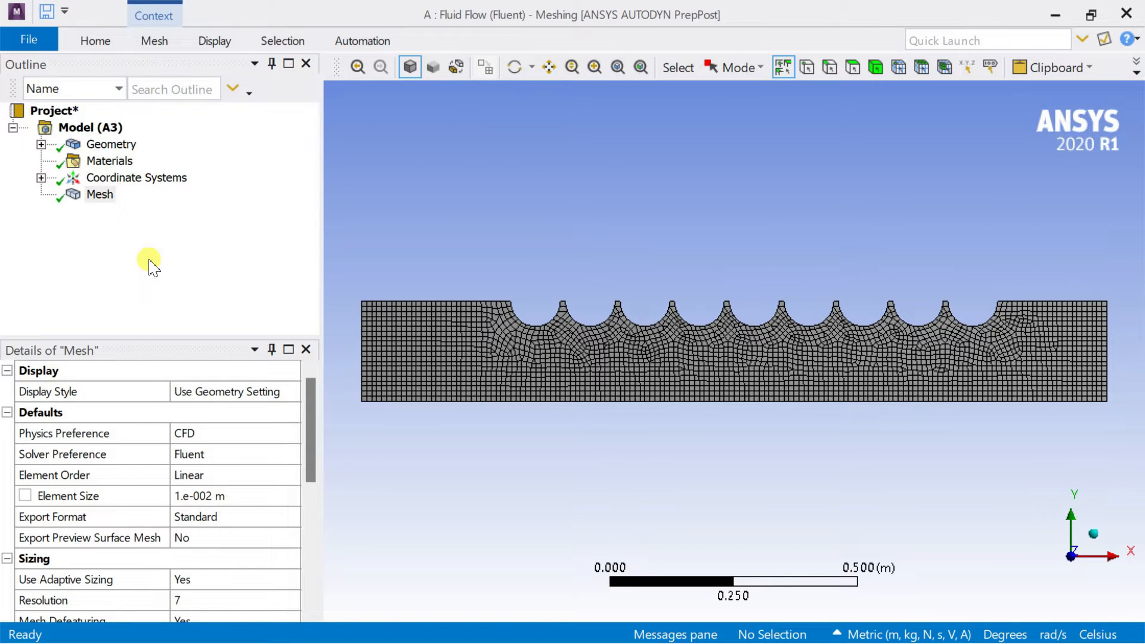
Set the global element size to 0.005 m, regenerate the mesh and inspect it around the semicircular cutouts.
click(185, 495)
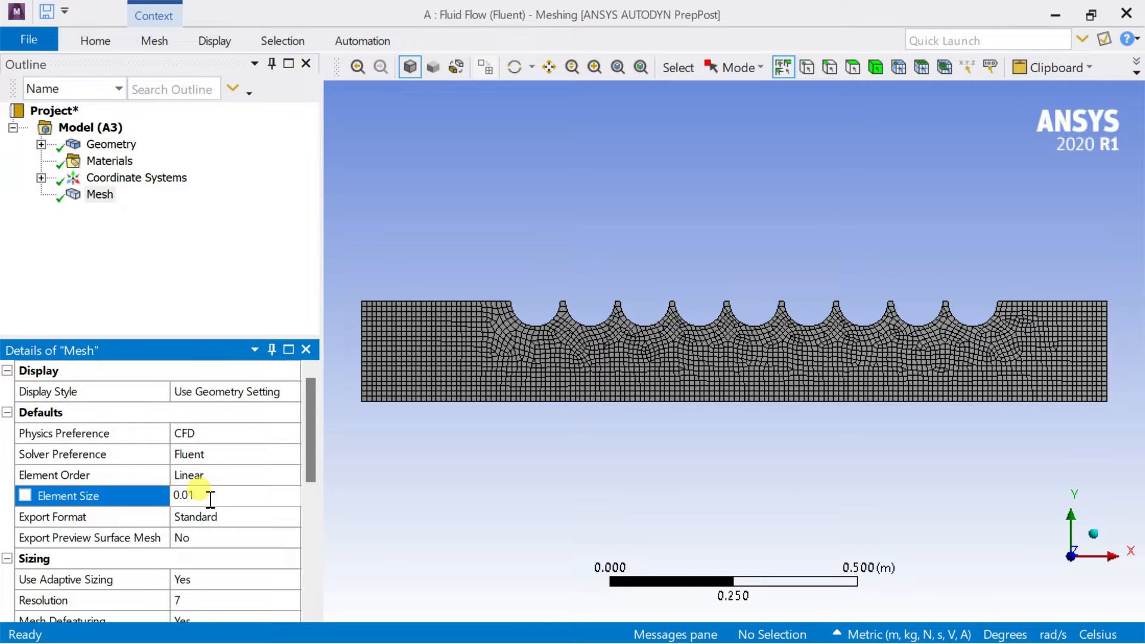
key(Return)
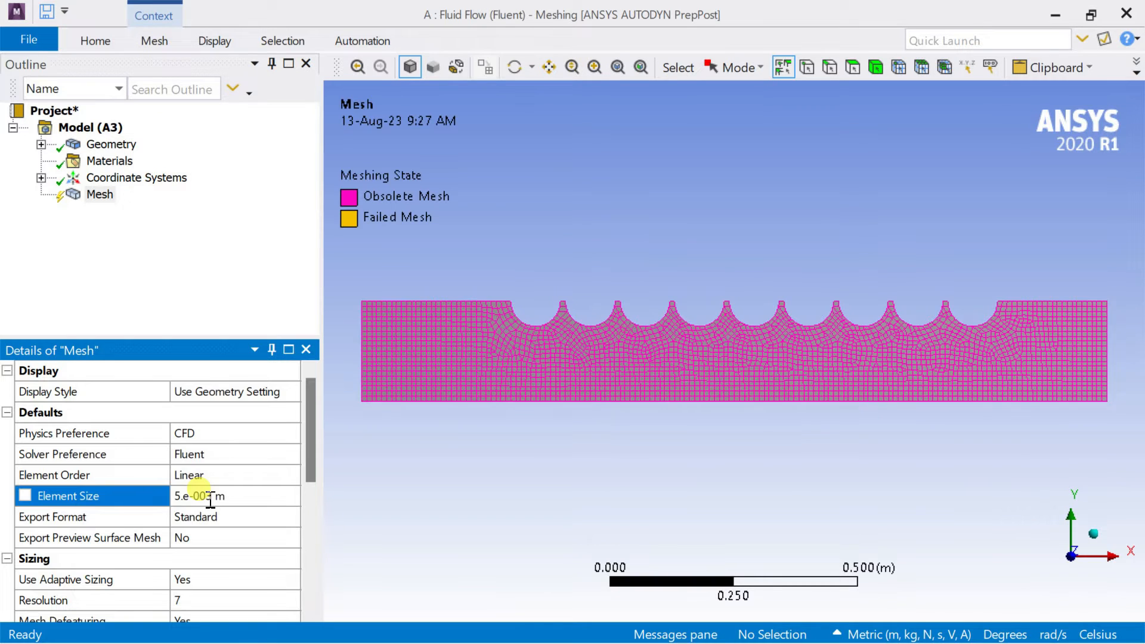
right_click(101, 194)
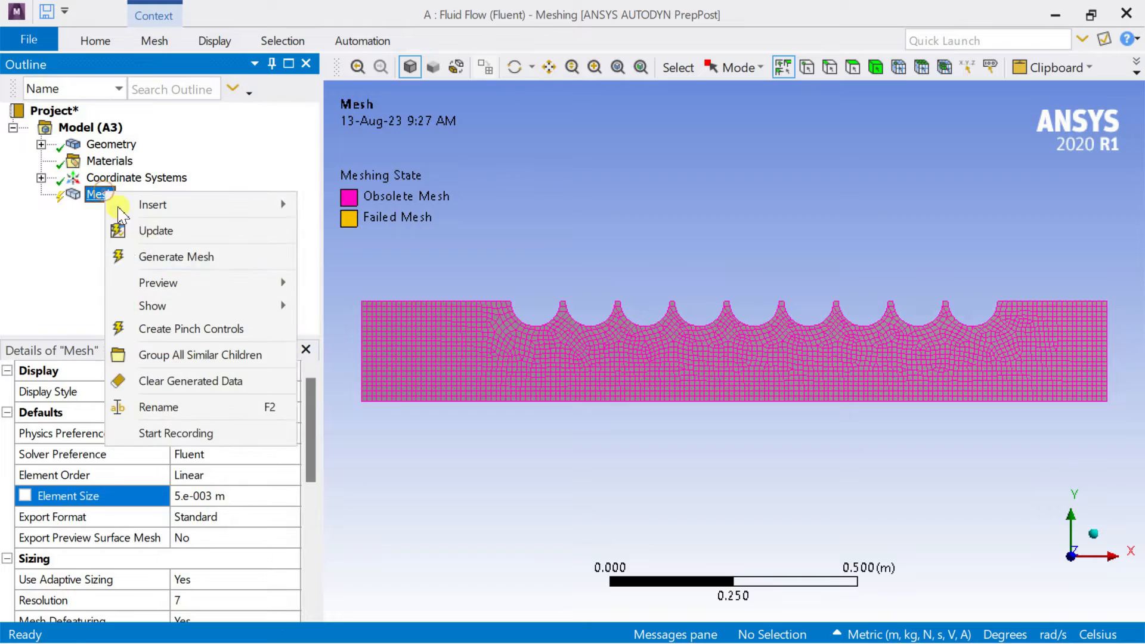
click(153, 256)
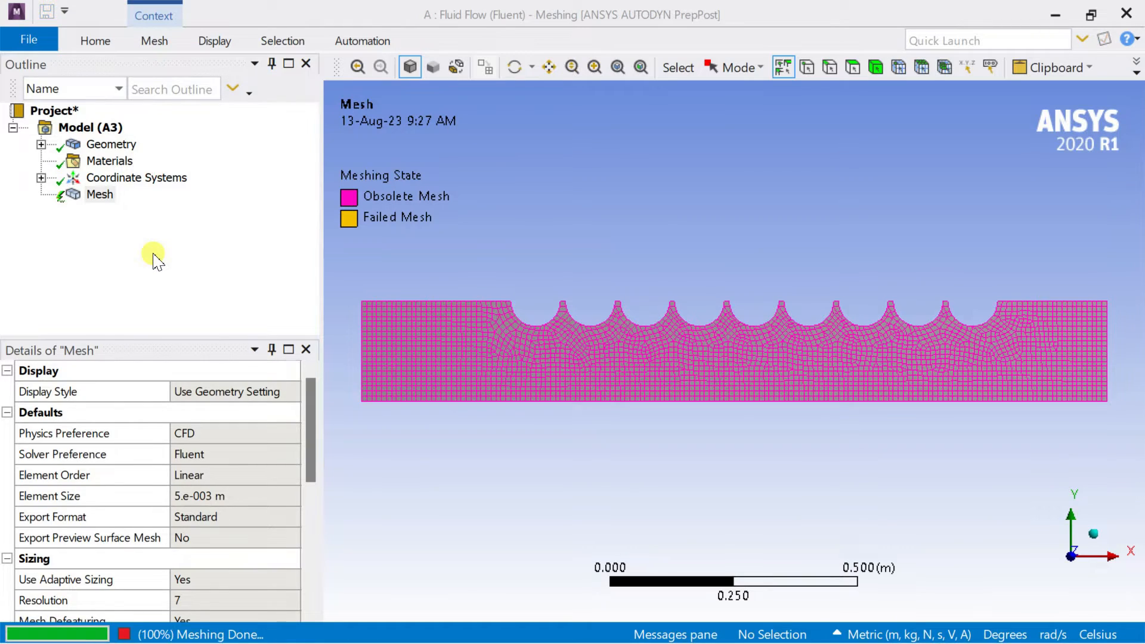
scroll(718, 376, up, 5)
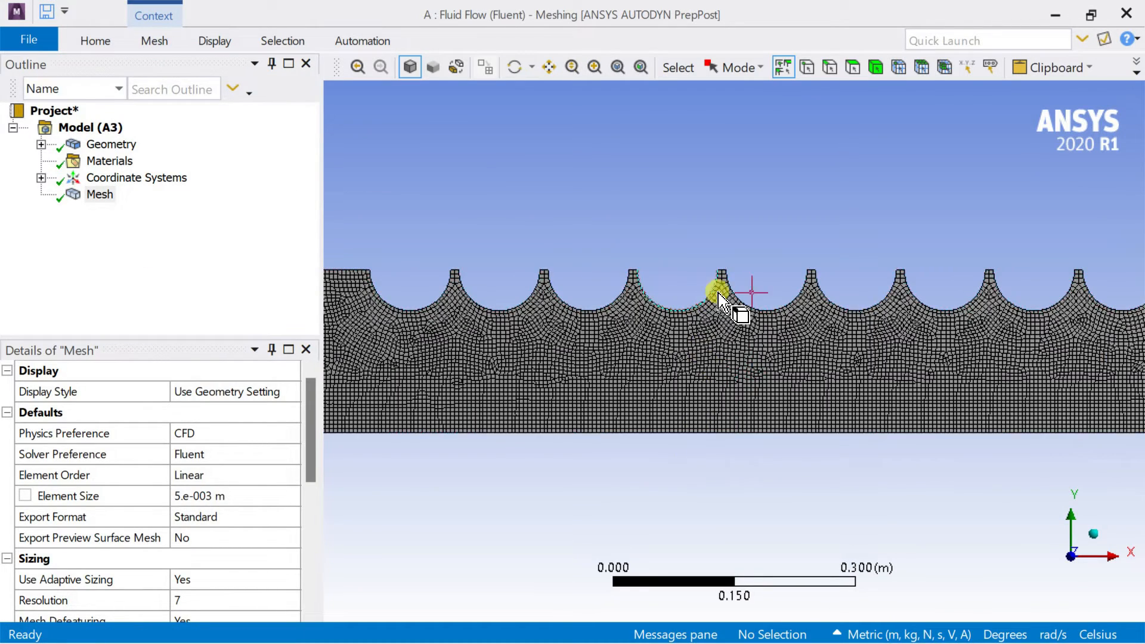
scroll(708, 273, down, 5)
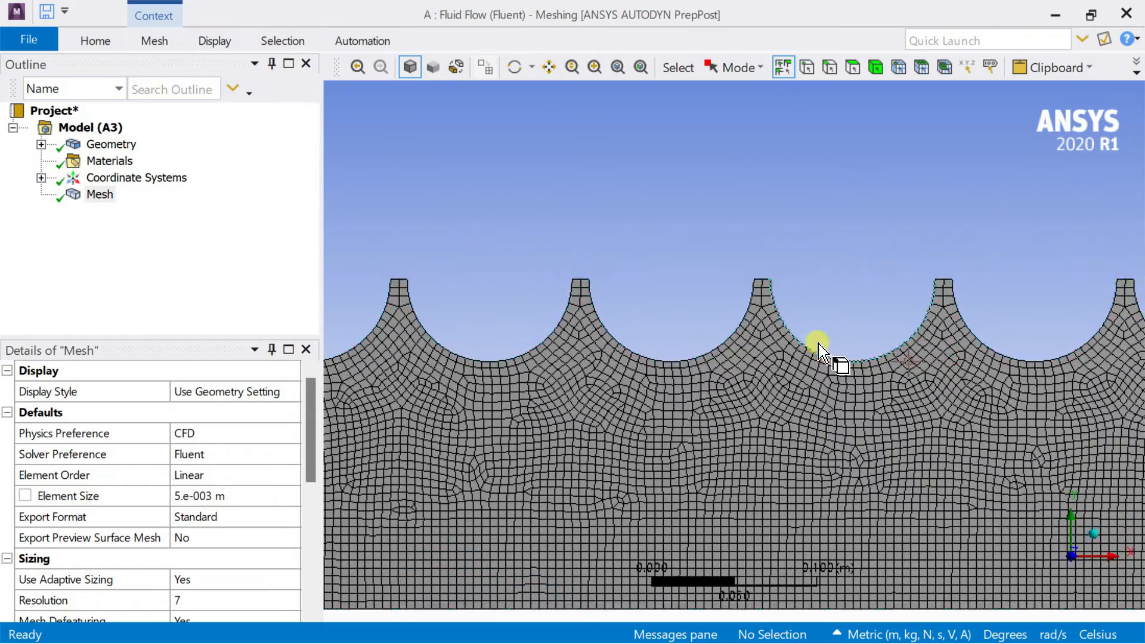
scroll(468, 288, up, 3)
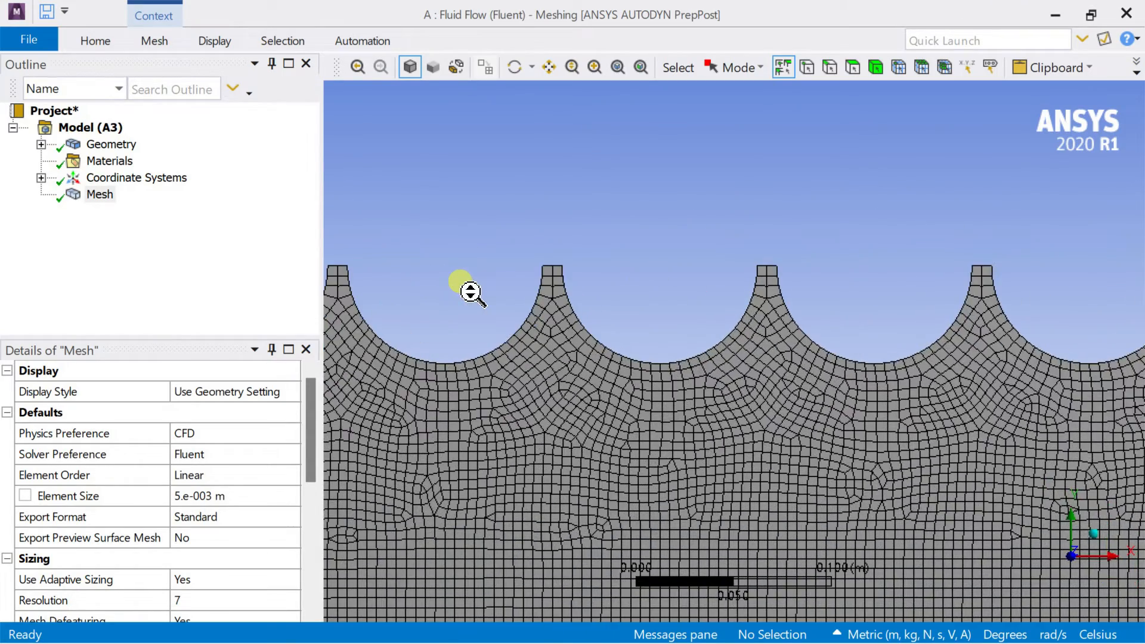
scroll(758, 334, up, 1)
scroll(716, 331, up, 1)
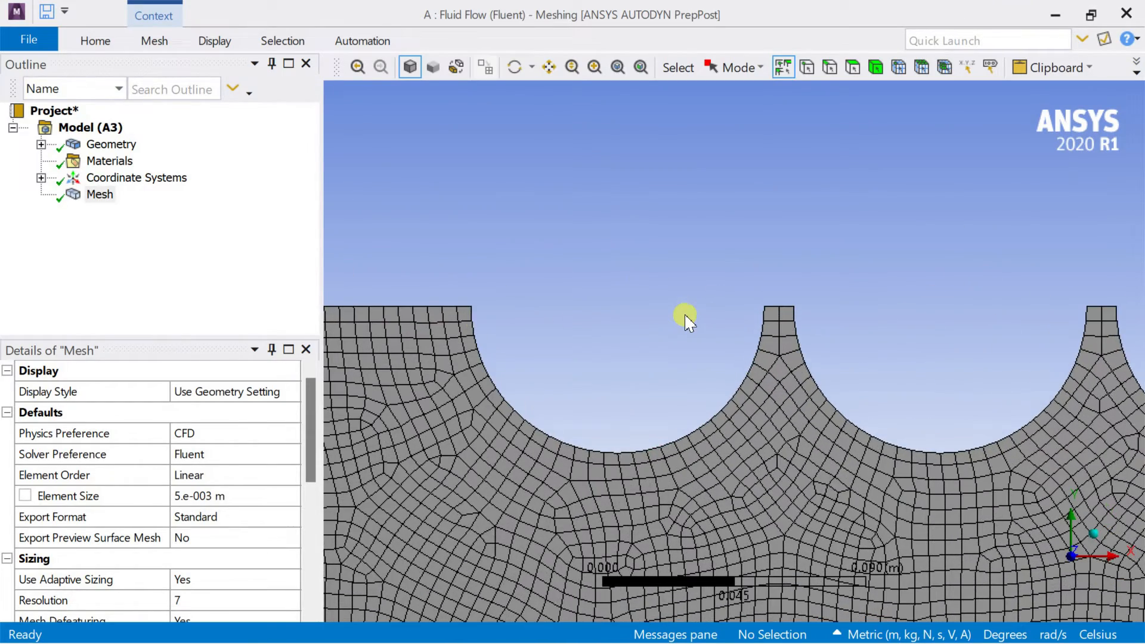
Insert an Inflation control in the mesh and assign the channel surface body as its geometry.
right_click(102, 195)
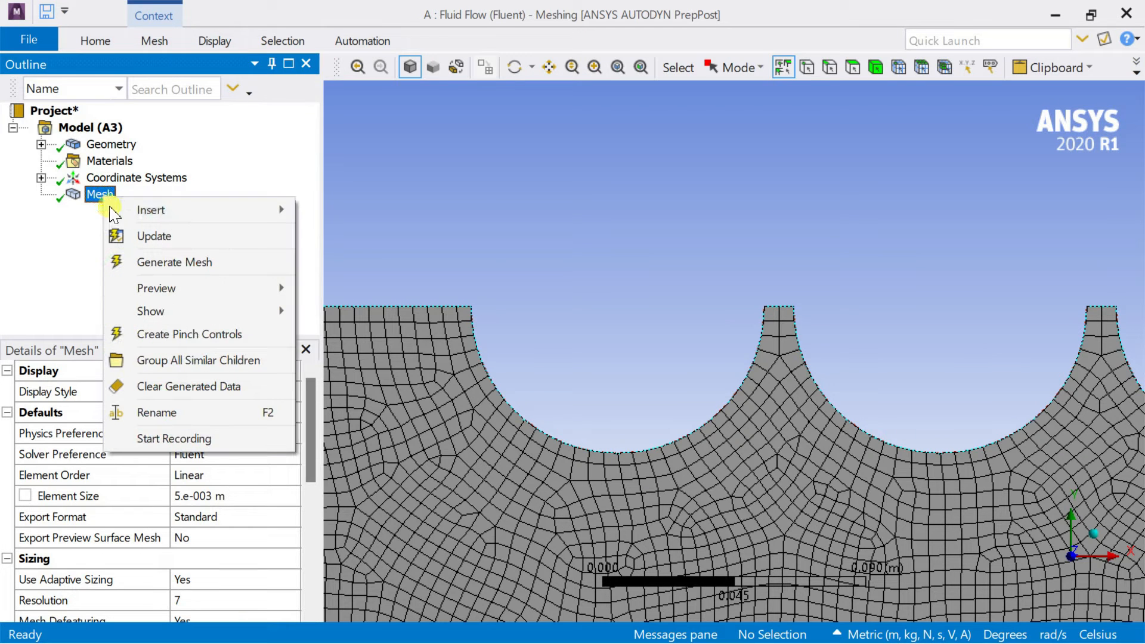
mouse_move(122, 212)
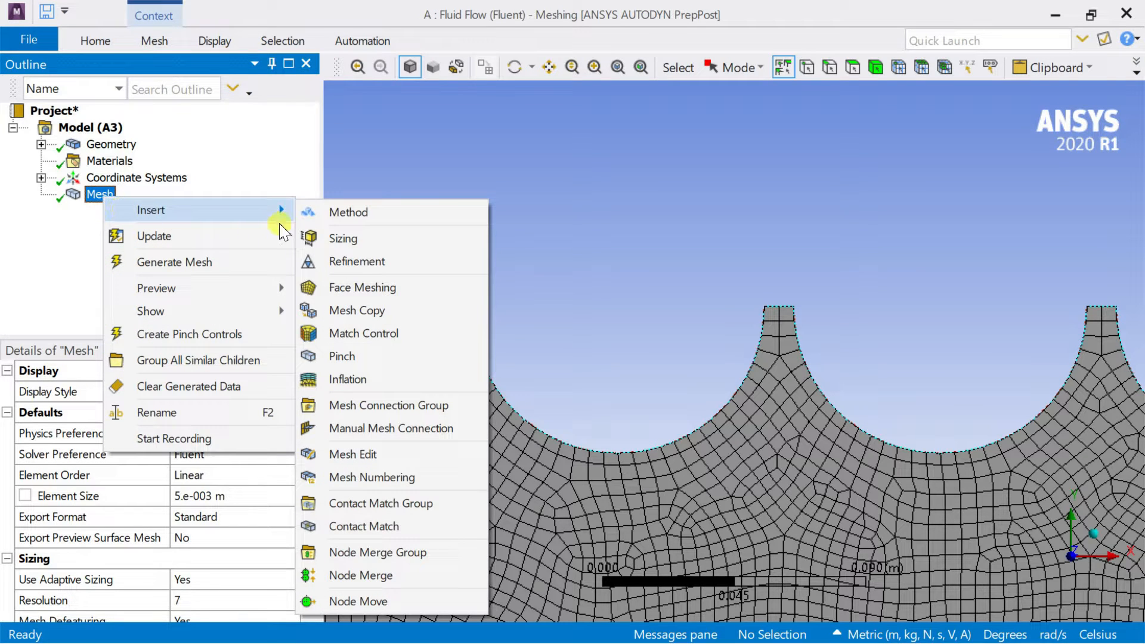
click(354, 379)
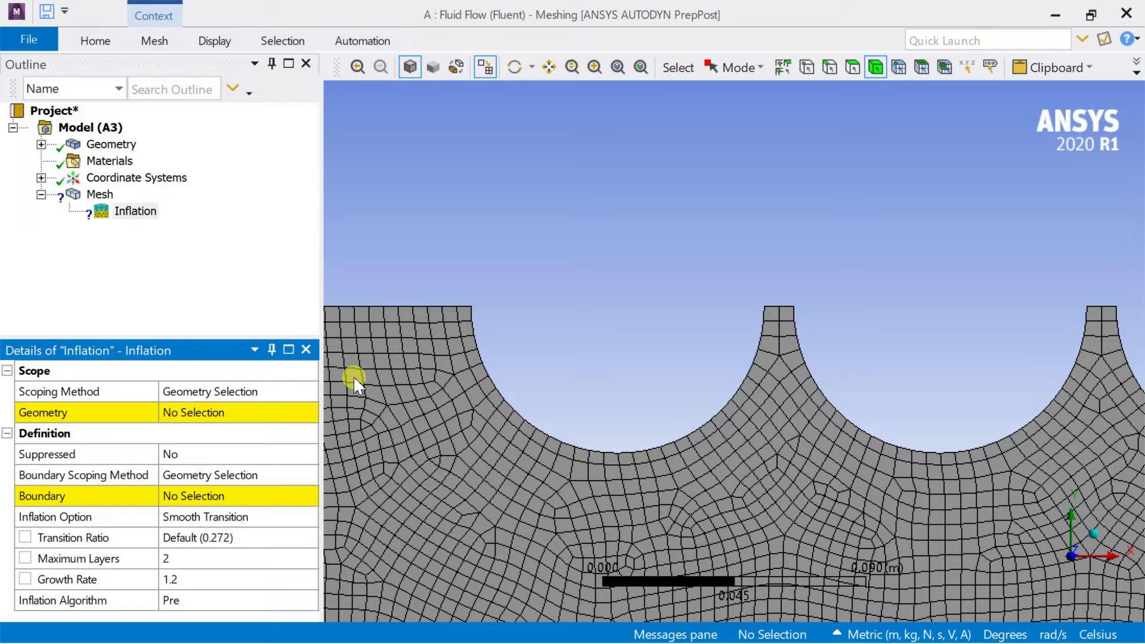
click(437, 404)
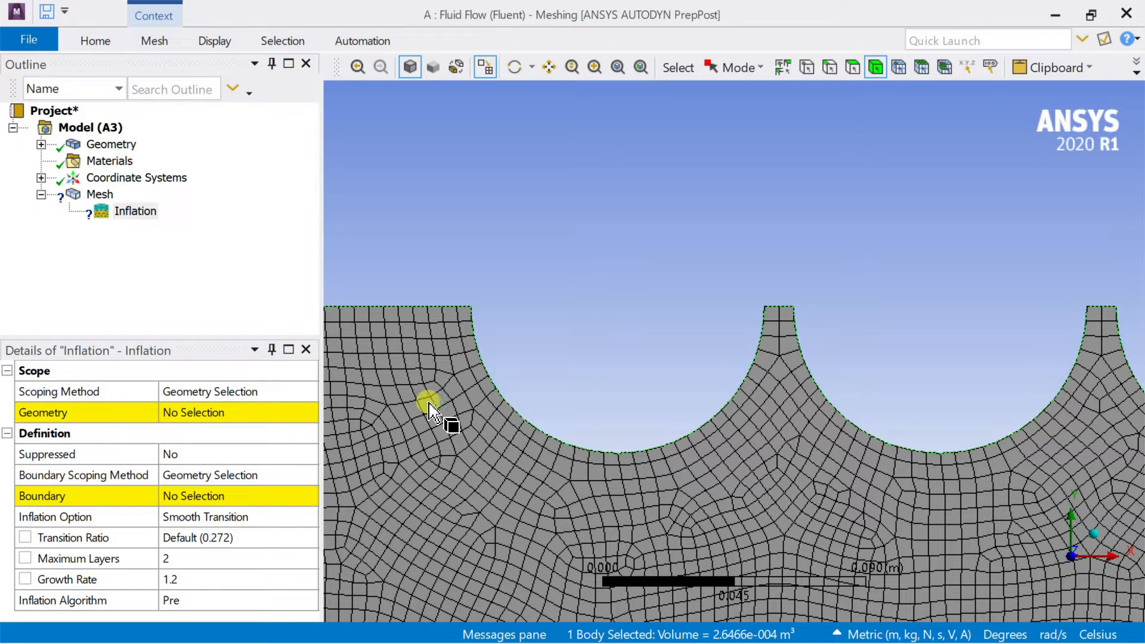
click(197, 418)
click(197, 417)
Assign all nine semicircular edges along the channel's upper side as the inflation boundary.
click(200, 495)
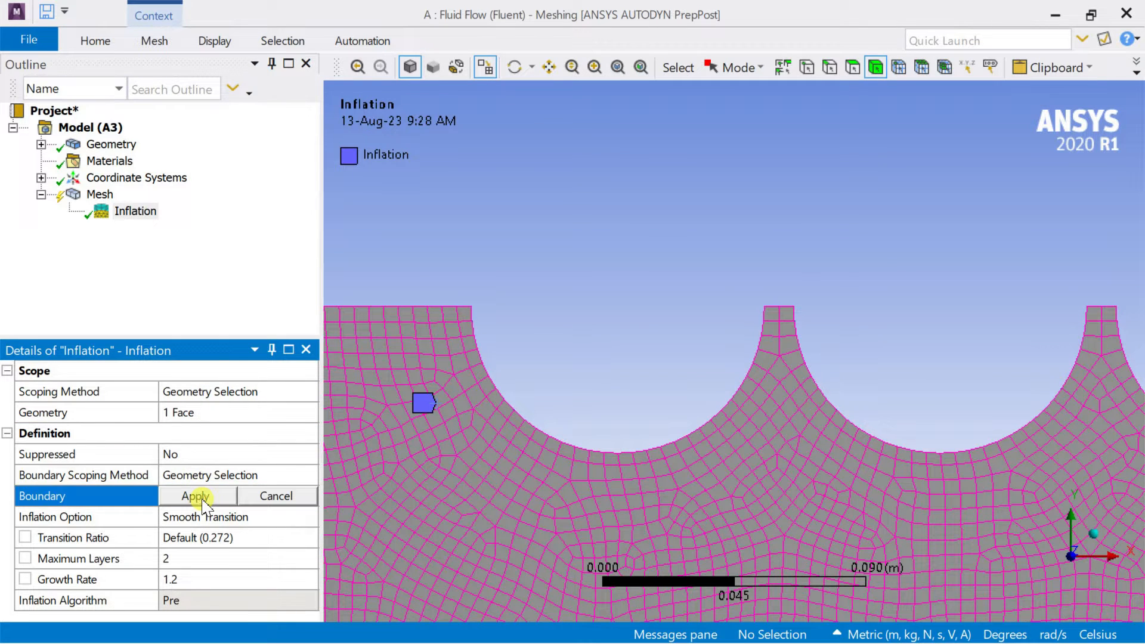
click(477, 348)
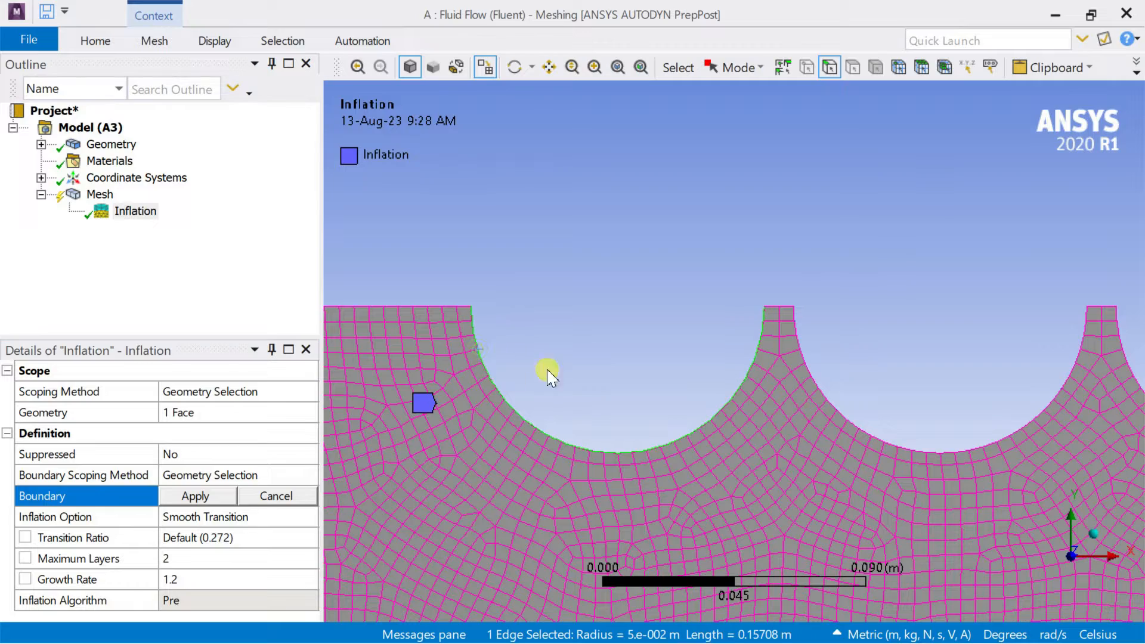
ctrl+click(832, 397)
scroll(889, 396, down, 2)
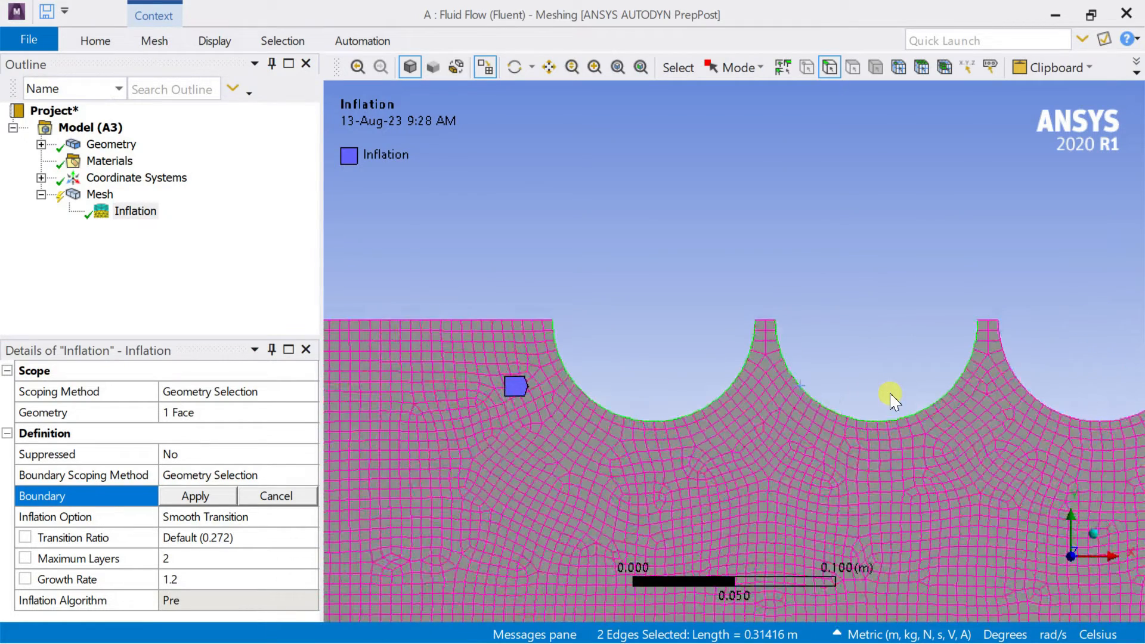
ctrl+click(977, 388)
ctrl+middle_drag(1021, 339, 651, 327)
ctrl+click(744, 380)
ctrl+click(958, 387)
ctrl+middle_drag(734, 382, 780, 391)
ctrl+click(783, 385)
ctrl+click(1010, 401)
ctrl+middle_drag(1009, 358, 878, 368)
ctrl+click(887, 420)
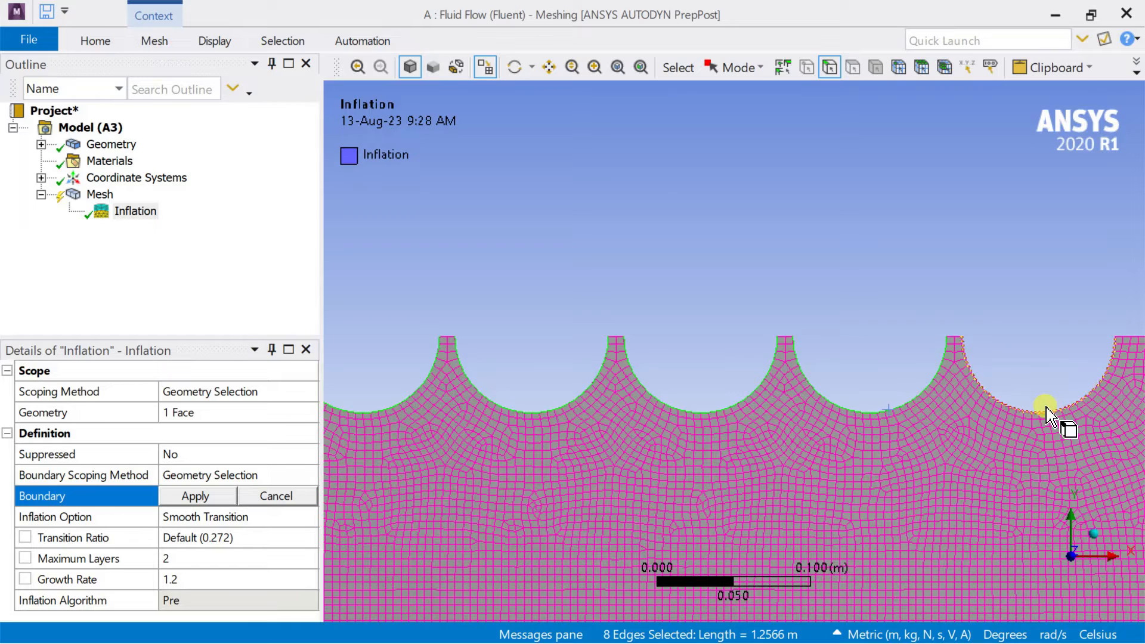
ctrl+click(1048, 407)
scroll(1043, 394, down, 2)
scroll(1007, 352, down, 1)
scroll(709, 355, down, 1)
click(195, 495)
Set the inflation option to Total Thickness with 4 layers and a maximum thickness of 0.01 m.
click(197, 517)
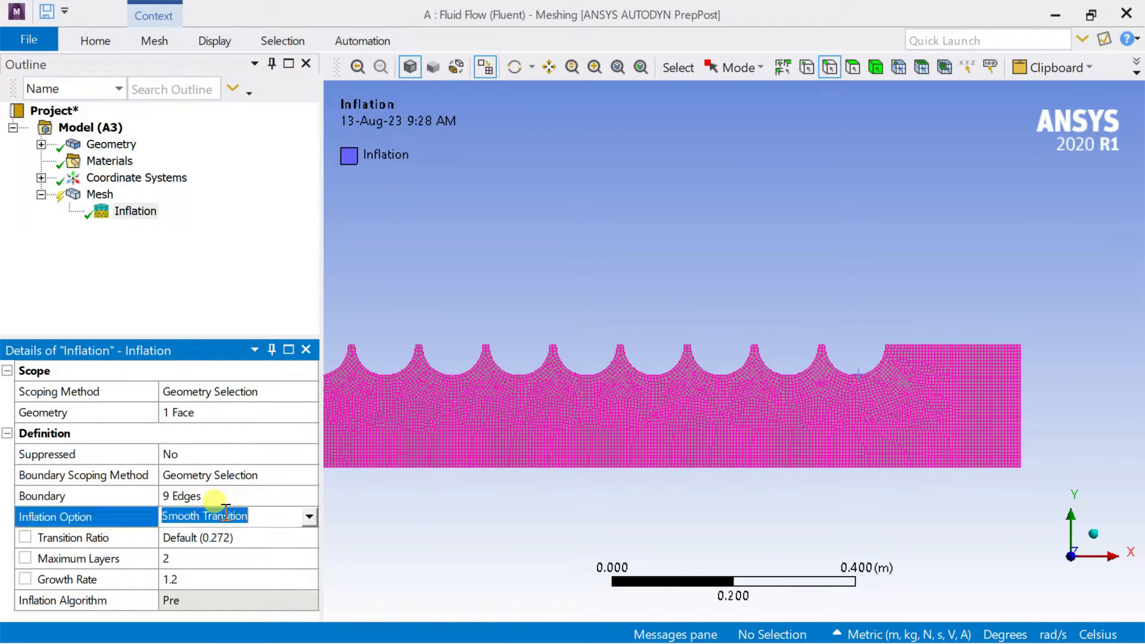
click(309, 516)
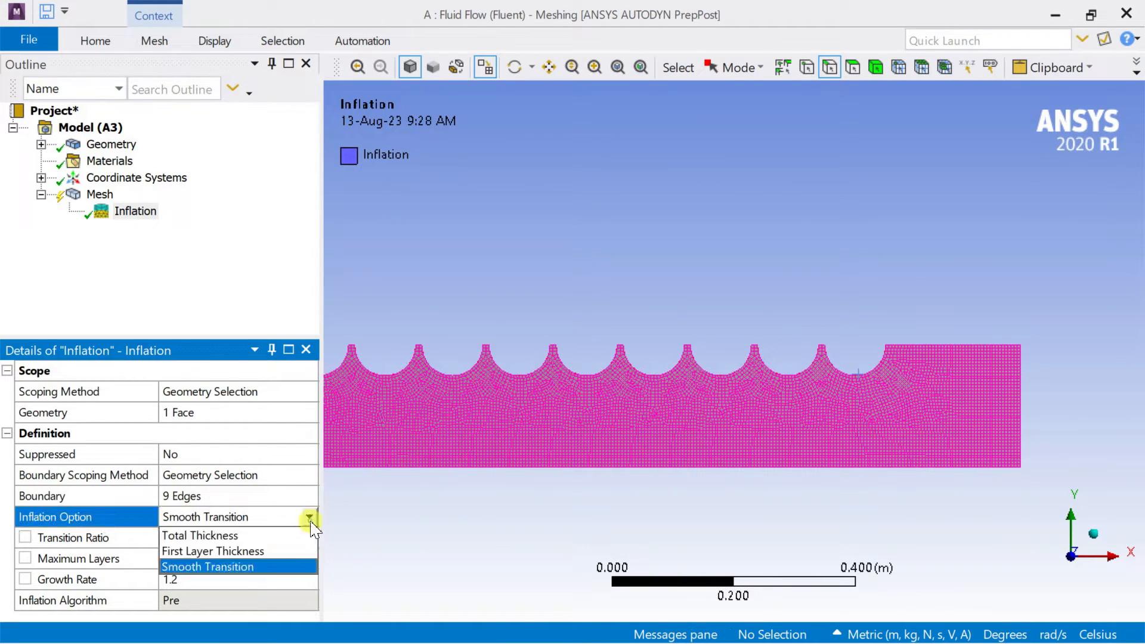
click(273, 540)
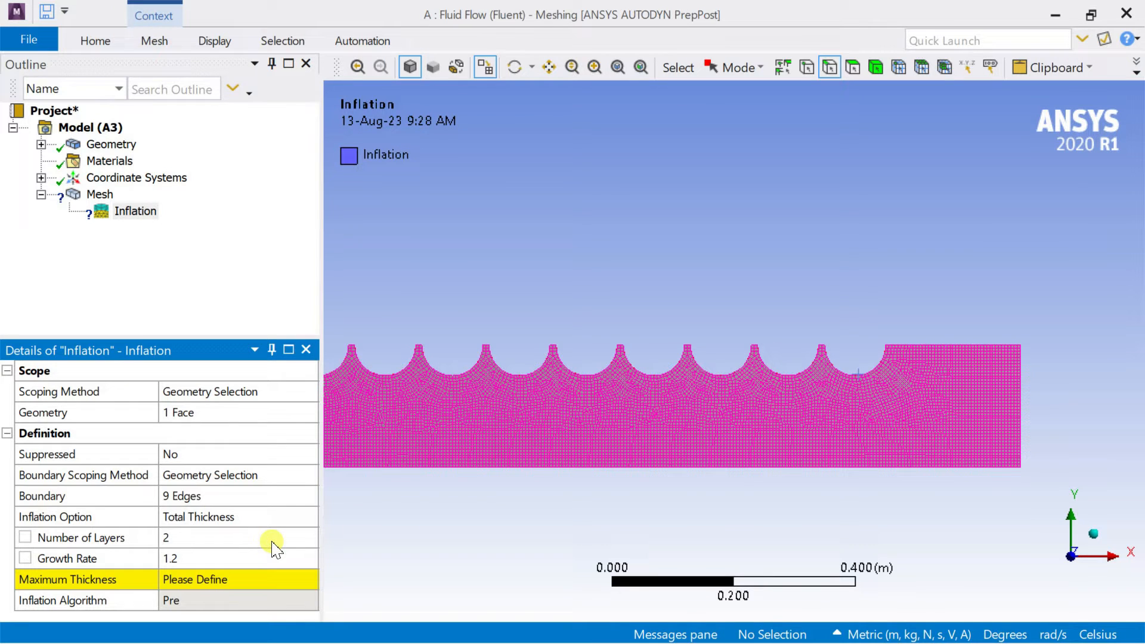
click(243, 540)
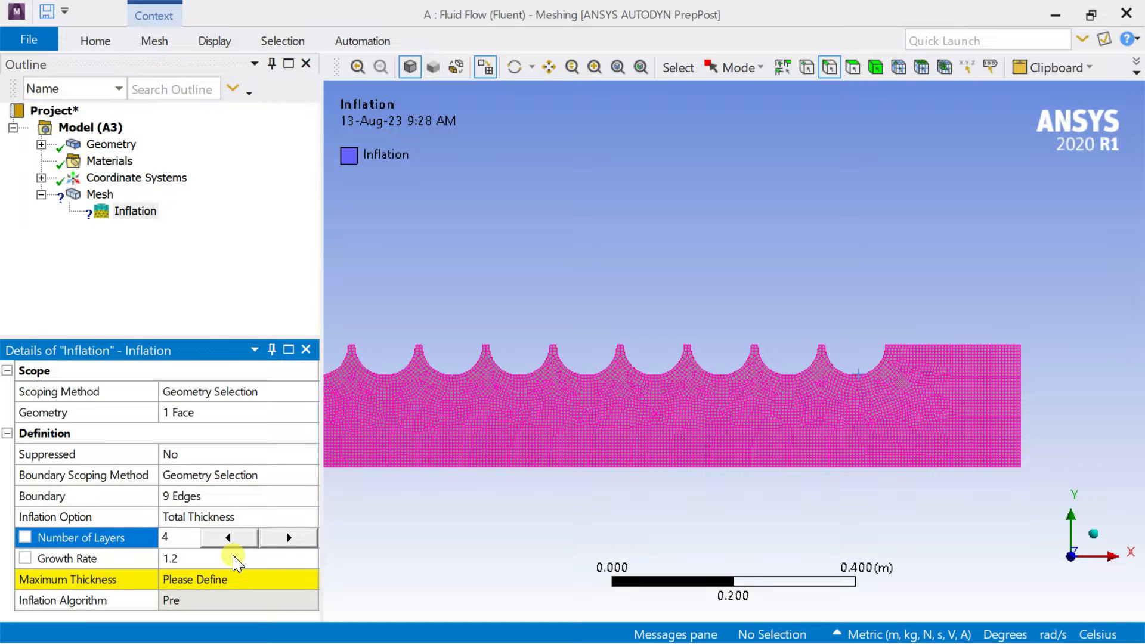
click(237, 582)
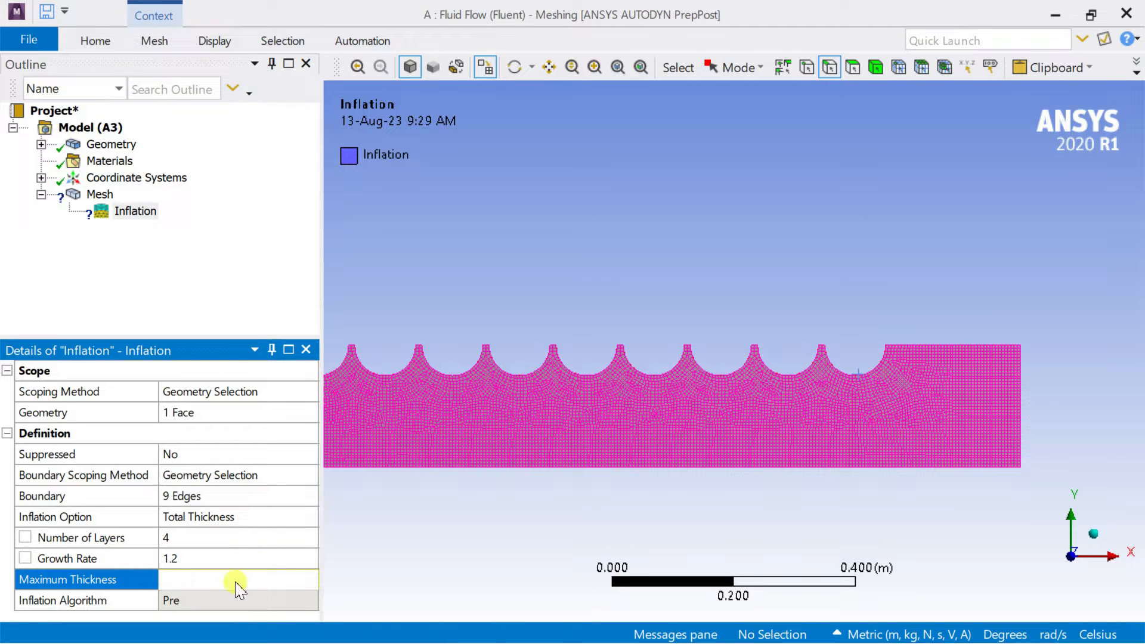
text(0.01)
key(Return)
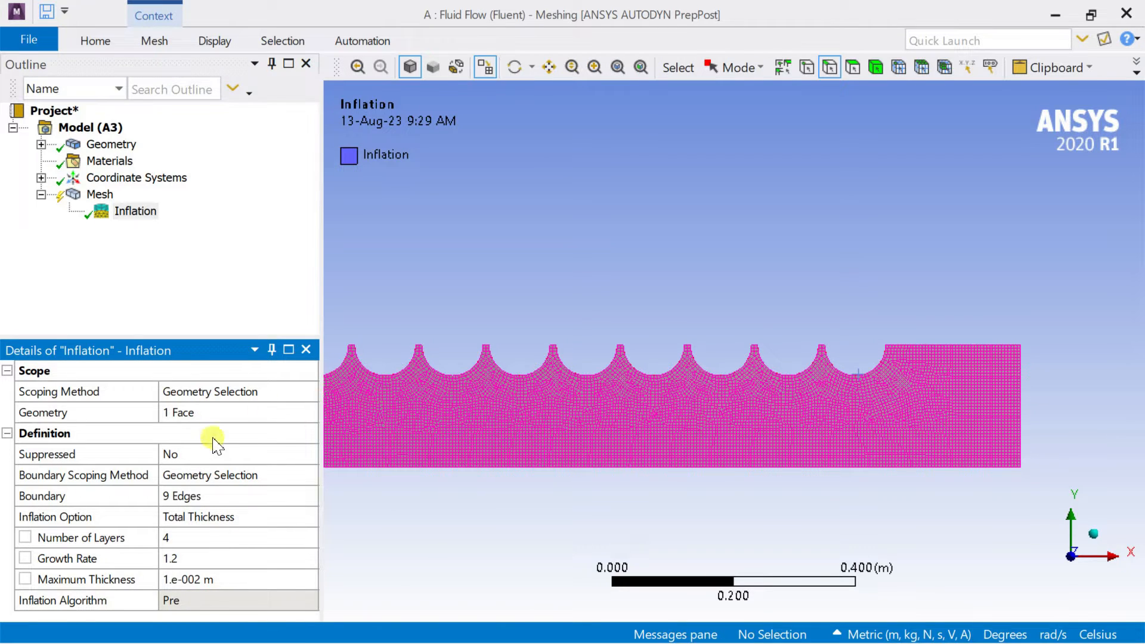
Regenerate the mesh with the inflation control and examine the layers around the semicircular cutouts.
click(96, 195)
right_click(98, 194)
click(147, 262)
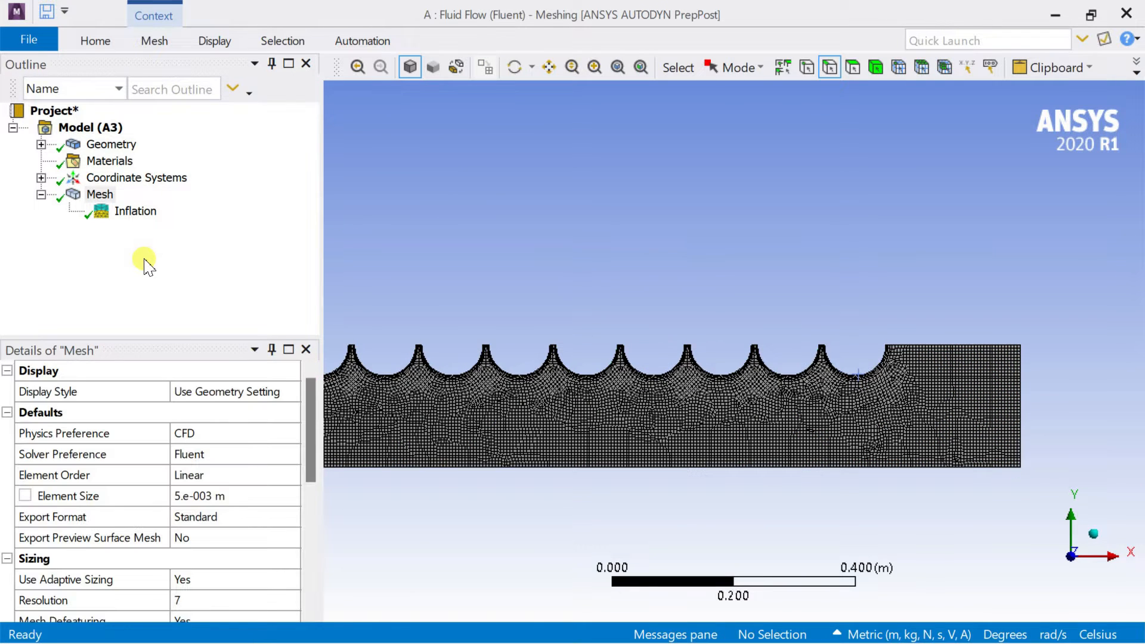
scroll(861, 355, up, 10)
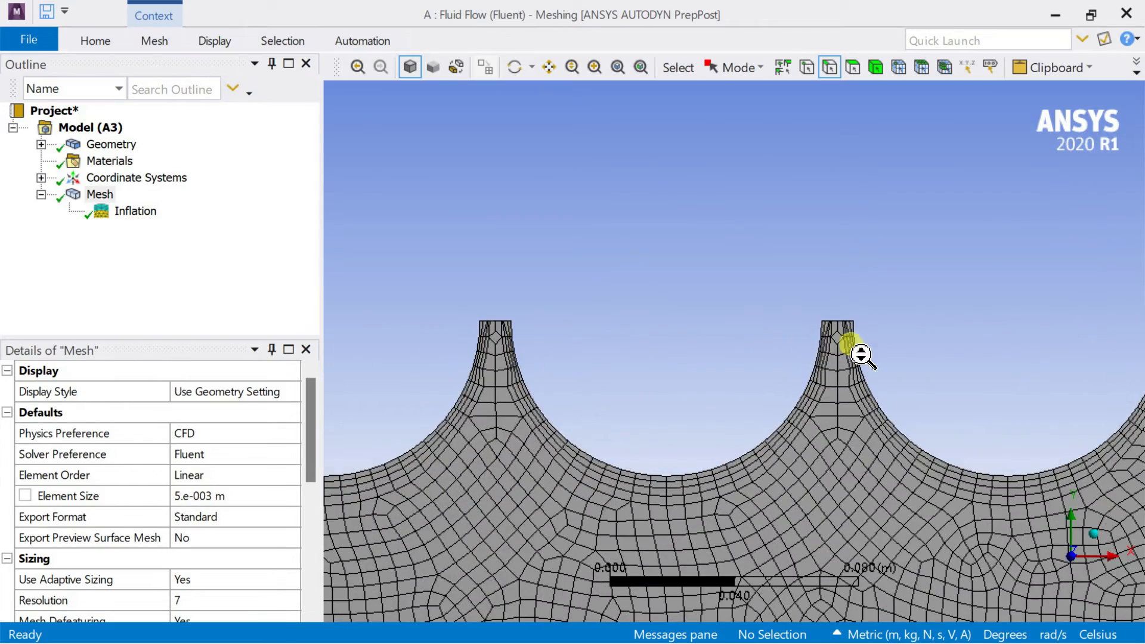
ctrl+middle_drag(611, 360, 1133, 288)
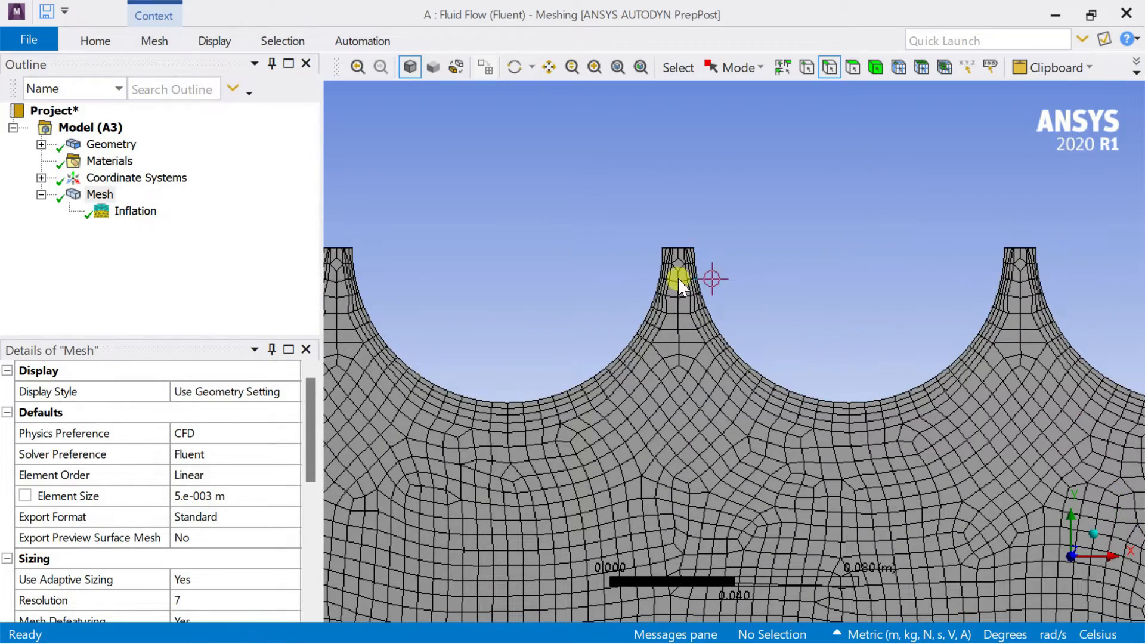
scroll(626, 309, down, 5)
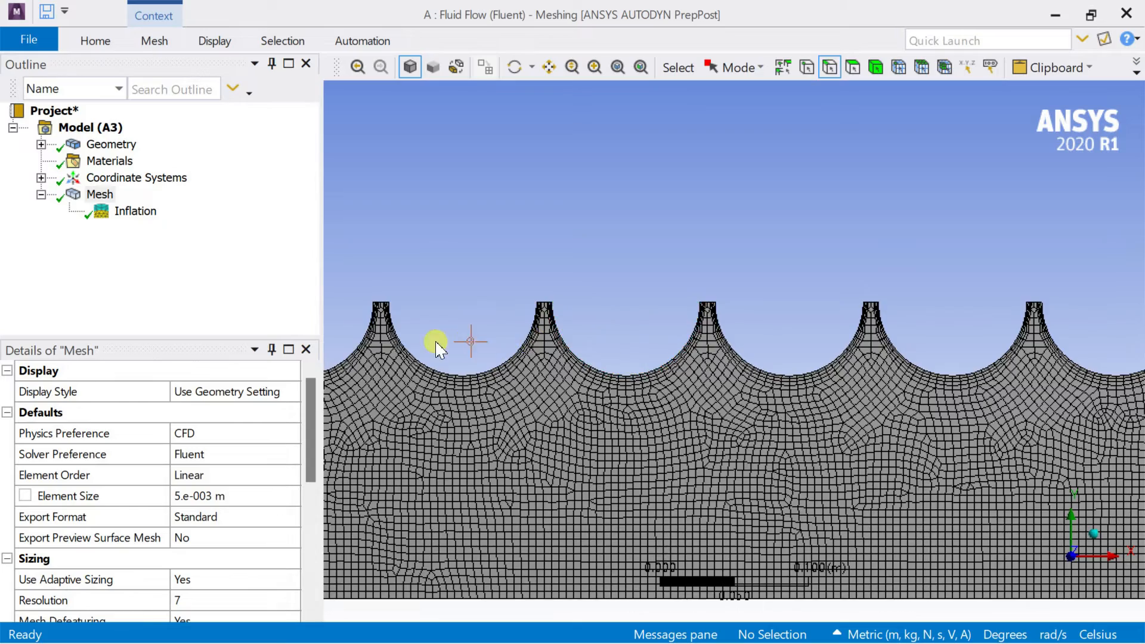
ctrl+middle_drag(440, 343, 1001, 277)
scroll(543, 269, up, 3)
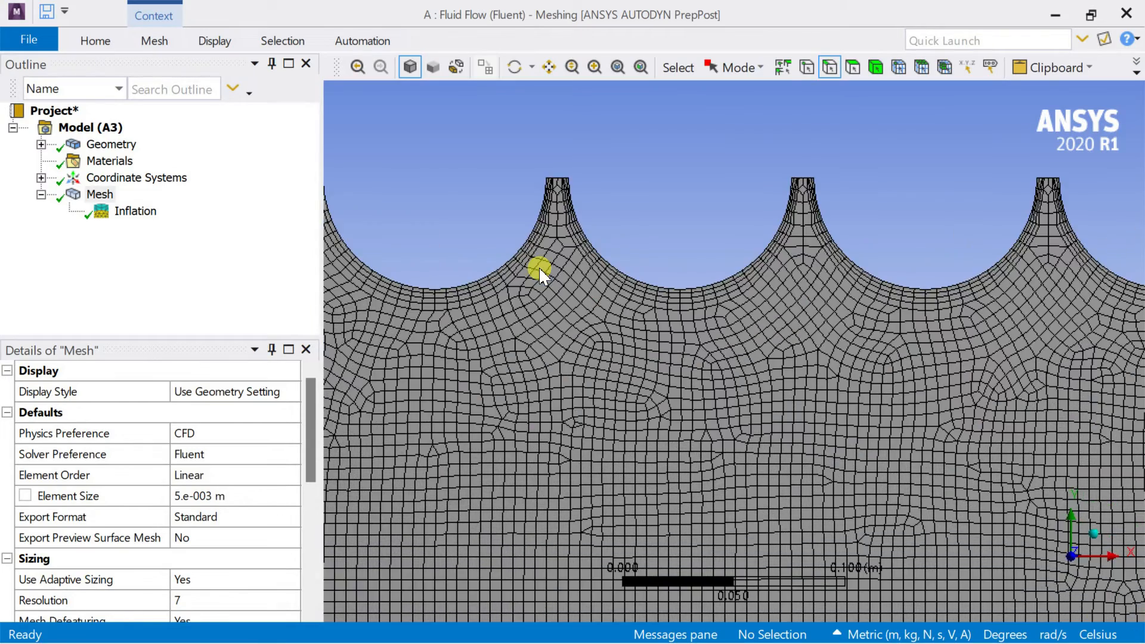
ctrl+middle_drag(637, 306, 821, 365)
scroll(819, 367, up, 3)
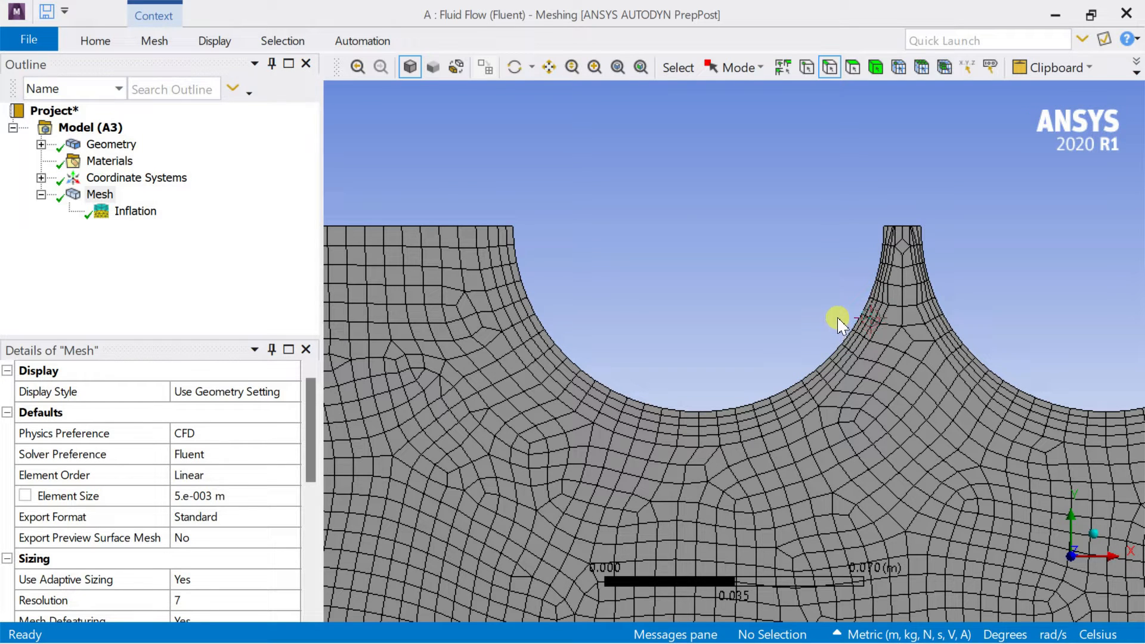
Set the inflation's maximum thickness to 0.005 m and regenerate the mesh.
click(232, 500)
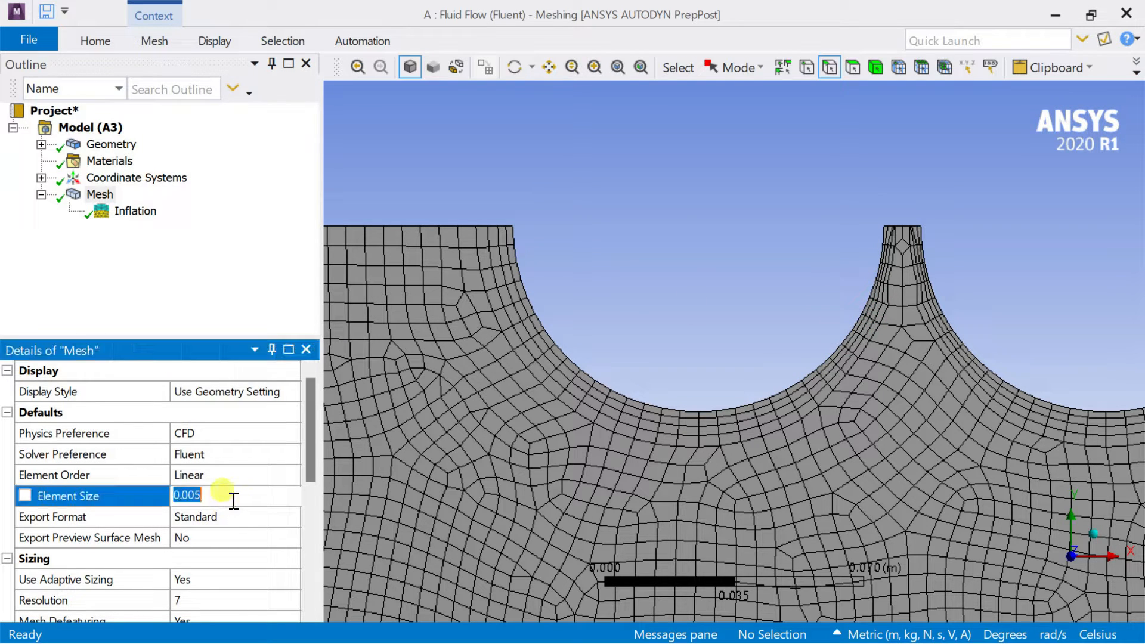
click(137, 213)
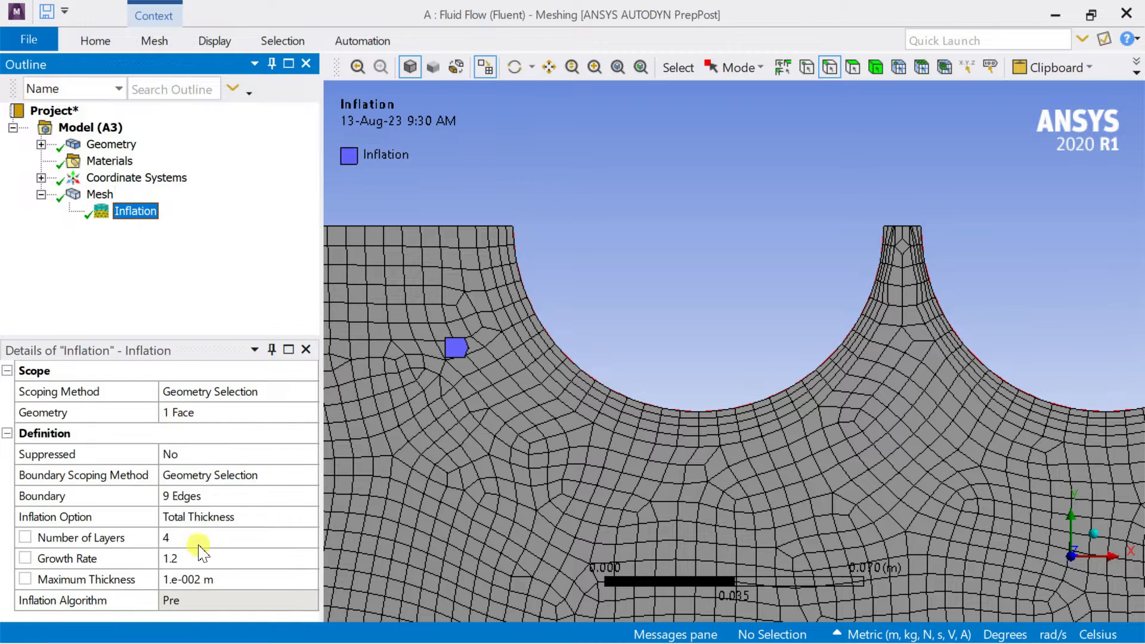
click(216, 580)
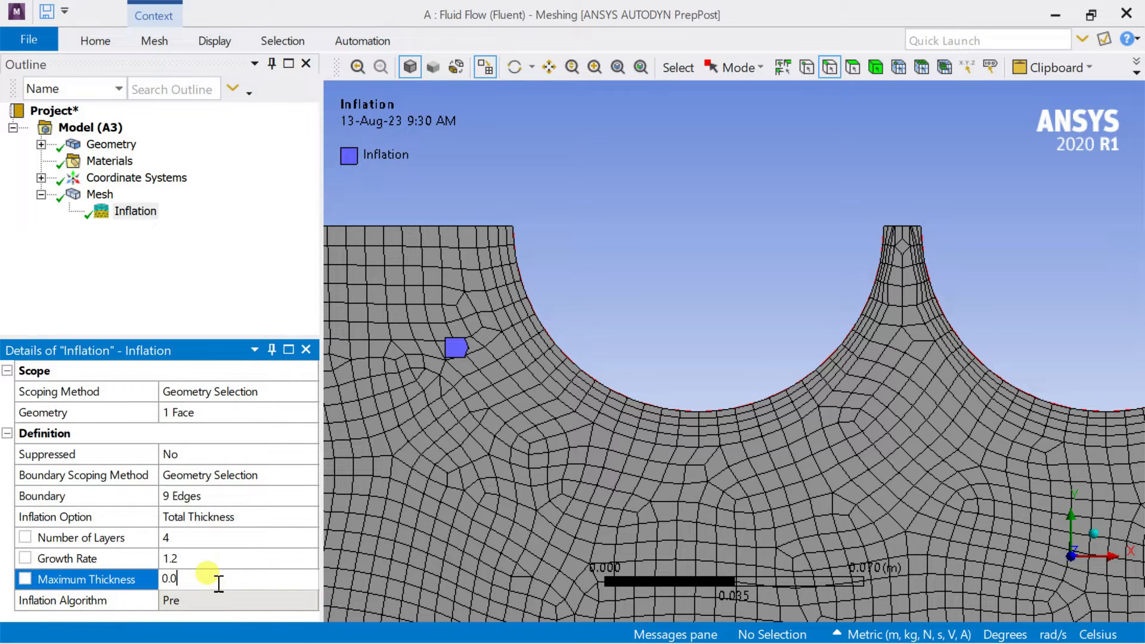
key(Return)
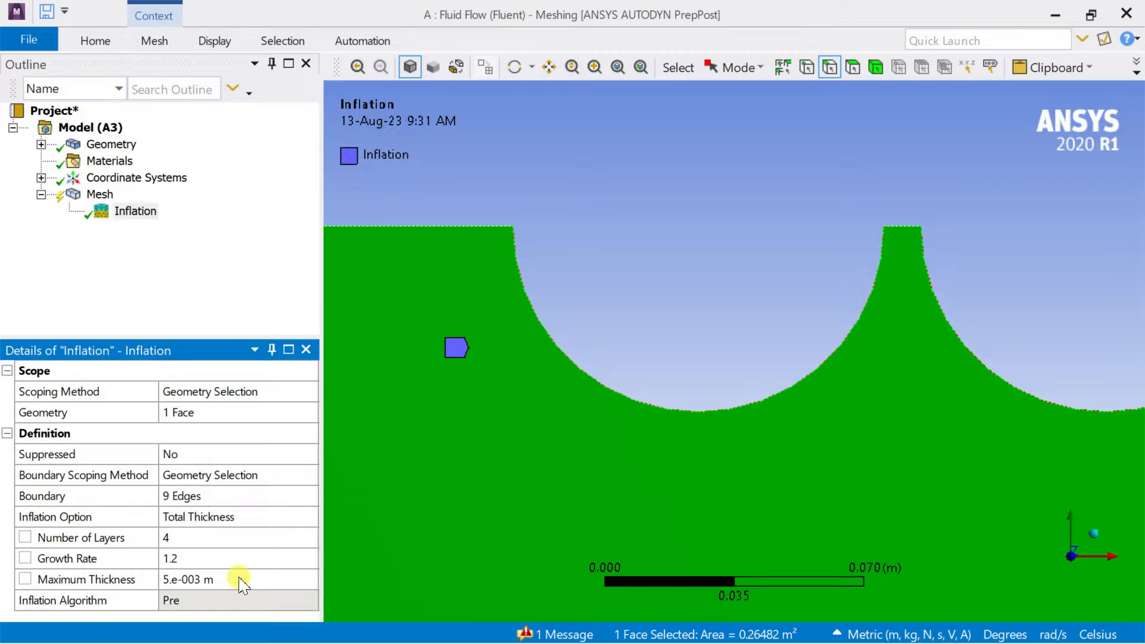
click(859, 283)
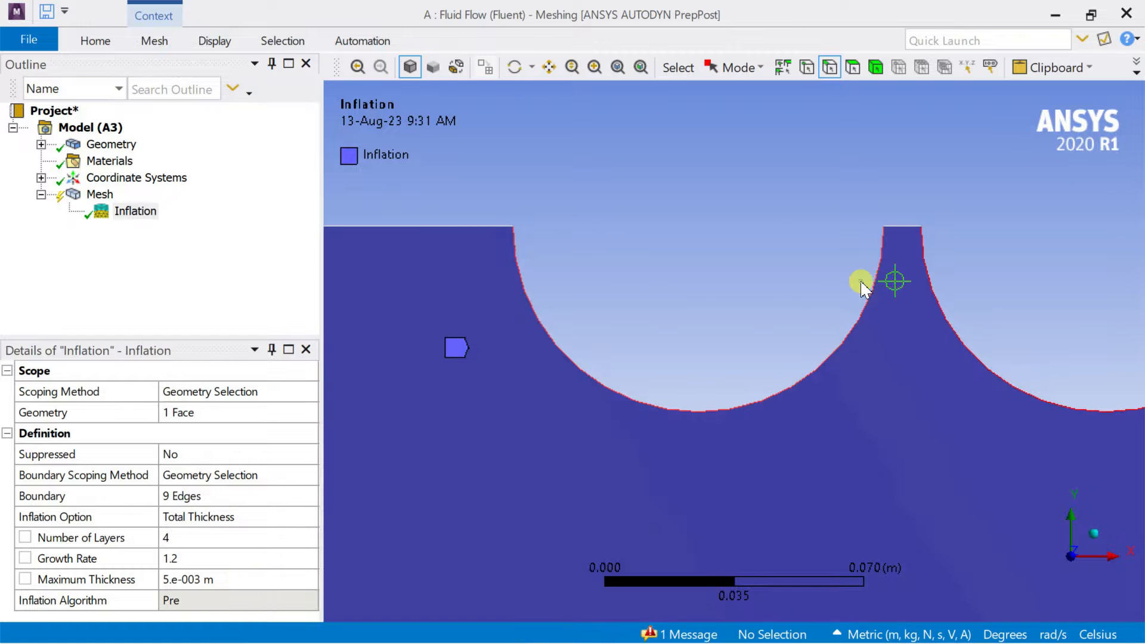
right_click(97, 194)
click(145, 259)
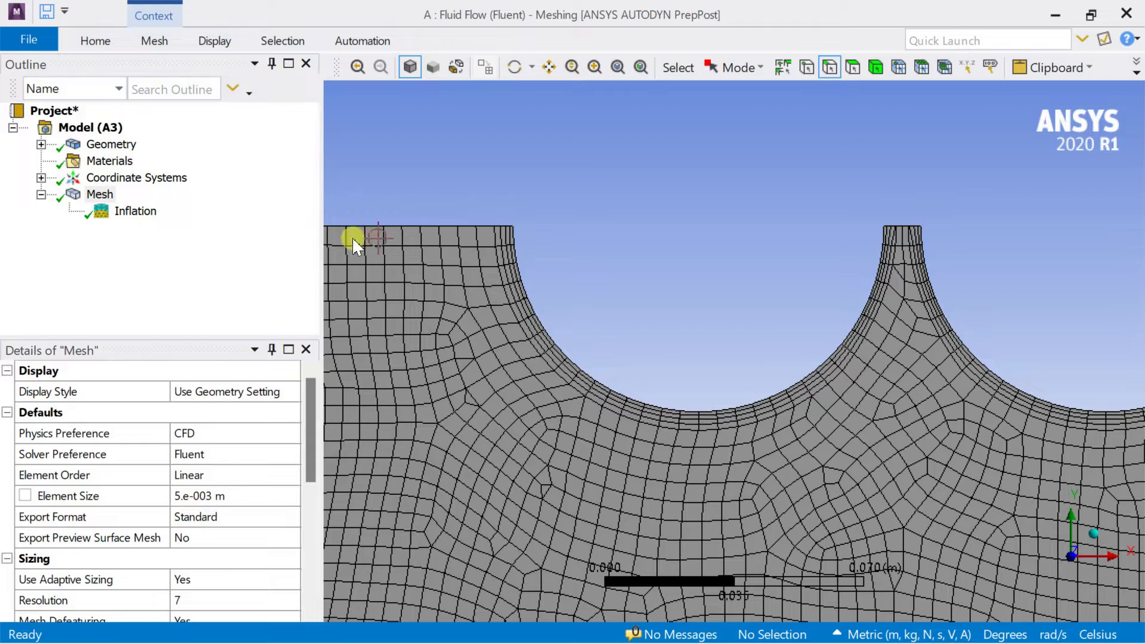
Examine the inflation layers along the semicircular edges and the overall mesh of the channel.
scroll(905, 289, down, 3)
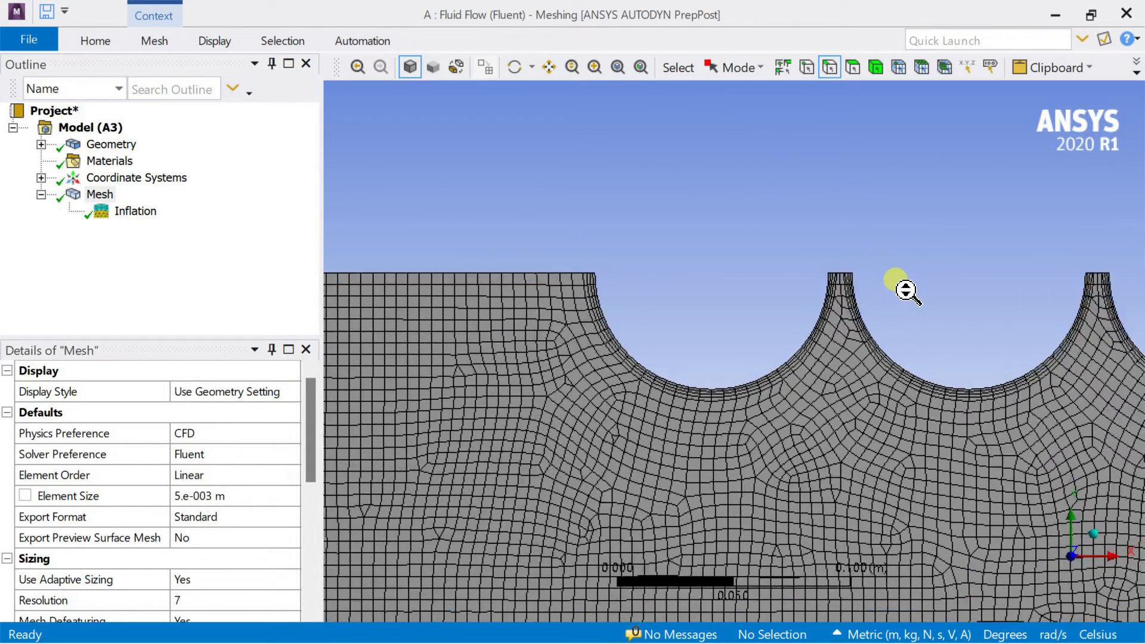
scroll(906, 291, up, 3)
scroll(906, 291, up, 2)
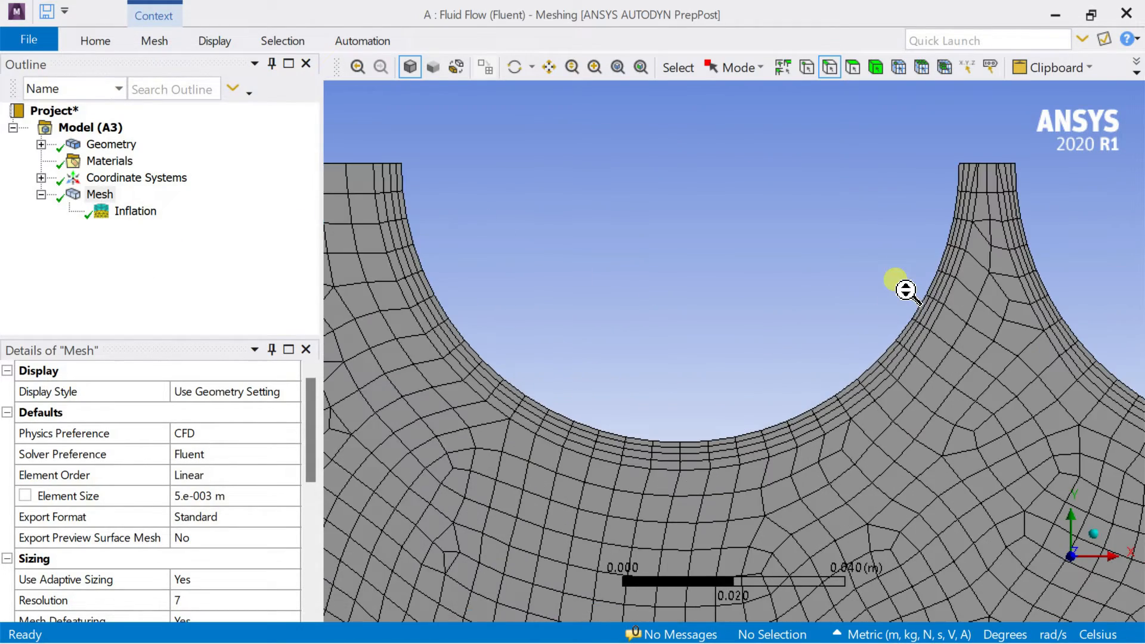
ctrl+middle_drag(865, 295, 835, 406)
scroll(835, 406, down, 6)
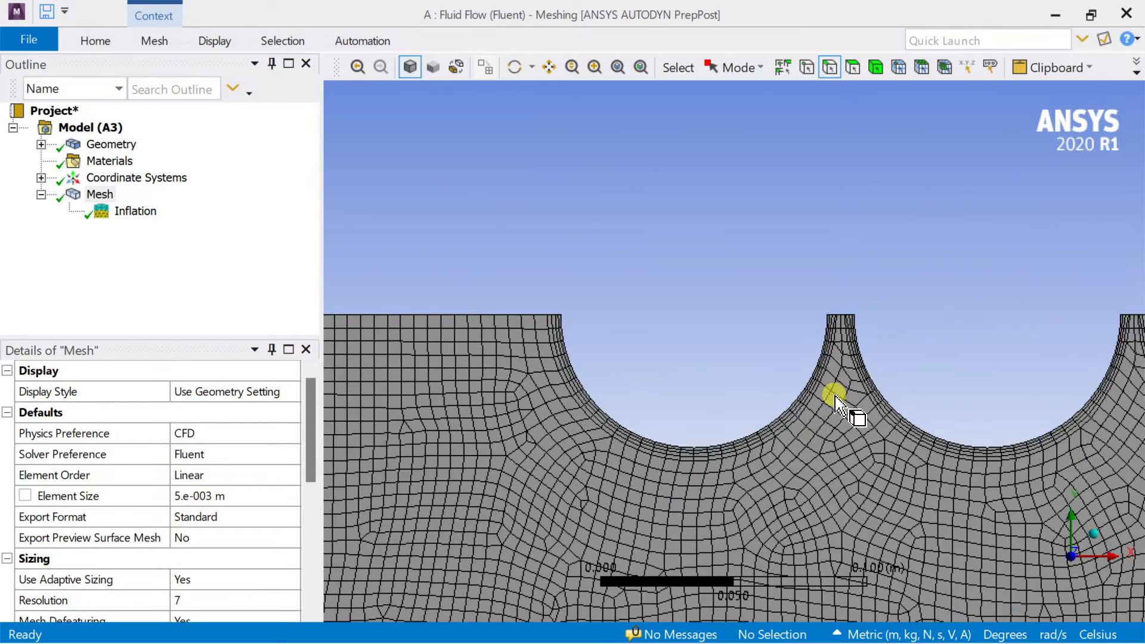
ctrl+middle_drag(826, 391, 713, 338)
scroll(714, 338, down, 1)
scroll(714, 339, down, 1)
ctrl+middle_drag(862, 322, 807, 296)
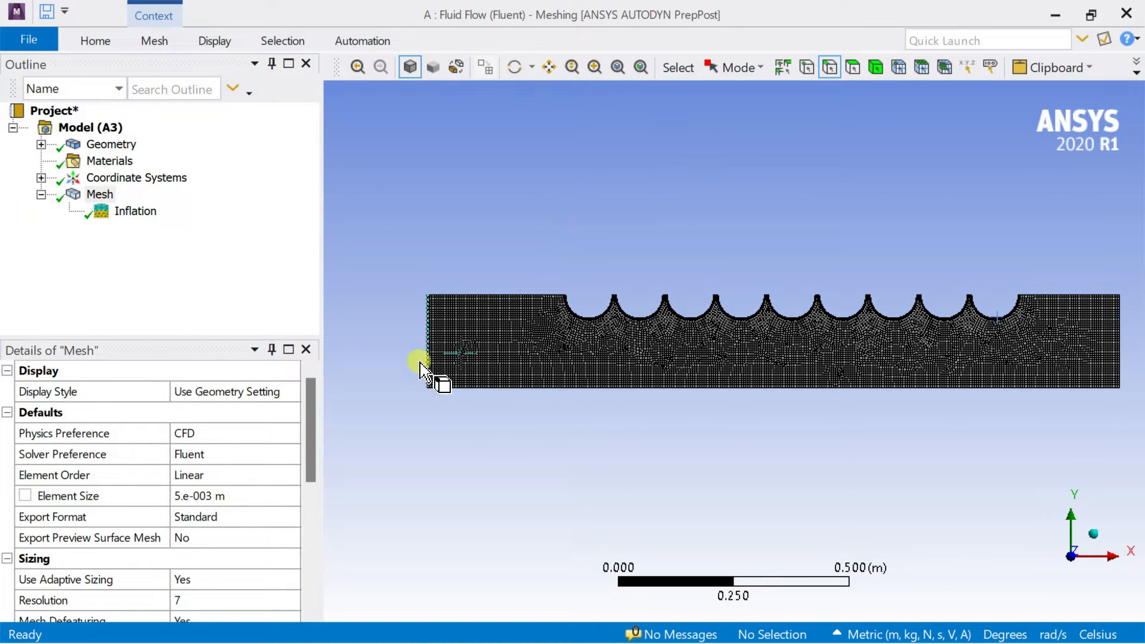
Create a named selection for the inlet from the channel's left vertical edge.
click(431, 341)
right_click(433, 344)
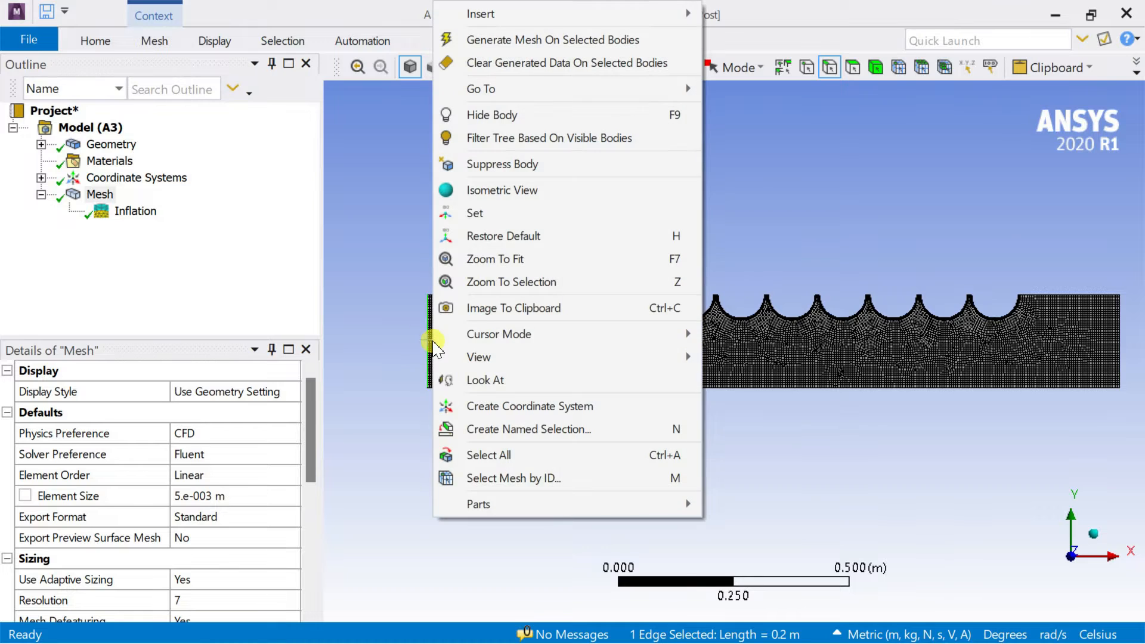
click(552, 431)
text(inlet)
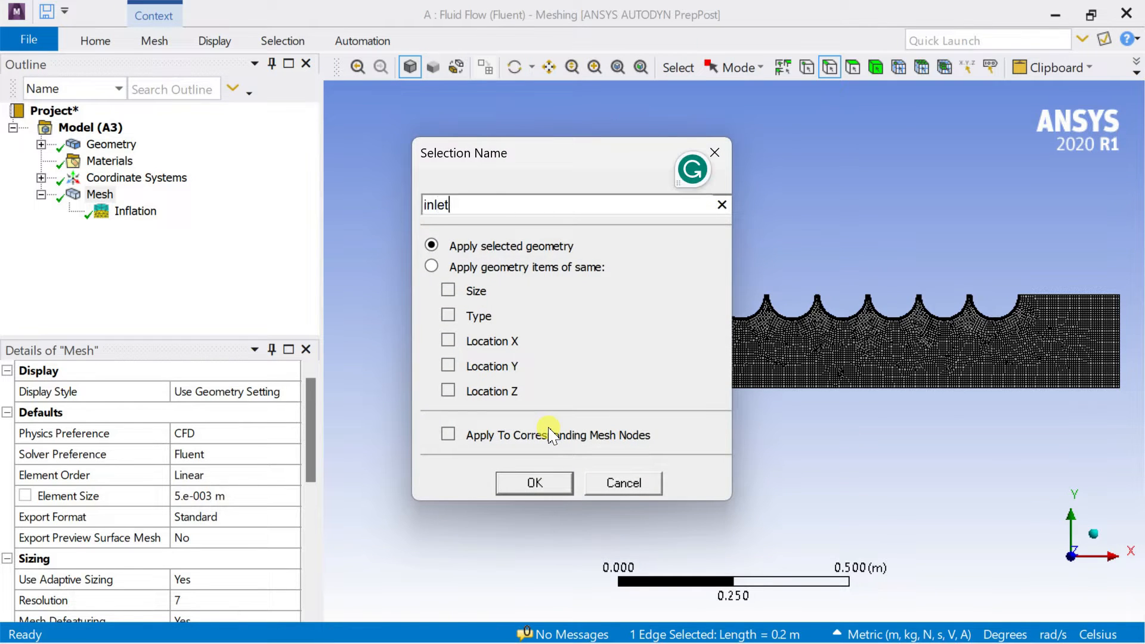
key(Return)
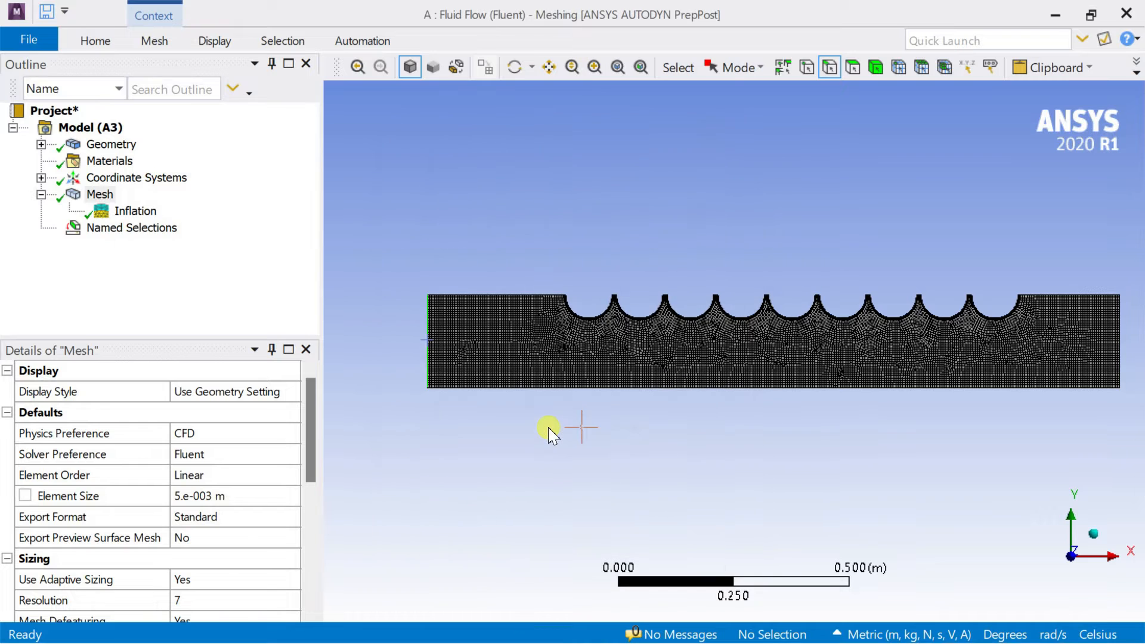
Create a named selection for the outlet from the channel's right vertical edge.
right_click(1124, 338)
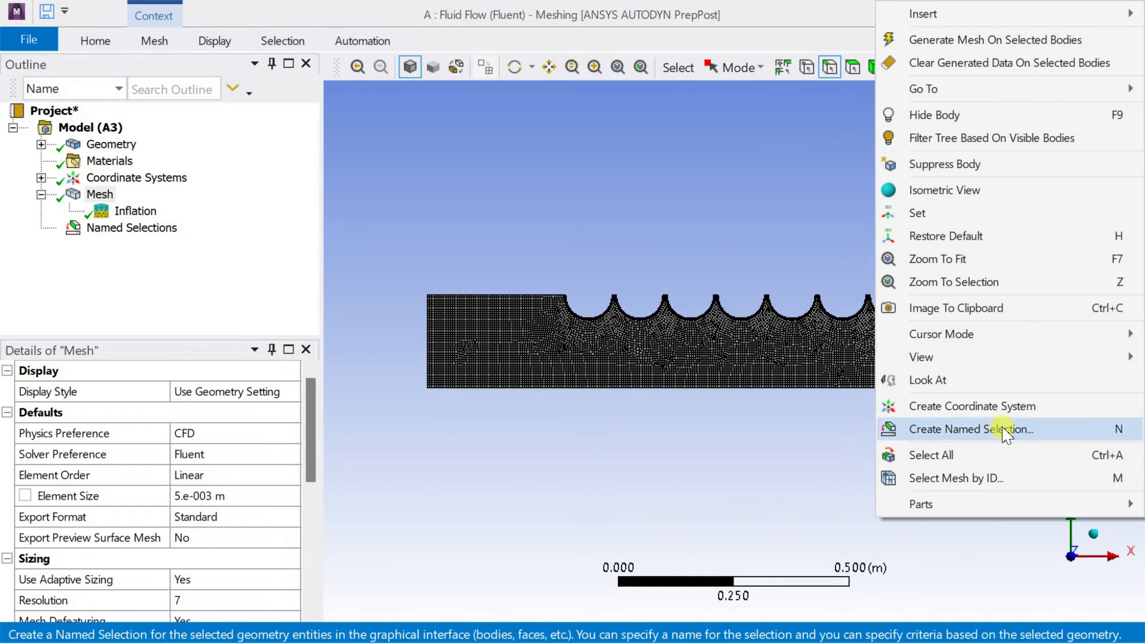
click(1006, 431)
text(outlet)
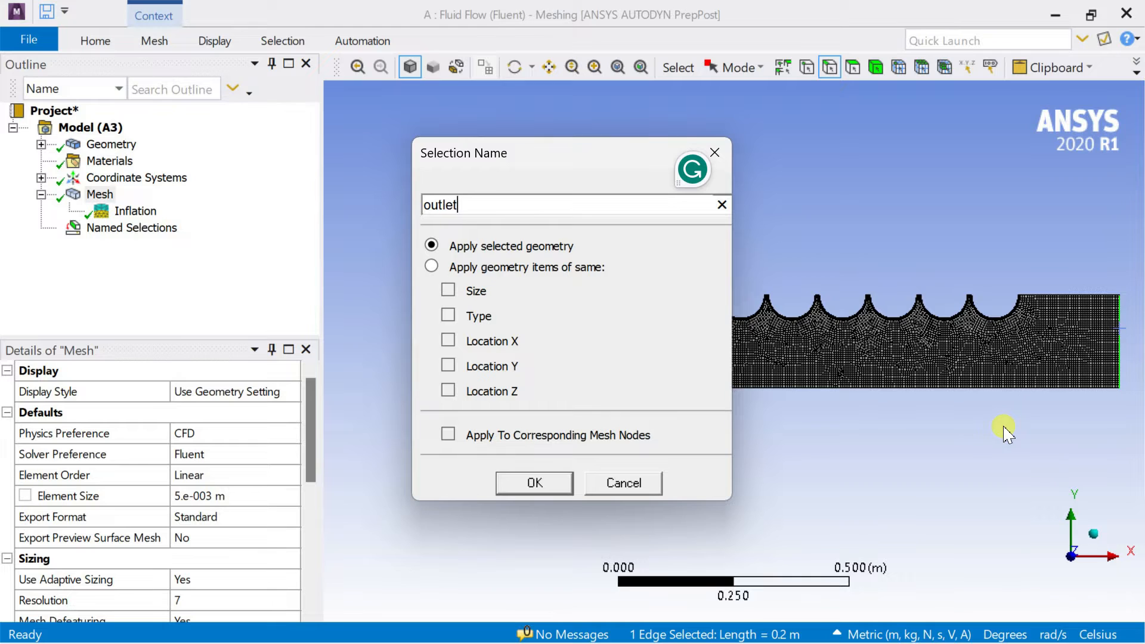
key(Return)
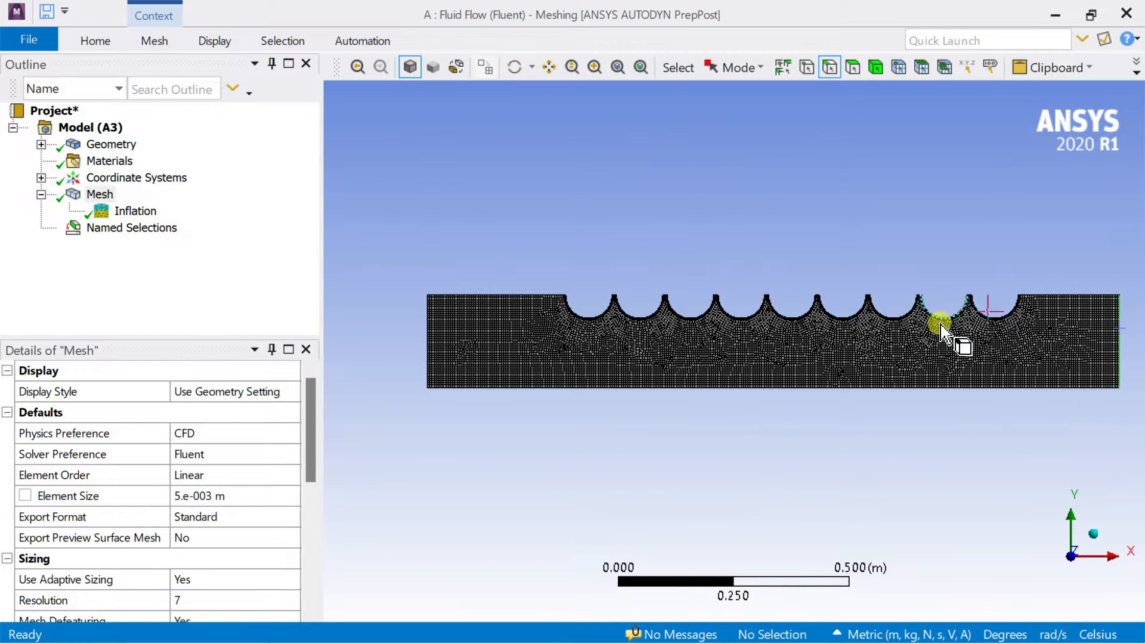
Create a named selection called axis from the channel's long lower edge.
click(887, 386)
right_click(887, 385)
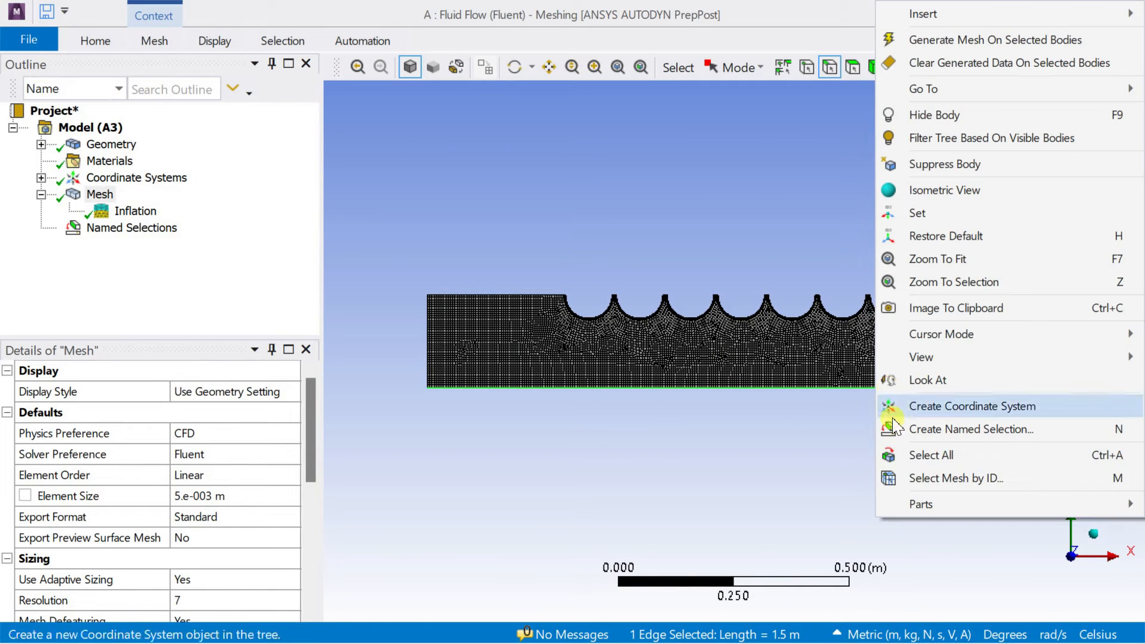
click(926, 430)
text(axis)
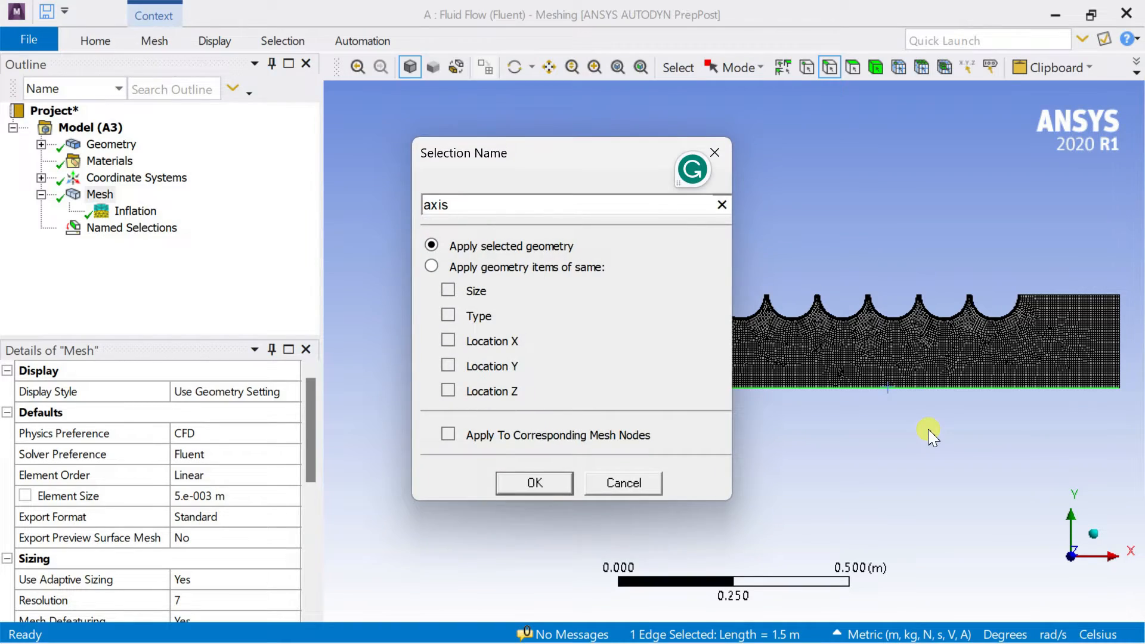
key(Return)
Create a named selection called hot_cylinder_walls from the channel's nine semicircular edges.
scroll(804, 310, up, 8)
ctrl+middle_drag(417, 316, 629, 472)
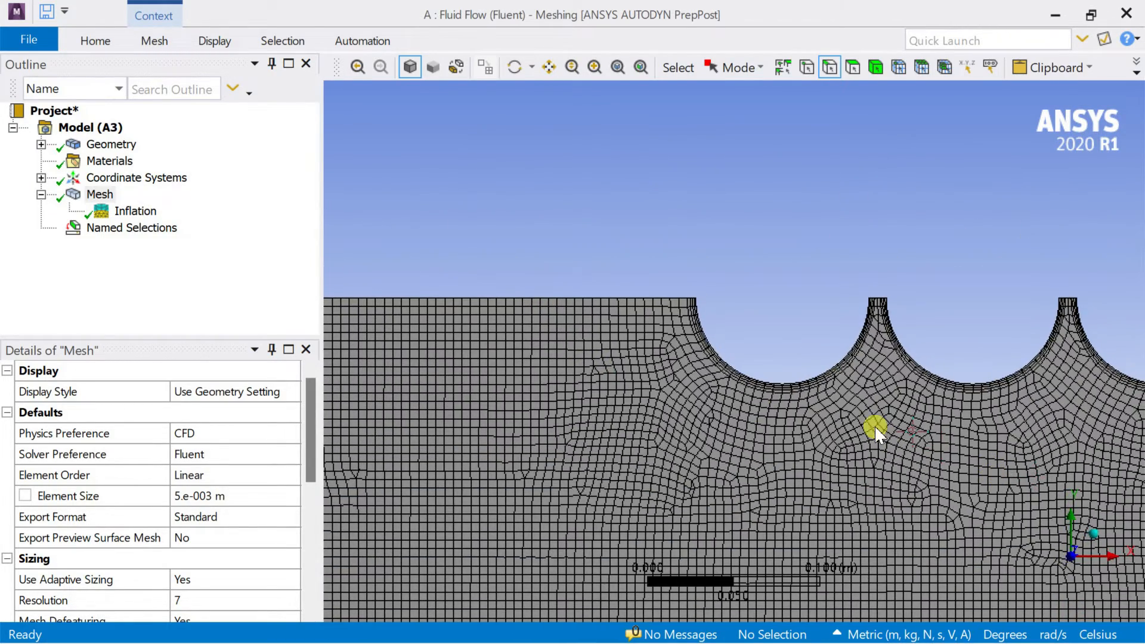
click(828, 370)
ctrl+click(971, 378)
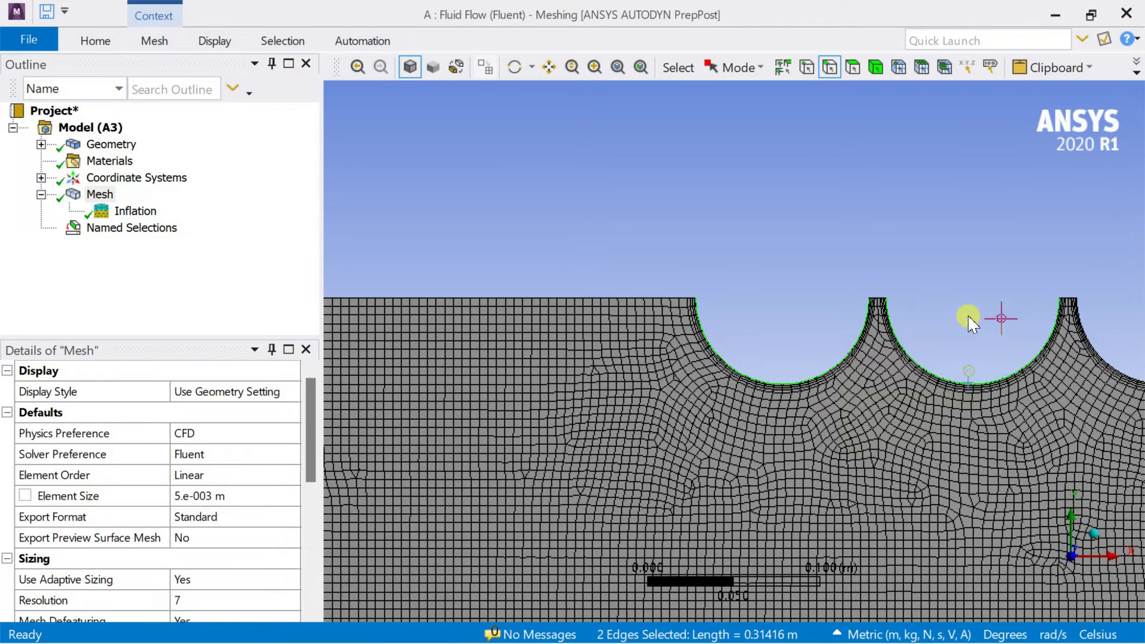
ctrl+middle_drag(966, 327, 549, 314)
ctrl+click(759, 393)
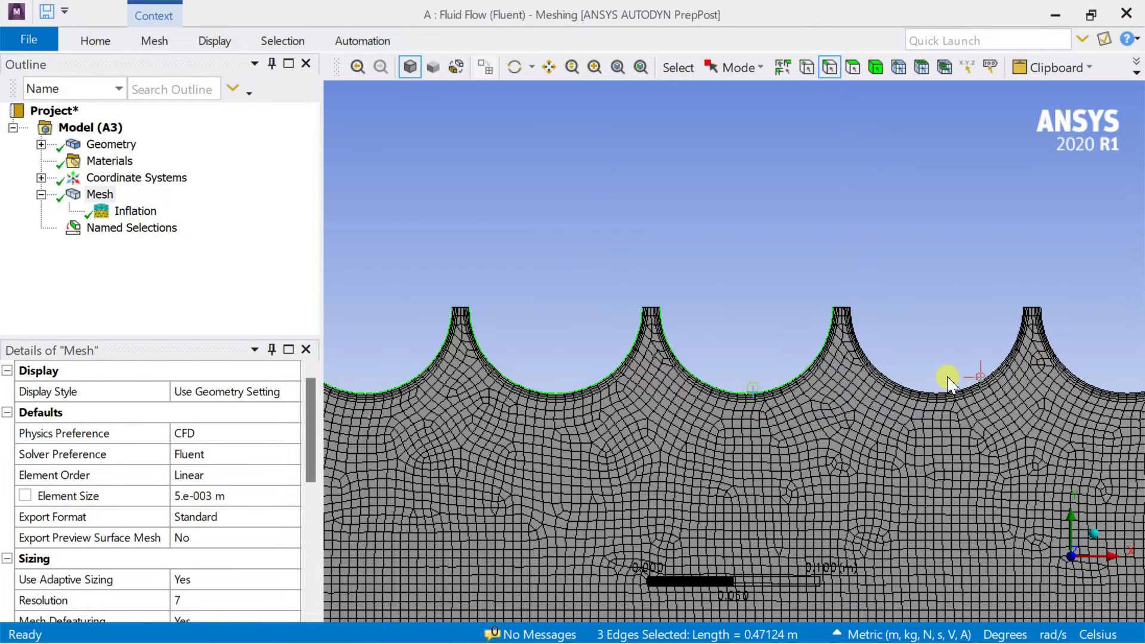
ctrl+click(944, 391)
ctrl+middle_drag(957, 320, 576, 374)
ctrl+click(708, 437)
ctrl+click(921, 442)
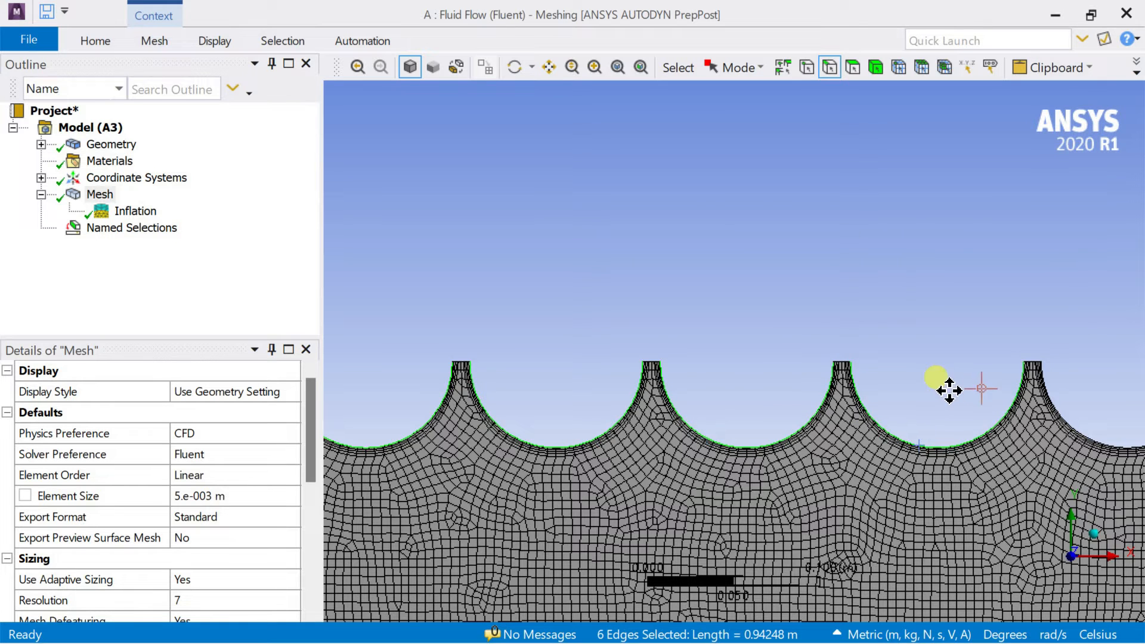
ctrl+middle_drag(946, 389, 614, 440)
ctrl+click(624, 444)
ctrl+click(913, 440)
ctrl+click(1036, 453)
ctrl+middle_drag(1044, 385, 545, 402)
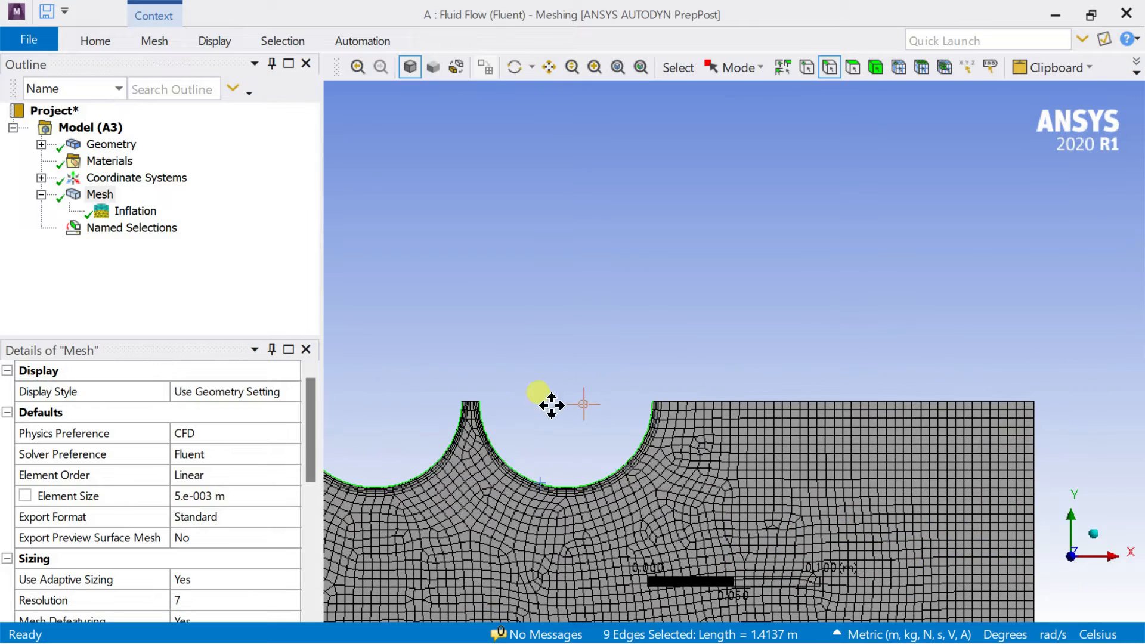
scroll(639, 383, down, 4)
right_click(630, 411)
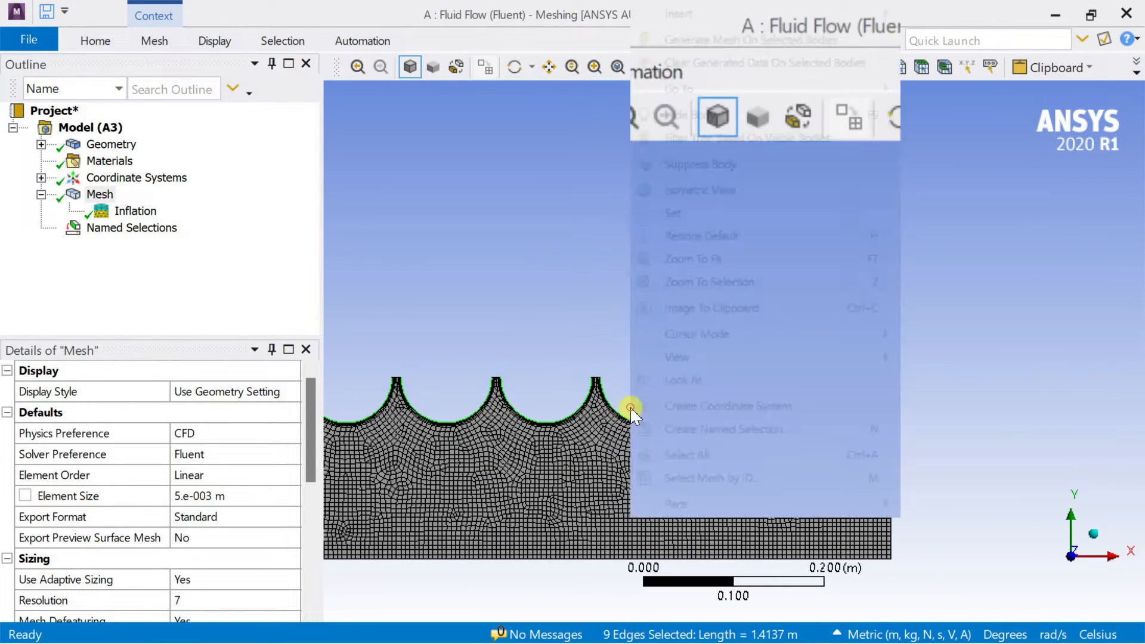
click(740, 430)
text(hot_cylinder)
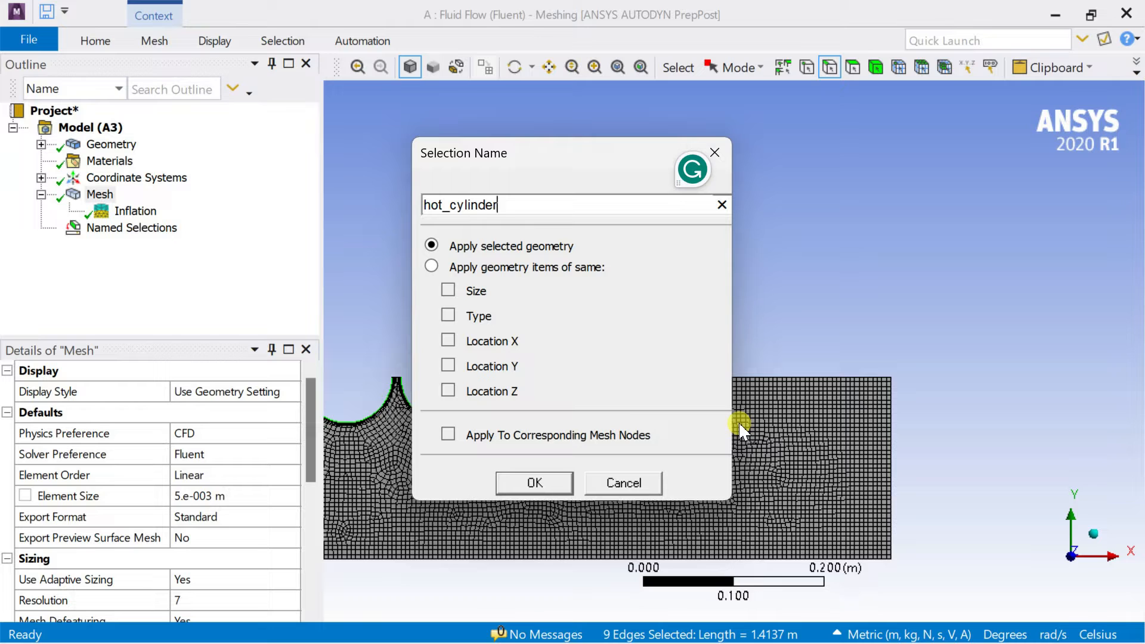
text(s)
key(Return)
Select the straight upper edge beside the outlet and the five nearest short flat edges between the semicircles.
click(779, 369)
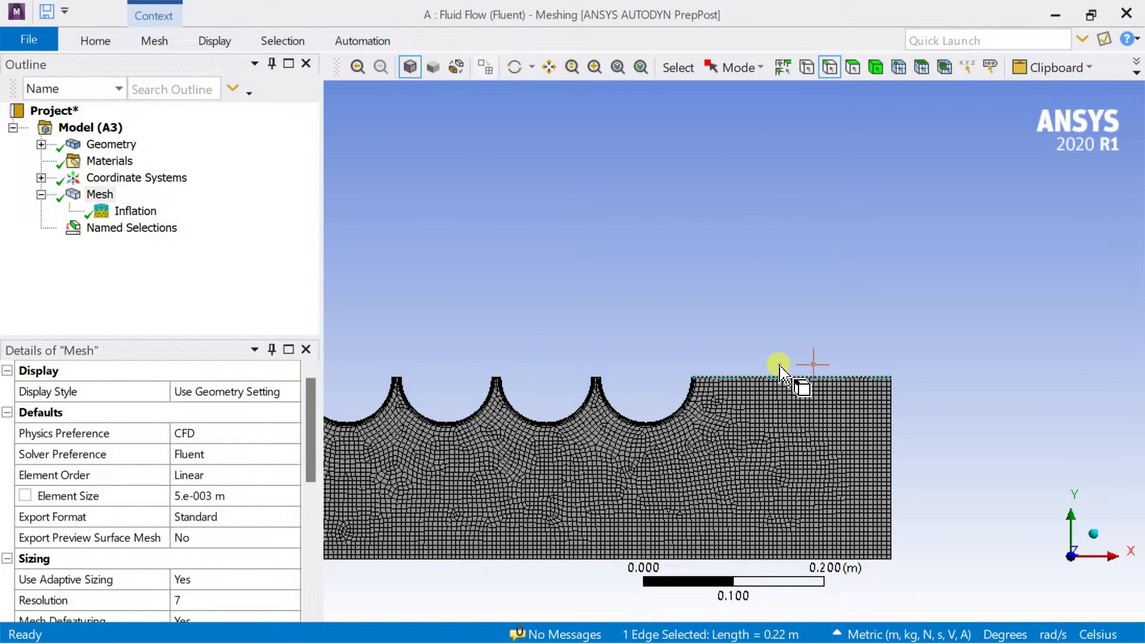
scroll(586, 368, up, 4)
ctrl+middle_drag(512, 383, 1102, 385)
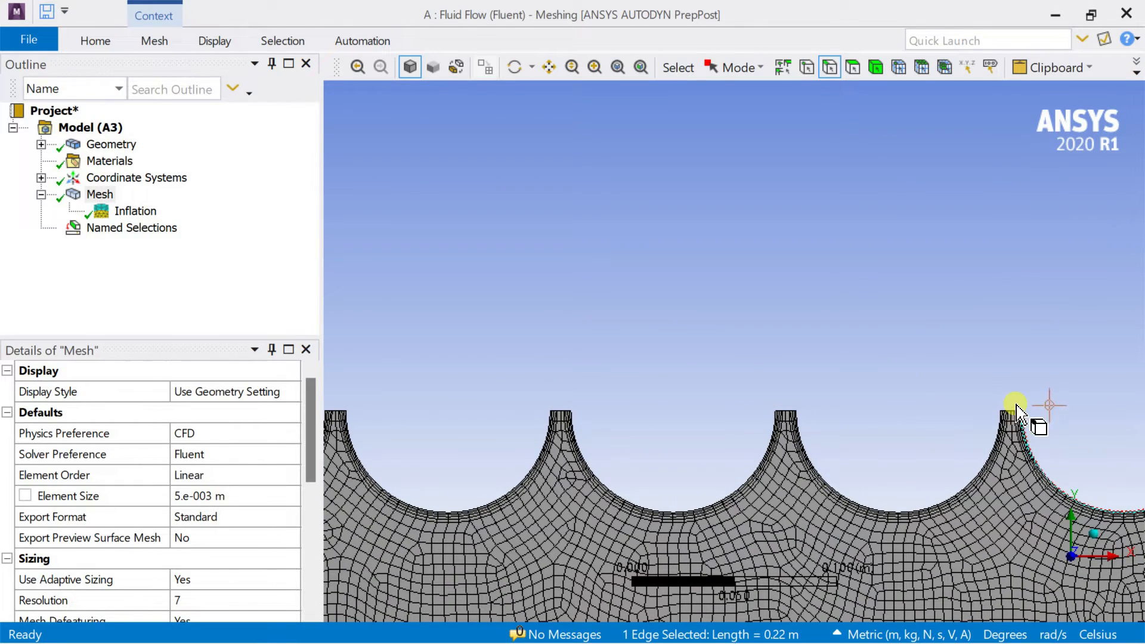
scroll(1016, 410, up, 3)
ctrl+middle_drag(896, 408, 513, 347)
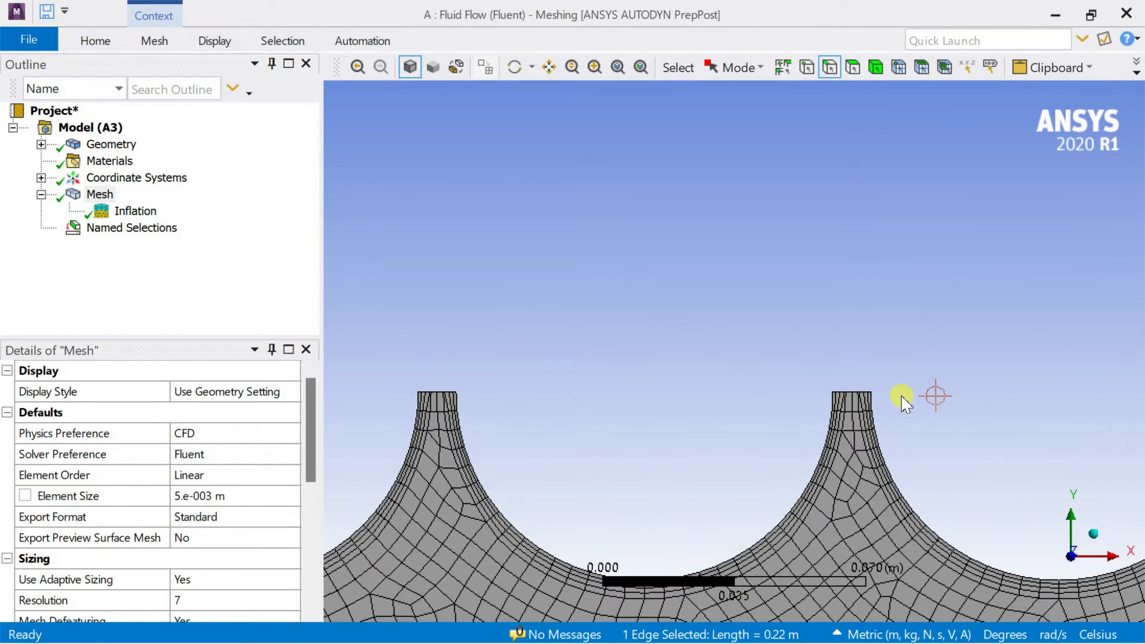
ctrl+click(852, 392)
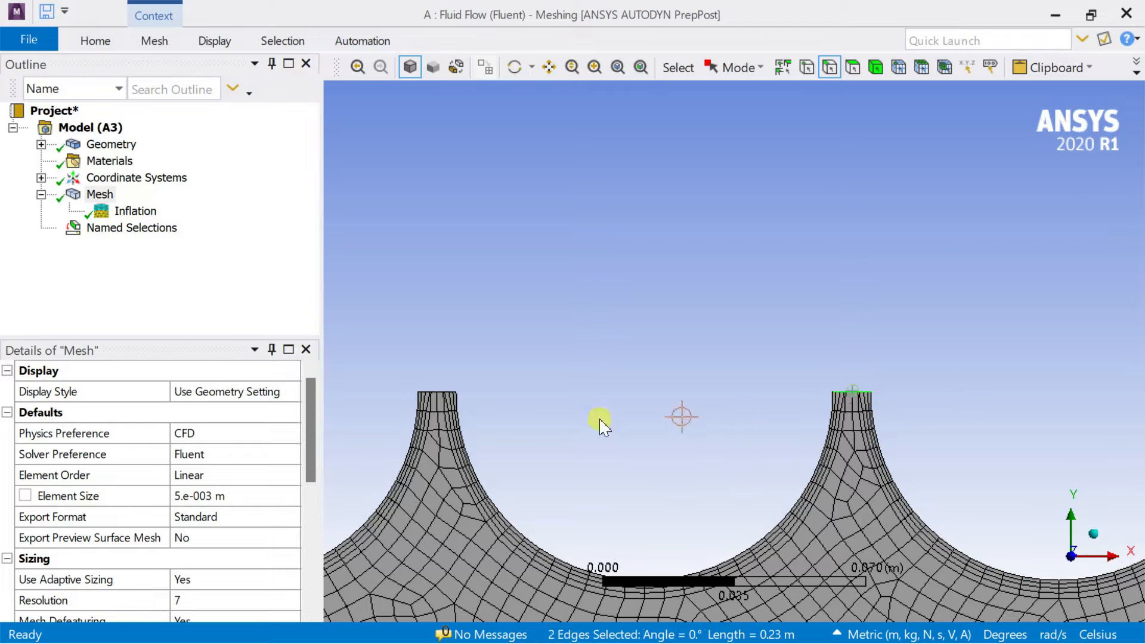
ctrl+click(437, 392)
scroll(557, 350, down, 2)
ctrl+middle_drag(459, 365, 894, 369)
ctrl+click(679, 379)
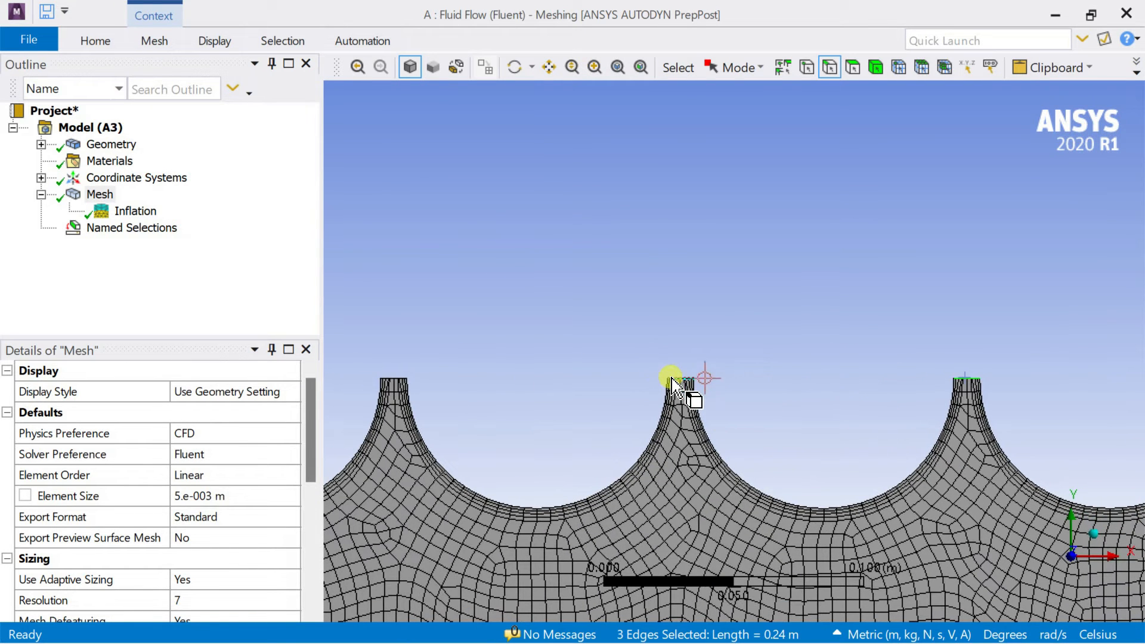
ctrl+middle_drag(492, 365, 891, 363)
ctrl+click(794, 380)
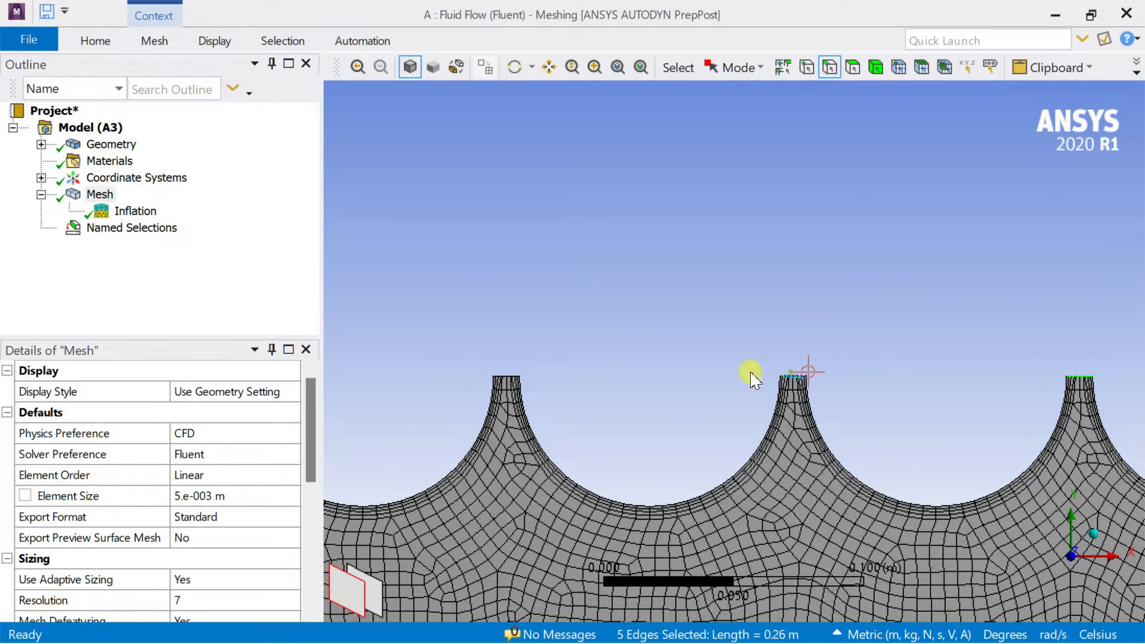
ctrl+click(504, 376)
scroll(560, 336, down, 3)
ctrl+middle_drag(535, 345, 970, 354)
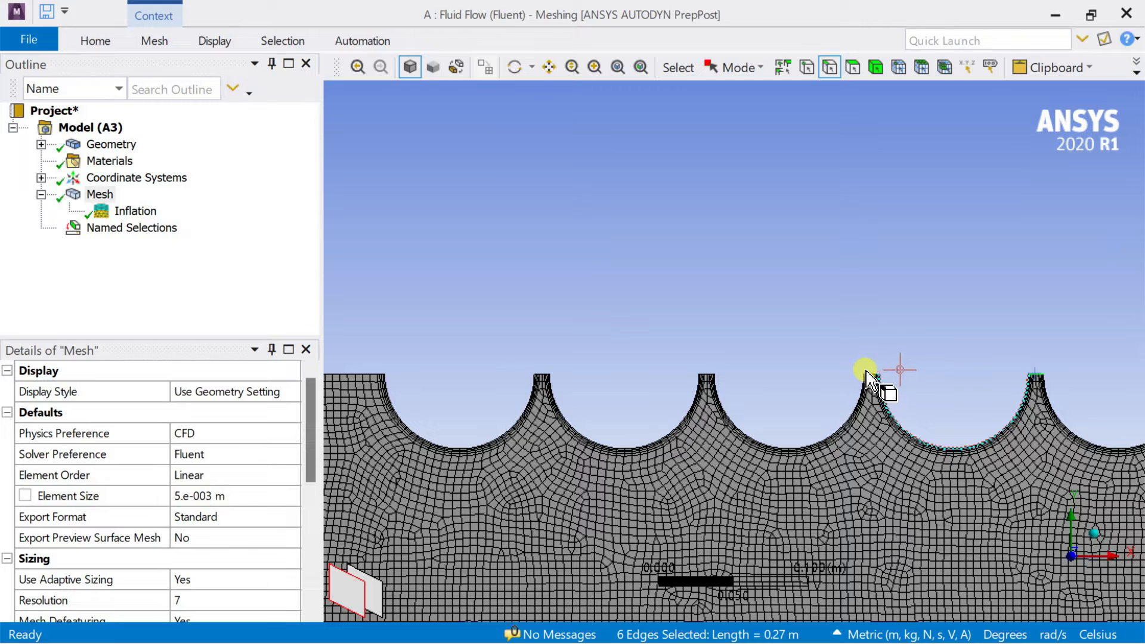
ctrl+click(871, 376)
scroll(887, 374, up, 2)
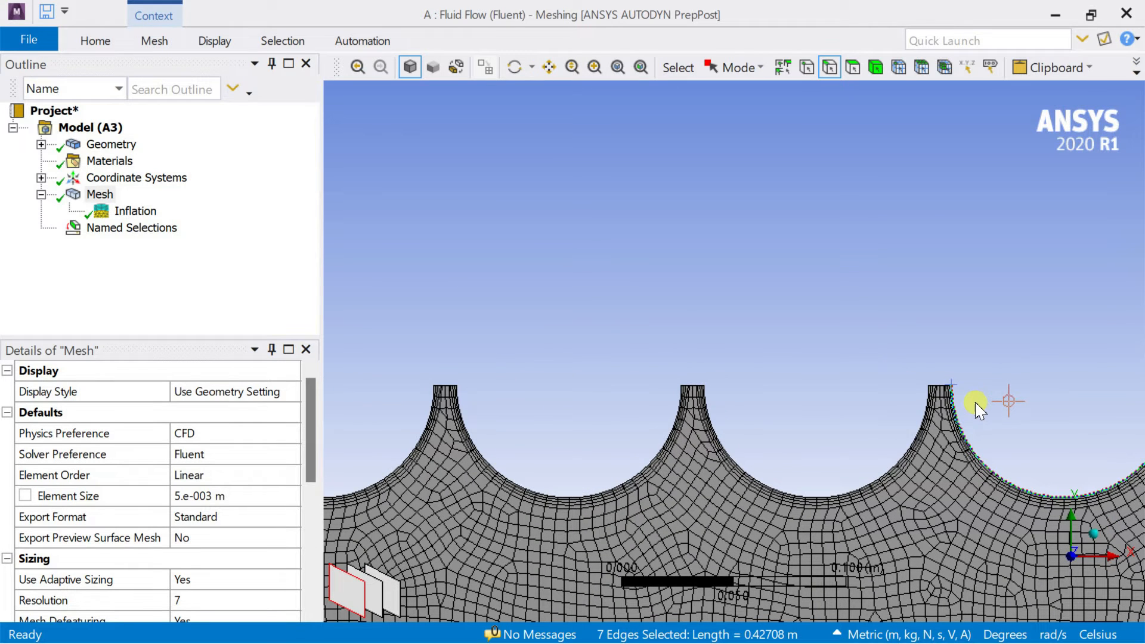
ctrl+click(954, 413)
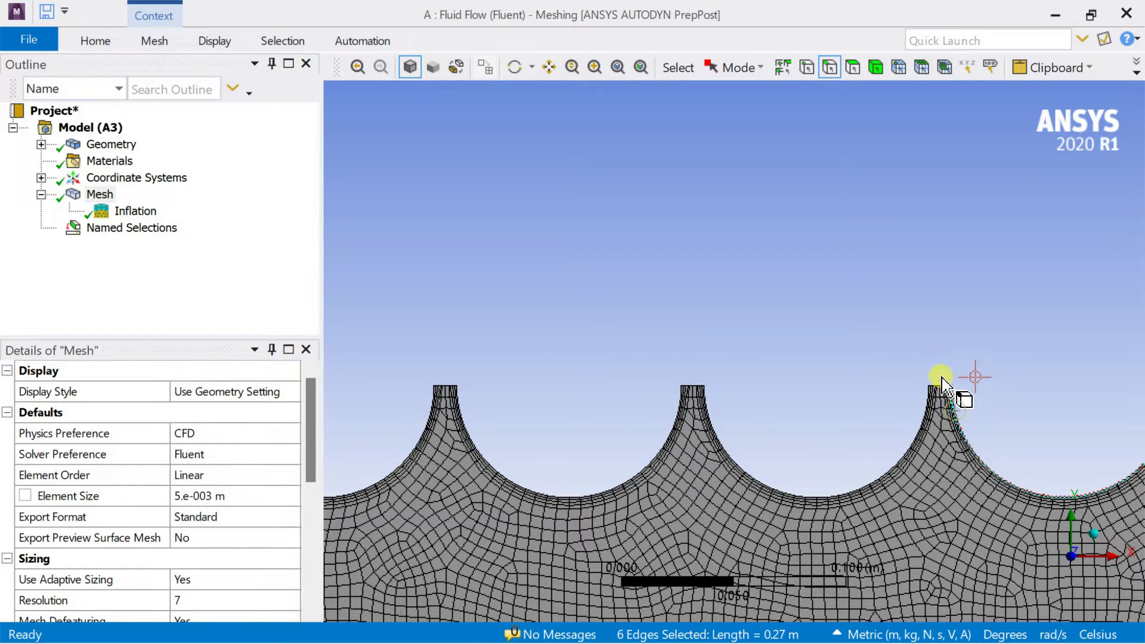
scroll(942, 382, up, 2)
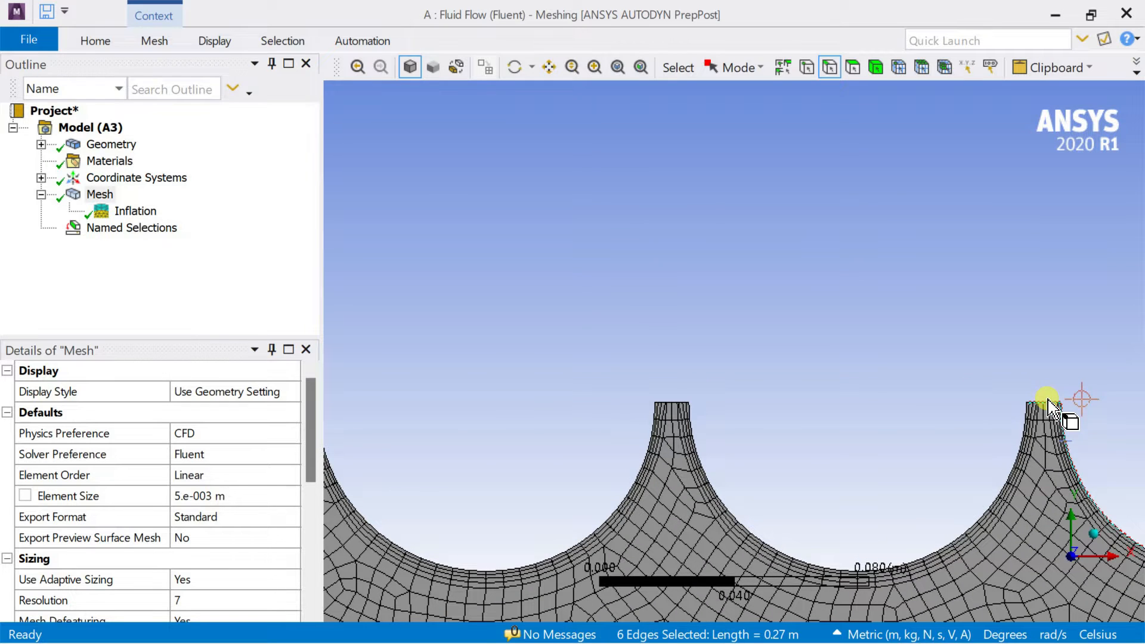
ctrl+click(1048, 401)
ctrl+click(1056, 419)
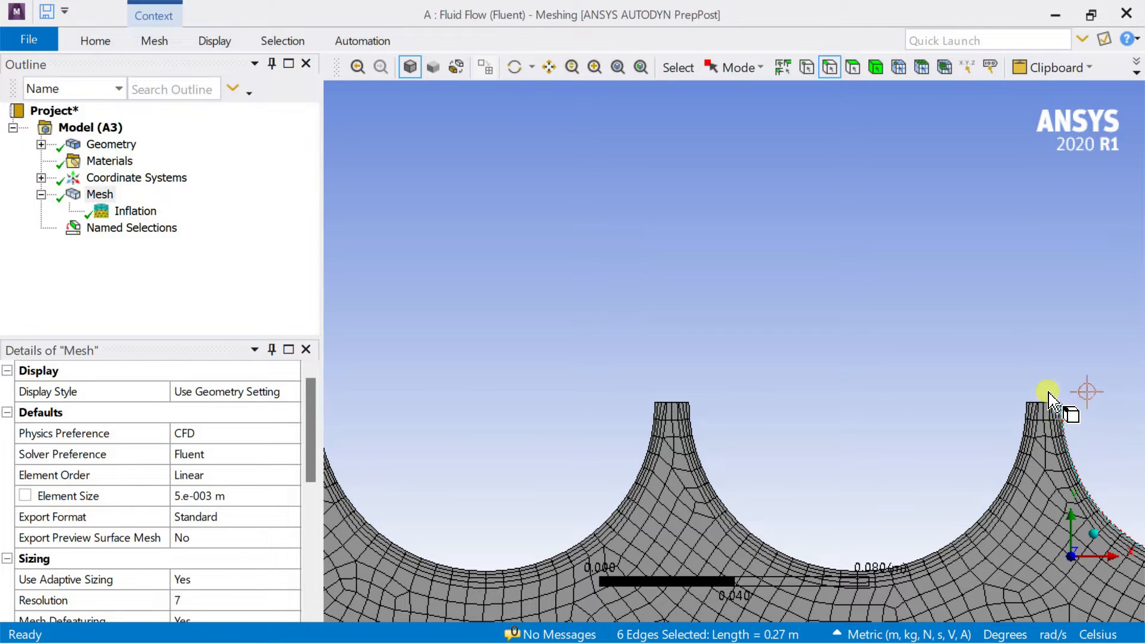
Add the three remaining short flat edges and the inlet-side upper edge, and name the selection pipe_wall.
ctrl+click(1031, 402)
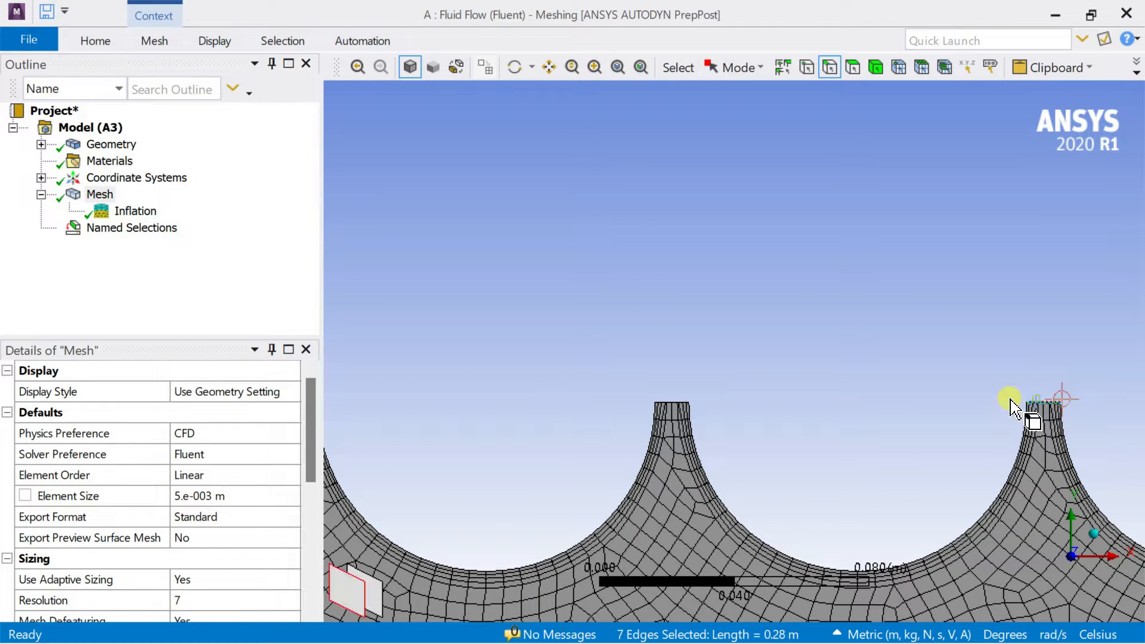
ctrl+click(672, 404)
scroll(731, 324, down, 4)
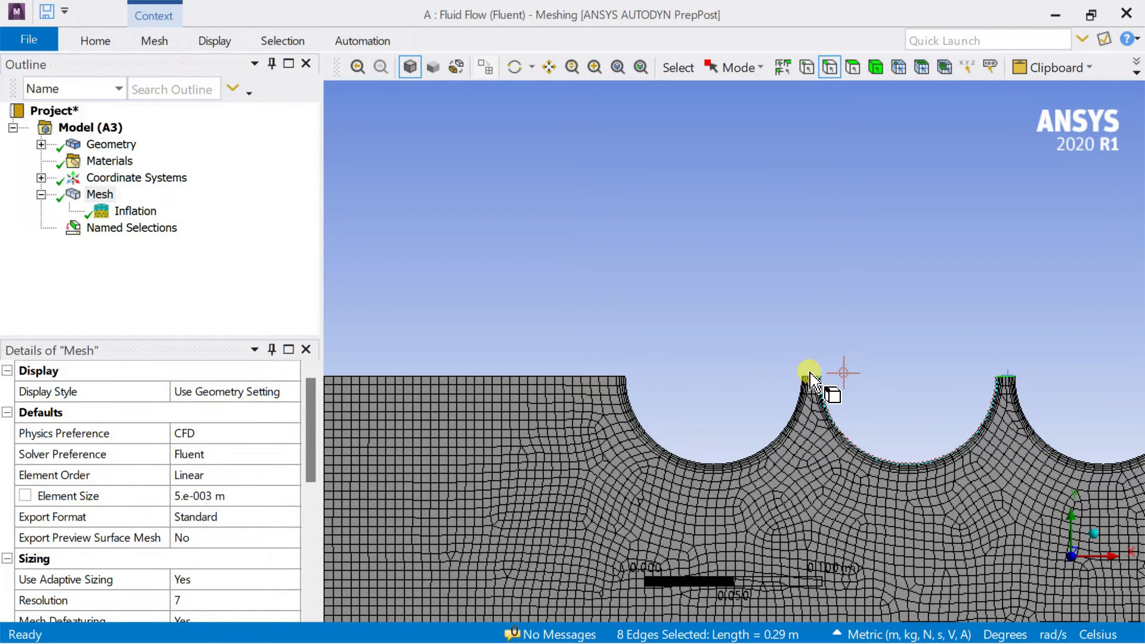
scroll(814, 385, up, 5)
ctrl+click(946, 419)
scroll(898, 410, down, 5)
ctrl+click(520, 381)
scroll(656, 320, down, 3)
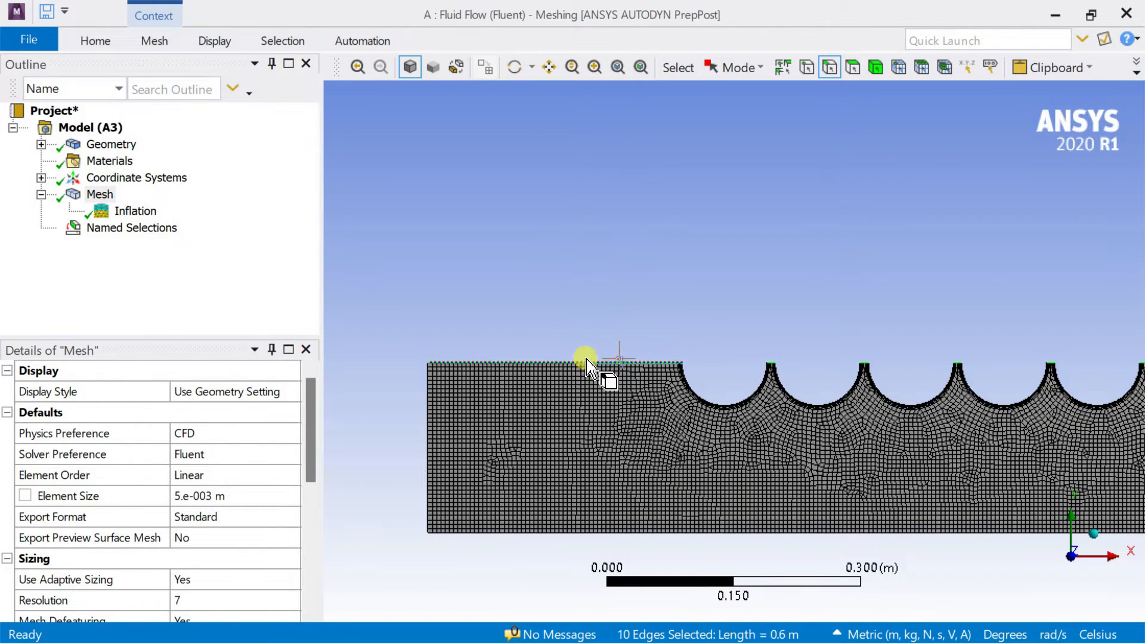
right_click(587, 361)
click(666, 428)
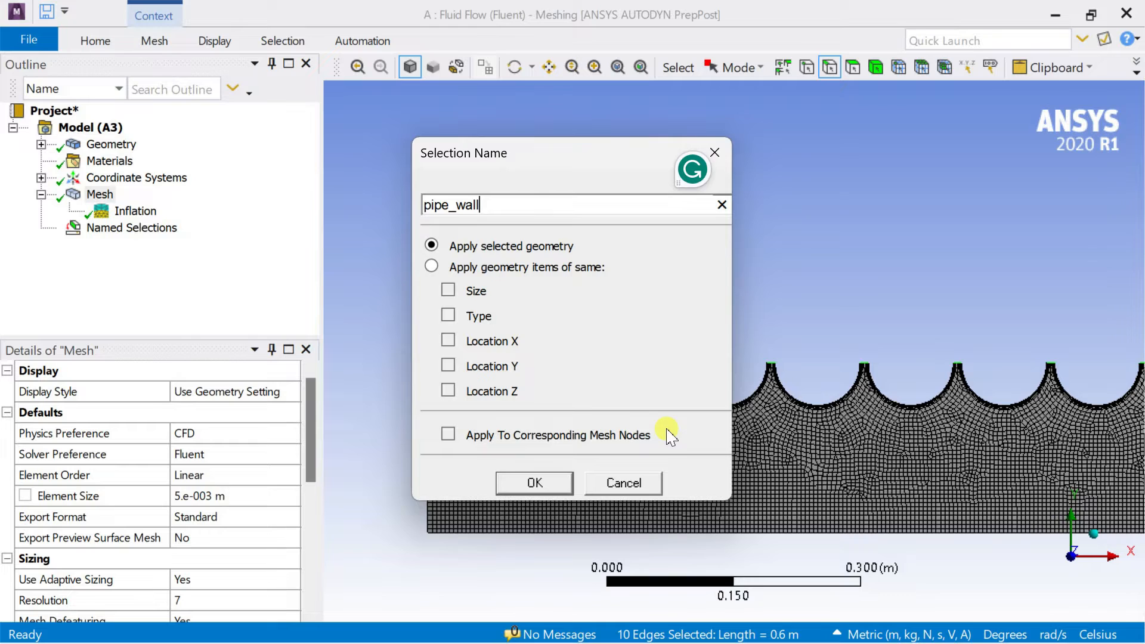
text(pipe_wall)
key(Return)
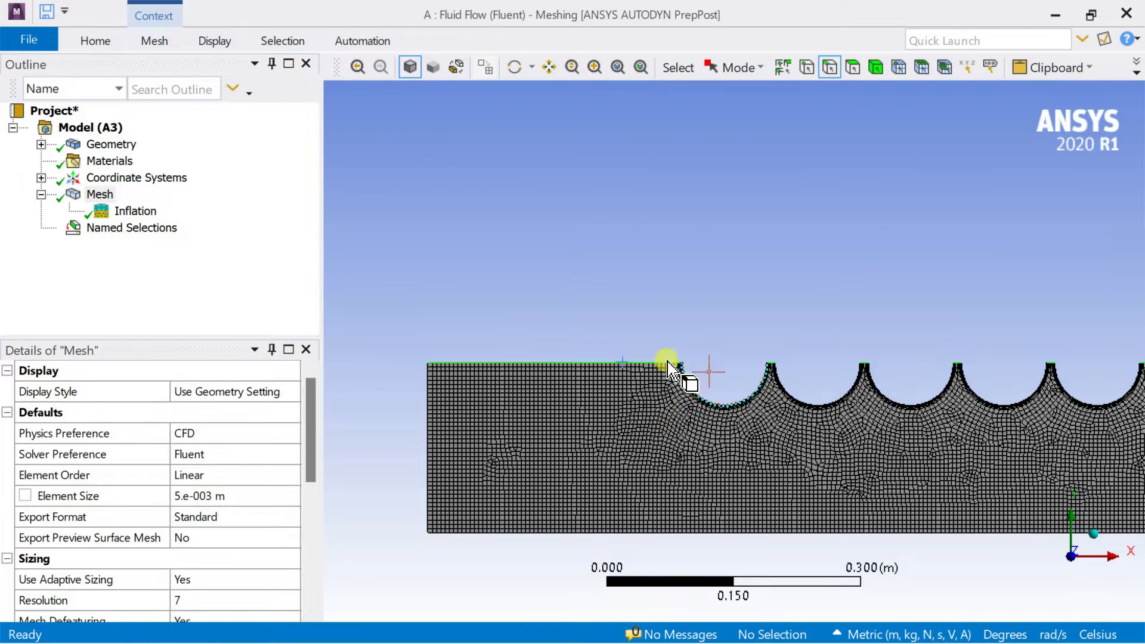
Review the inlet, outlet, axis, hot_cylinder_walls and pipe_wall named selections to check which edges each one covers.
click(40, 227)
click(103, 210)
click(100, 195)
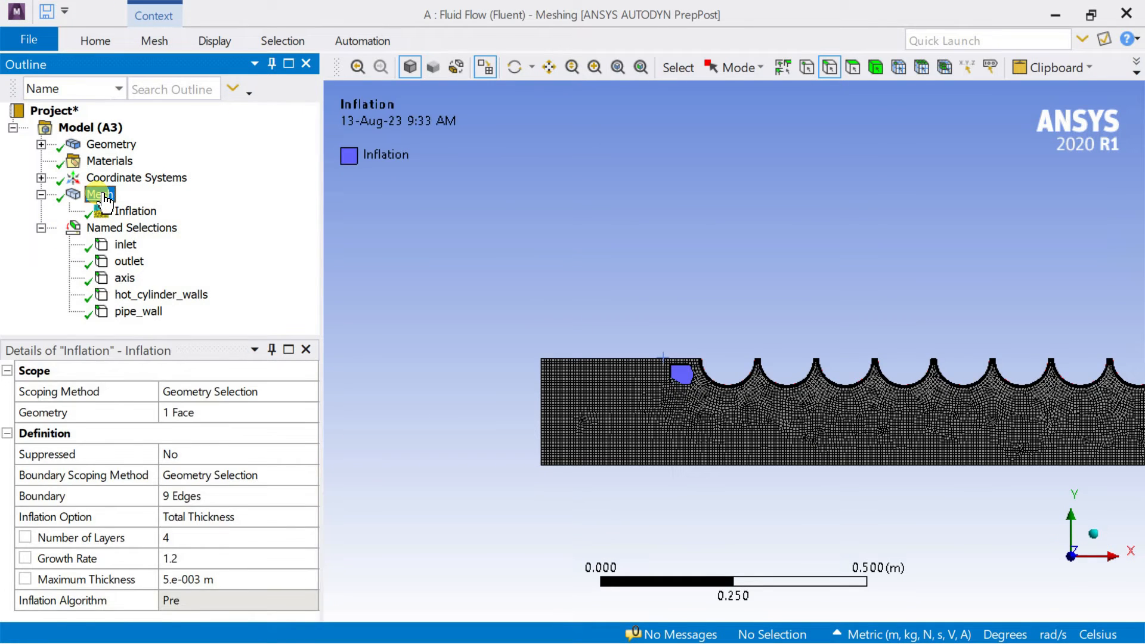
click(105, 231)
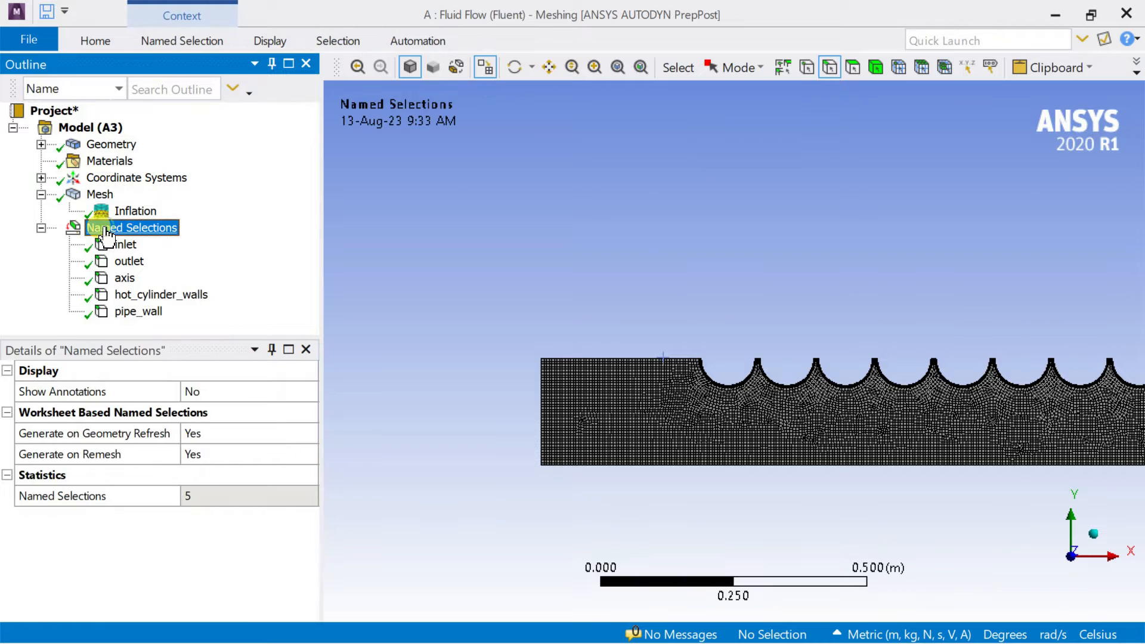
click(489, 77)
scroll(491, 242, down, 4)
ctrl+middle_drag(820, 349, 656, 262)
scroll(590, 325, up, 2)
click(127, 245)
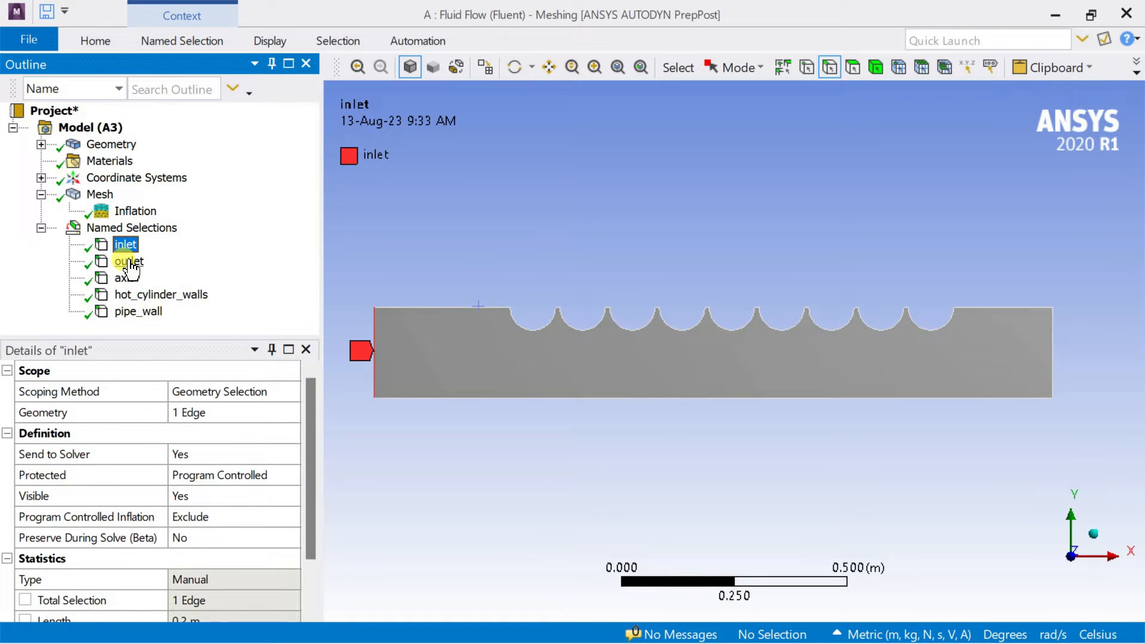
click(129, 263)
click(125, 279)
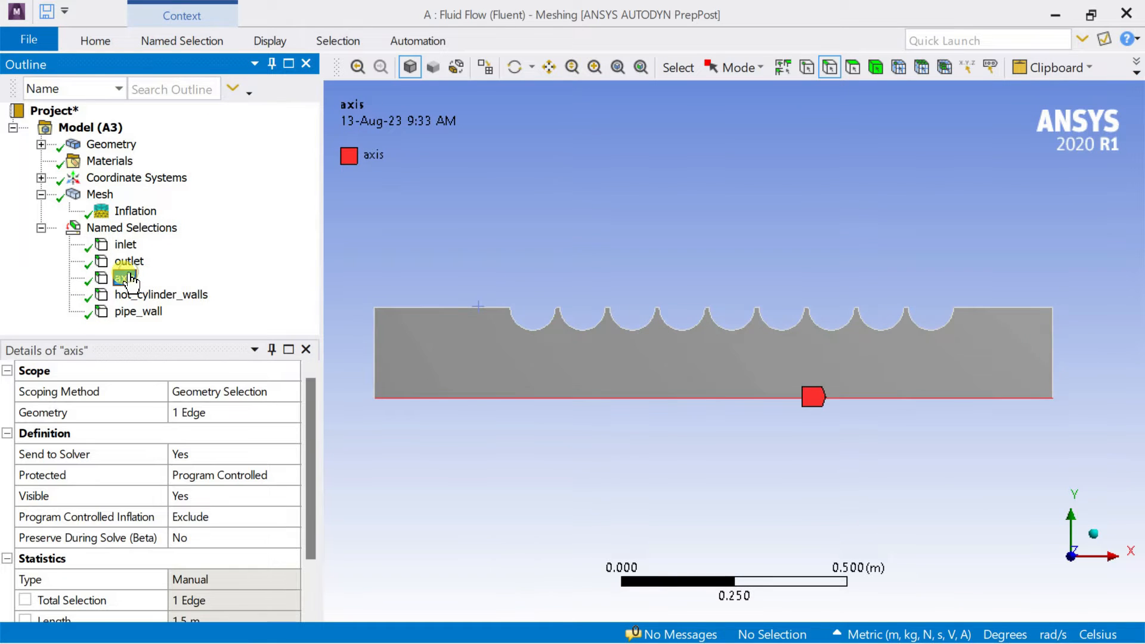
click(134, 295)
click(139, 312)
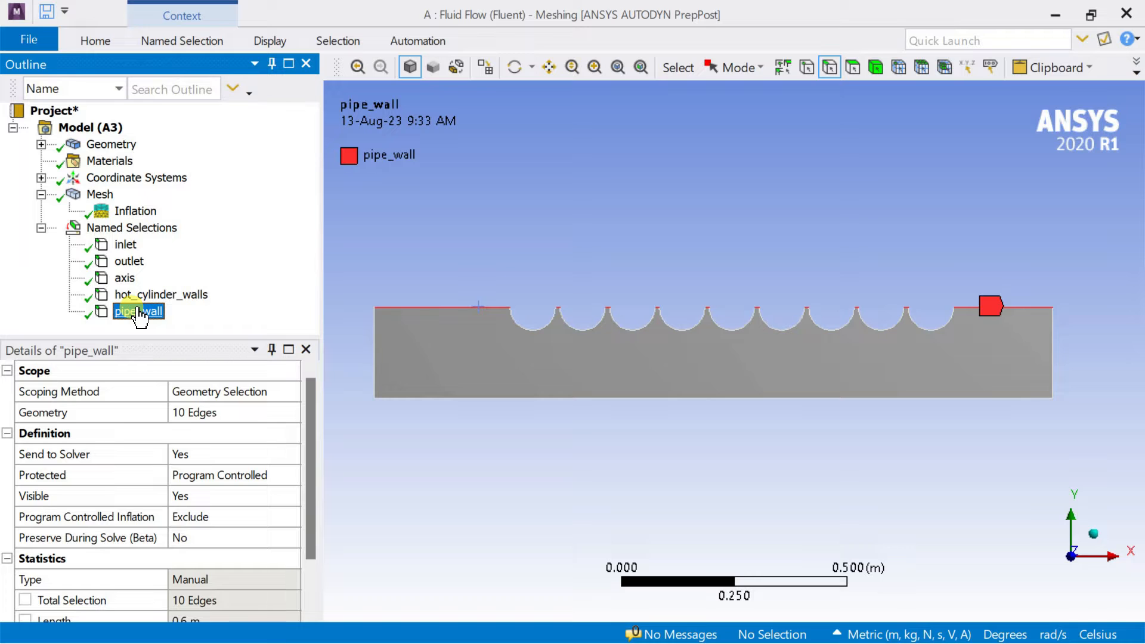
click(446, 210)
Update the mesh for the solver and close the meshing window to return to the Workbench project.
right_click(101, 196)
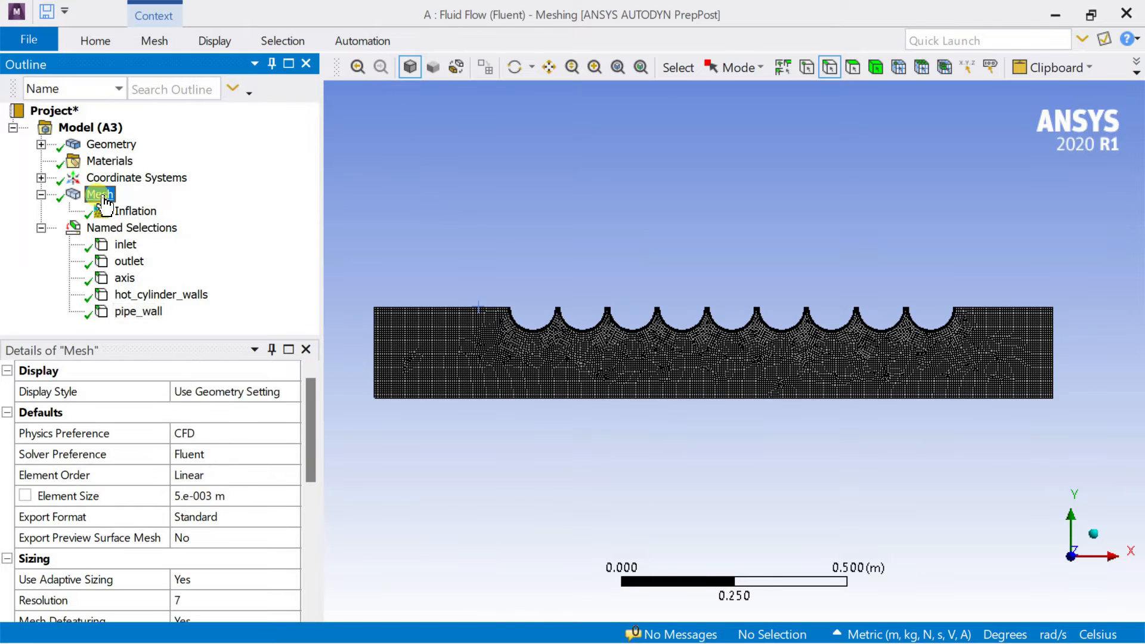
click(132, 243)
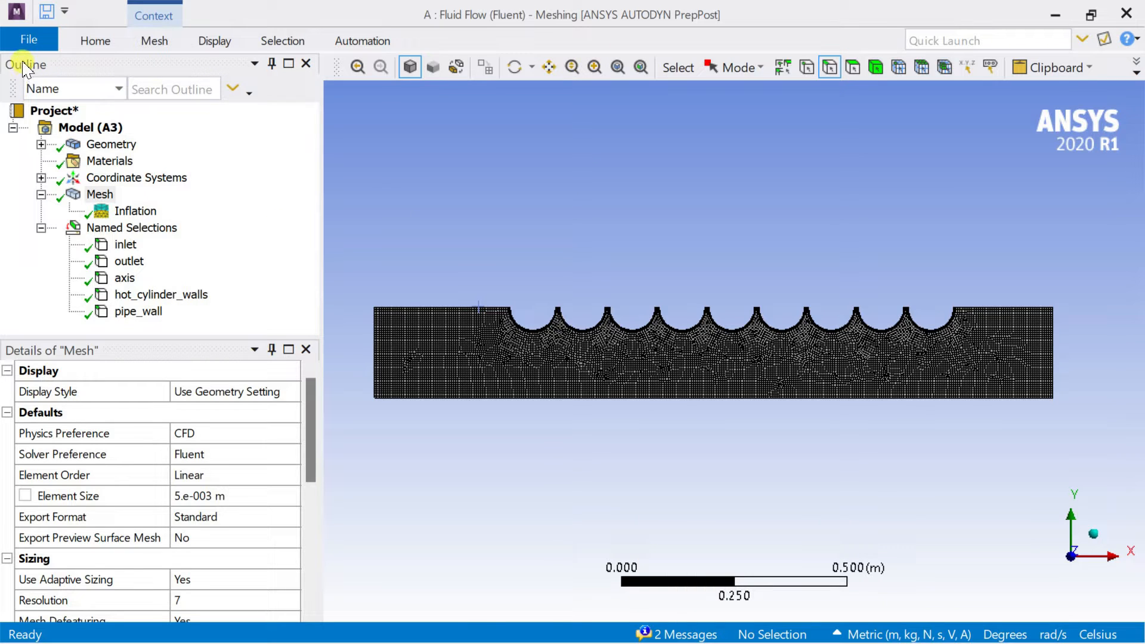
click(28, 39)
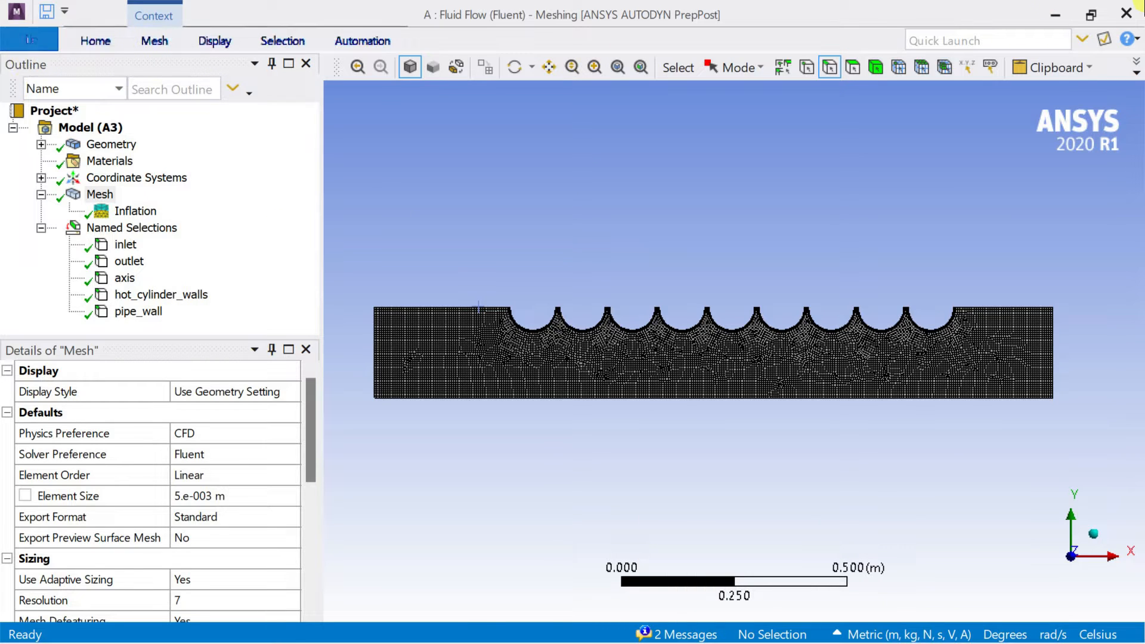
click(1126, 24)
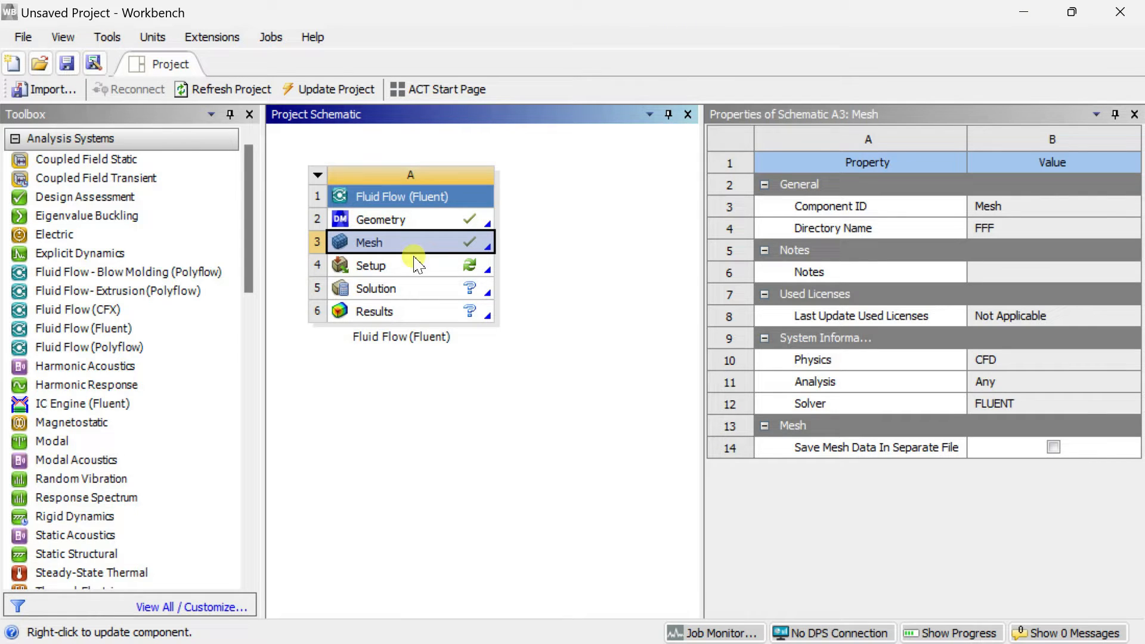
Open the Setup cell in Fluent with double precision enabled, and set the 2D space to axisymmetric.
click(368, 267)
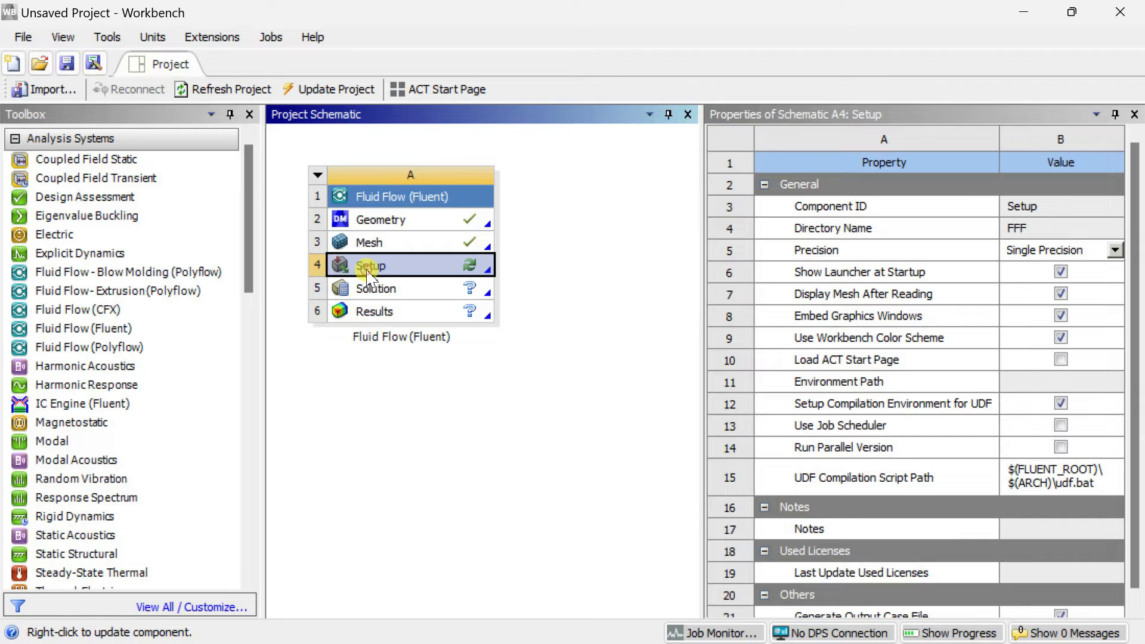
right_click(368, 266)
click(394, 237)
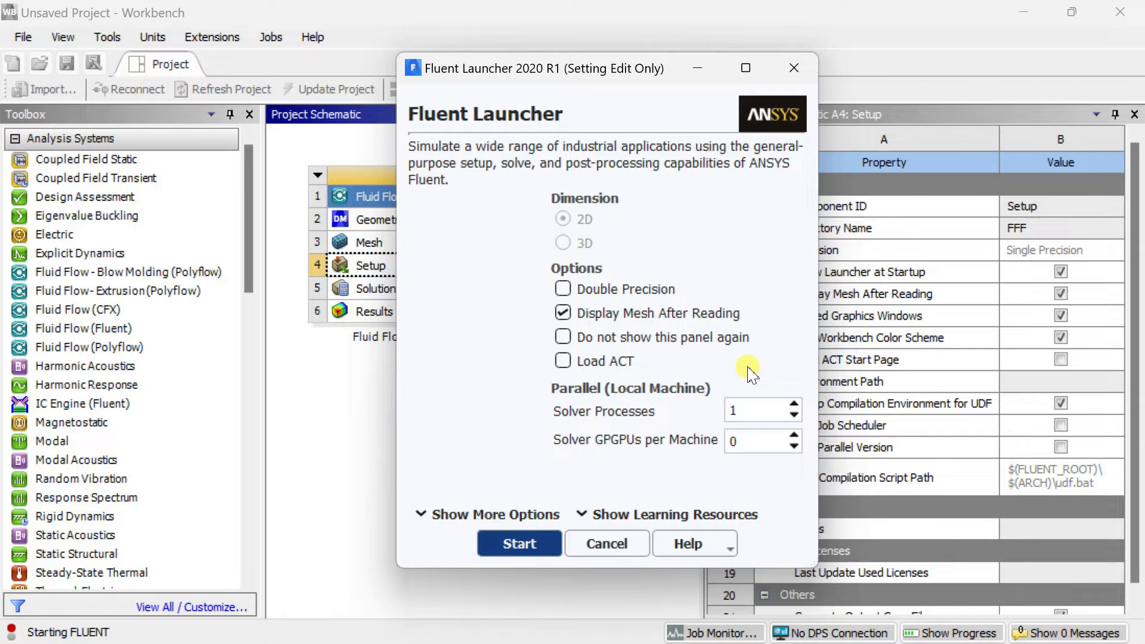
click(586, 291)
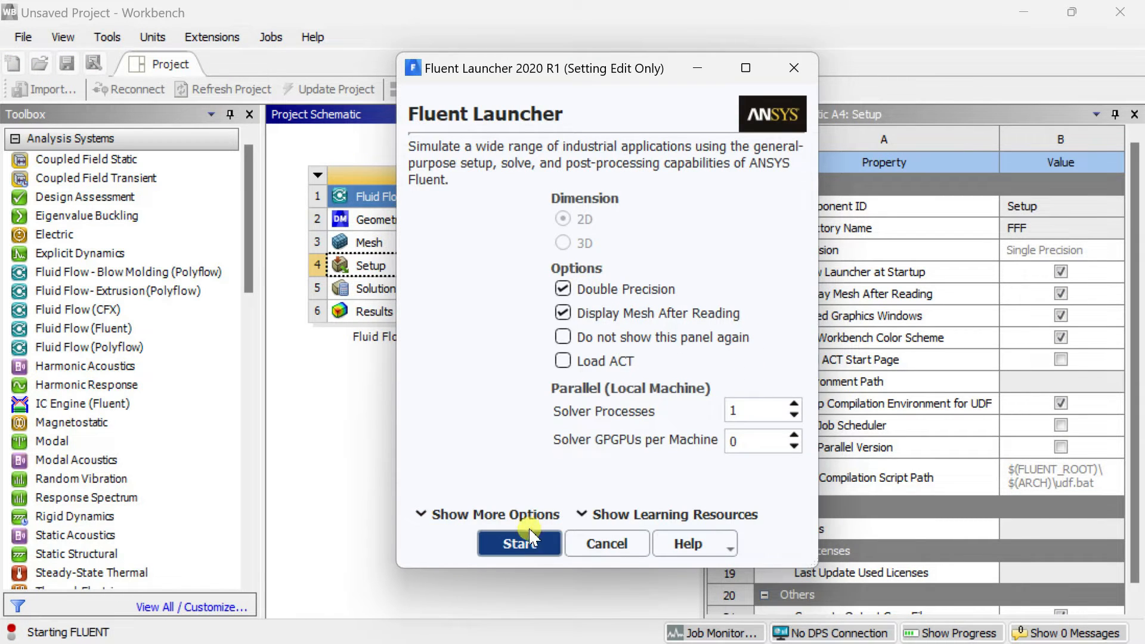
click(519, 544)
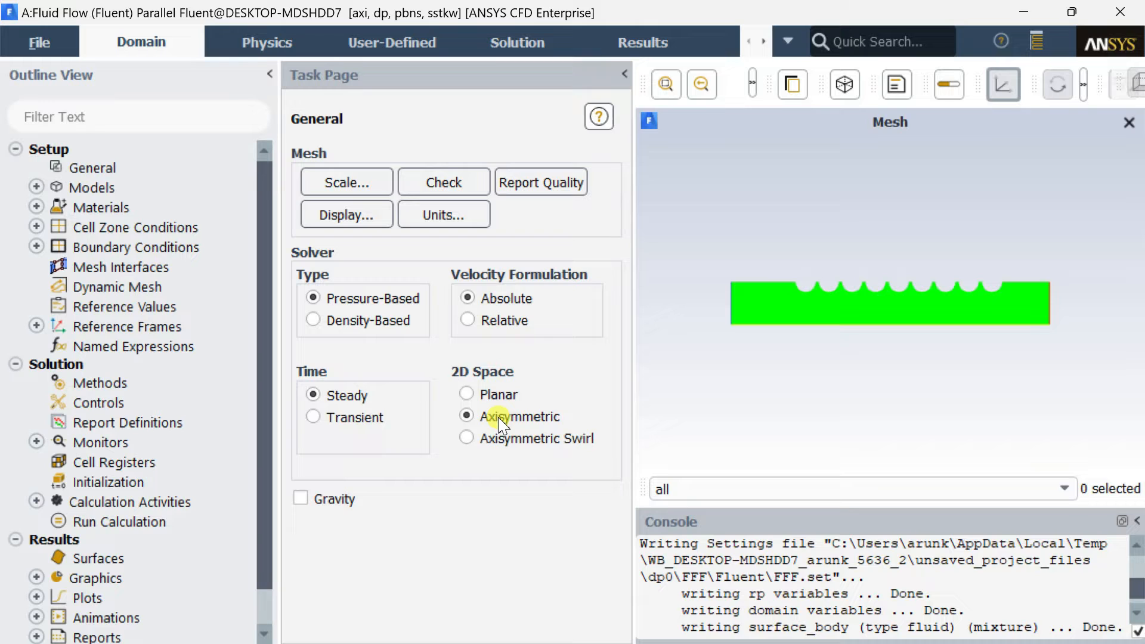
Enable the energy equation in the physics models.
double_click(100, 186)
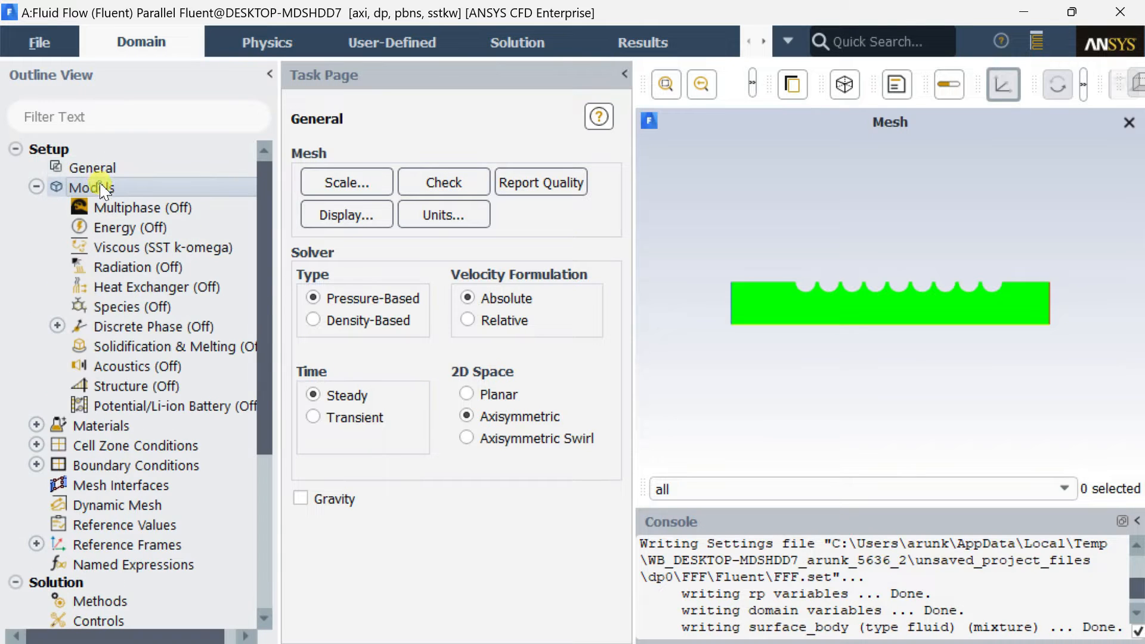
double_click(124, 227)
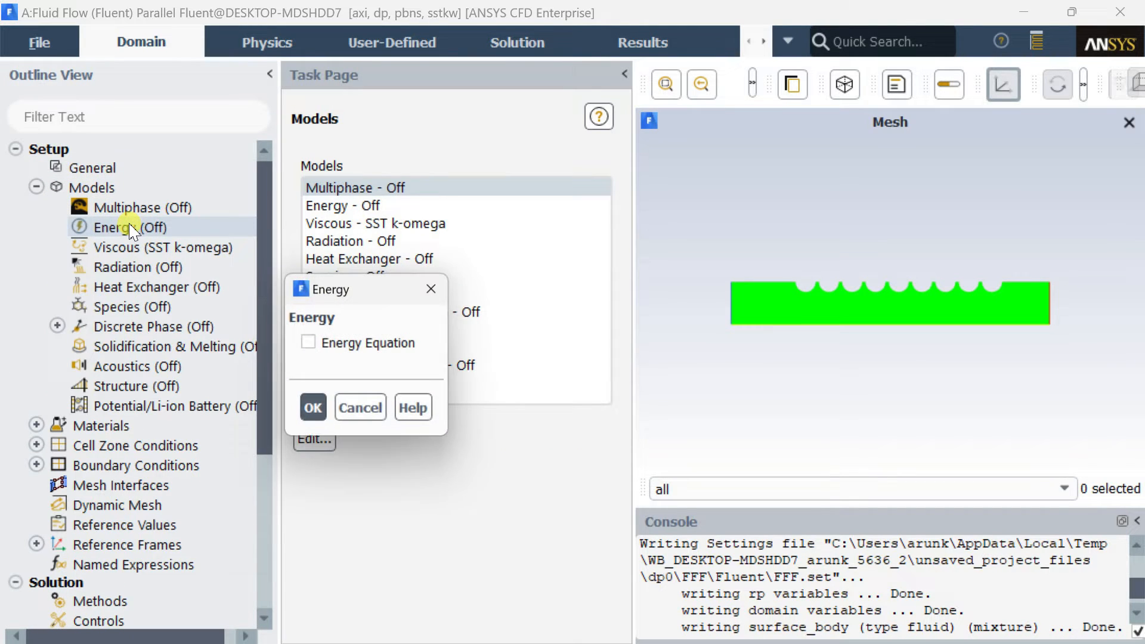
click(310, 344)
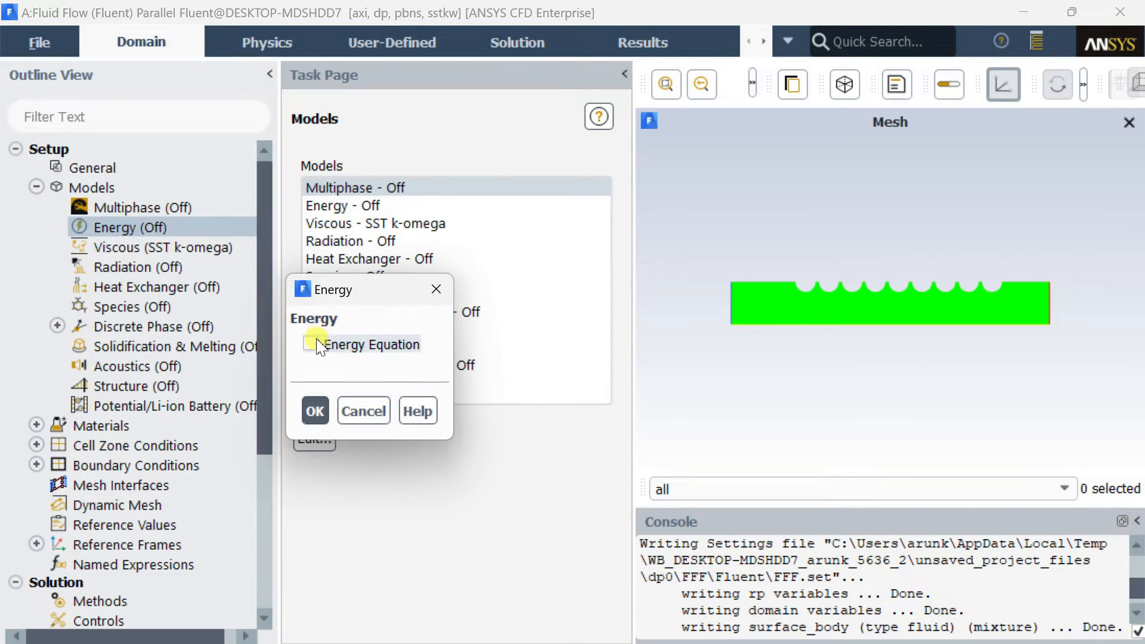
click(308, 413)
Change the viscous model to Laminar.
click(366, 223)
double_click(365, 224)
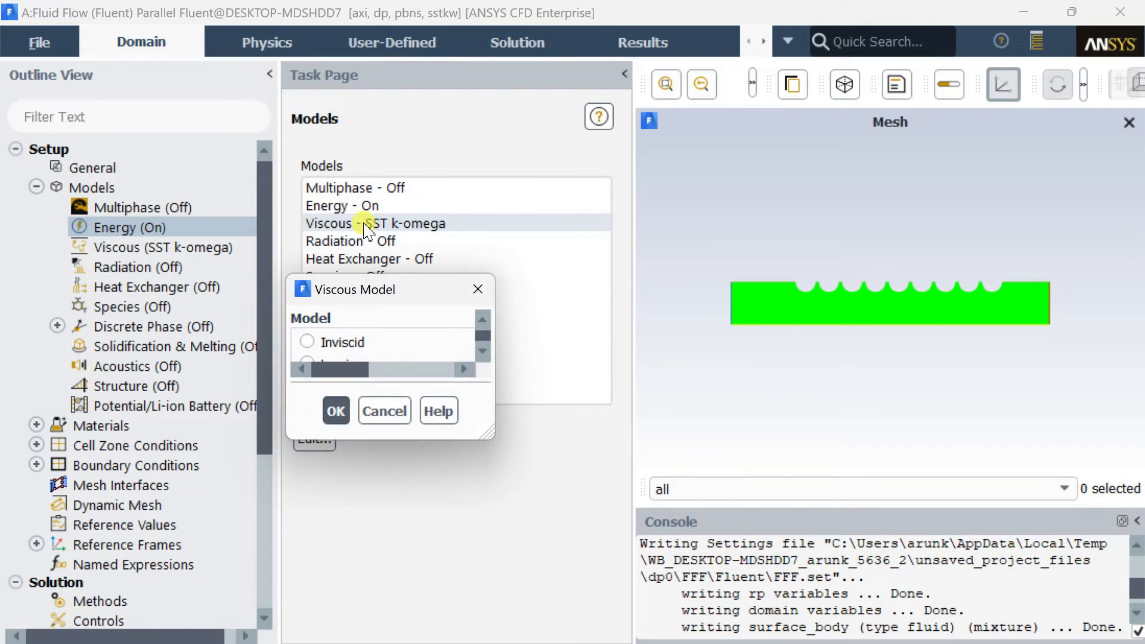
click(335, 289)
drag(425, 291, 422, 91)
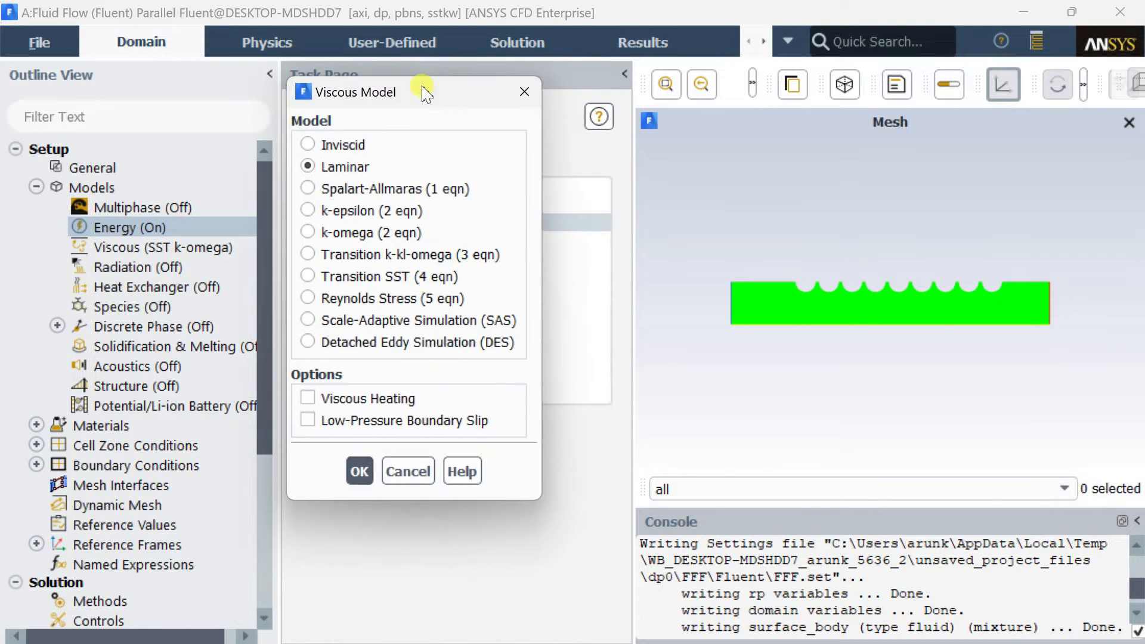
click(358, 471)
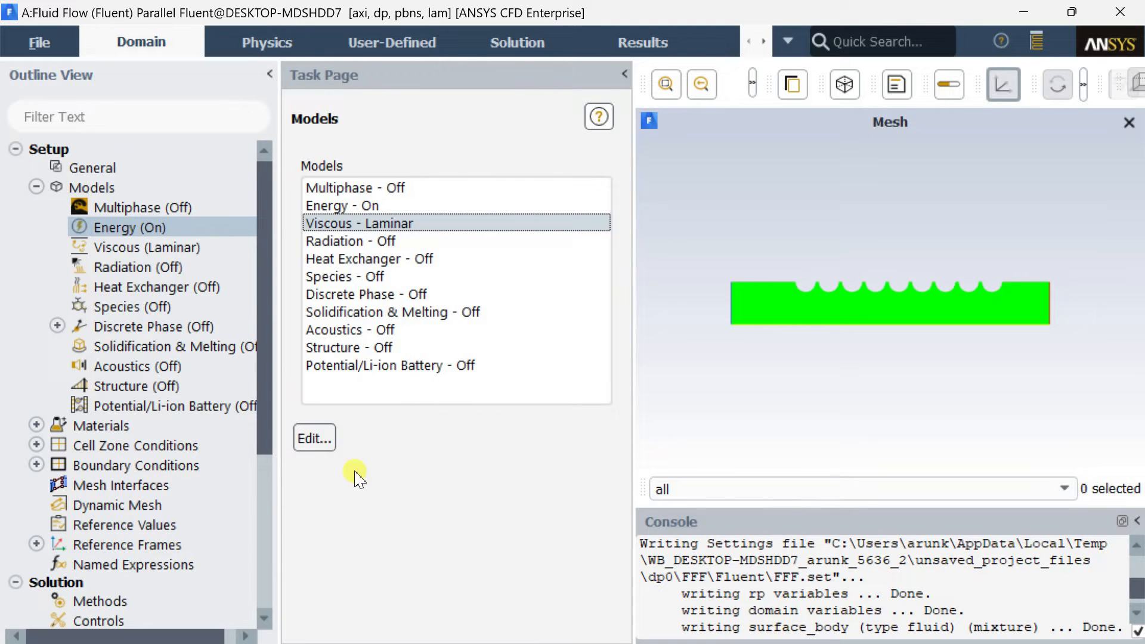
Copy water-liquid (h2o<l>) from the Fluent fluid materials database into the case's materials.
click(35, 187)
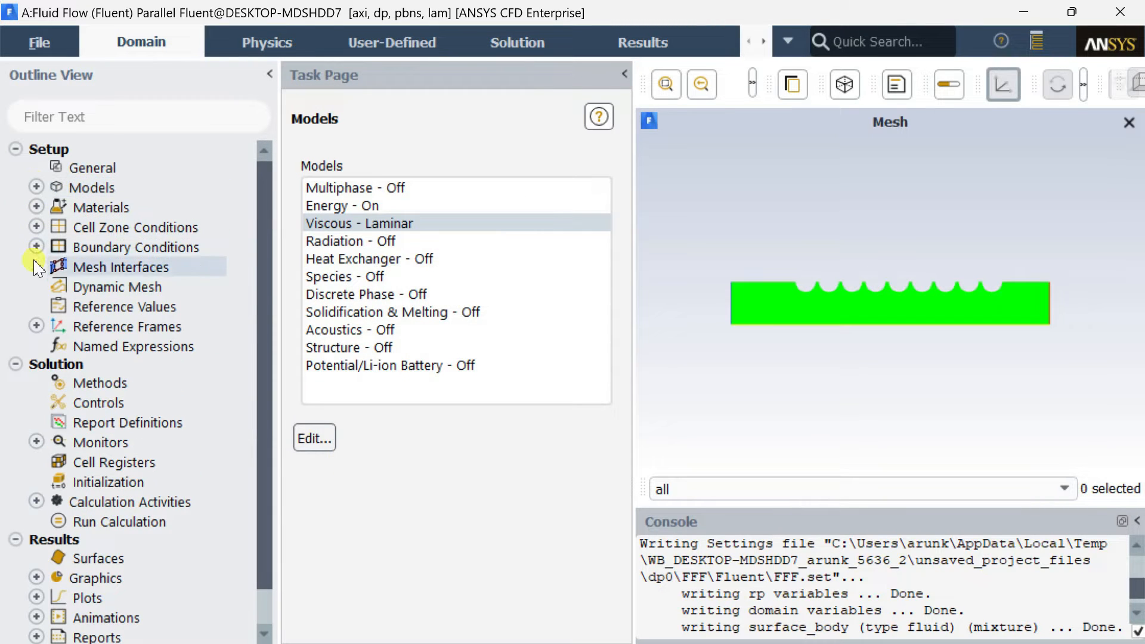
double_click(113, 209)
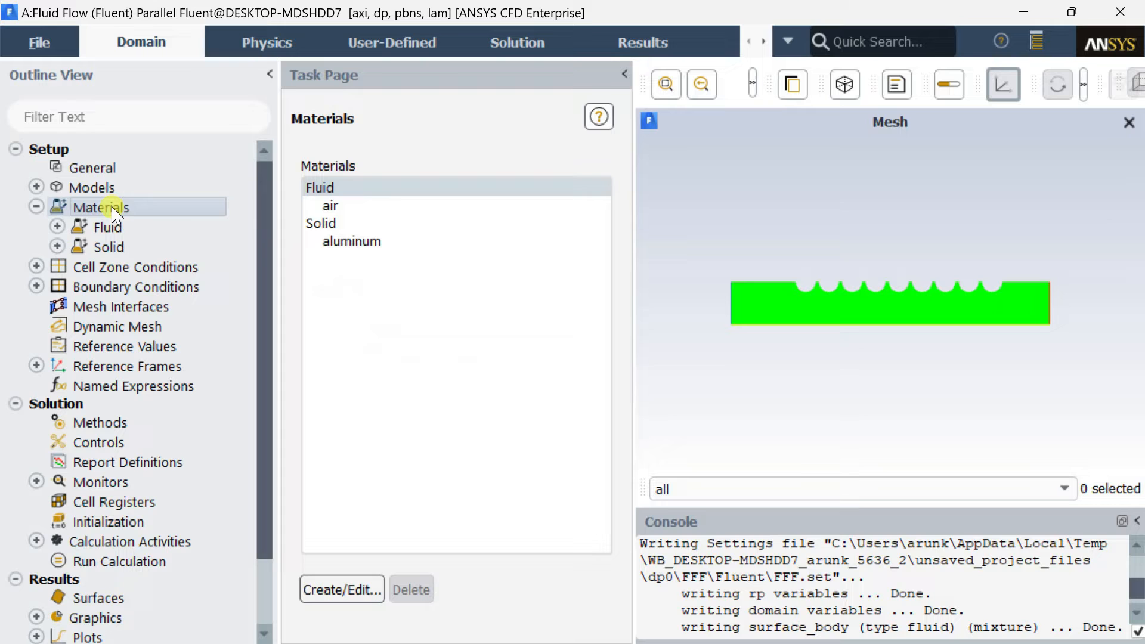
double_click(360, 191)
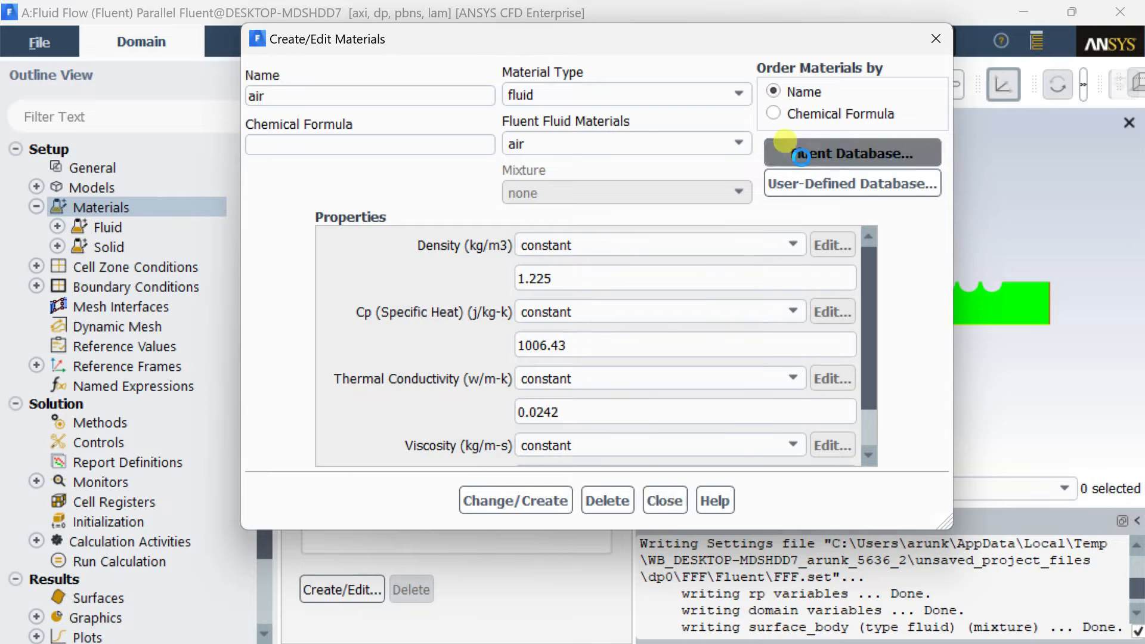
click(778, 153)
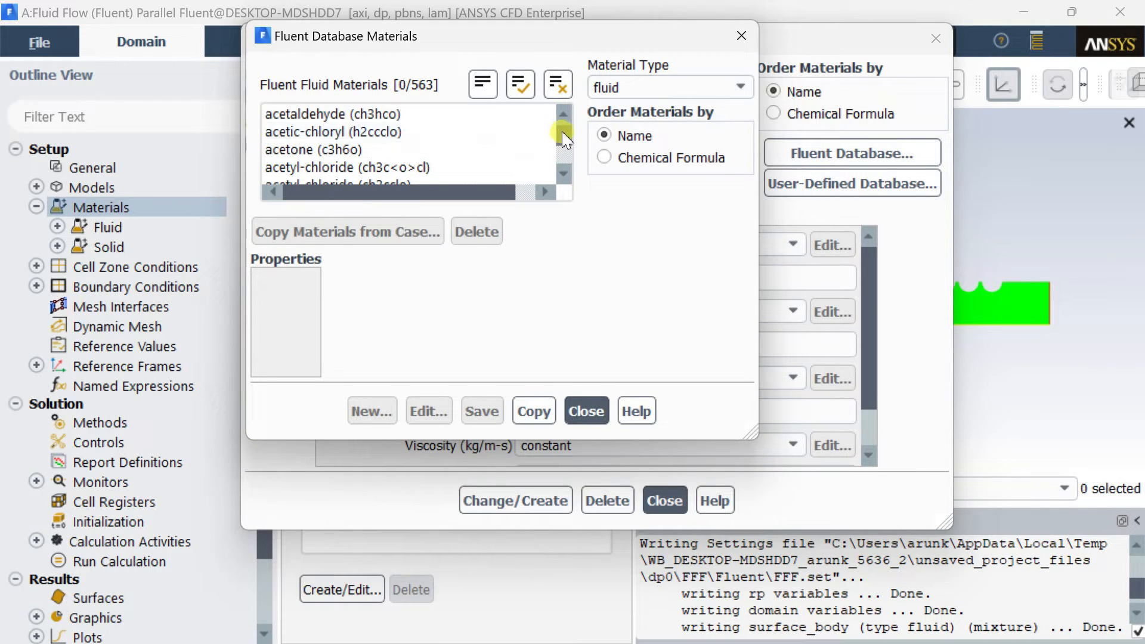
drag(564, 137, 567, 182)
click(385, 132)
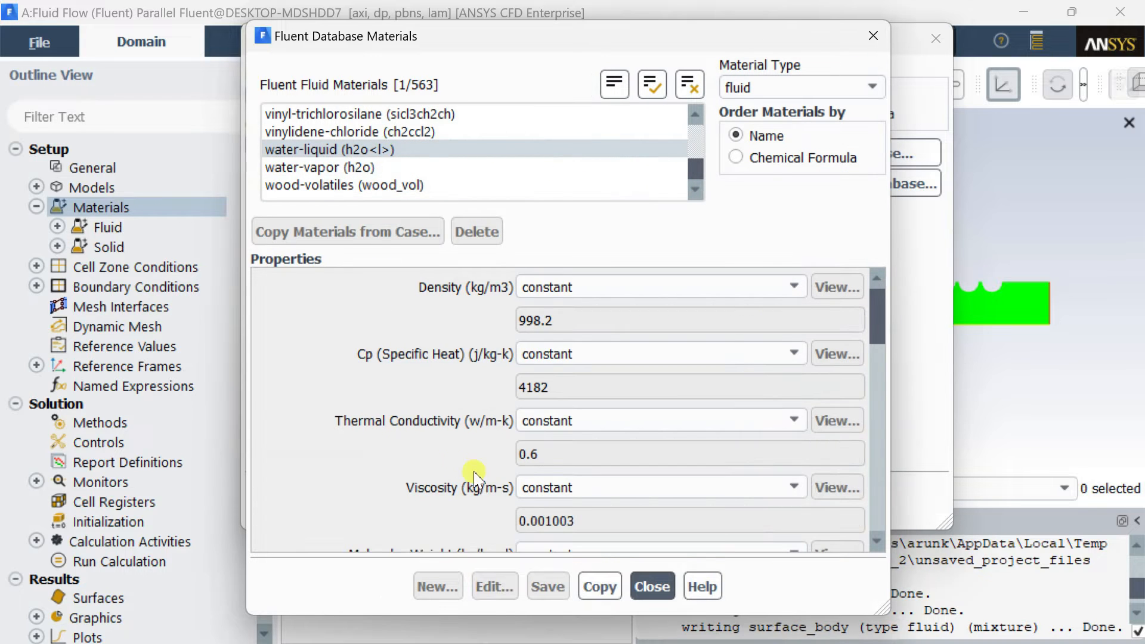
click(599, 585)
click(651, 586)
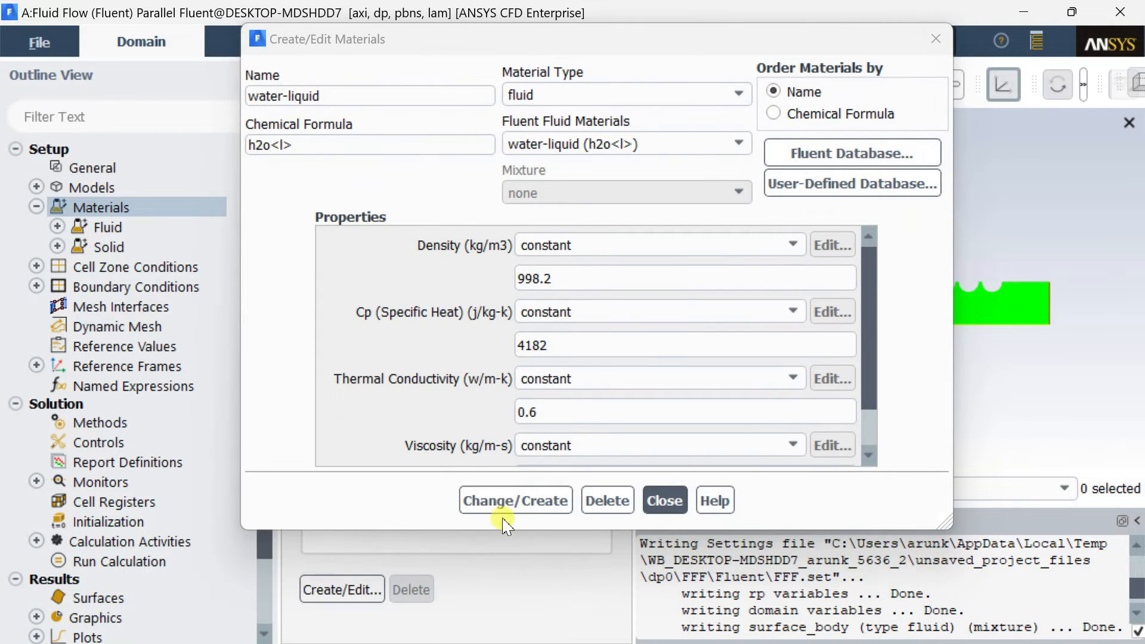
click(515, 501)
click(668, 503)
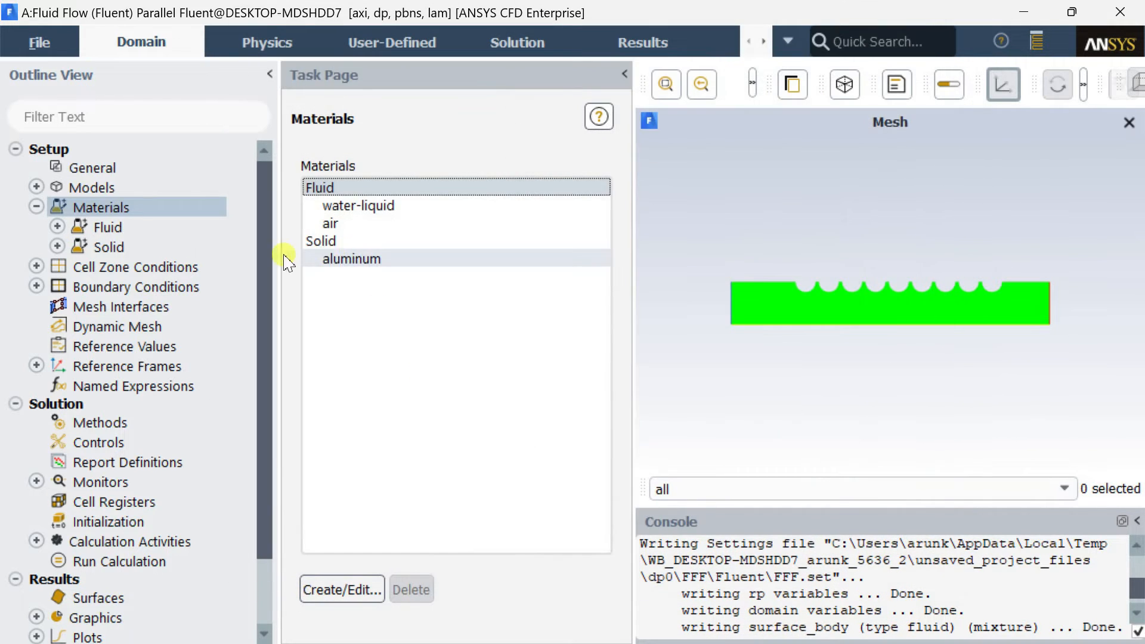
Assign water-liquid as the material of the surface_body fluid cell zone.
click(37, 208)
double_click(117, 226)
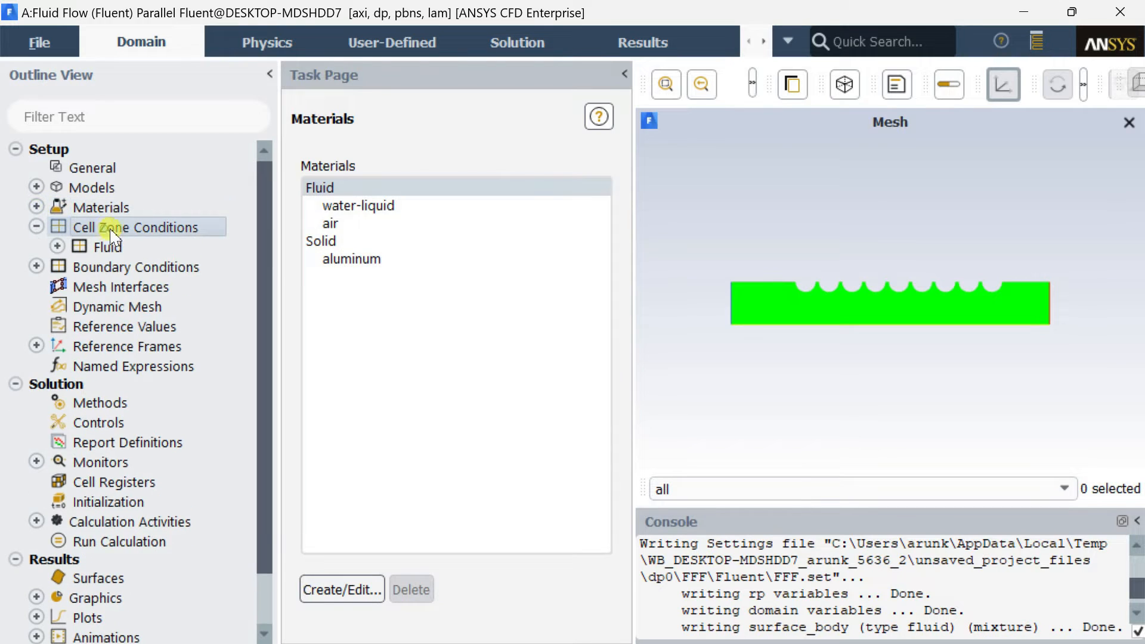
click(406, 204)
click(362, 527)
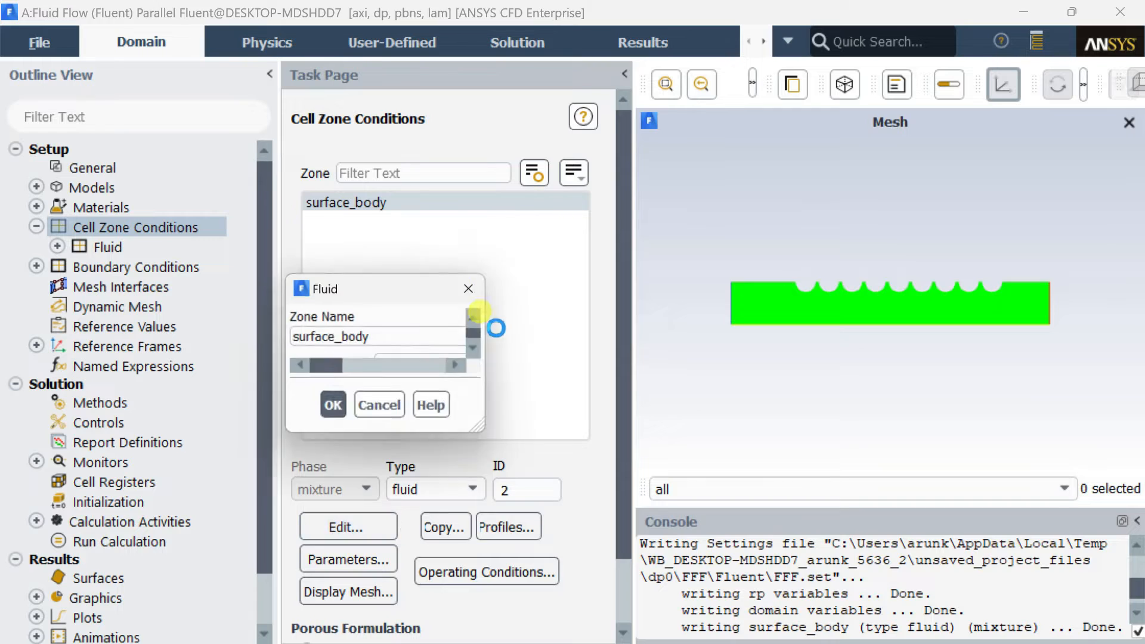
click(467, 370)
click(446, 391)
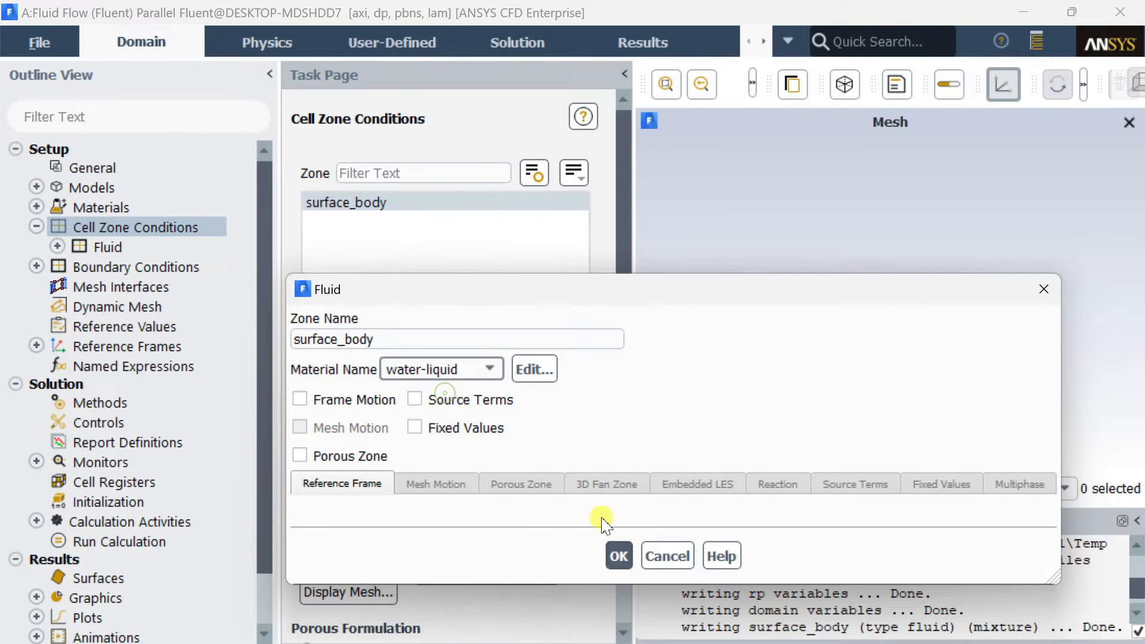
click(619, 556)
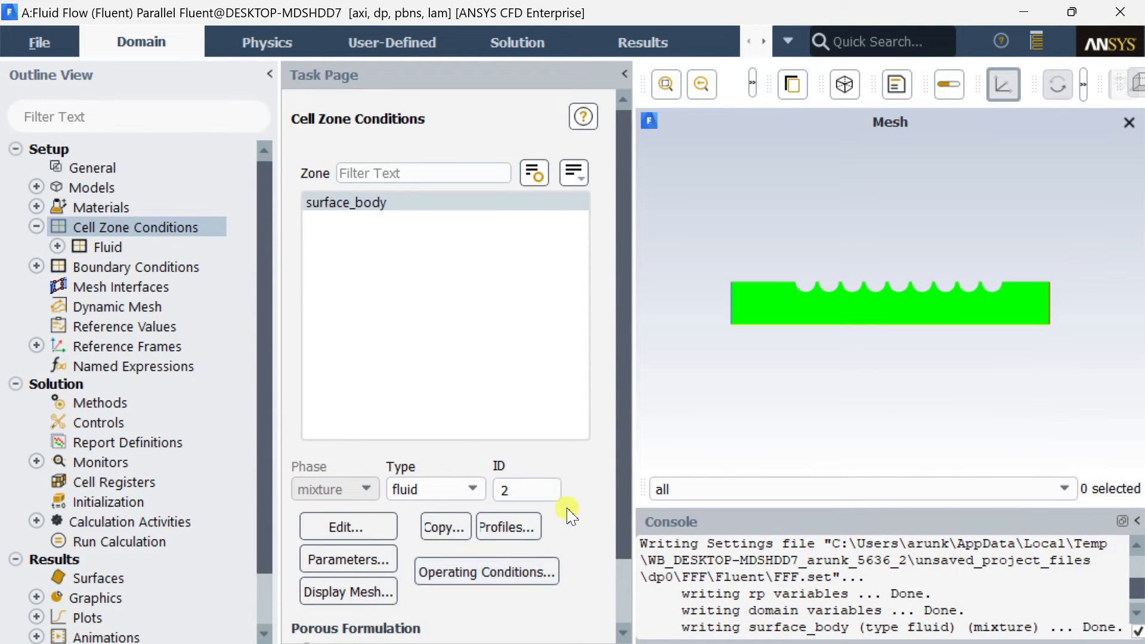
Group the boundary condition zones by zone type and check the axis zone's boundary type.
double_click(213, 266)
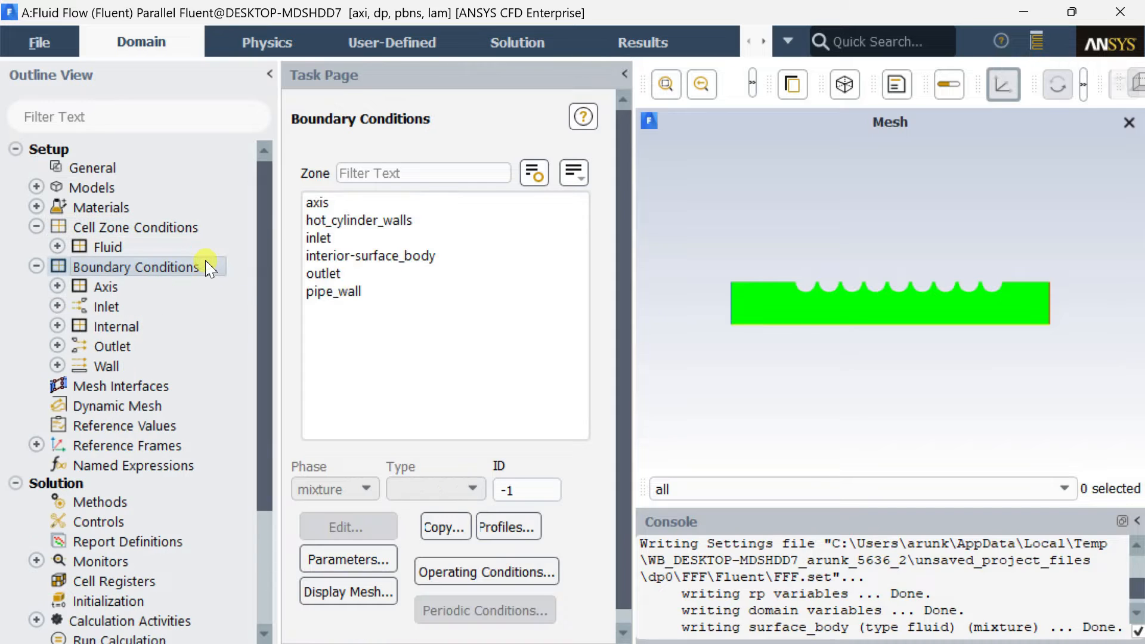
click(573, 172)
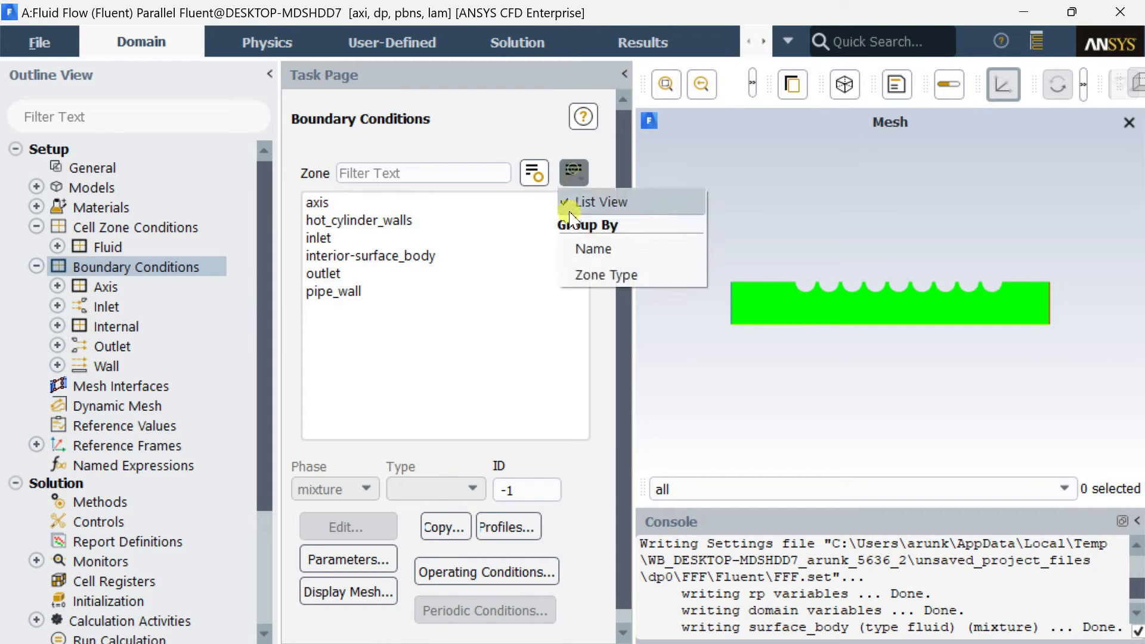
click(594, 272)
click(313, 201)
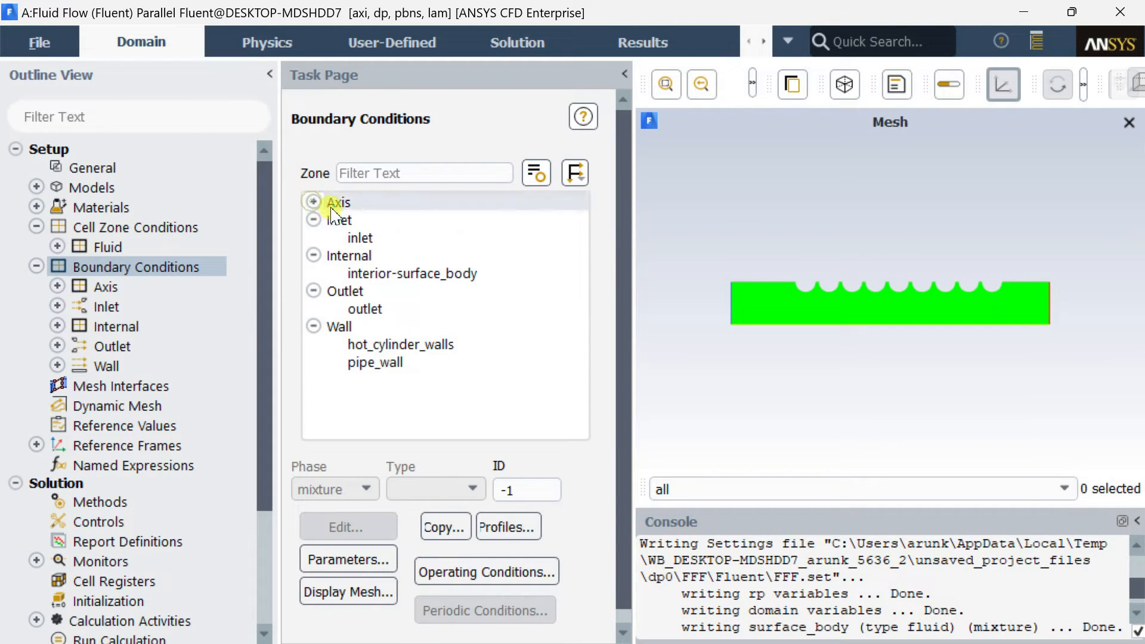
click(314, 201)
click(375, 220)
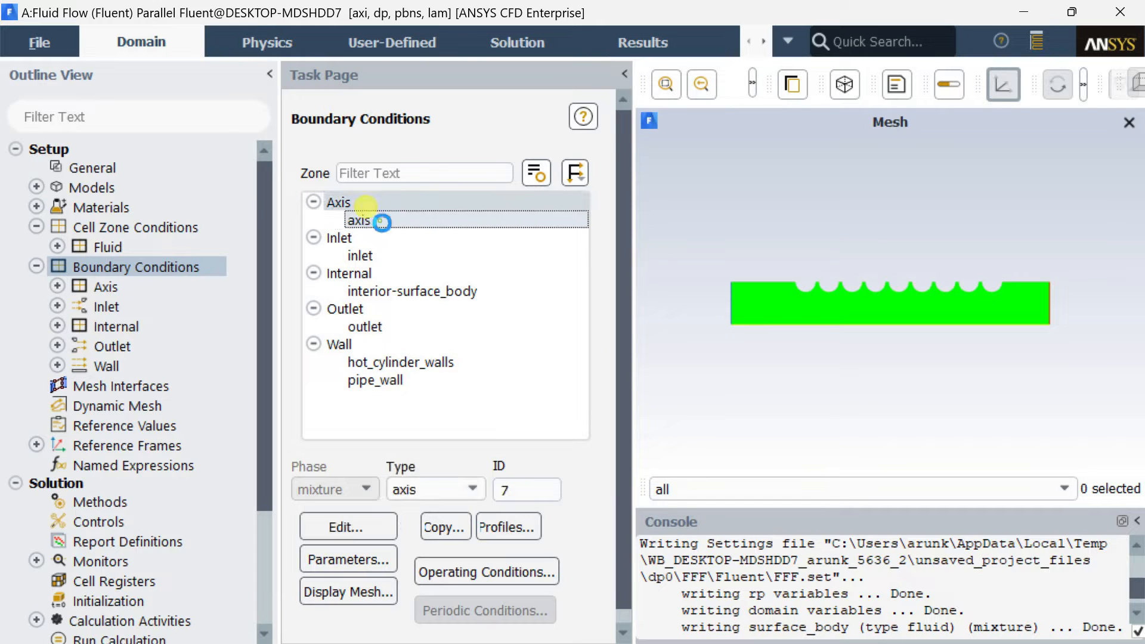
click(313, 202)
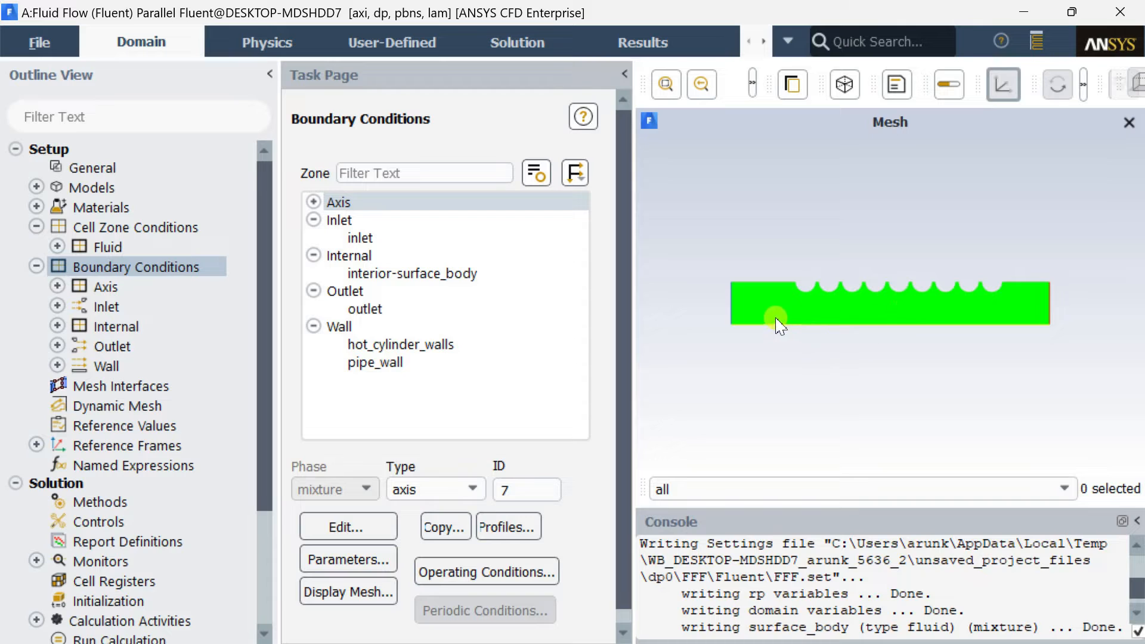
Set the inlet zone's velocity magnitude to 0.001 m/s, checking its thermal setting before applying.
click(396, 220)
click(399, 238)
click(372, 534)
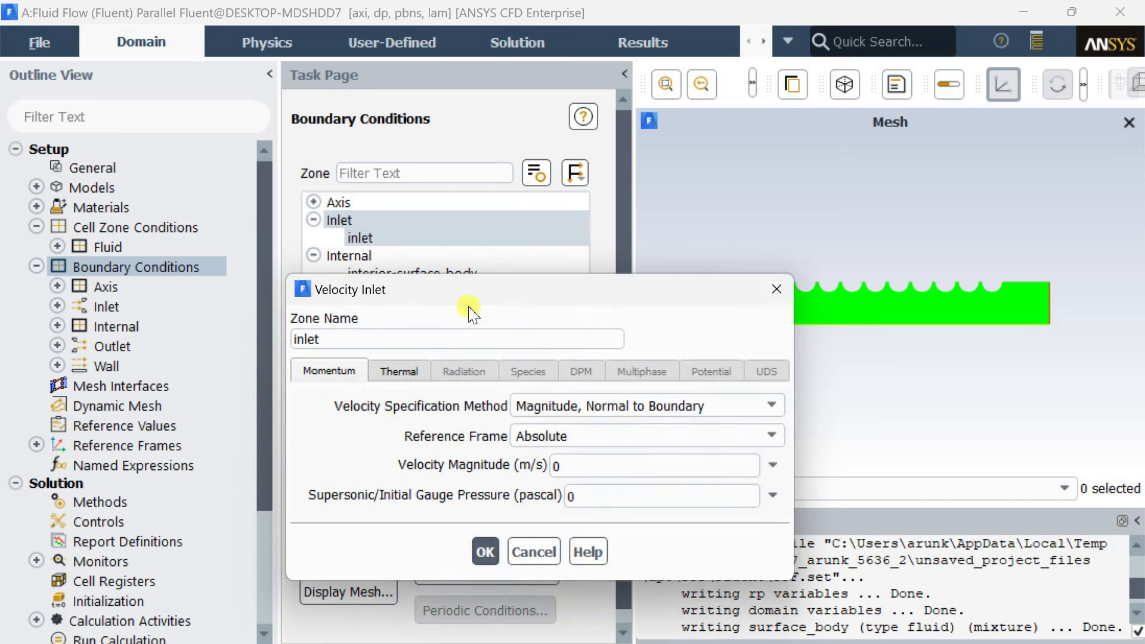
drag(469, 307, 467, 181)
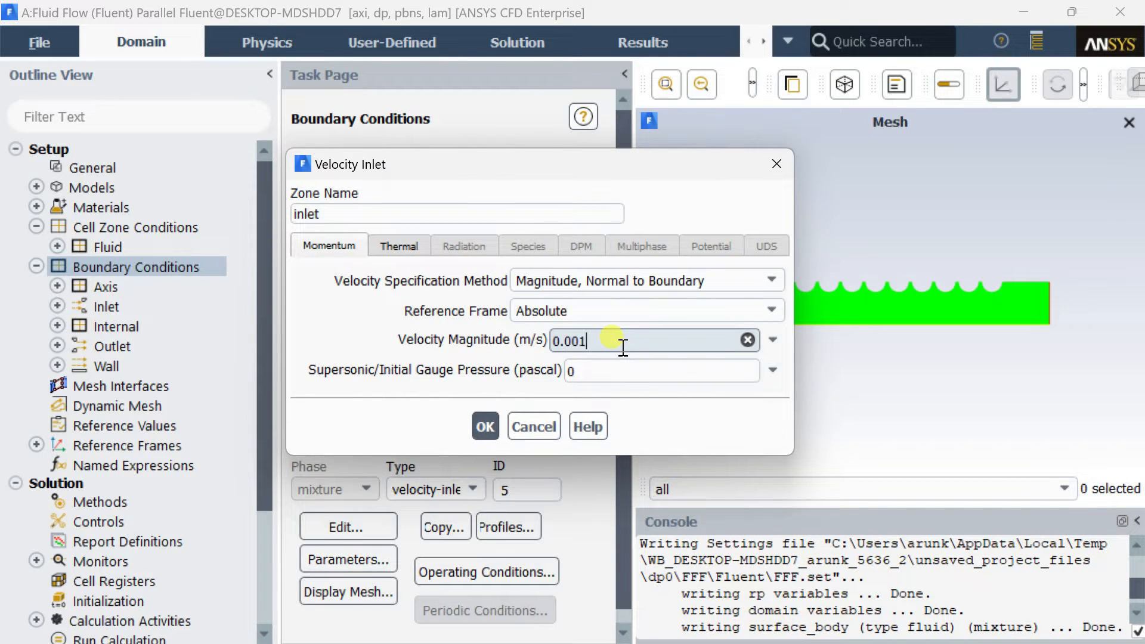
click(397, 244)
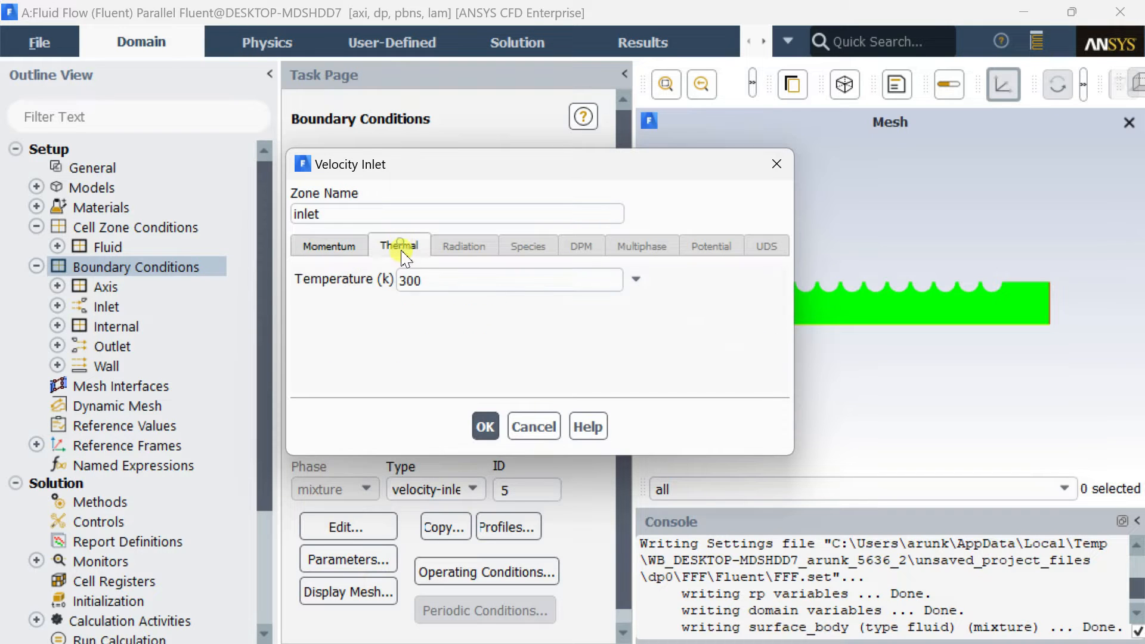
click(346, 249)
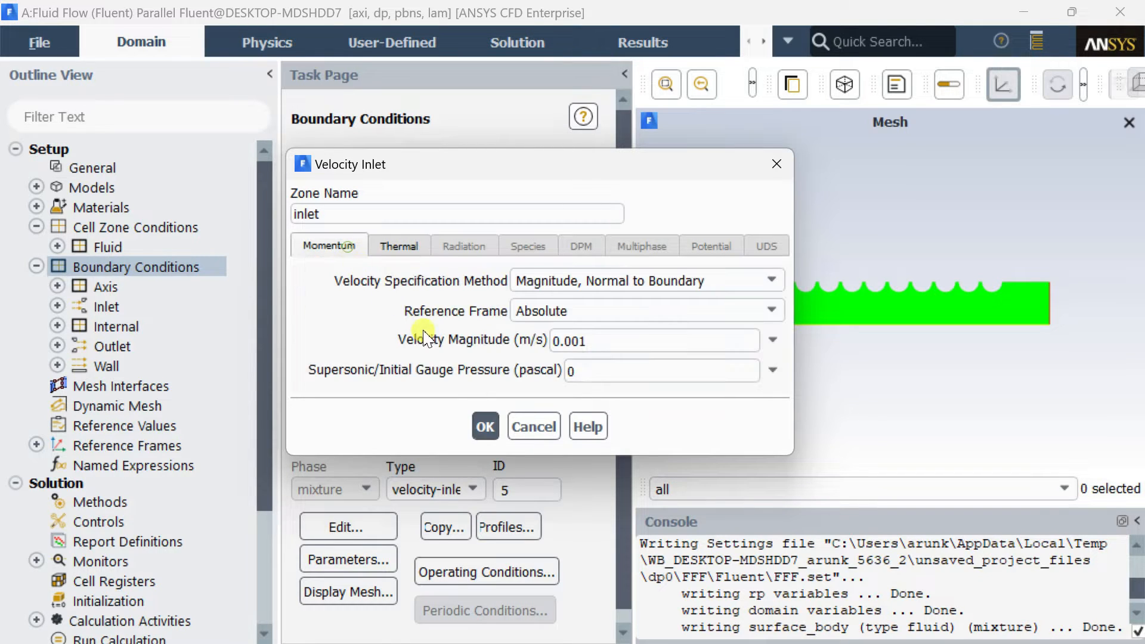
click(485, 428)
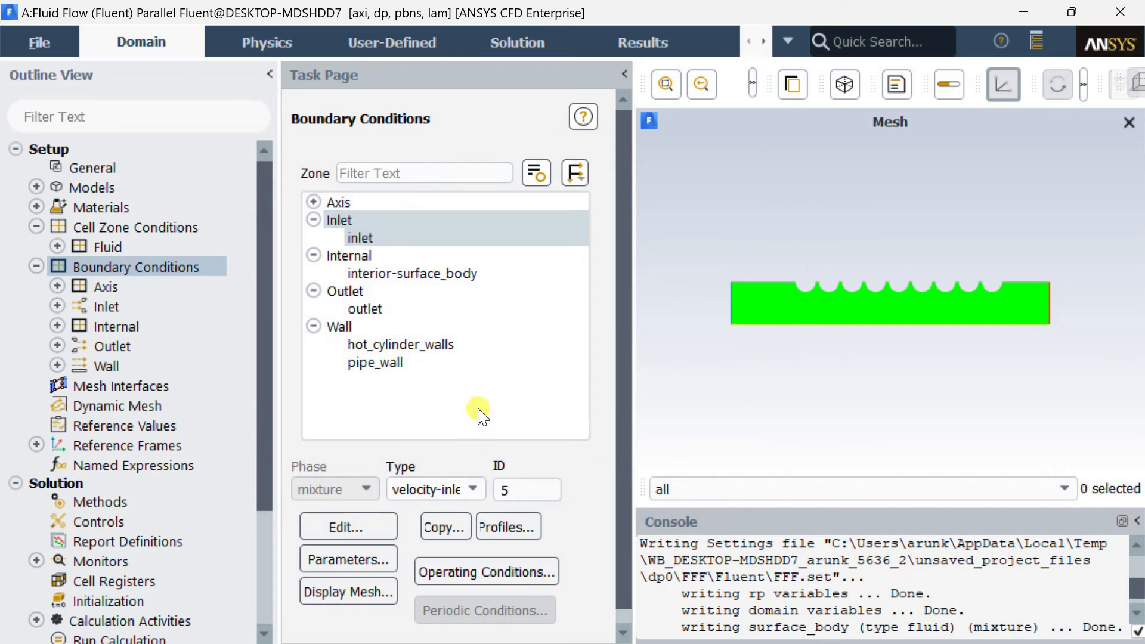
Set a fixed temperature thermal condition of 310 K on the hot_cylinder_walls zone and apply it.
click(379, 307)
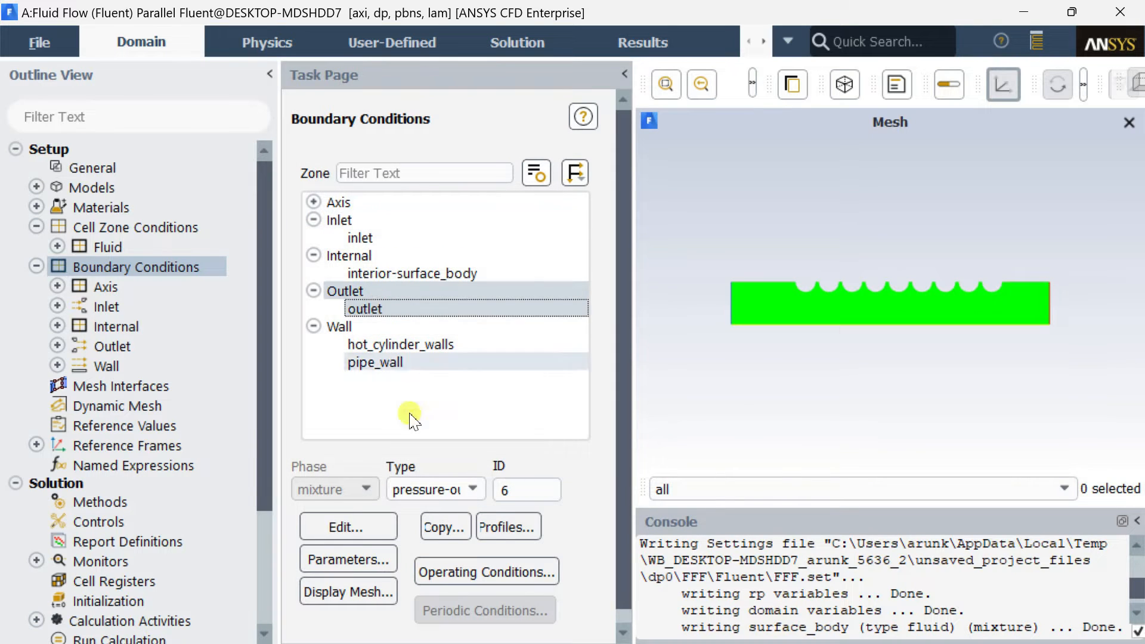
click(380, 346)
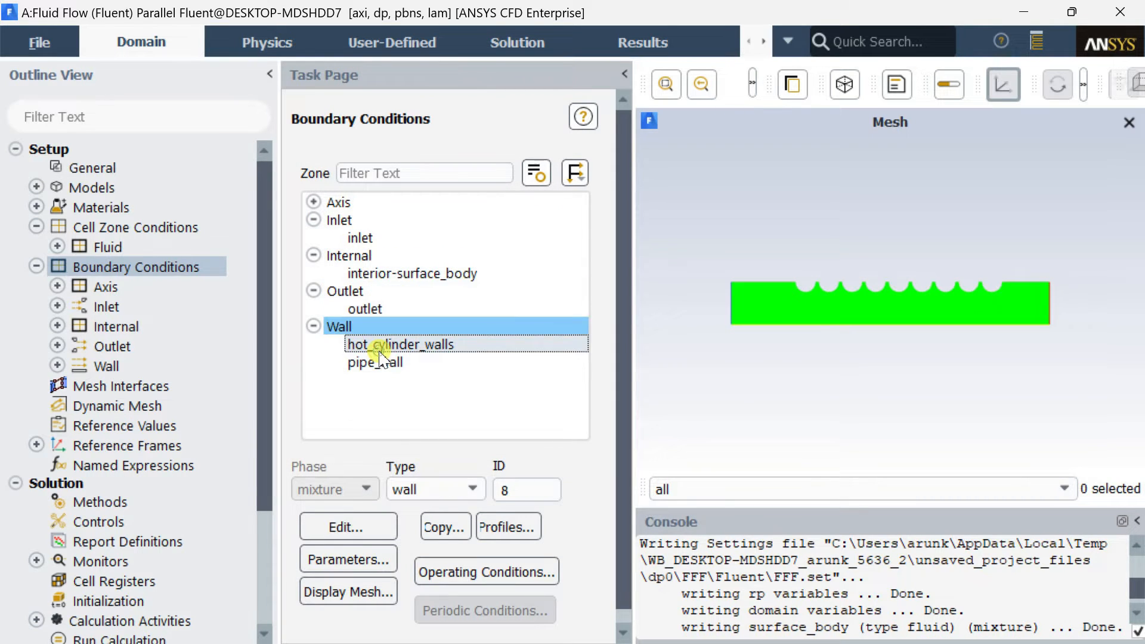
click(382, 523)
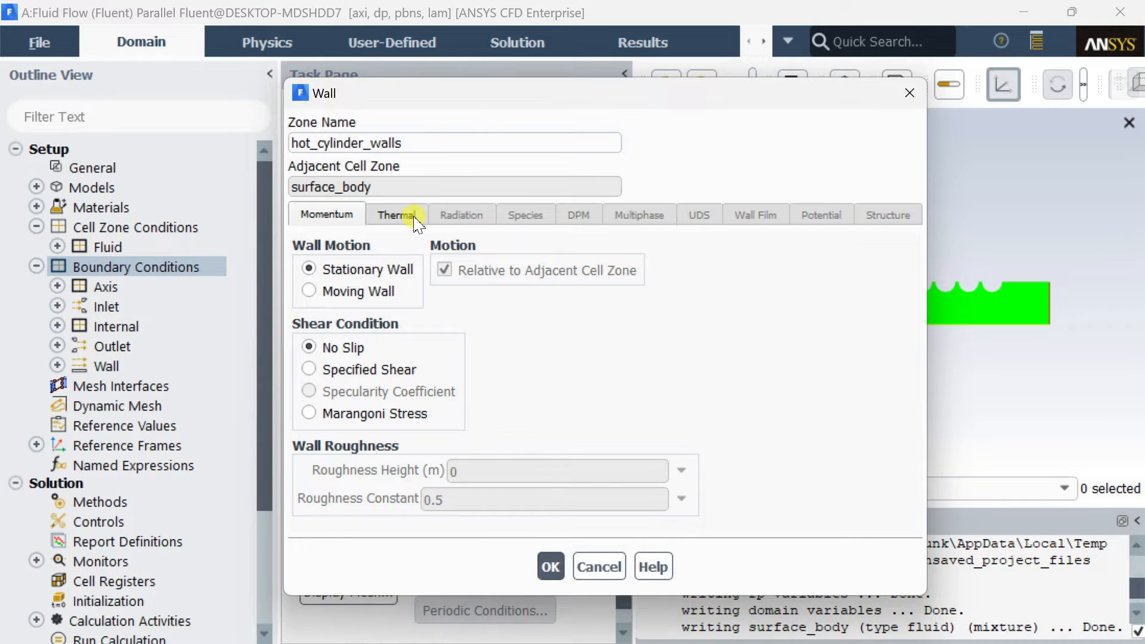
click(415, 222)
click(375, 292)
click(736, 268)
drag(736, 268, 585, 272)
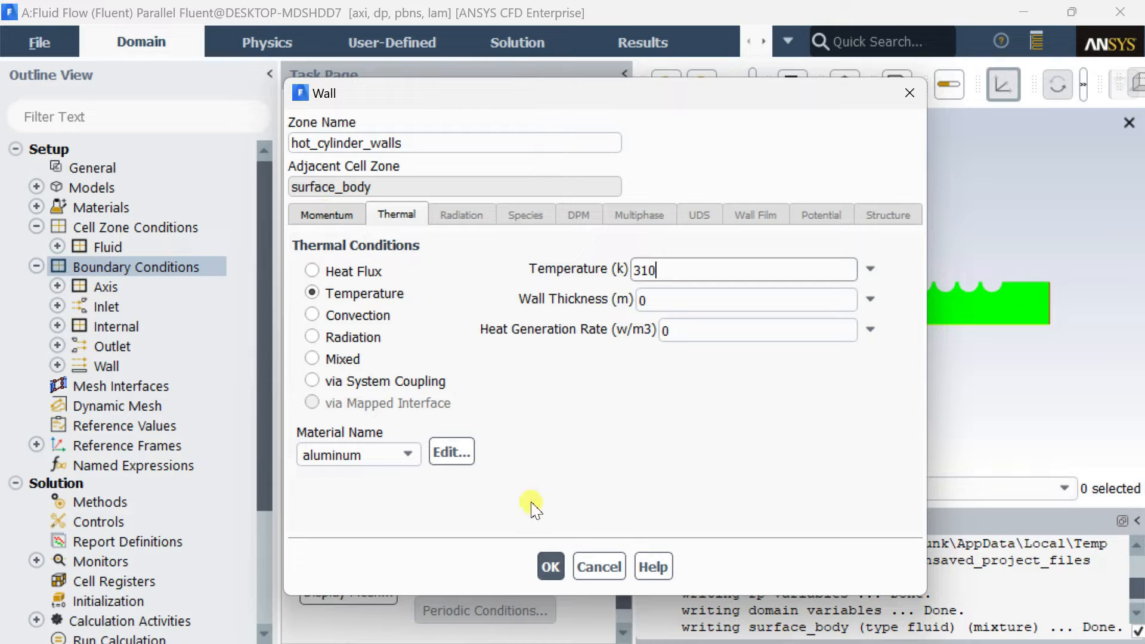
click(550, 565)
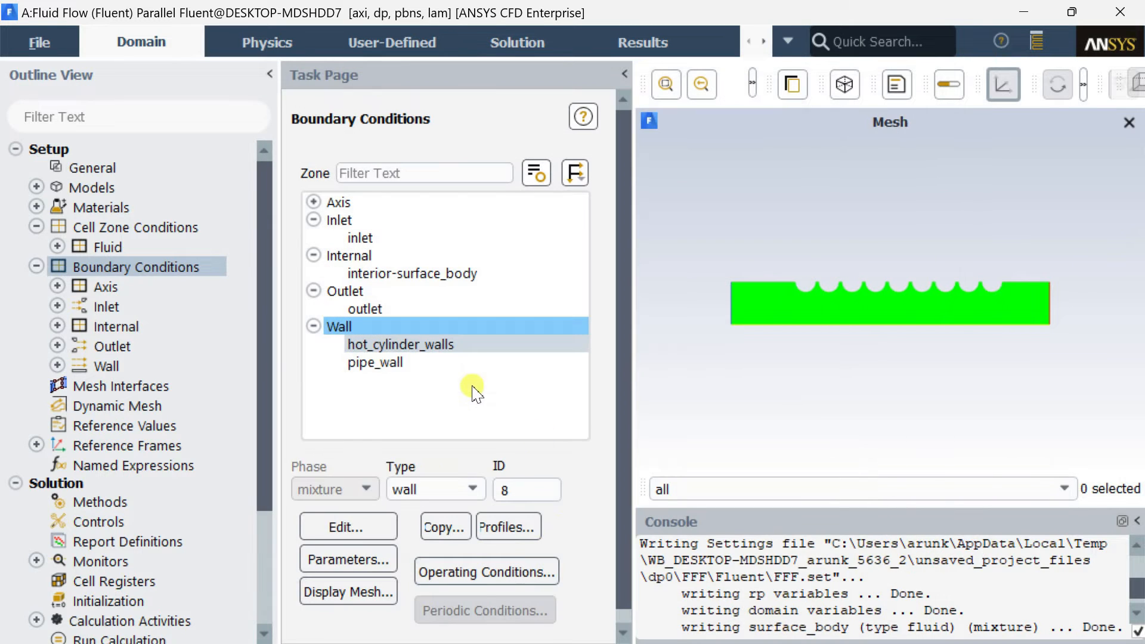
Check the thermal condition of the pipe_wall zone and accept its settings.
click(456, 365)
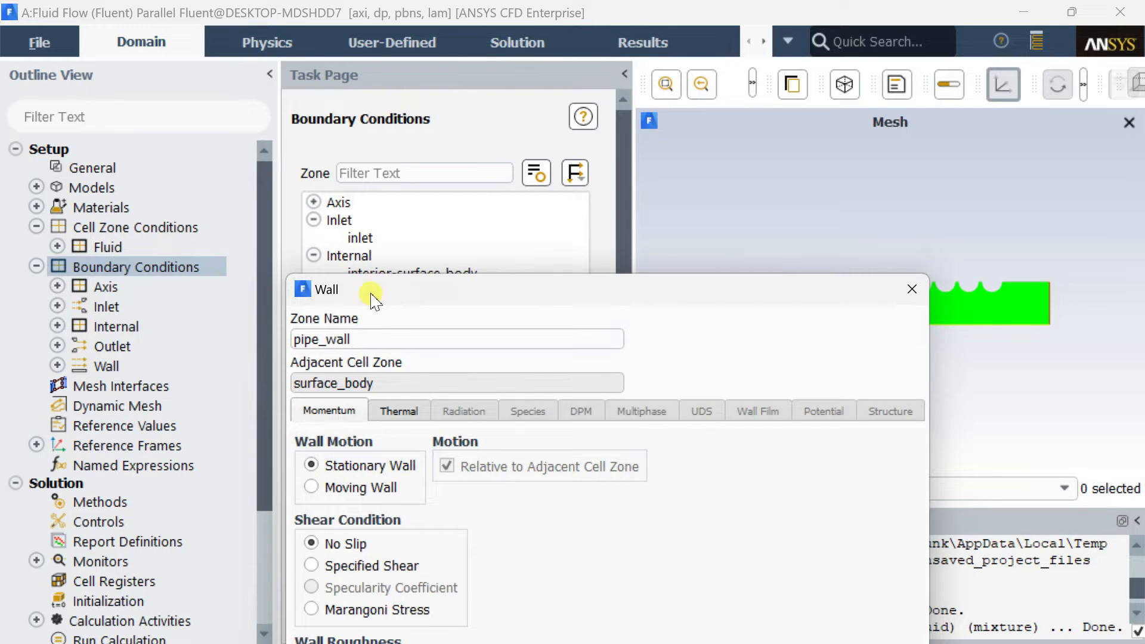
drag(372, 219, 353, 93)
click(376, 201)
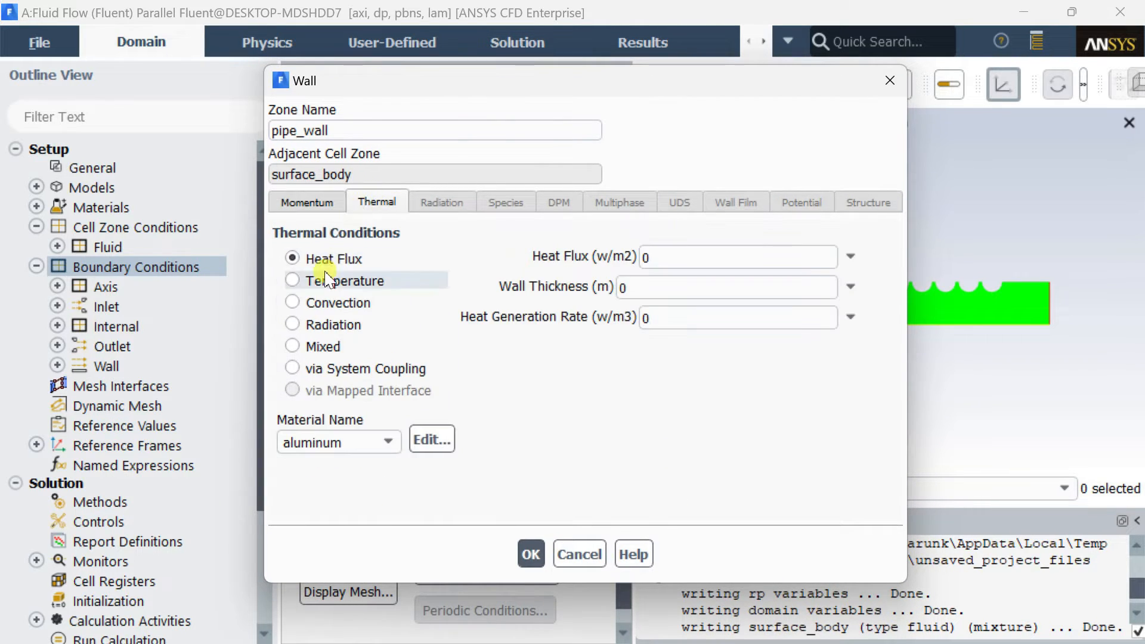
click(531, 555)
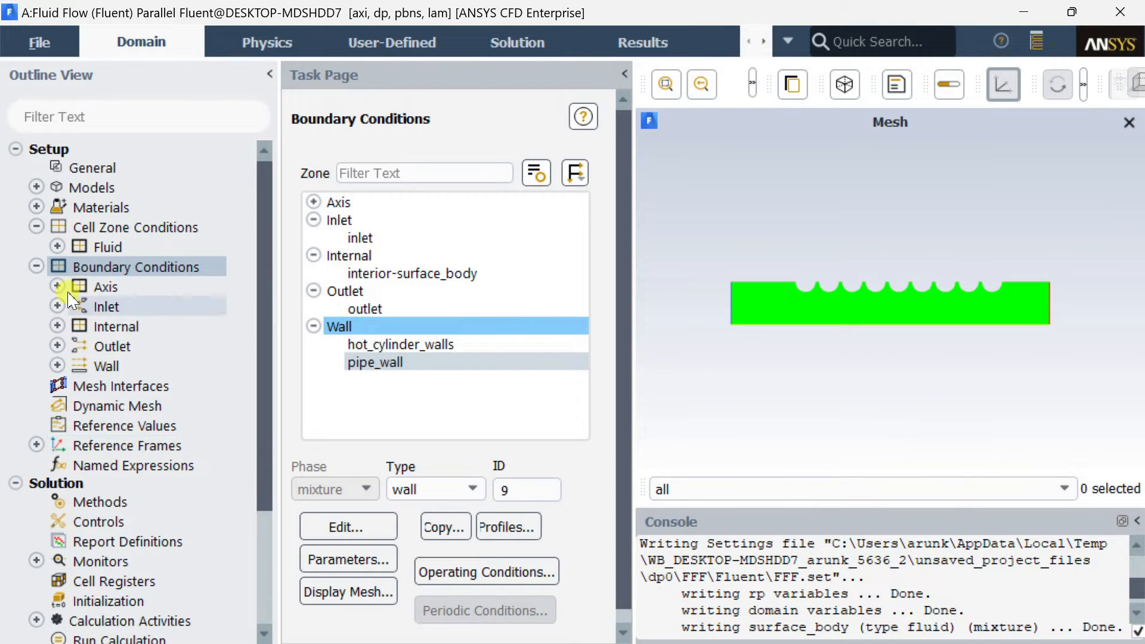
Set the gradient spatial discretization in the solution methods to Green-Gauss Cell Based.
click(36, 267)
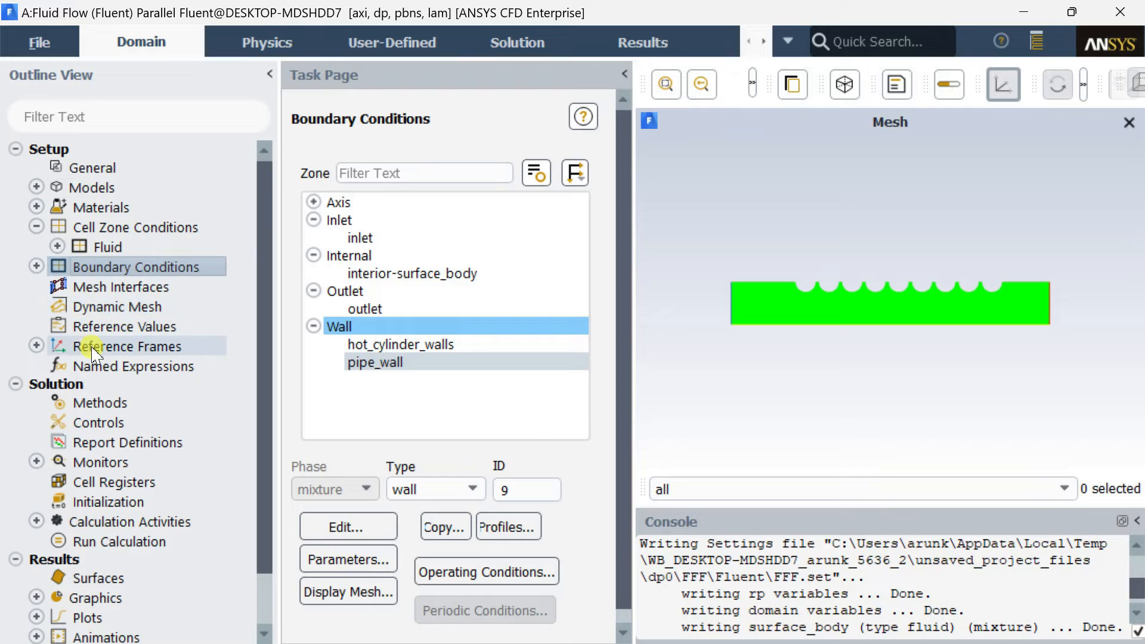
click(92, 402)
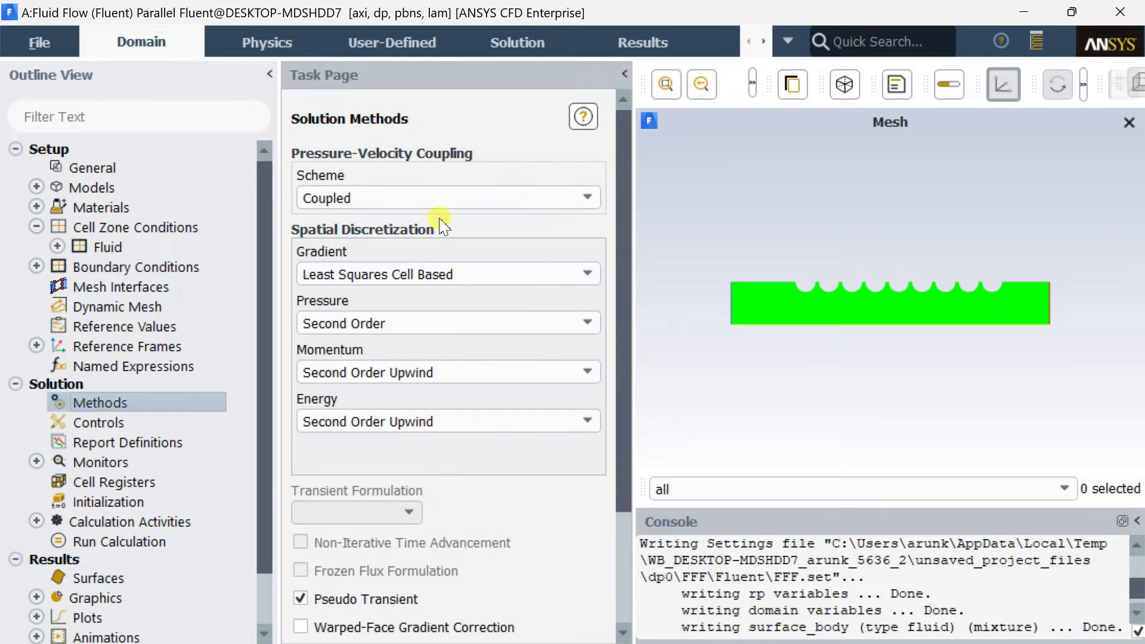
click(447, 277)
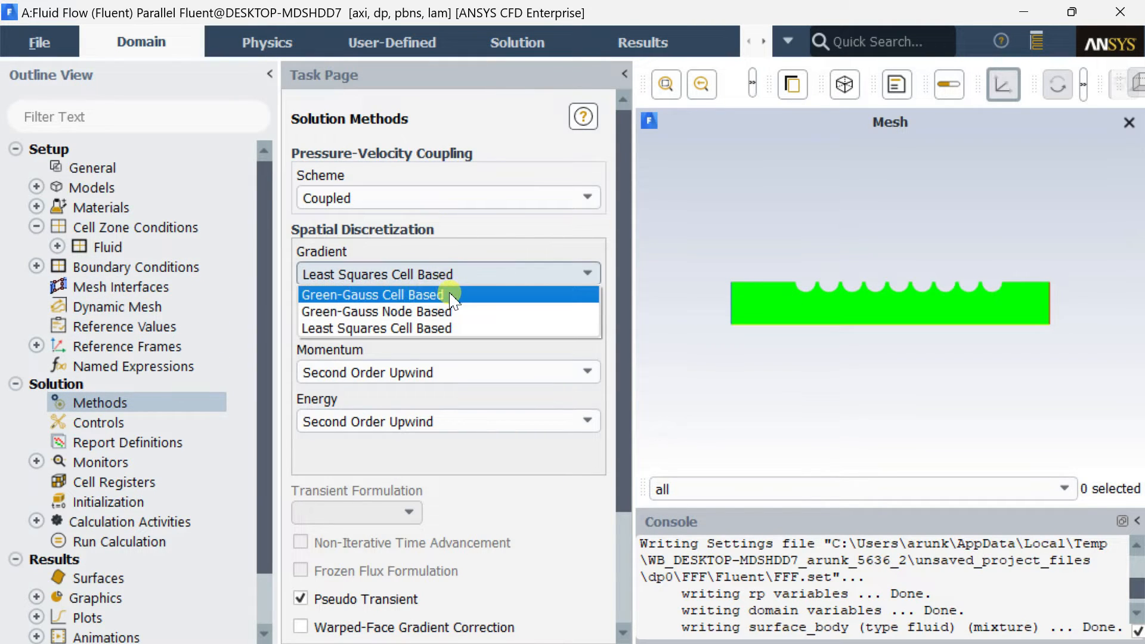
click(451, 298)
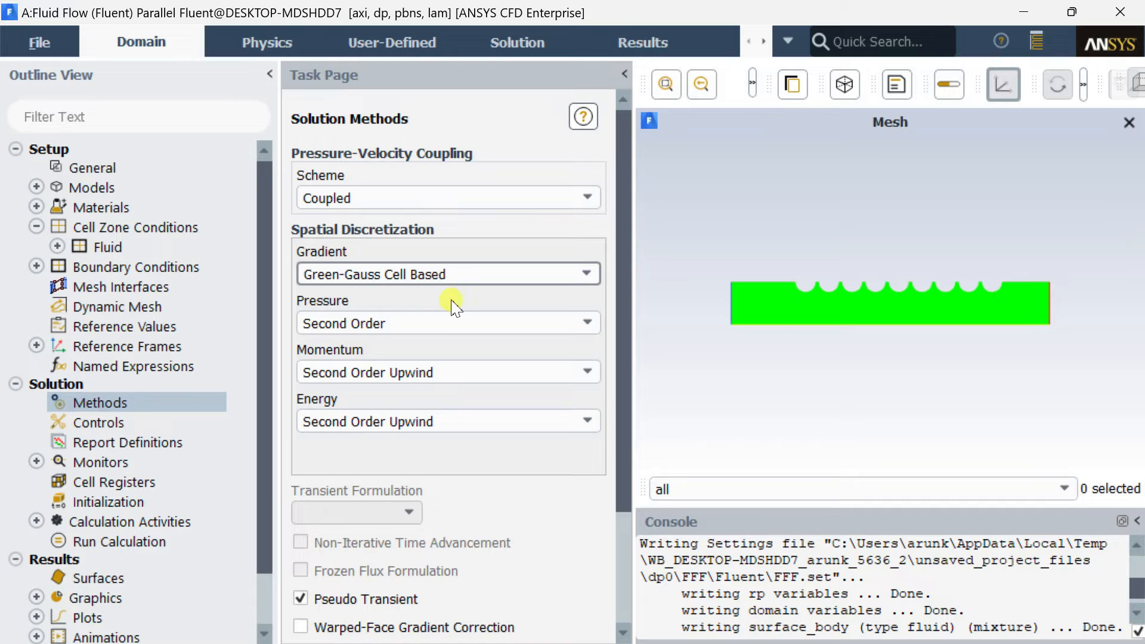
scroll(459, 322, down, 5)
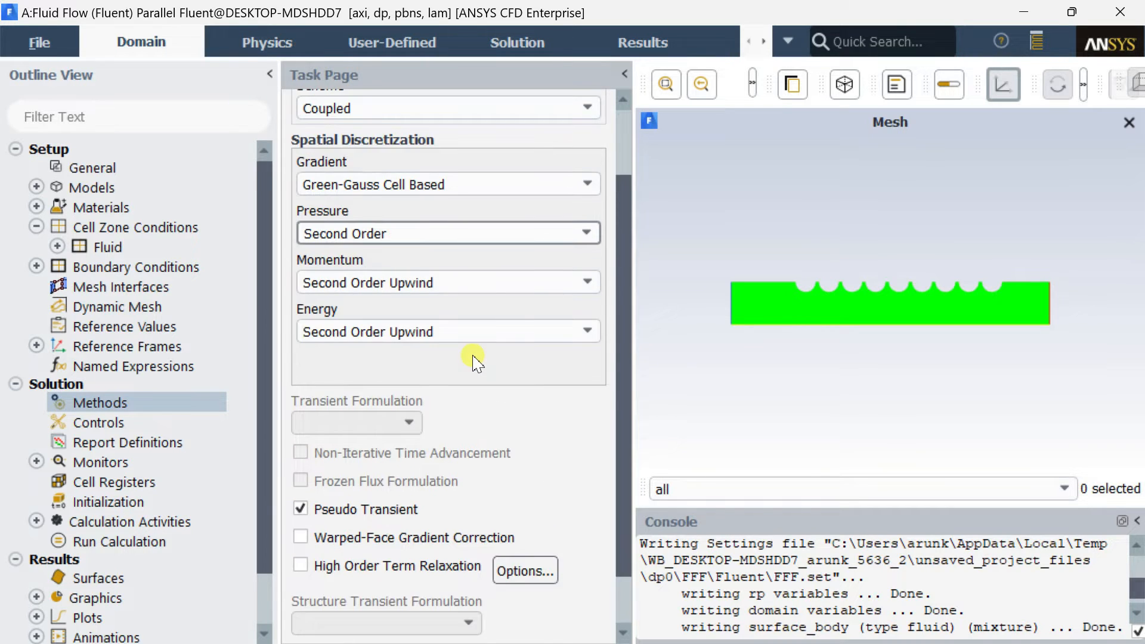
scroll(473, 286, down, 2)
Set the absolute convergence criterion of the energy residual to 1e-30 and apply it.
double_click(158, 463)
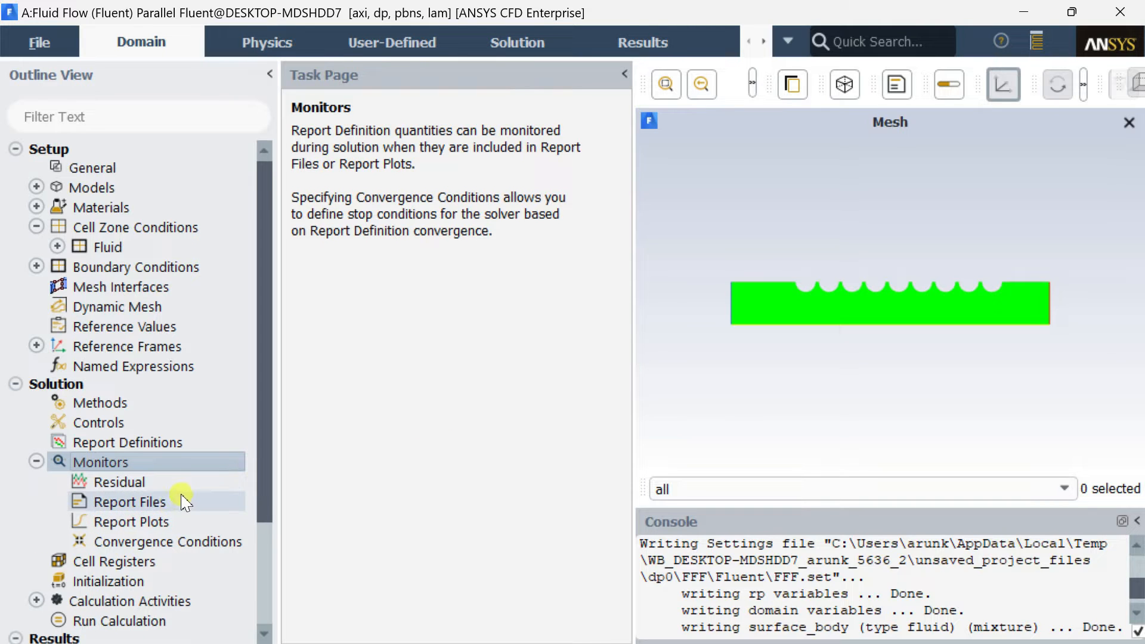
click(184, 482)
double_click(184, 482)
drag(393, 290, 343, 85)
drag(835, 262, 818, 269)
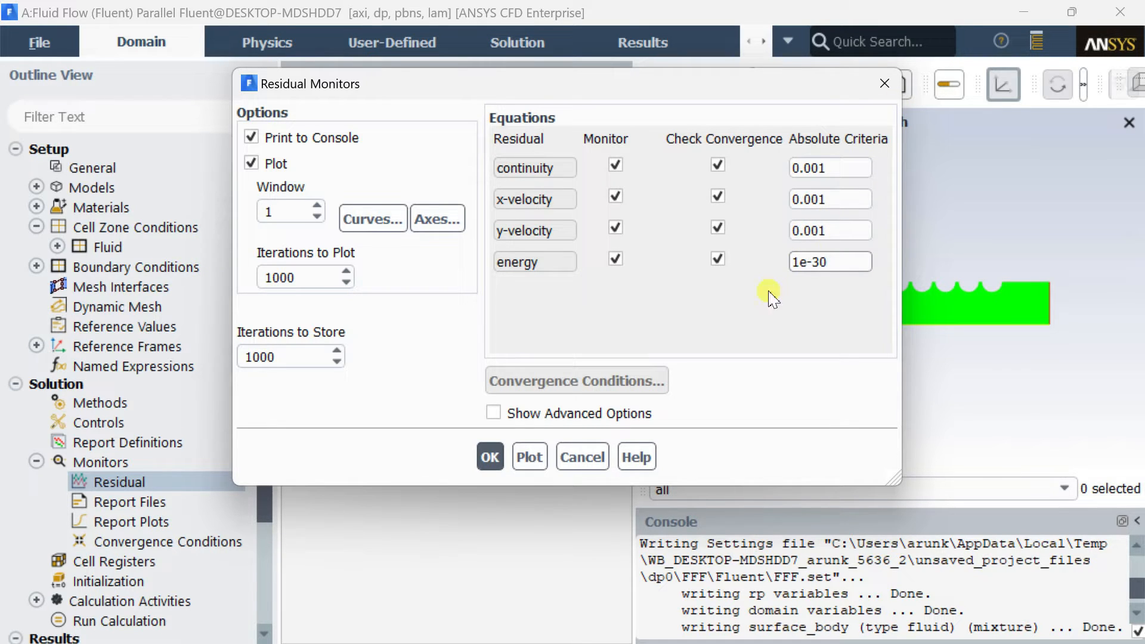
click(482, 452)
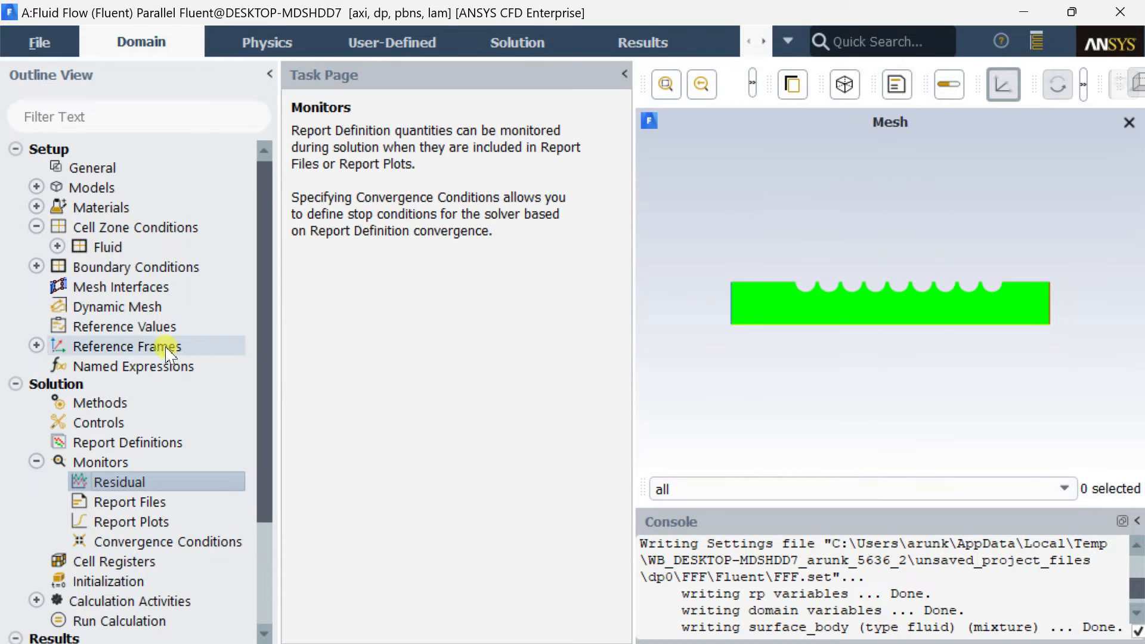
Initialize the solution with Hybrid Initialization.
click(37, 461)
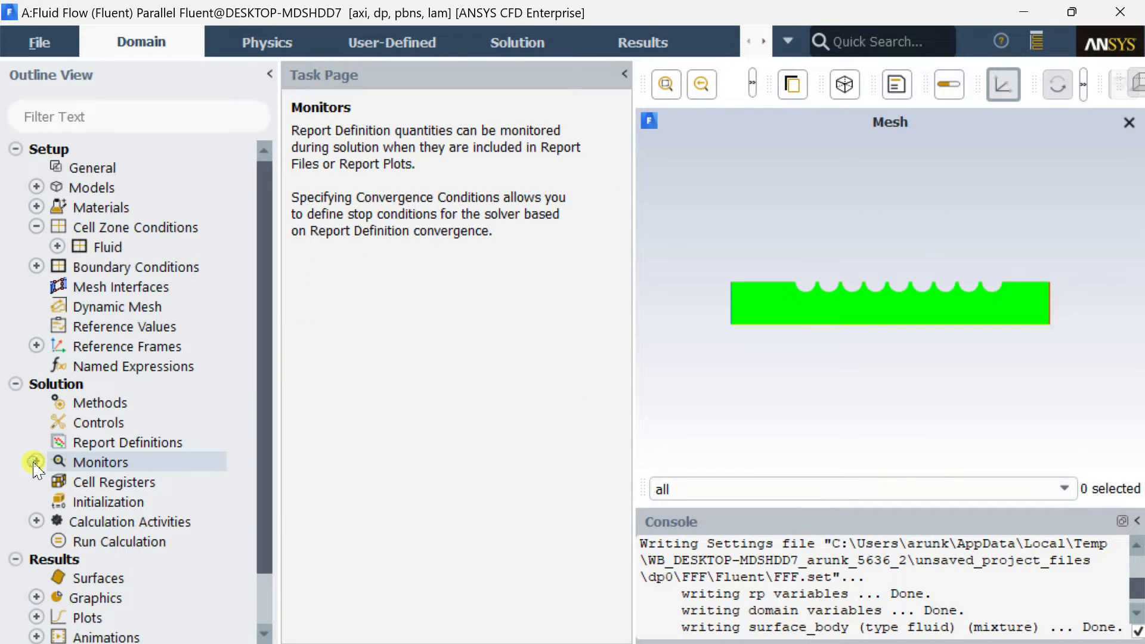
click(83, 504)
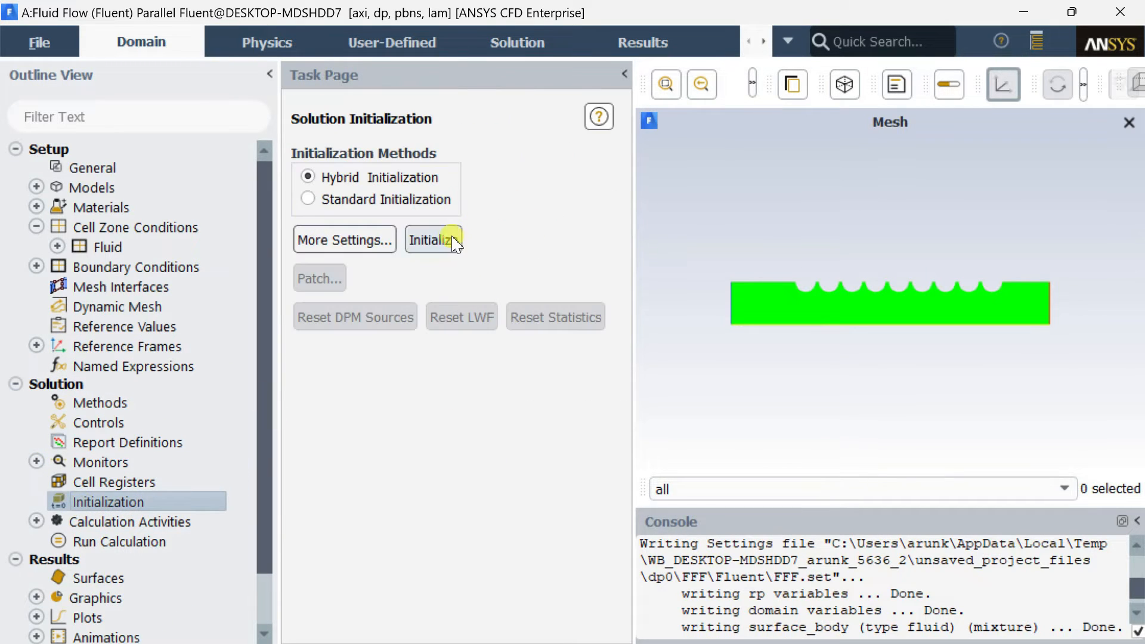
click(448, 239)
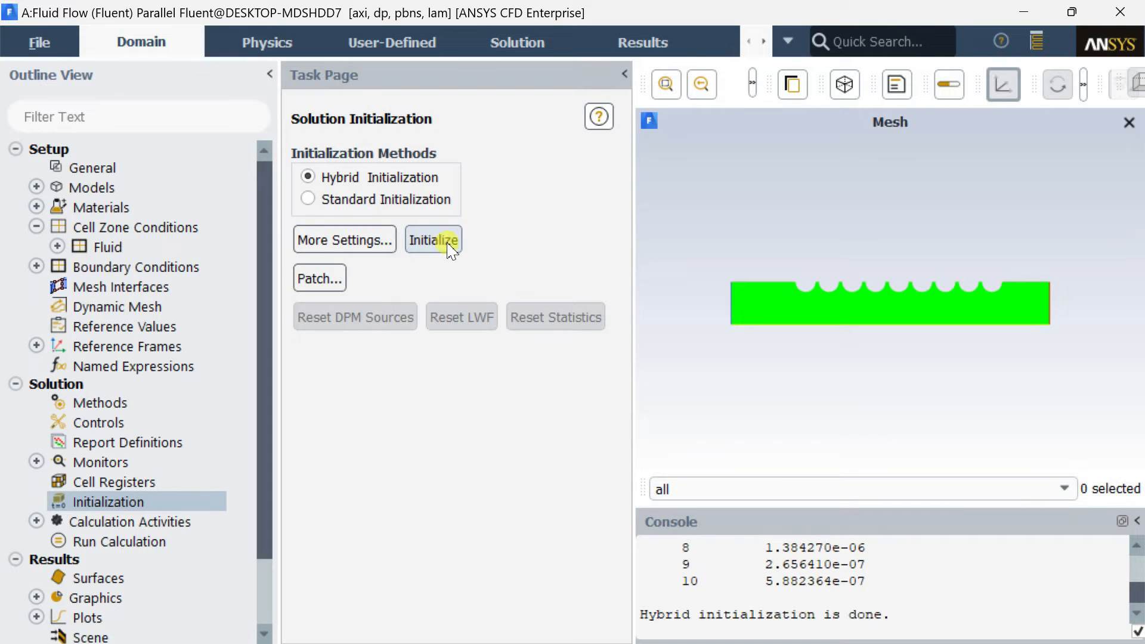
Run the calculation for 1000 iterations and check the end of the console output.
click(131, 542)
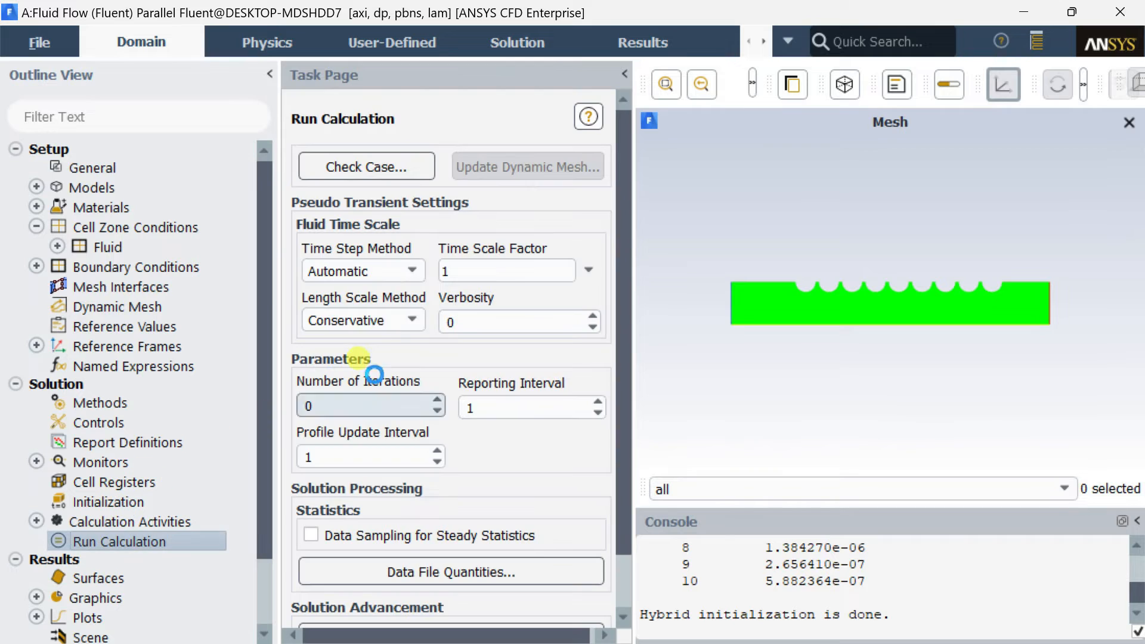
double_click(381, 411)
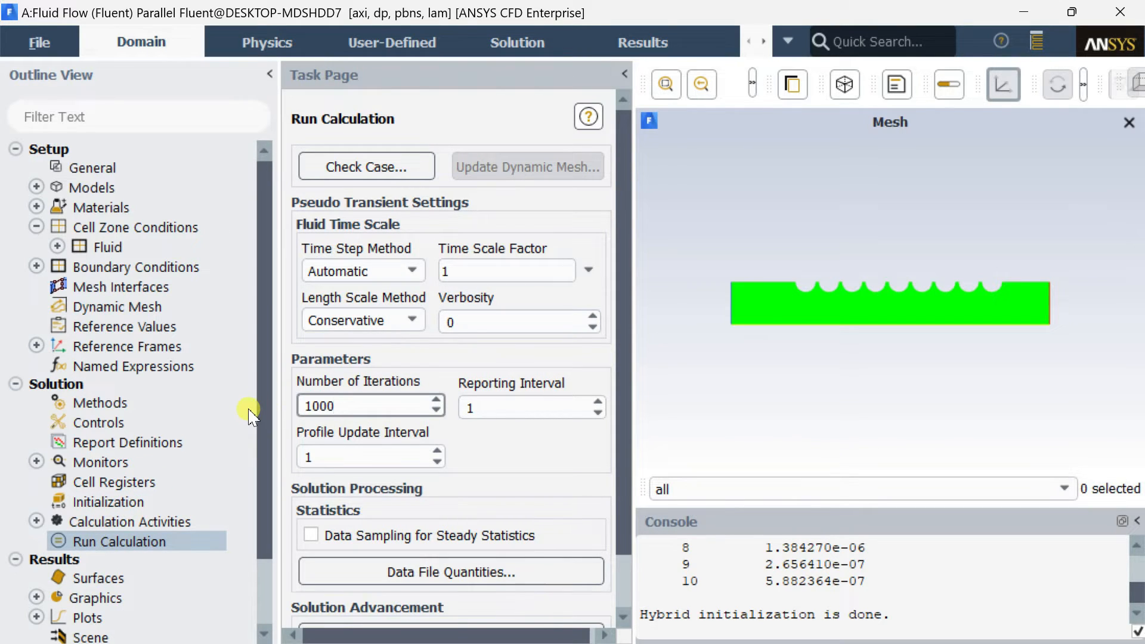
scroll(626, 473, down, 2)
click(505, 578)
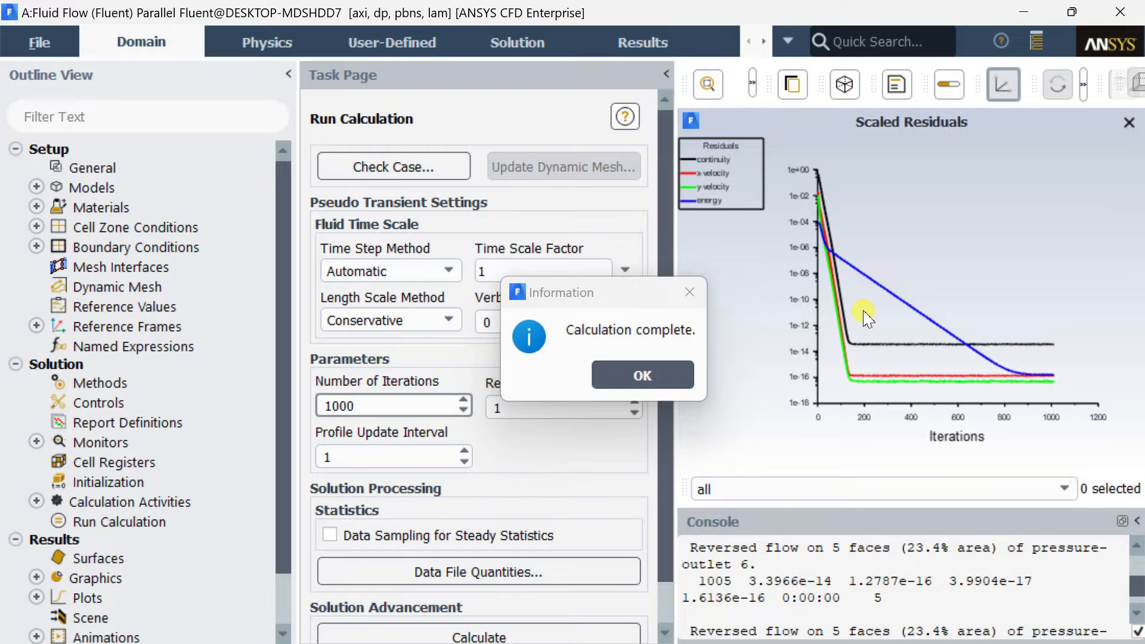
click(640, 377)
scroll(637, 441, down, 1)
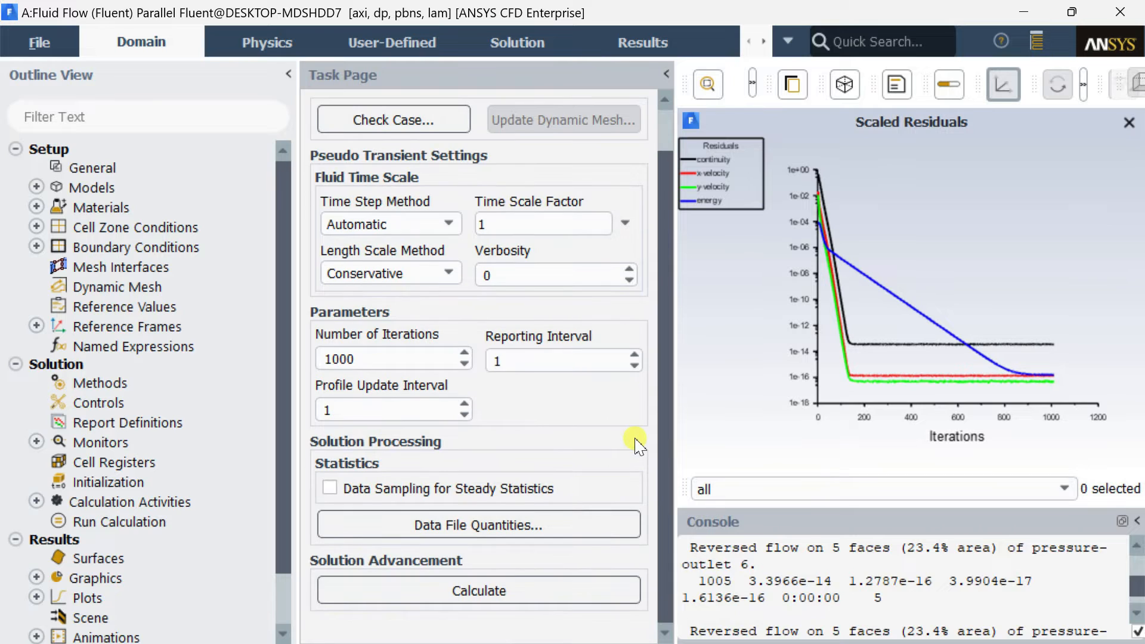
scroll(899, 603, up, 3)
scroll(898, 604, down, 5)
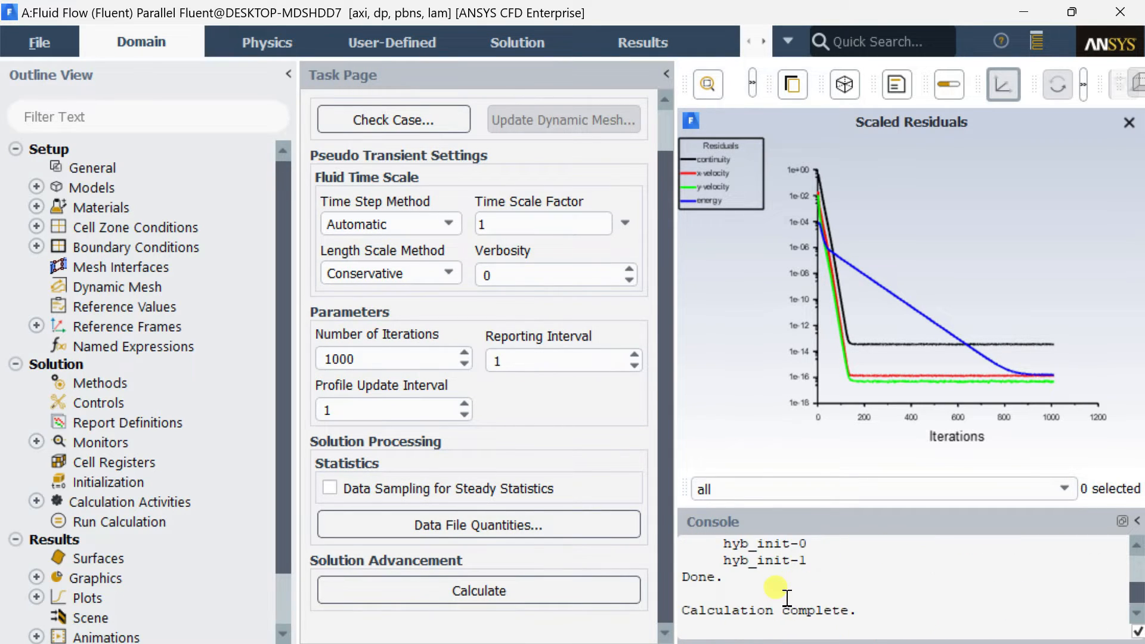
drag(701, 612, 908, 619)
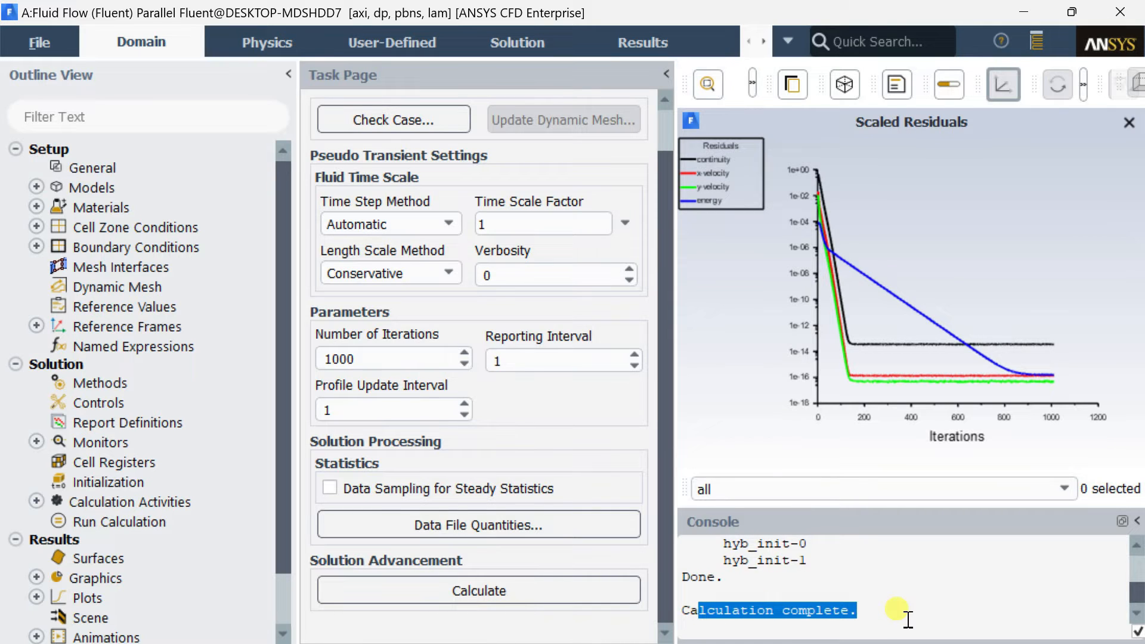
click(904, 615)
Open a Surface Integrals report and set its report type to Vertex Average.
scroll(190, 528, down, 1)
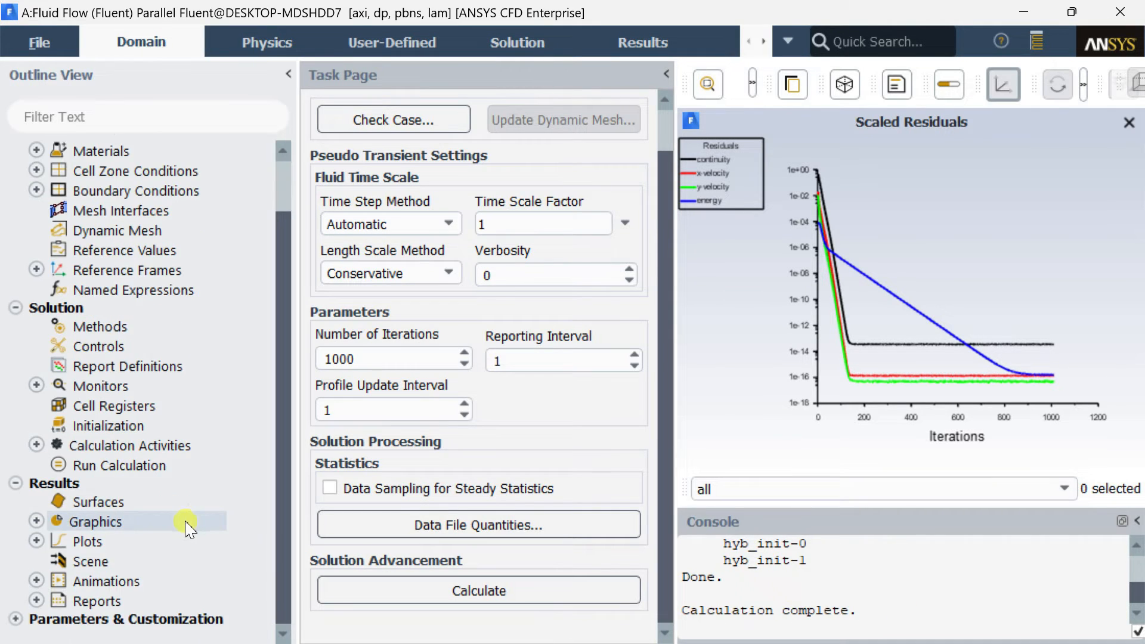
double_click(109, 603)
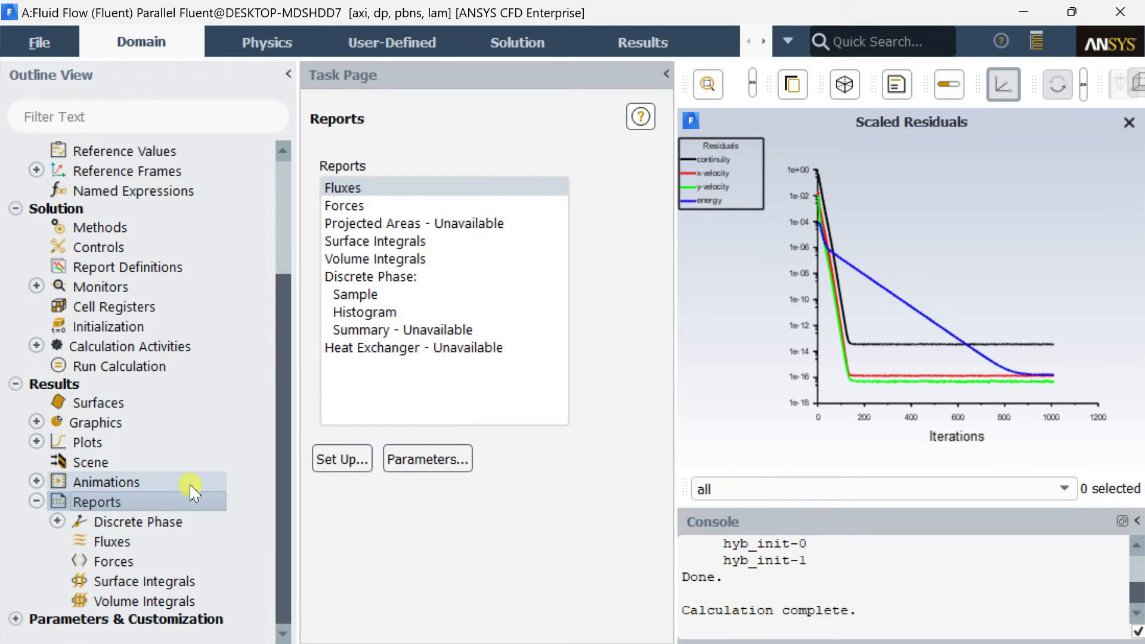
double_click(401, 242)
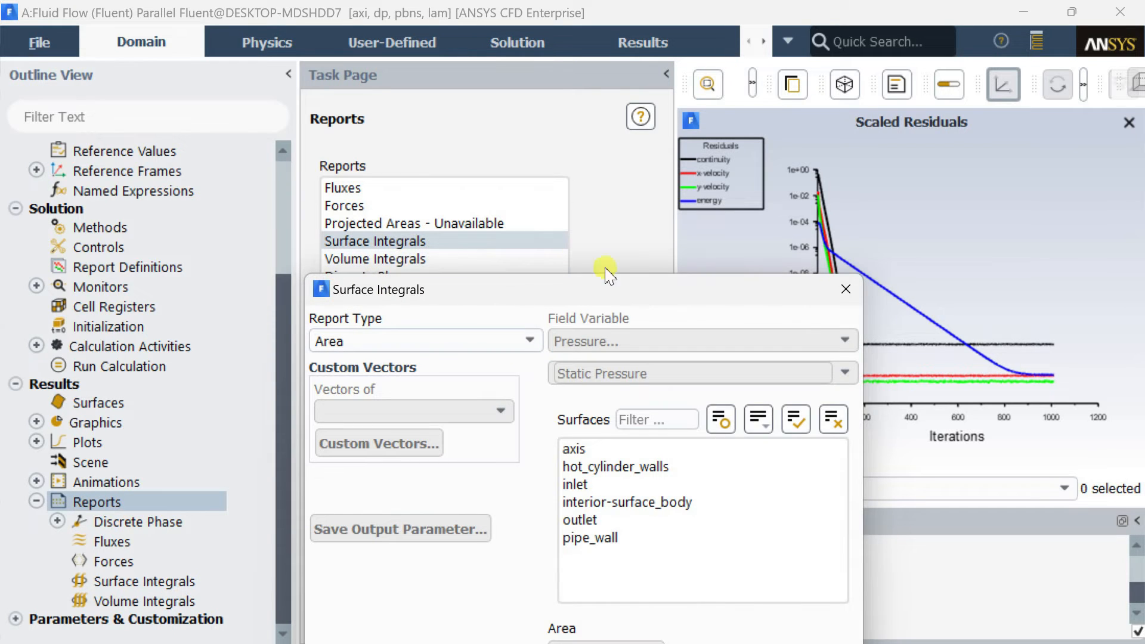
drag(590, 295, 498, 96)
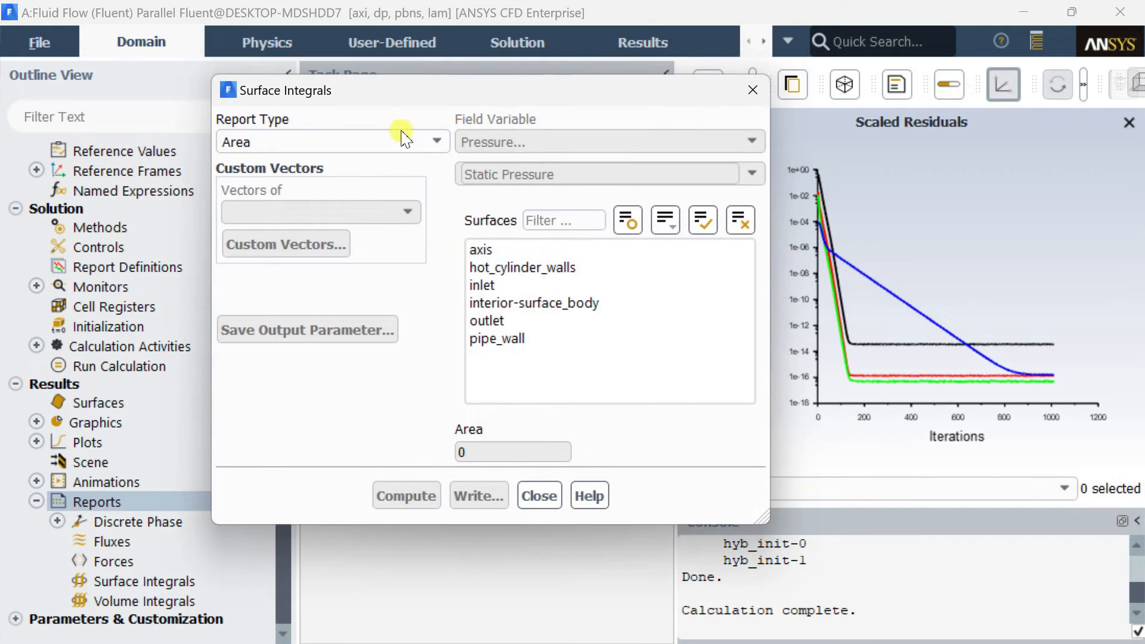
click(340, 143)
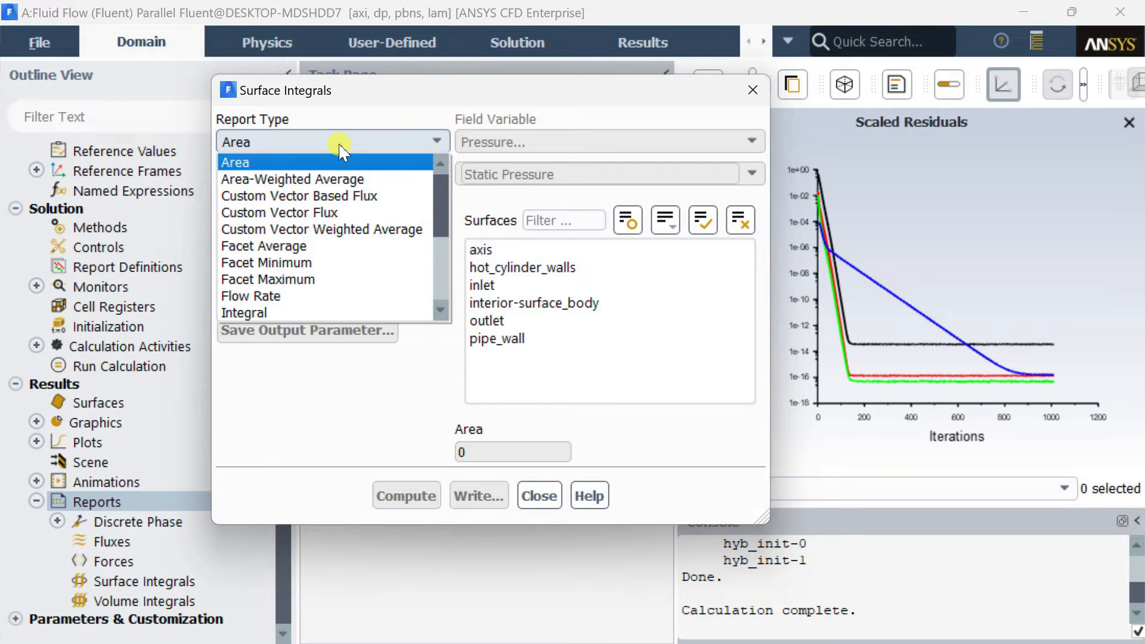
scroll(307, 230, down, 4)
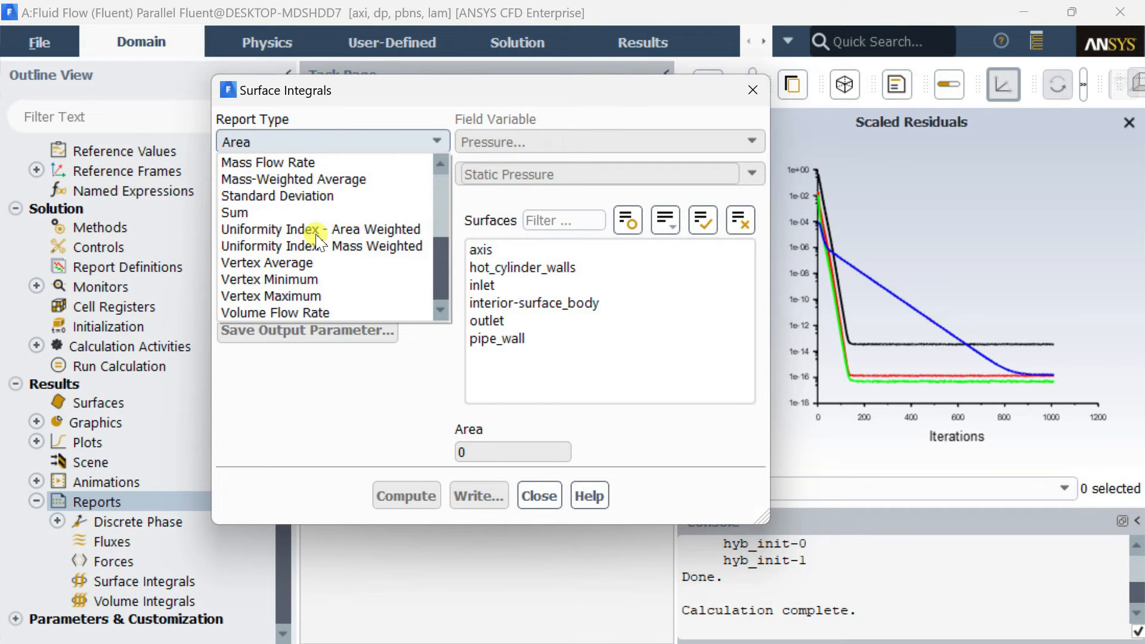
click(321, 265)
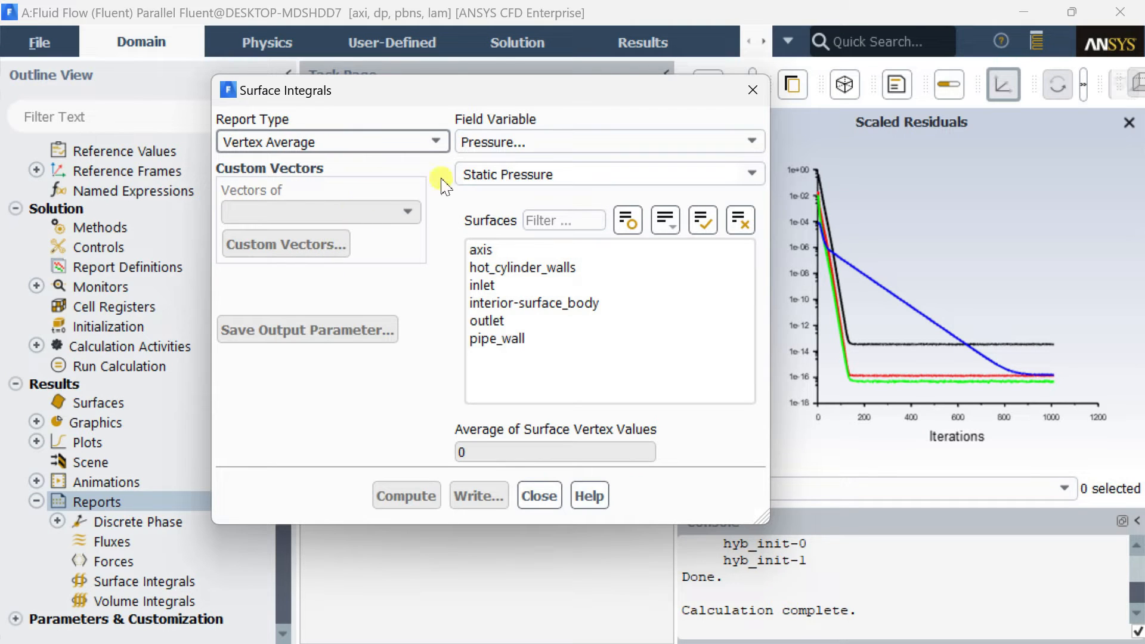
Compute the vertex average of the wall-flux variable Surface Heat Transfer Coef. on hot_cylinder_walls, and close the Surface Integrals report.
click(526, 146)
click(511, 247)
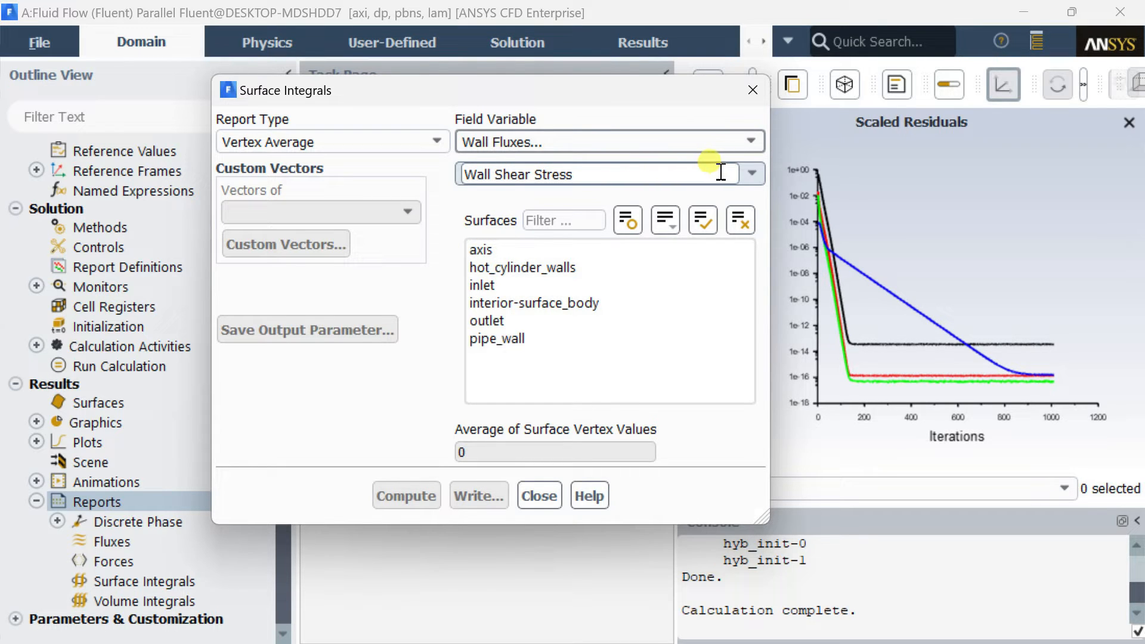
click(750, 173)
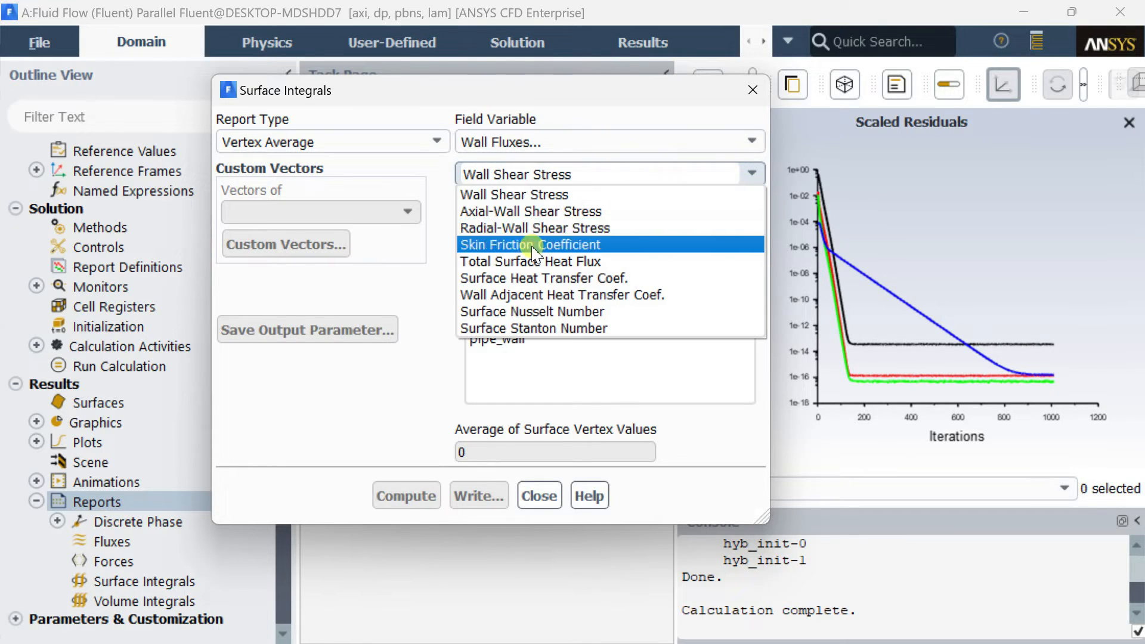
click(518, 278)
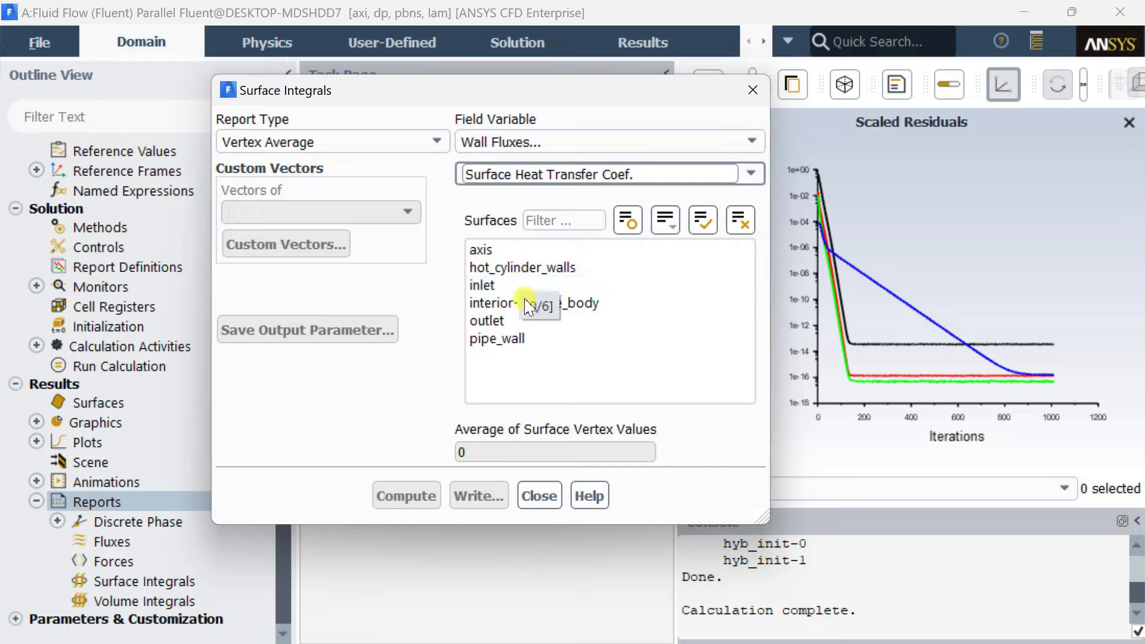
click(537, 270)
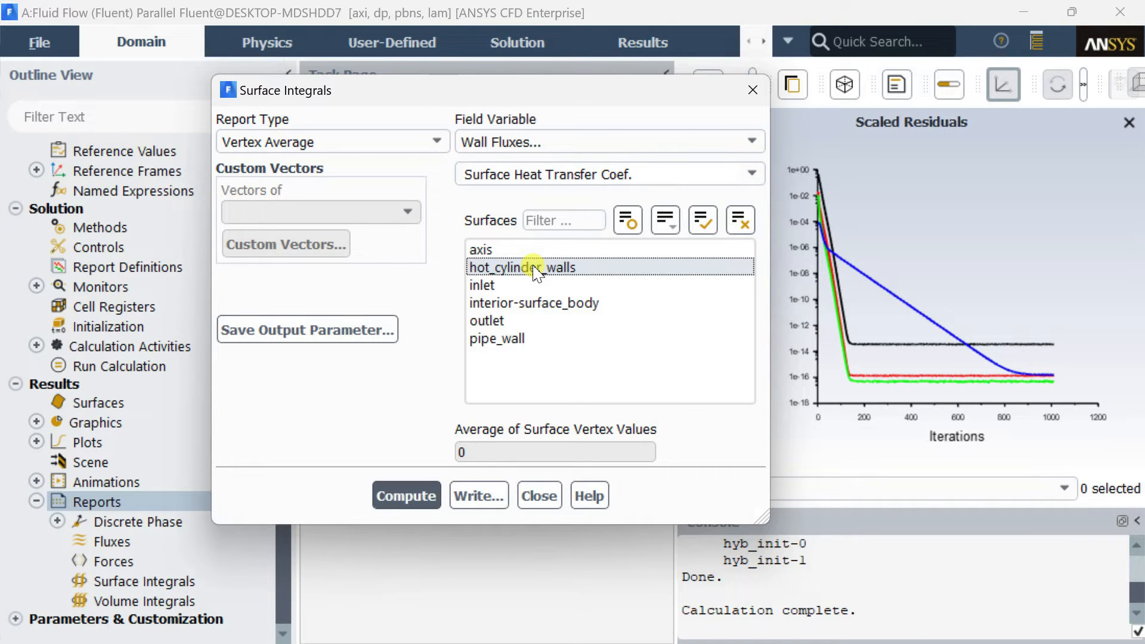
click(406, 496)
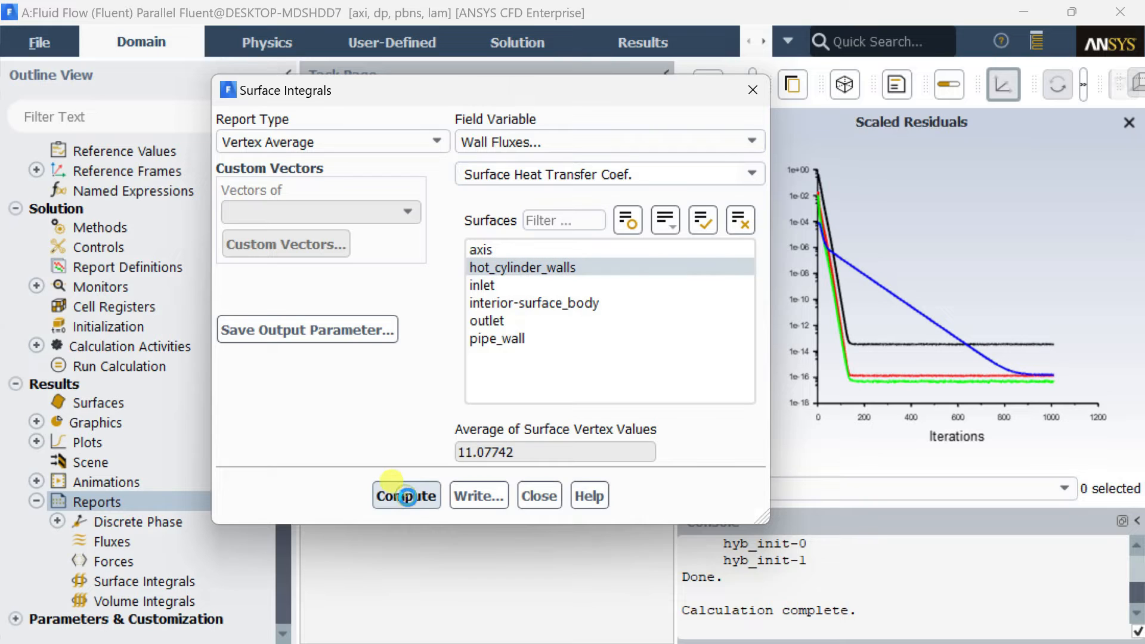
drag(536, 453, 435, 435)
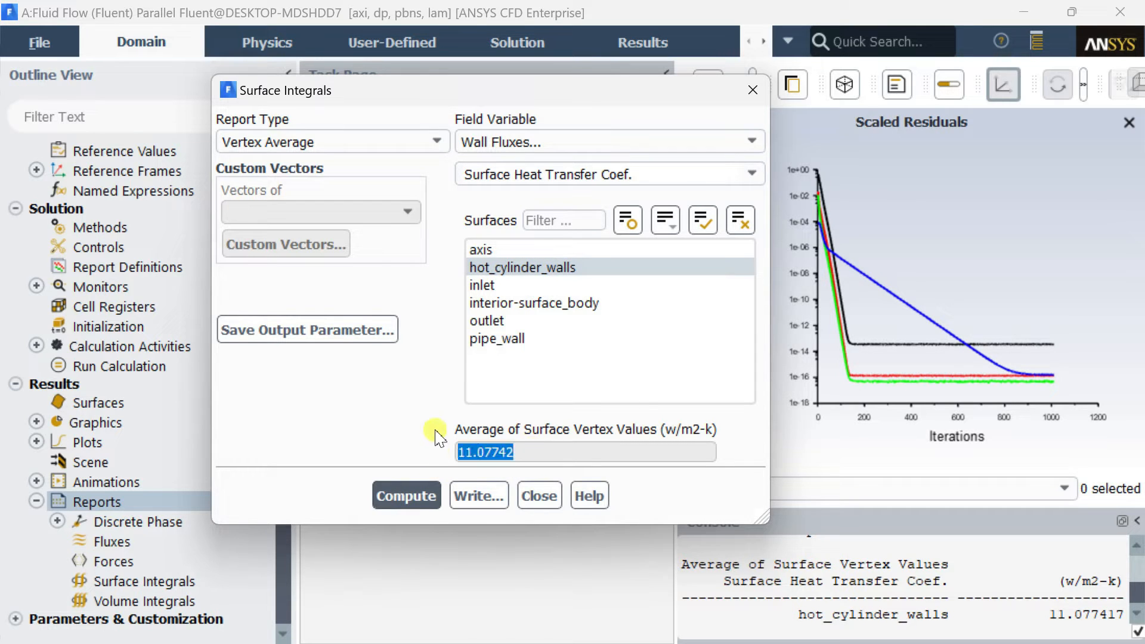
click(555, 506)
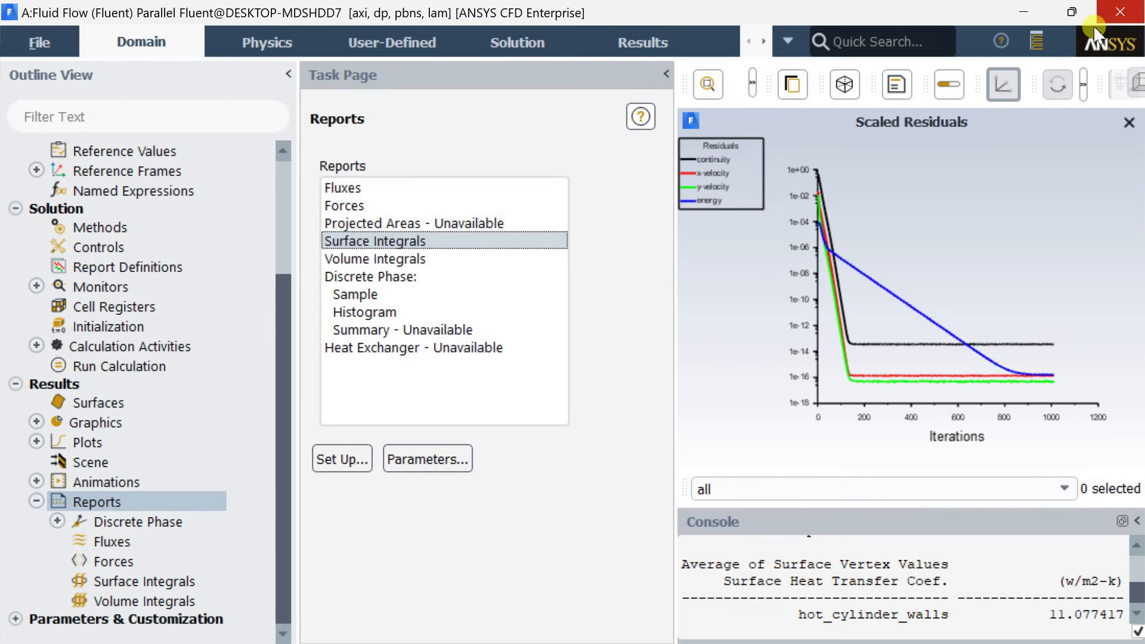
Quit Fluent, using the settings changes for the current calculation only.
click(1120, 13)
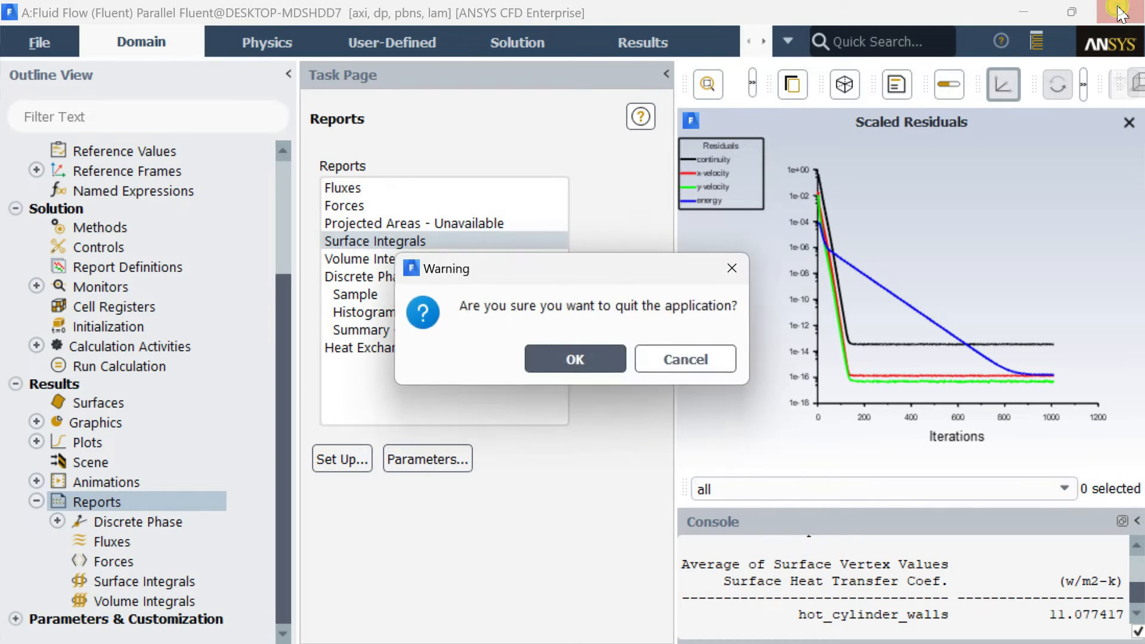
click(583, 362)
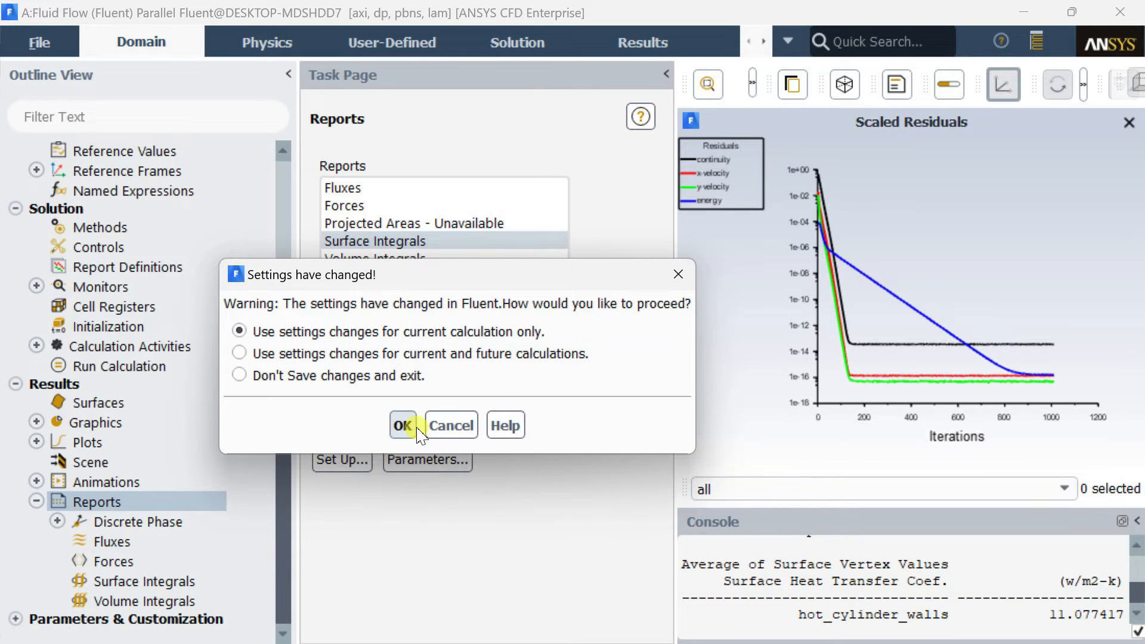
click(403, 426)
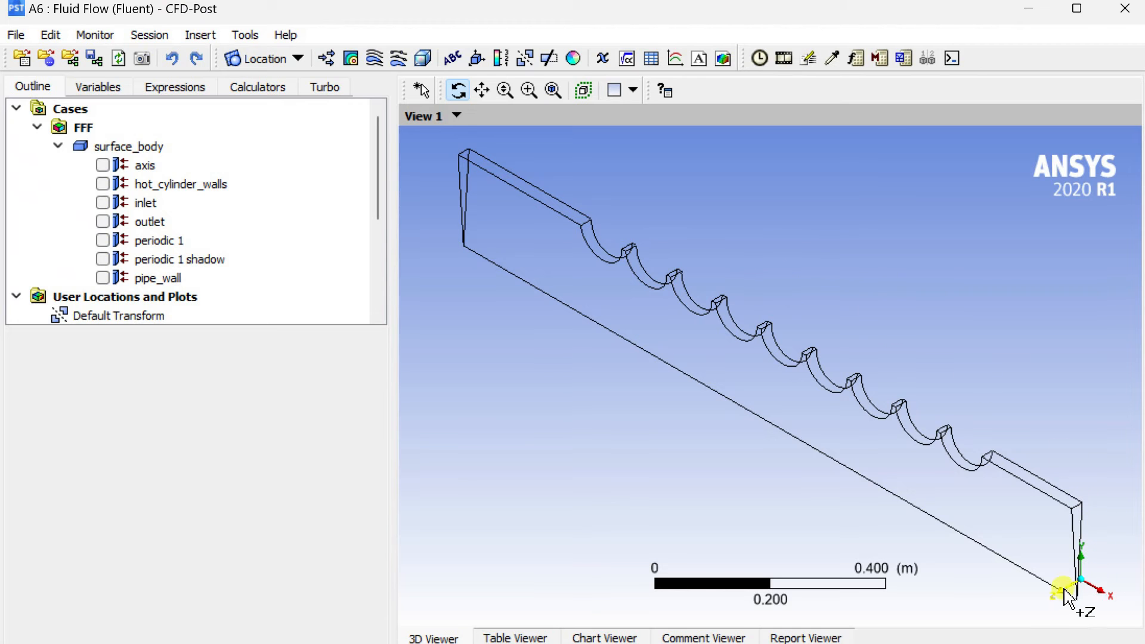
Switch to CFD-Post and insert a contour located on the periodic 1 surface, seen from the +Z direction.
click(1067, 595)
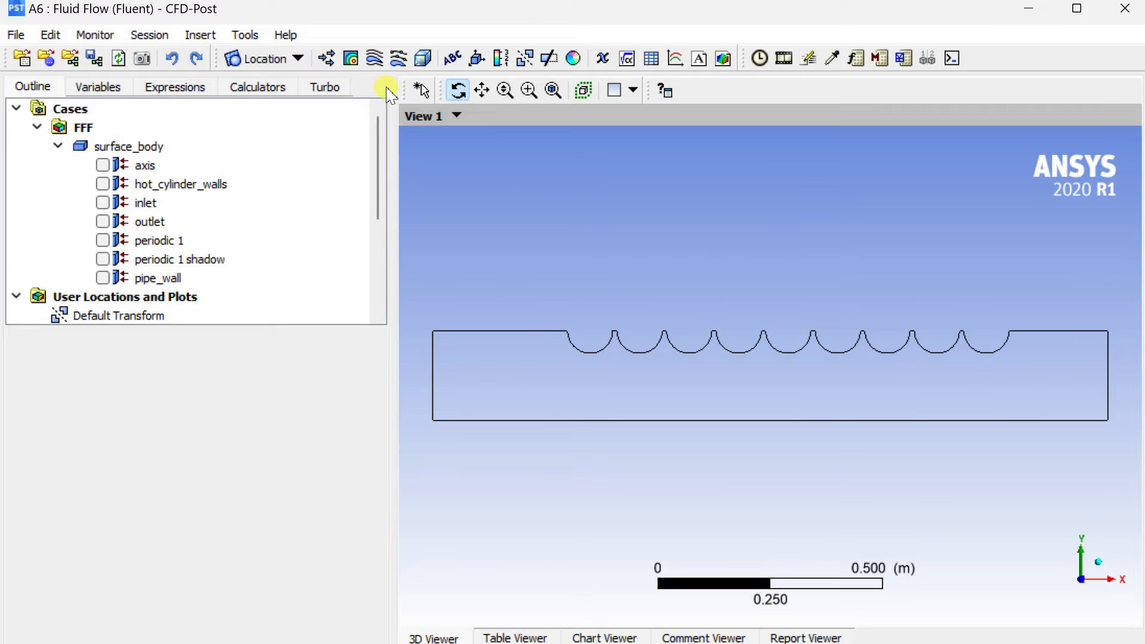
click(352, 58)
click(424, 142)
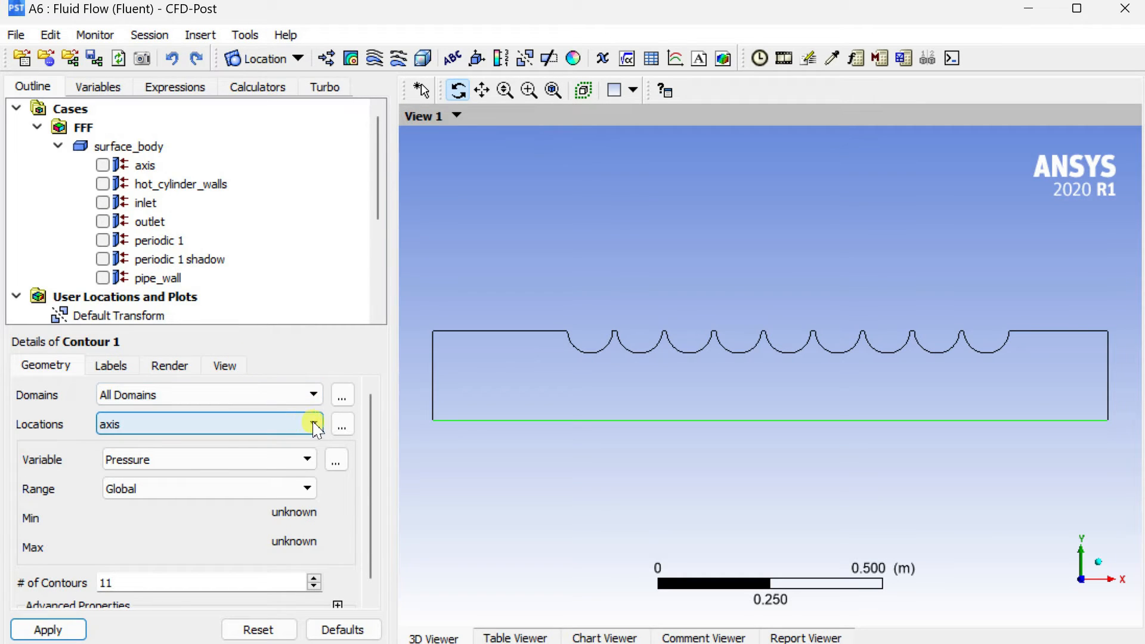
click(342, 424)
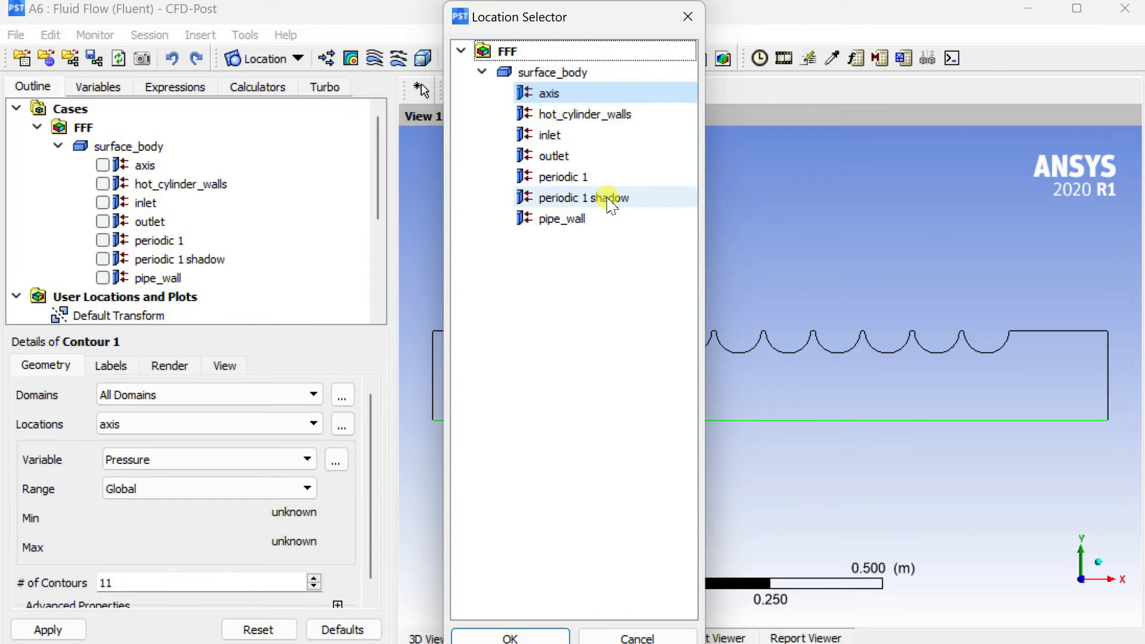
click(598, 179)
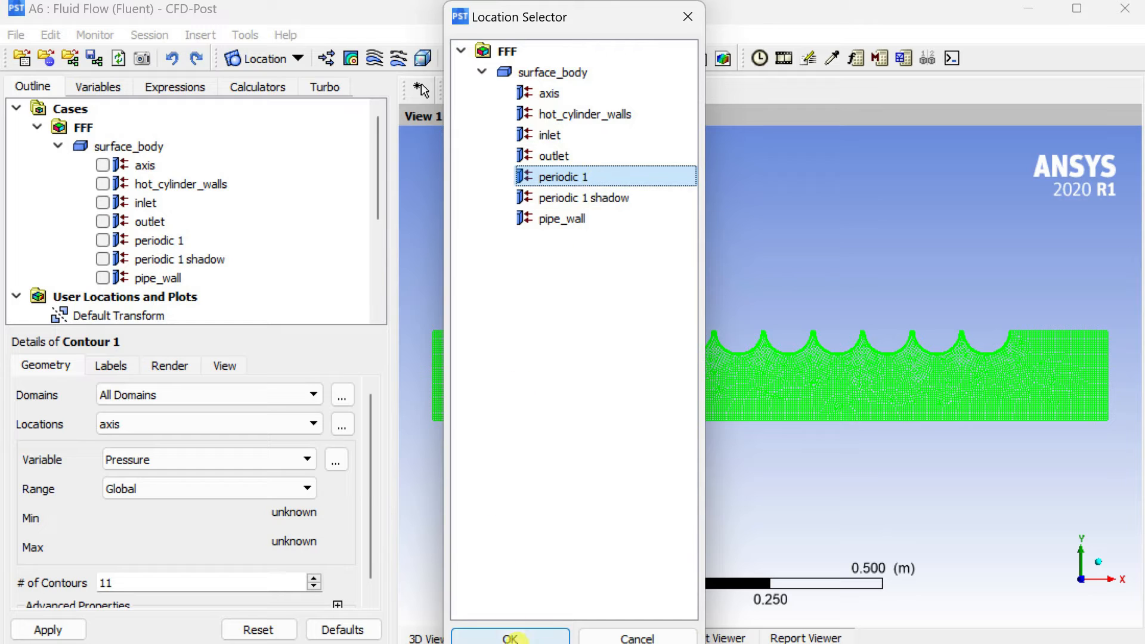
click(514, 637)
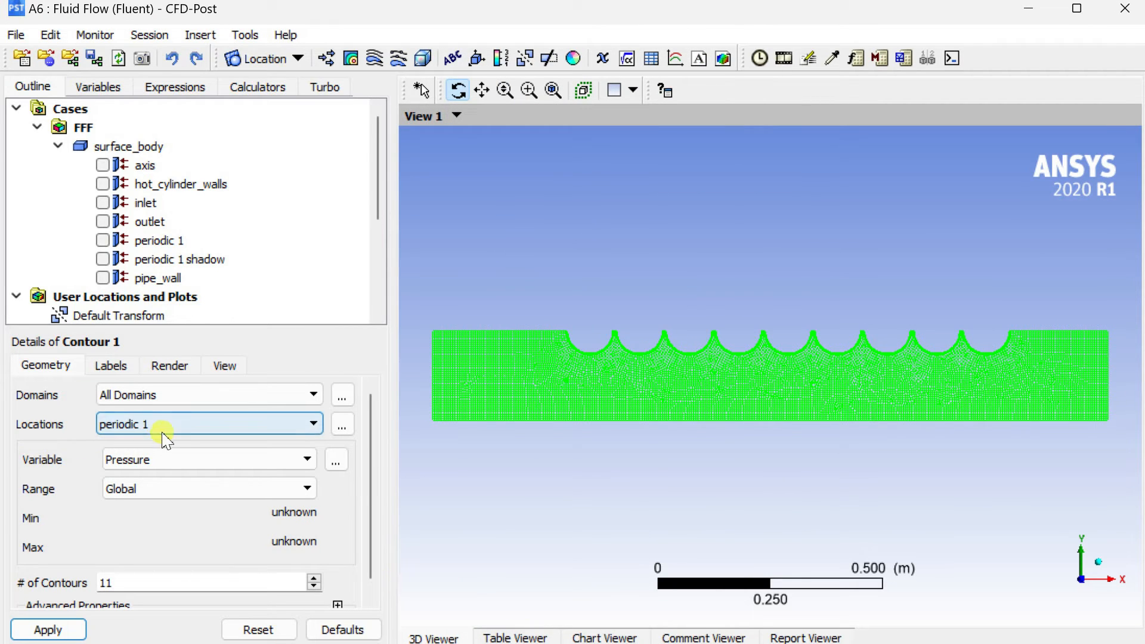
Set the contour's variable to Temperature with Global range and 100 contours, and apply it.
click(221, 465)
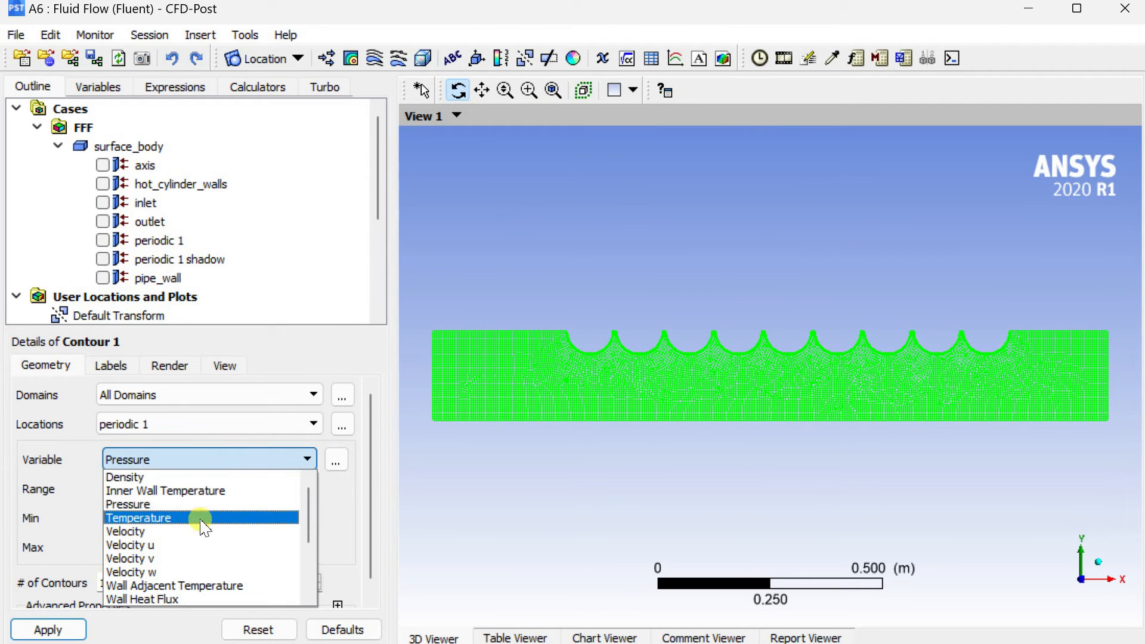
click(200, 518)
click(298, 486)
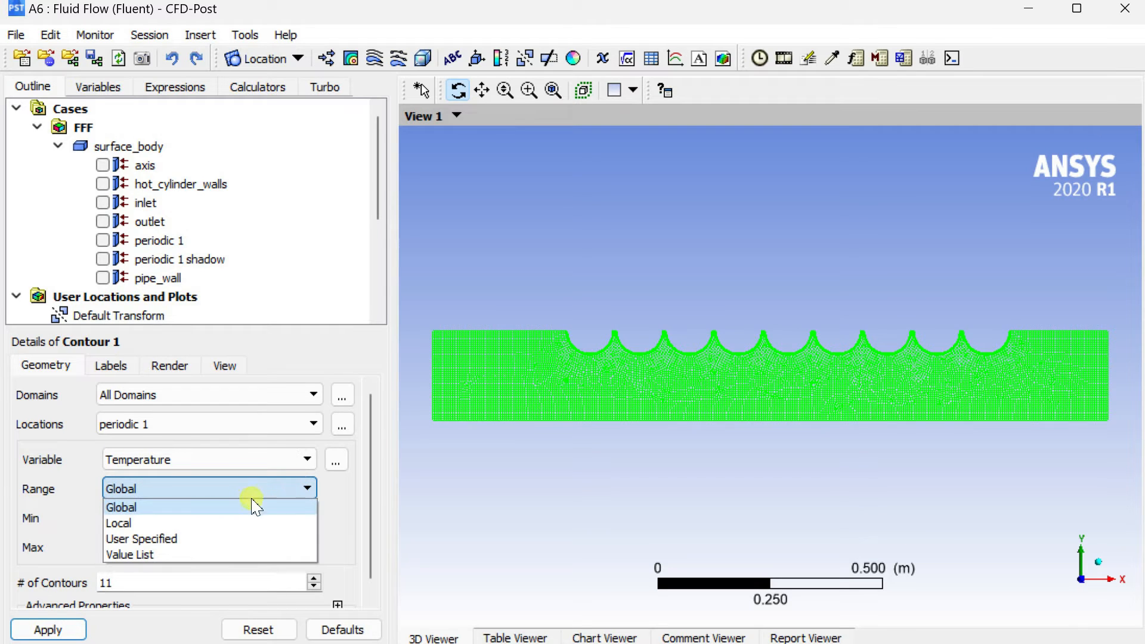
click(225, 506)
drag(150, 582, 68, 578)
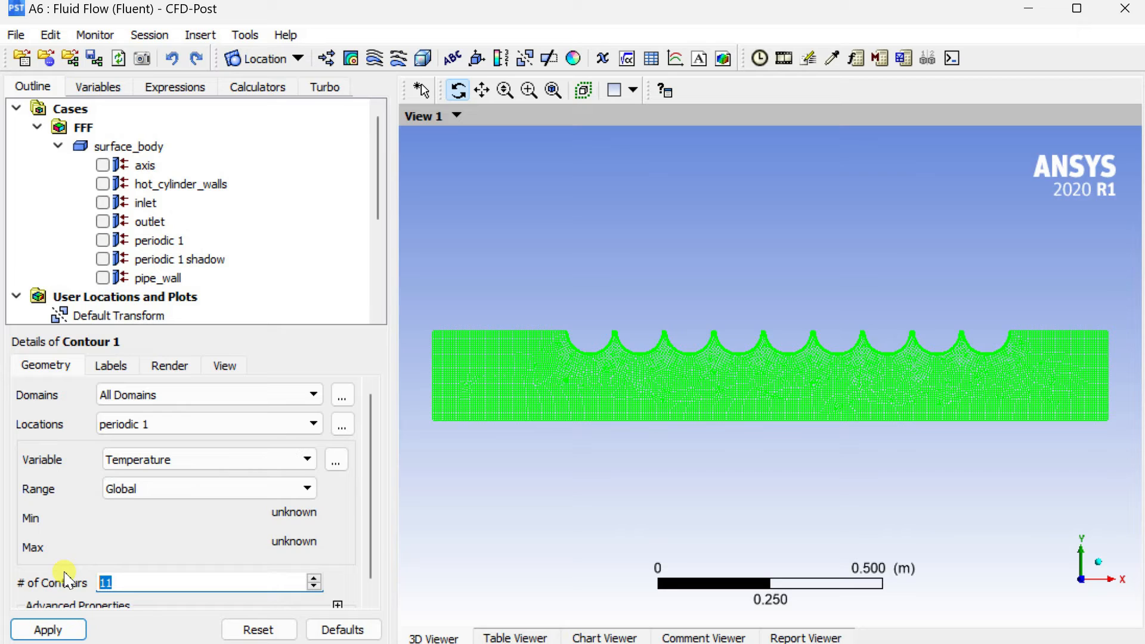
click(70, 633)
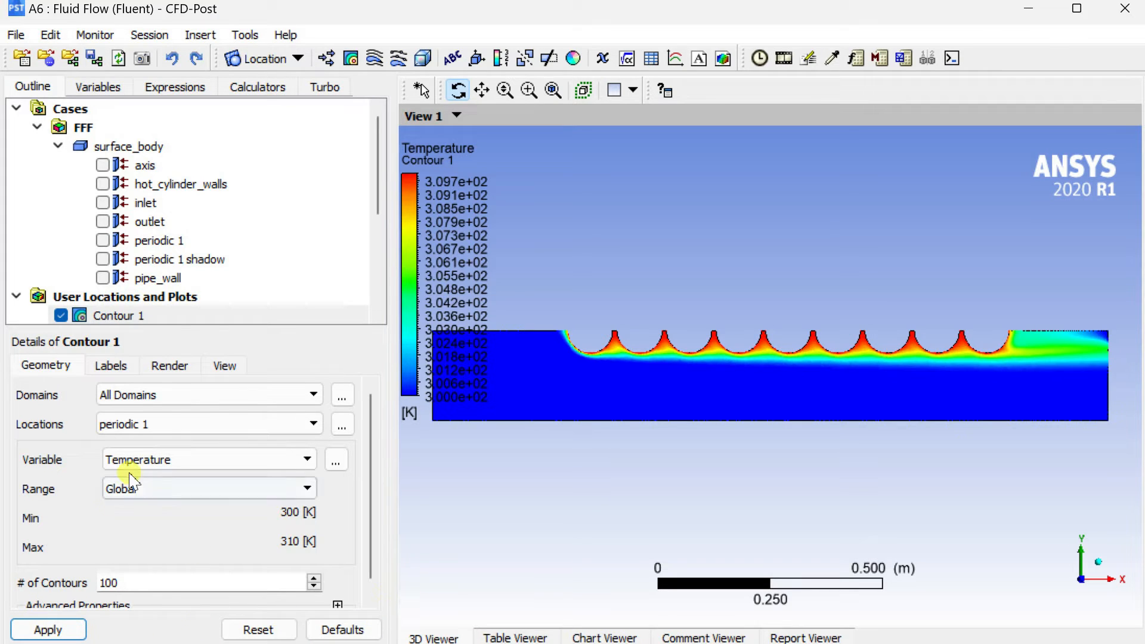
Set the number format of Default Legend View 1 to Fixed and apply it.
scroll(213, 256, down, 4)
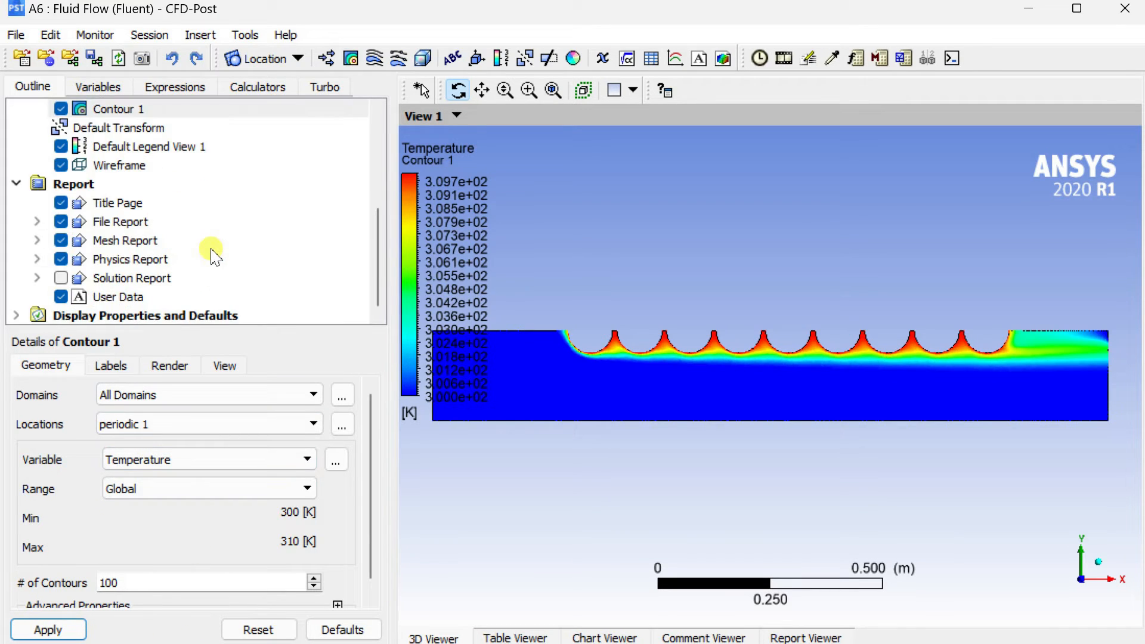
click(129, 150)
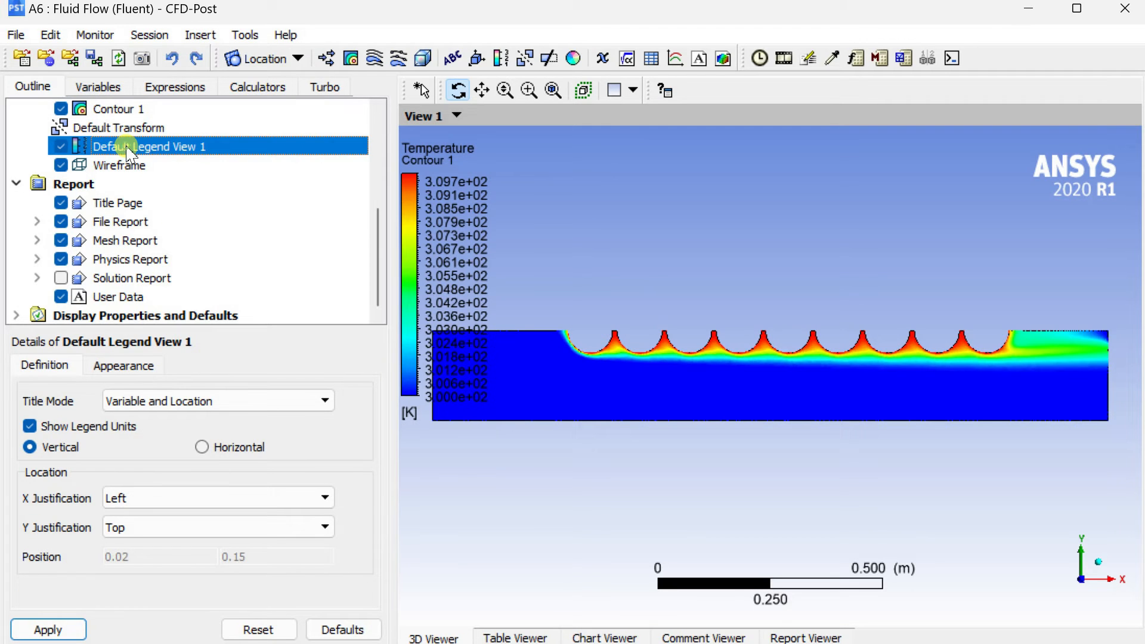
click(122, 366)
click(279, 499)
click(269, 501)
click(266, 502)
click(250, 511)
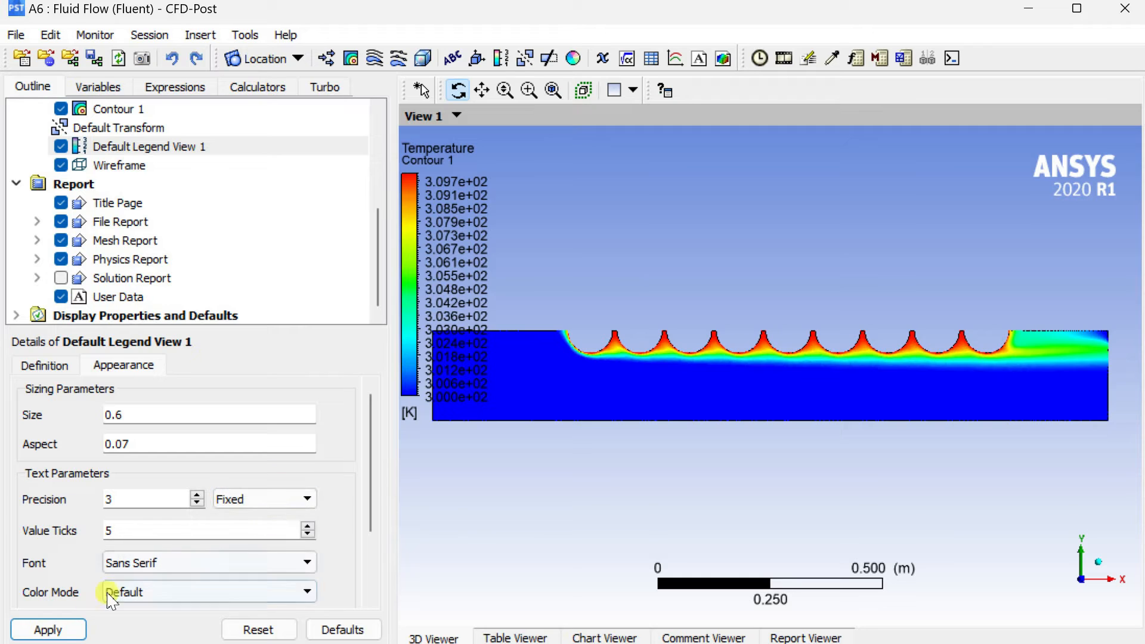
click(67, 629)
Examine the temperature contour close up along the row of heated cylinder walls, and return to the whole domain.
scroll(742, 291, down, 1)
scroll(743, 290, up, 3)
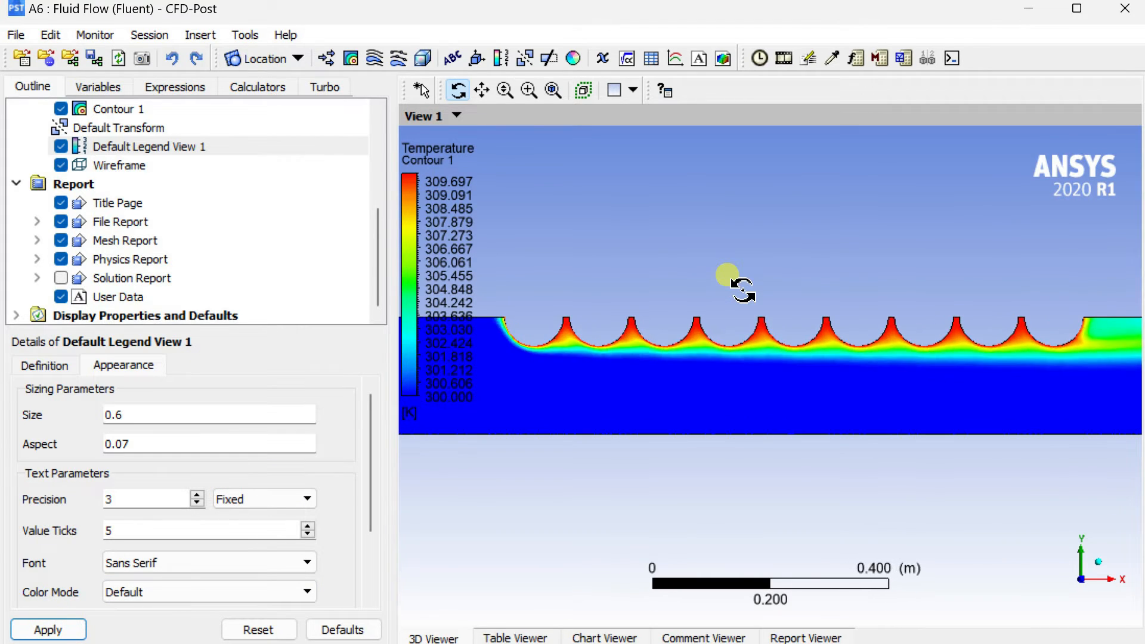
ctrl+middle_drag(694, 327, 539, 417)
scroll(967, 348, up, 3)
scroll(966, 349, up, 2)
ctrl+middle_drag(990, 435, 386, 439)
drag(588, 416, 771, 376)
key(z)
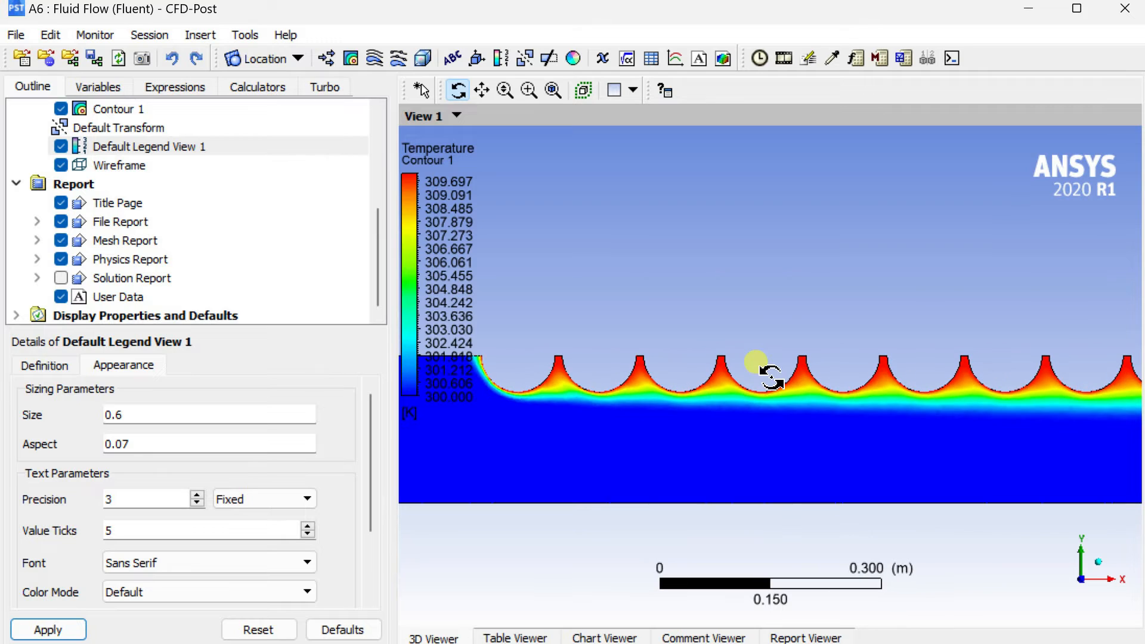
scroll(771, 377, down, 3)
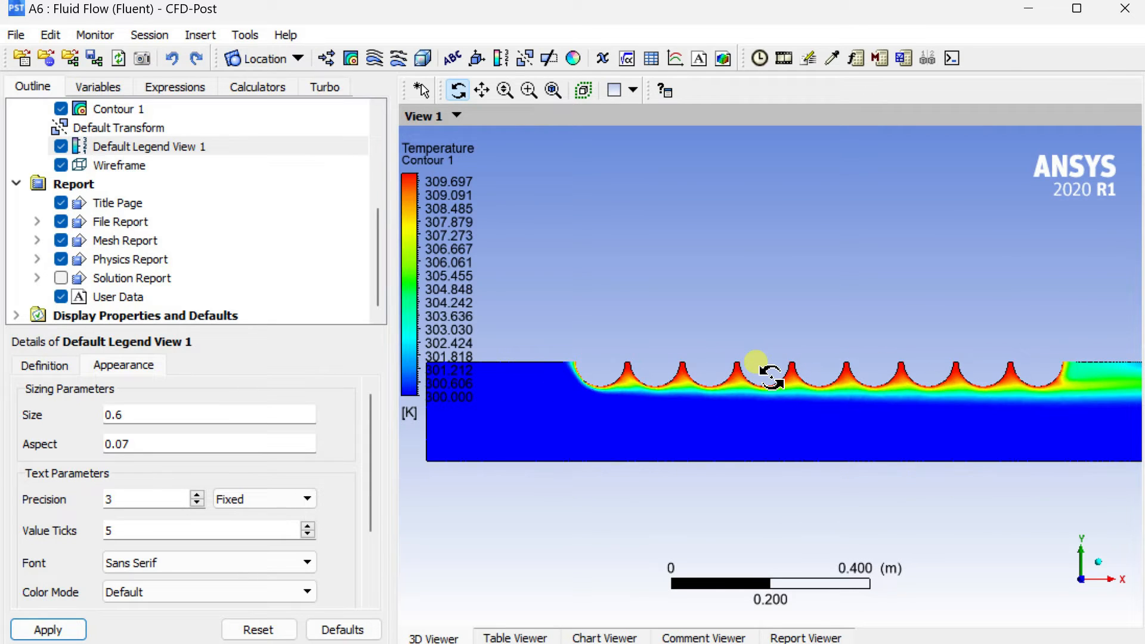
click(554, 91)
click(622, 321)
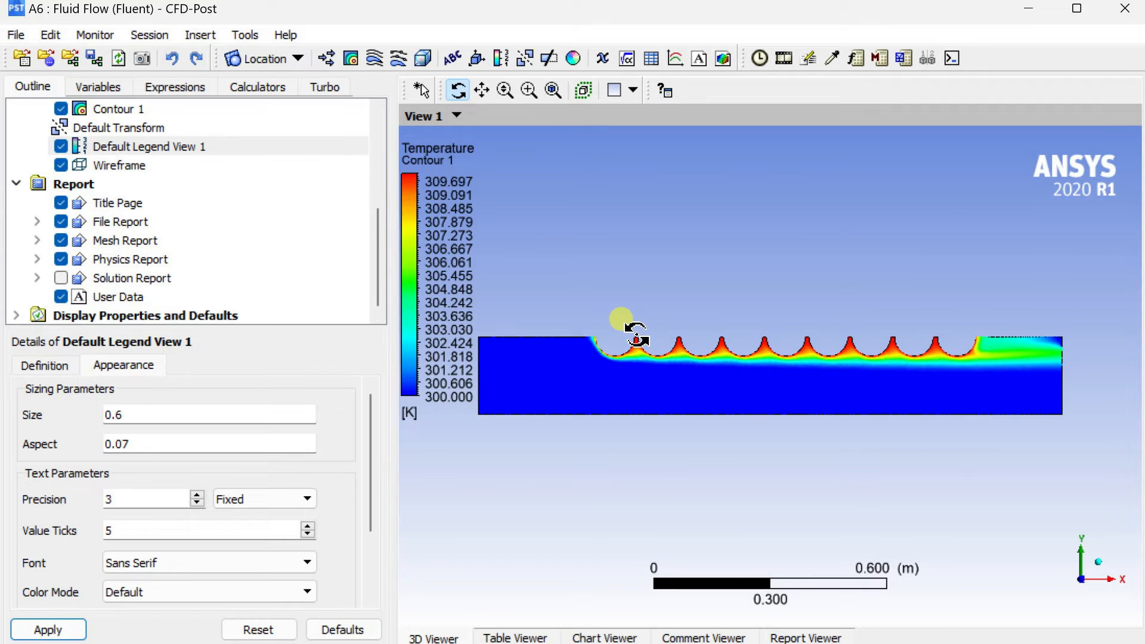
Save the contour picture as JPEG F:/ANSYS TUTOR/HTC_temp.jpg with white background, width 1280, height 420 and image quality 100, without using the screen size.
click(143, 58)
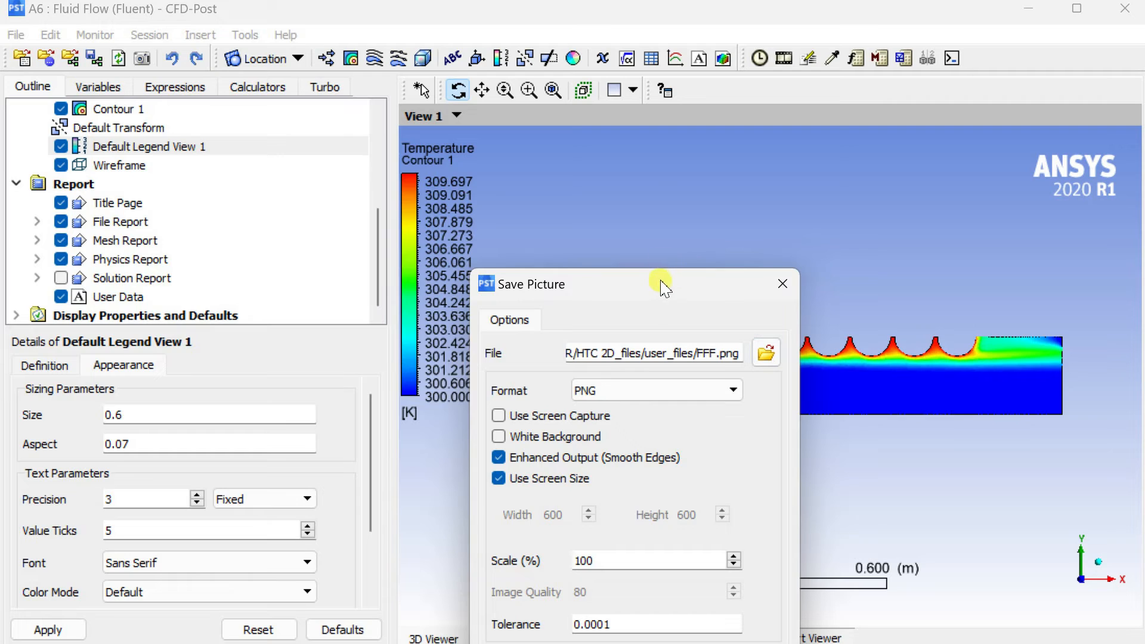
drag(536, 238, 271, 126)
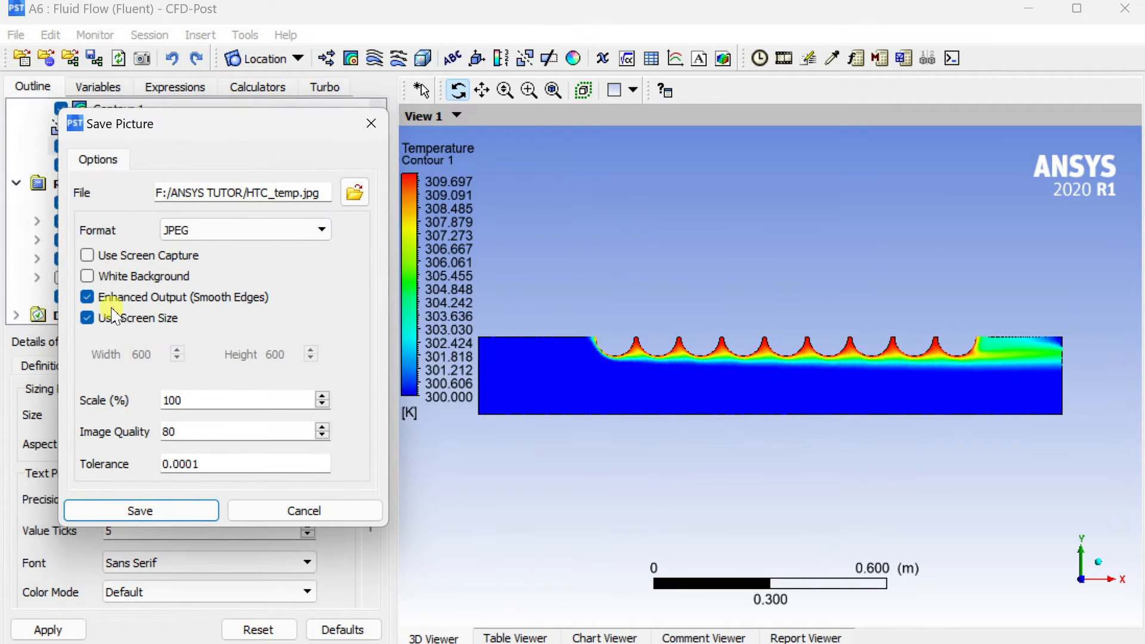
click(87, 319)
drag(160, 352, 91, 348)
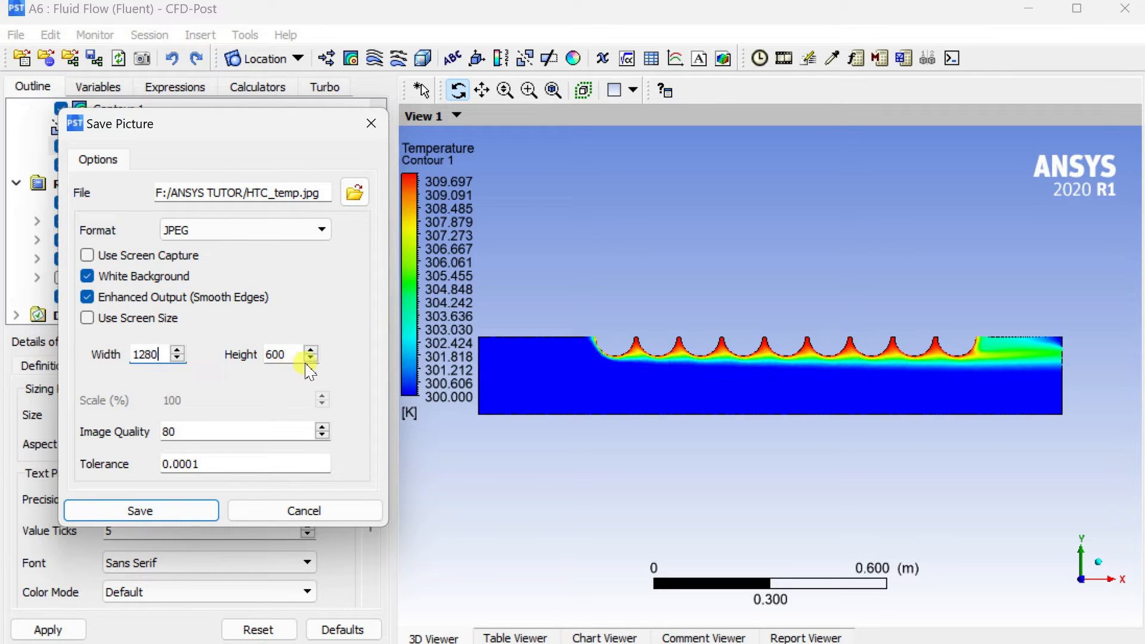
drag(296, 354, 215, 361)
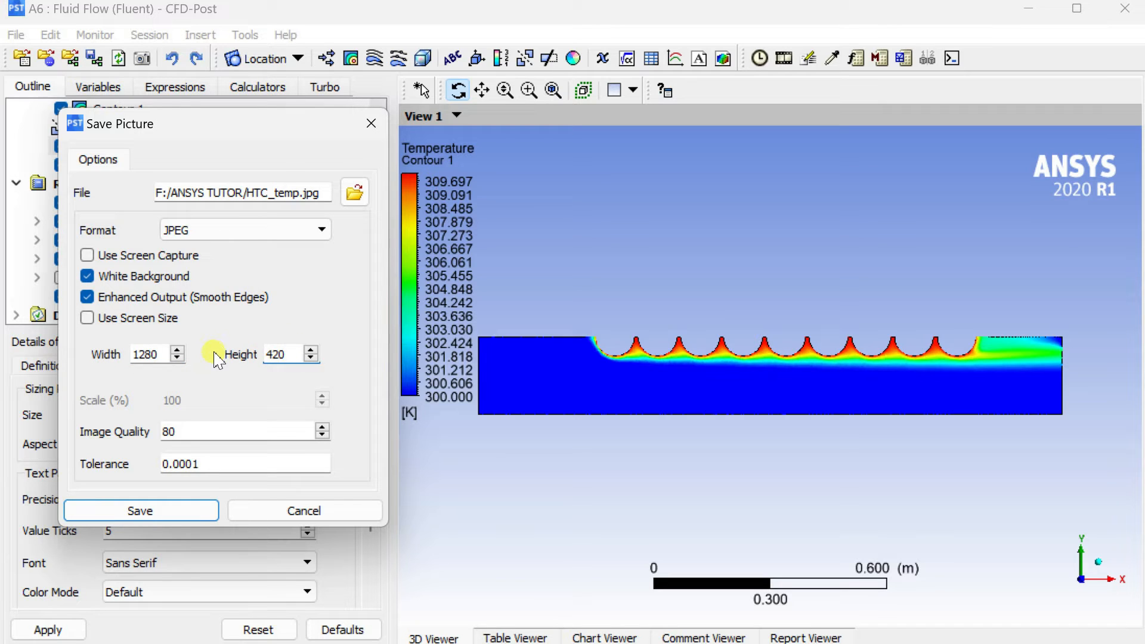
drag(211, 431, 110, 431)
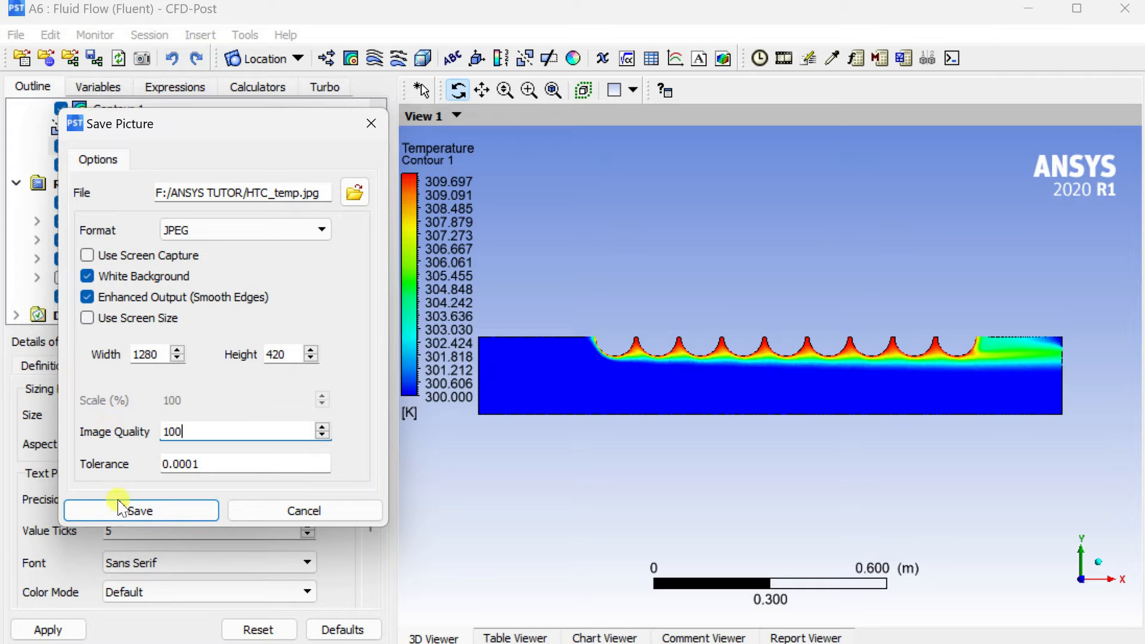
click(139, 510)
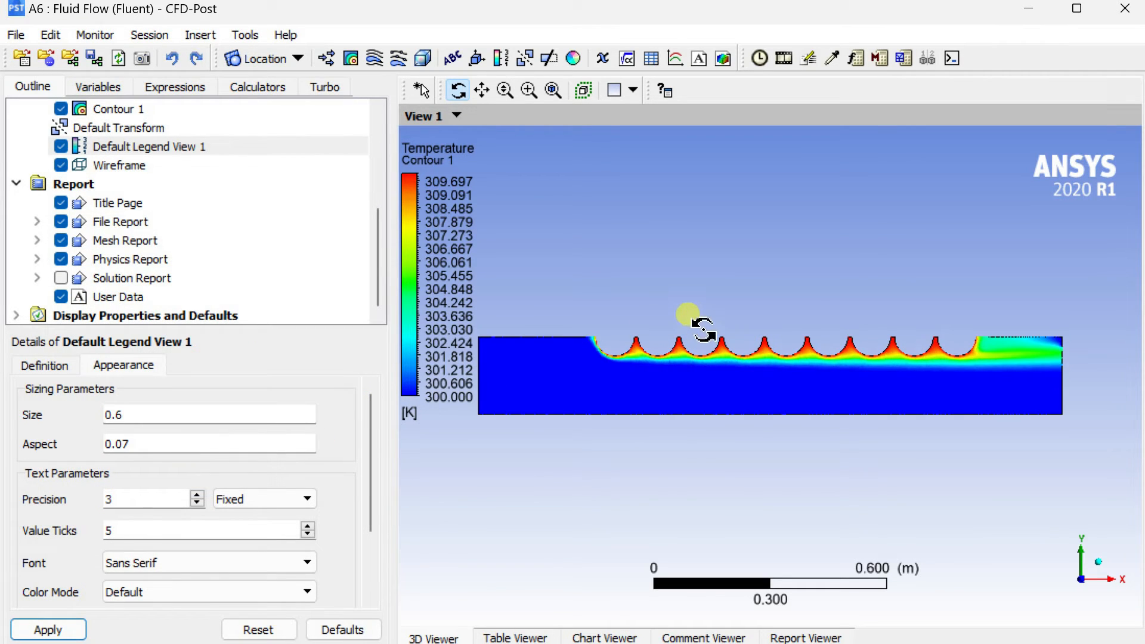
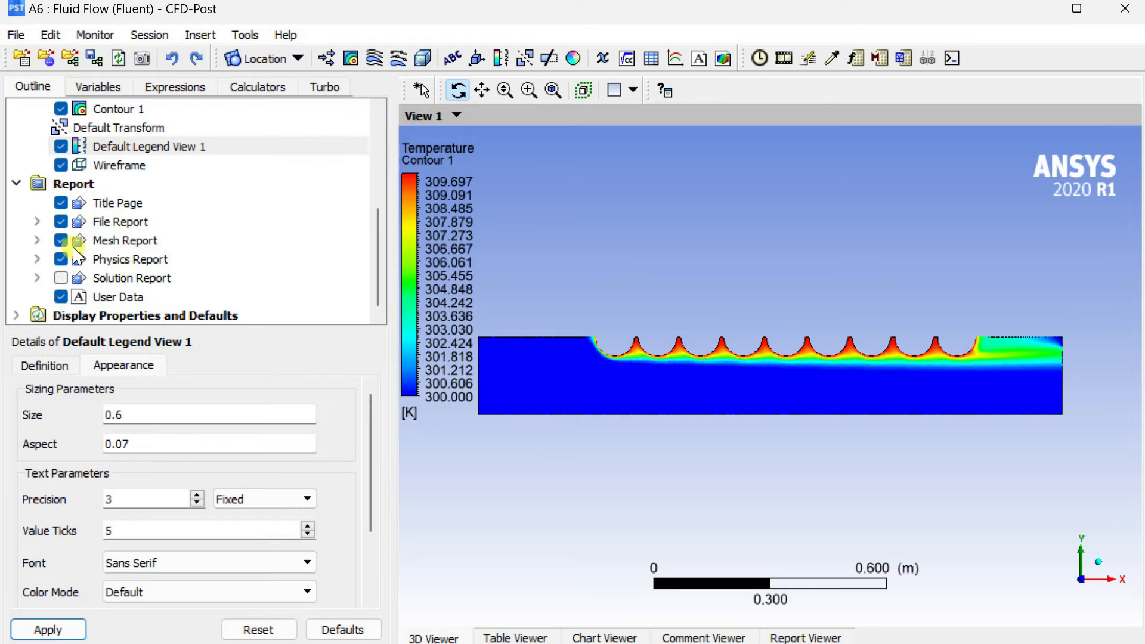
Set the variable of Contour 1 to Velocity and apply it.
click(120, 109)
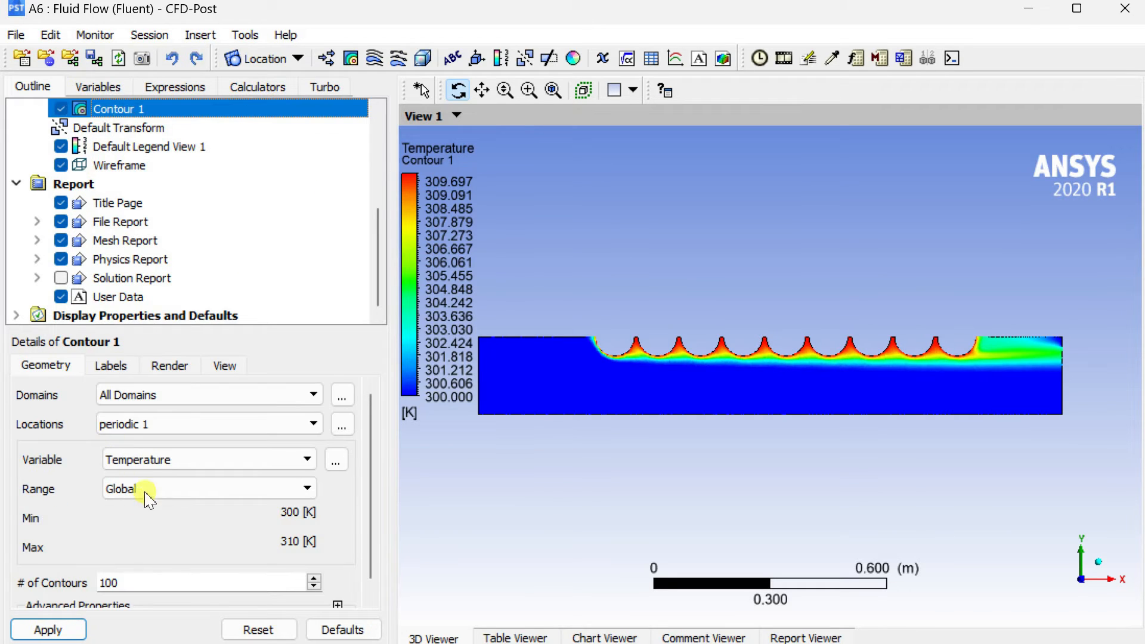
click(304, 461)
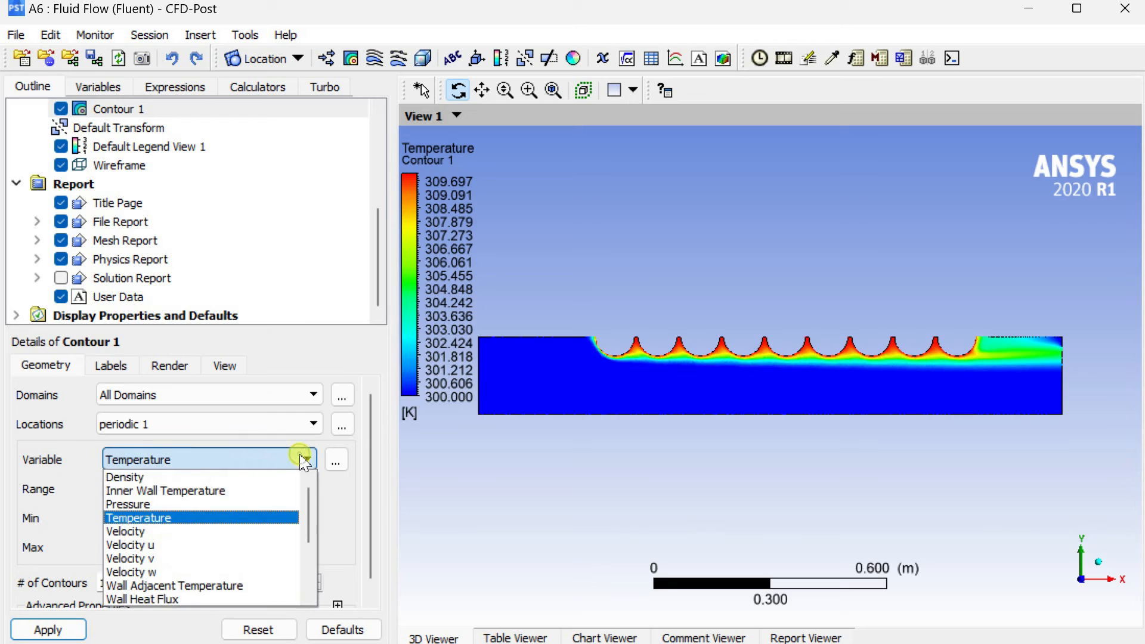
click(186, 531)
click(51, 629)
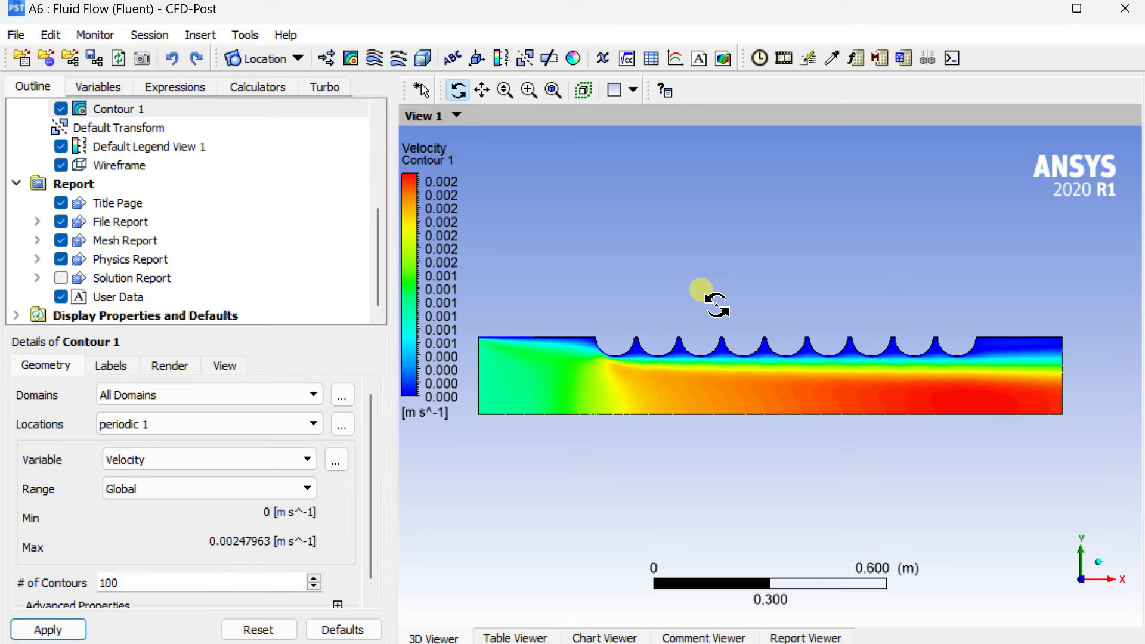
Save the velocity contour picture as JPEG F:/ANSYS TUTOR/HTC_velocity.jpg.
click(142, 59)
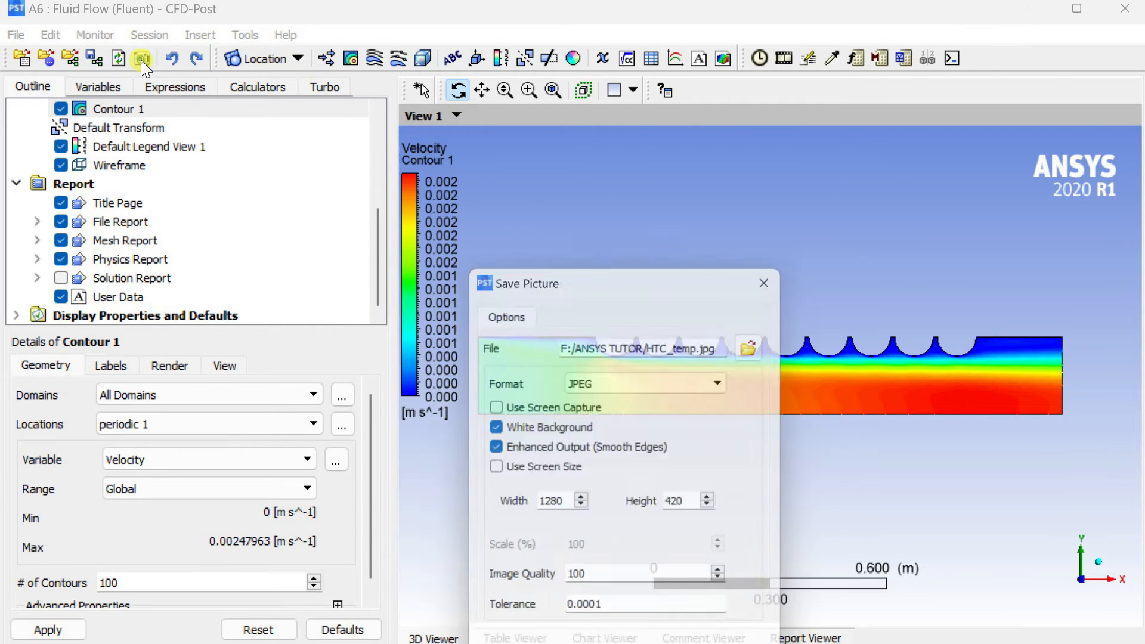
drag(561, 291, 173, 122)
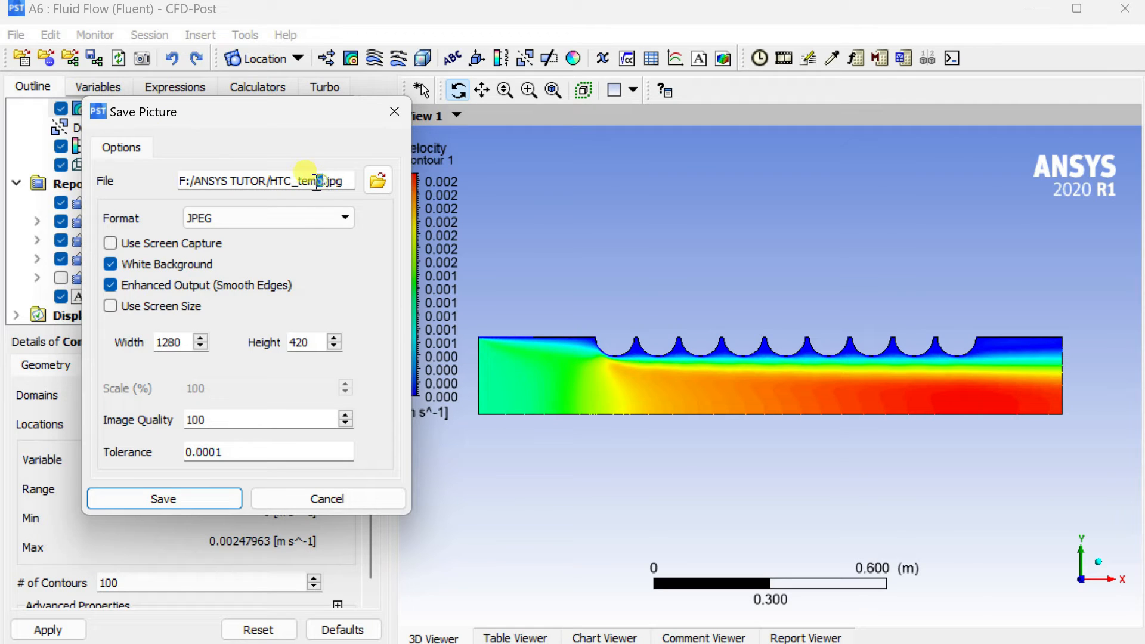
text(elocity)
click(192, 501)
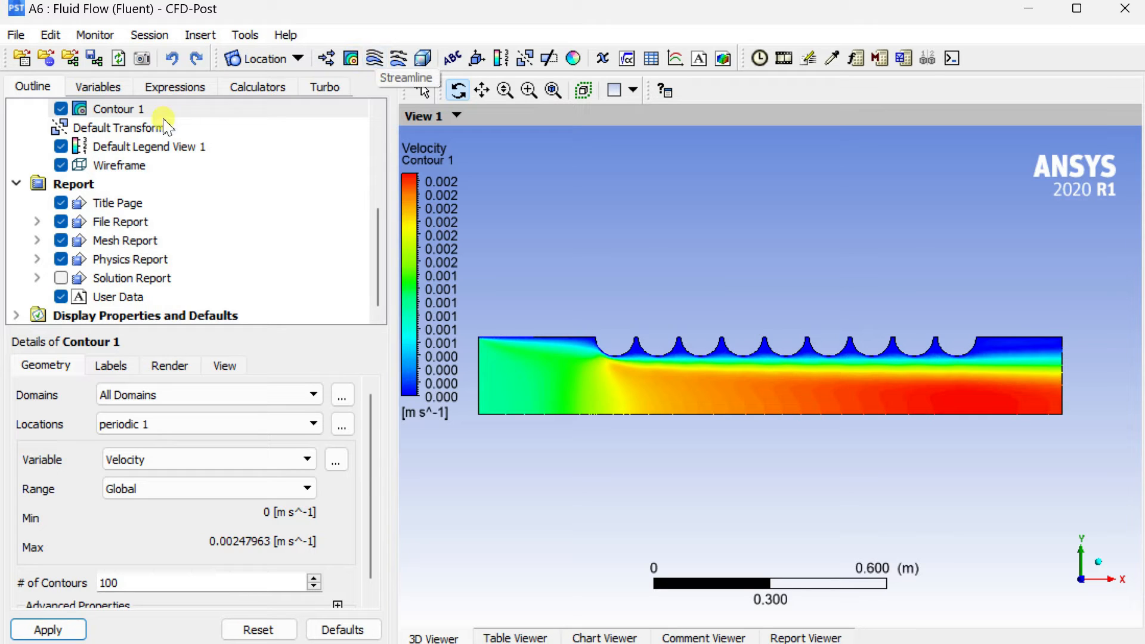
Hide Contour 1 and insert a new streamline plot named Streamline 1.
click(61, 108)
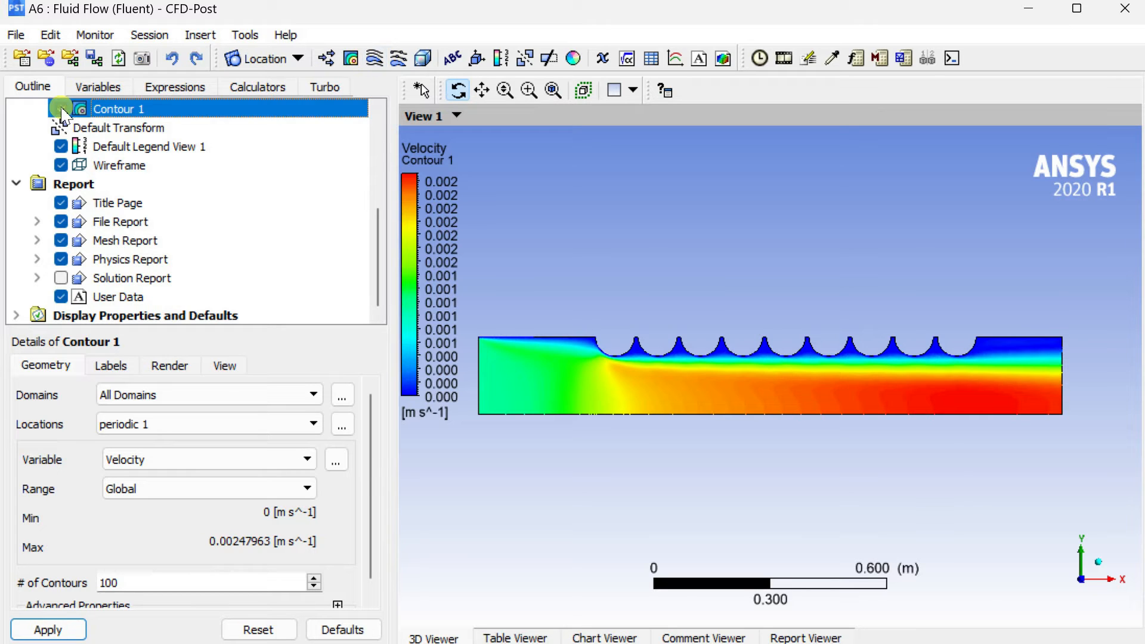
click(398, 58)
click(448, 140)
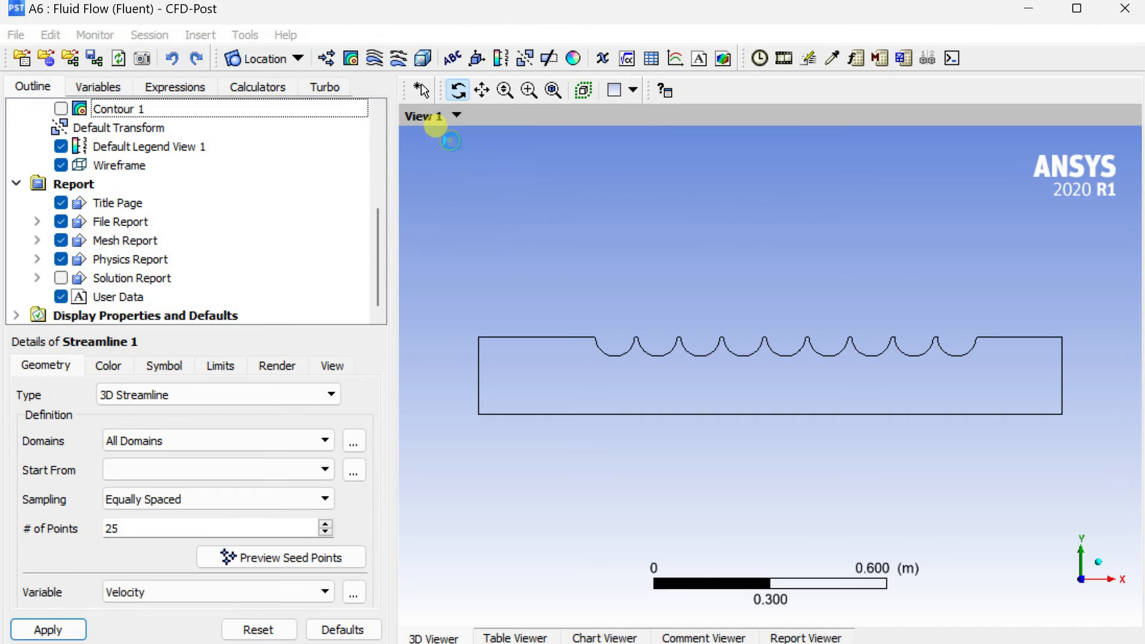
Start the 3D streamlines from the inlet with equally spaced sampling, applying 100 points first and 50 points finally.
click(292, 471)
click(217, 511)
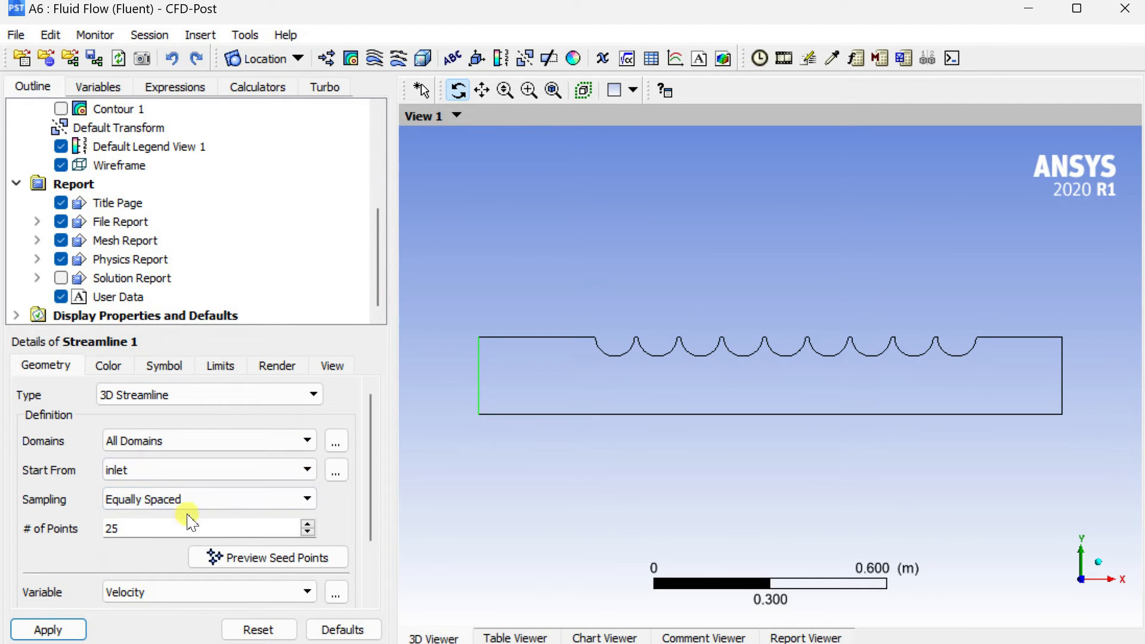
drag(140, 529, 34, 525)
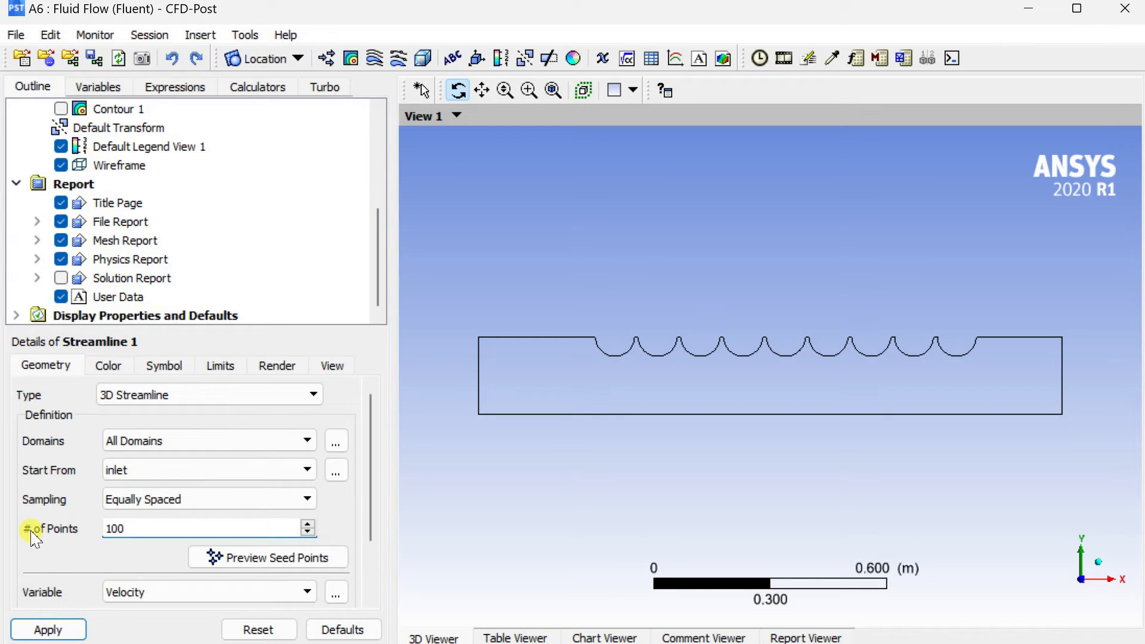
click(28, 623)
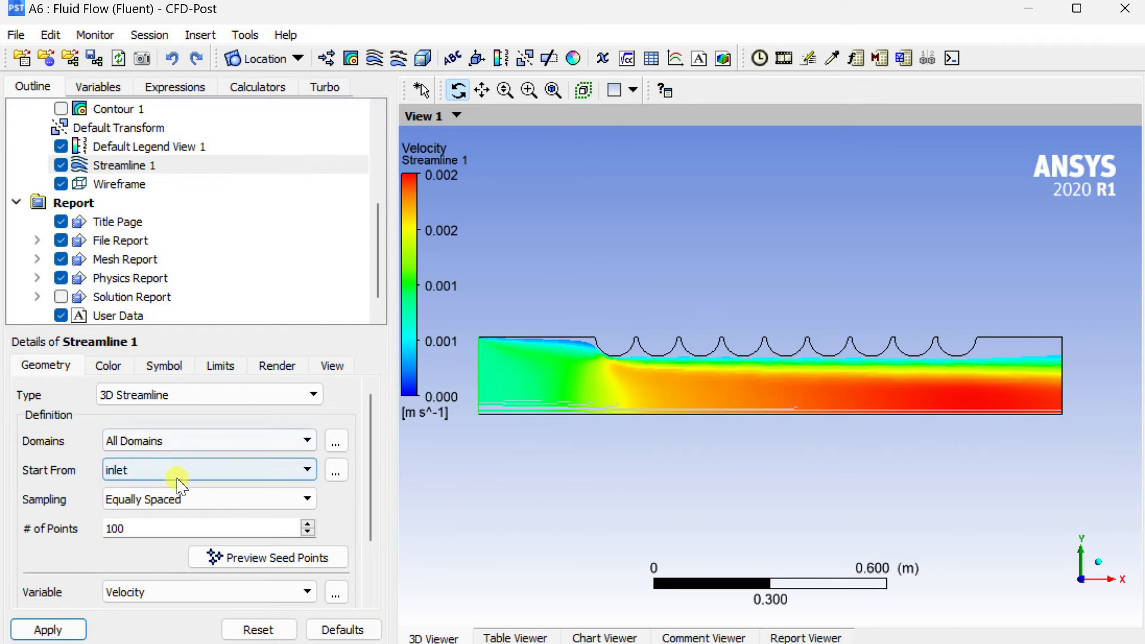
drag(149, 529, 110, 530)
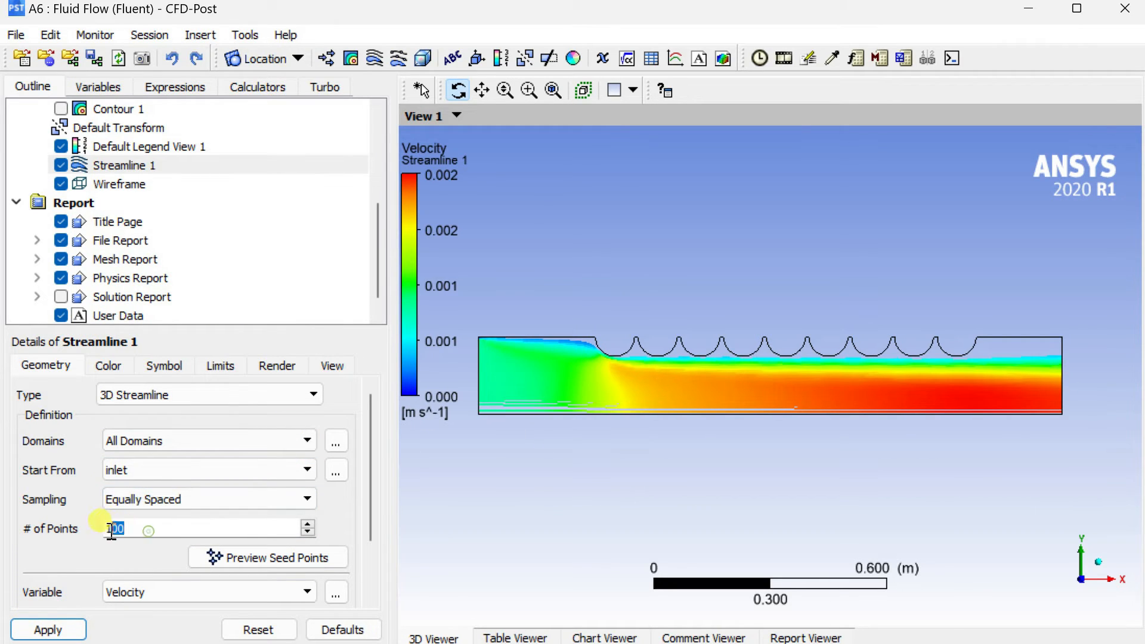
click(71, 630)
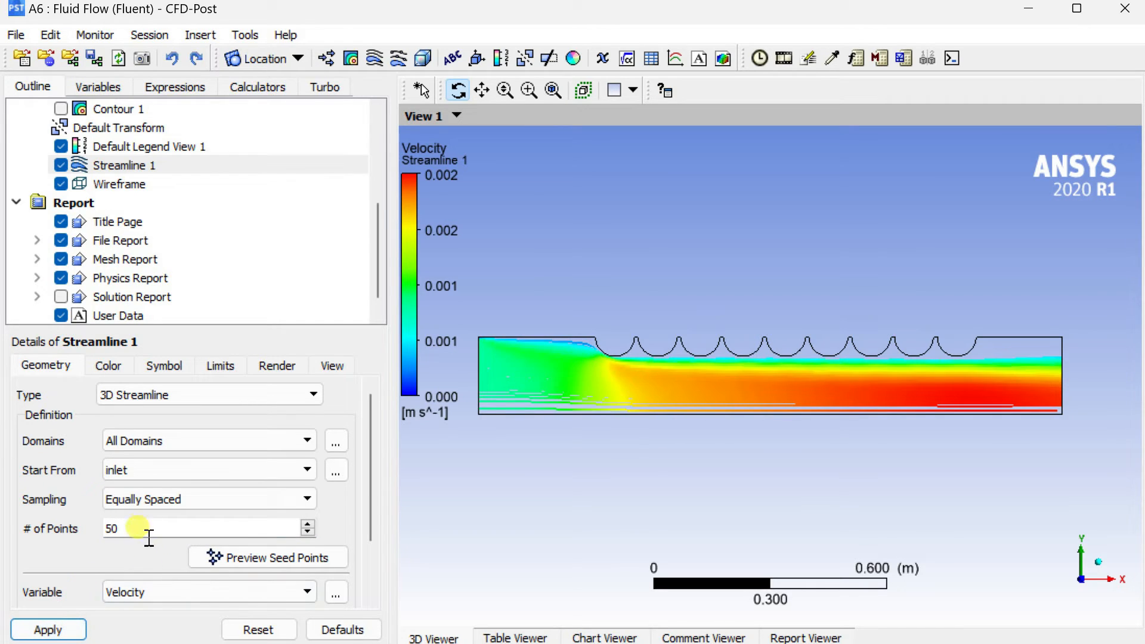
Examine the velocity streamlines close up from the inlet past the cylinder walls to the outlet, and return to the whole domain.
scroll(864, 332, up, 3)
scroll(826, 352, up, 2)
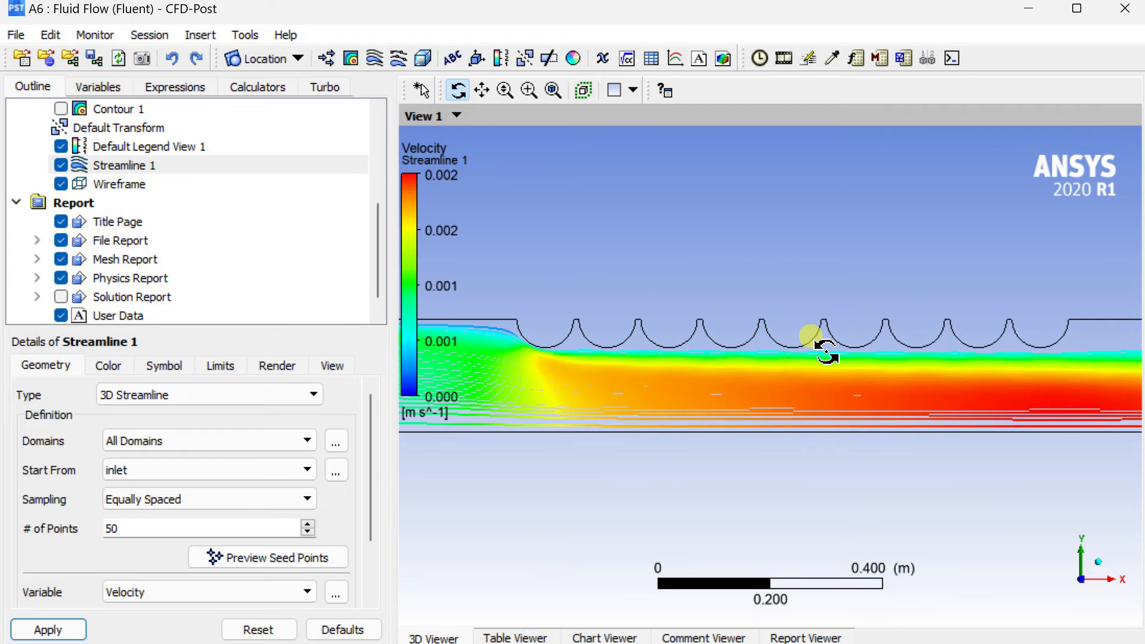
middle_drag(586, 394, 804, 416)
scroll(805, 416, up, 5)
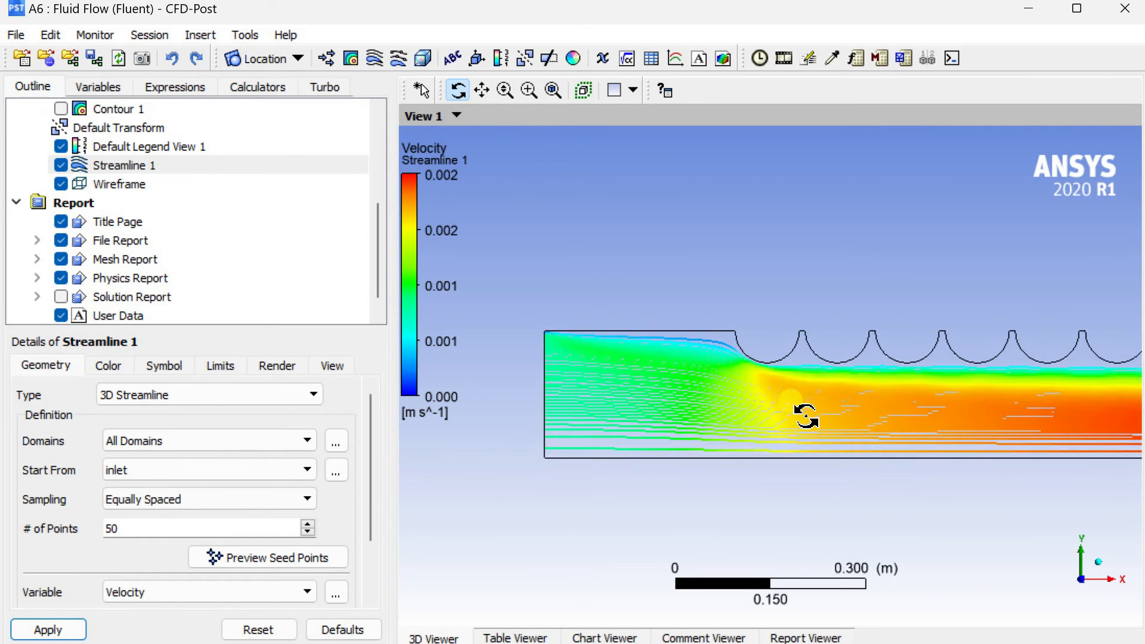
scroll(806, 416, up, 2)
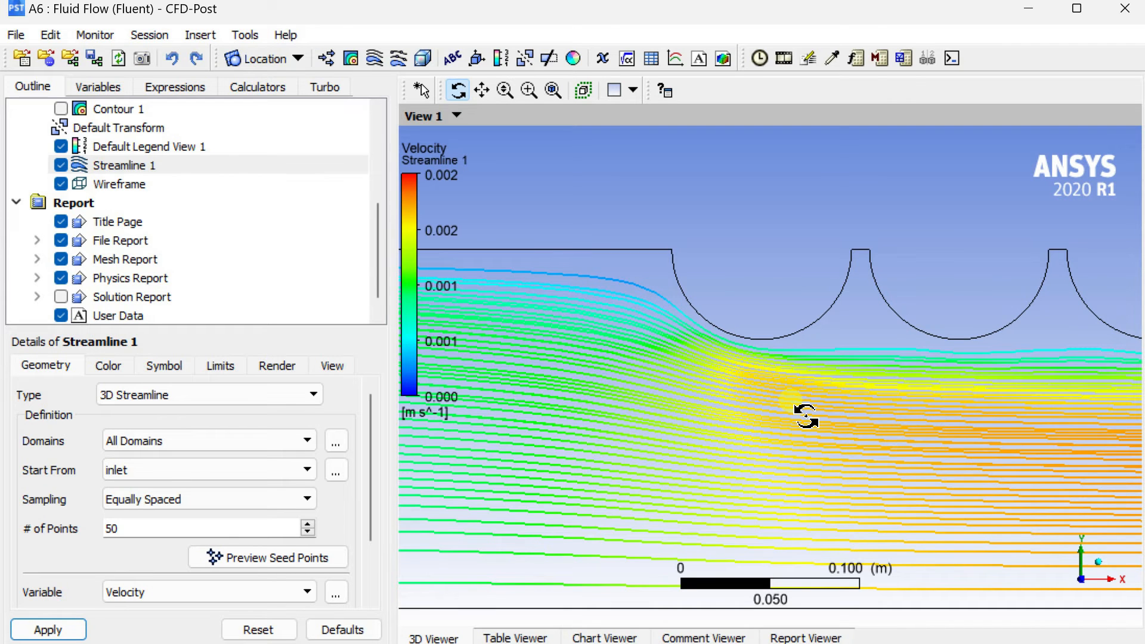
scroll(806, 416, down, 3)
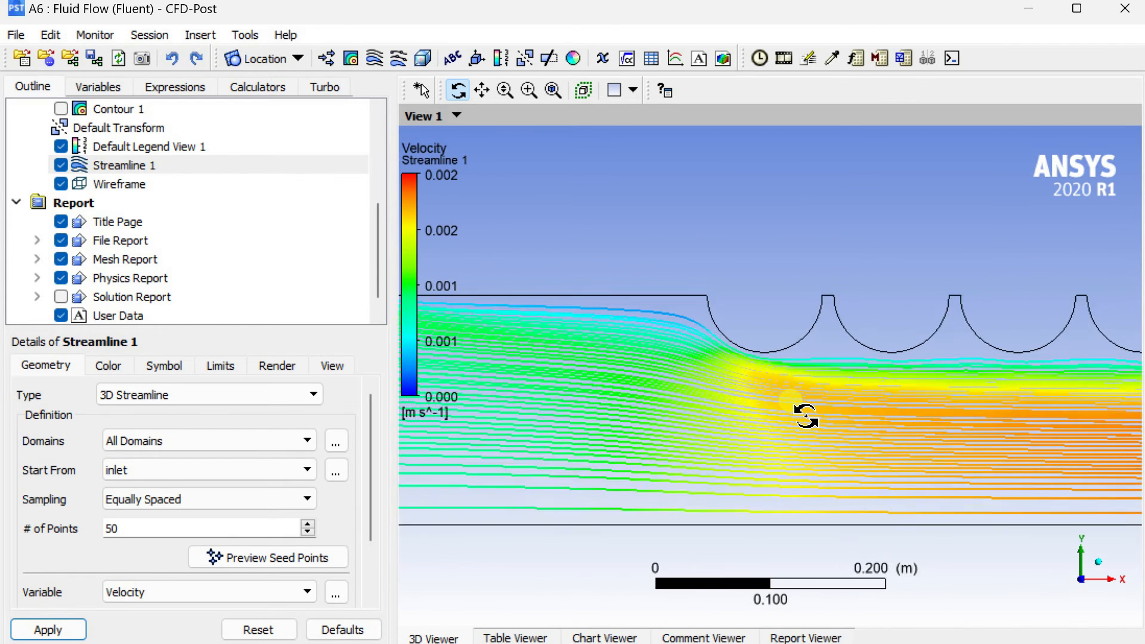
scroll(806, 416, down, 1)
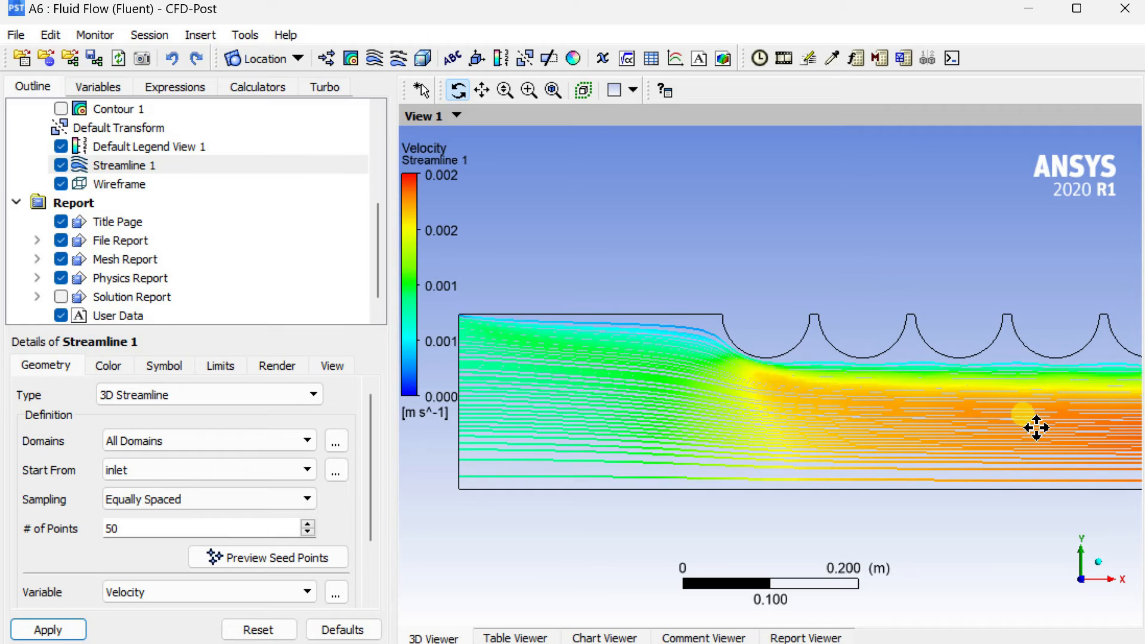
middle_drag(1035, 427, 626, 427)
middle_drag(1086, 391, 646, 414)
scroll(659, 415, up, 4)
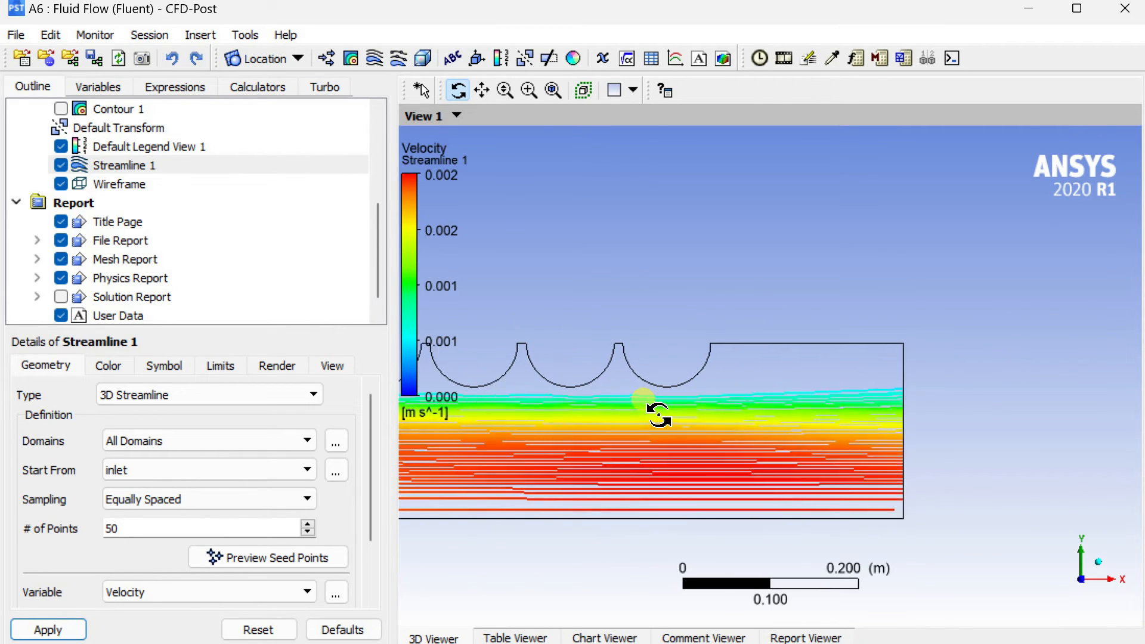
scroll(658, 415, down, 3)
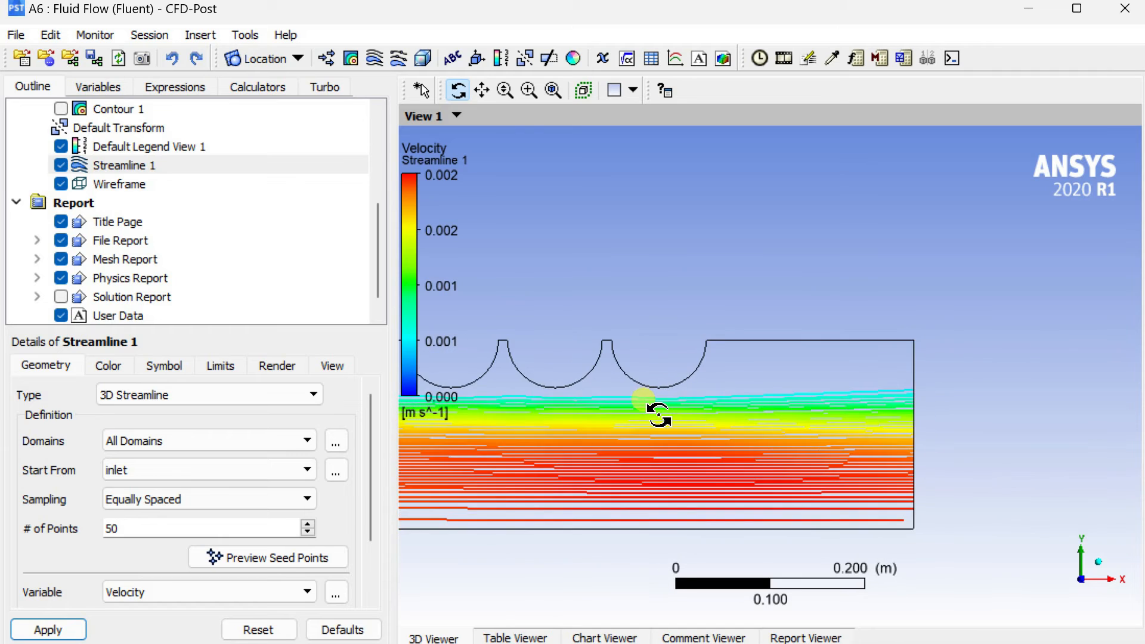
middle_drag(588, 358, 1035, 346)
middle_drag(702, 345, 966, 353)
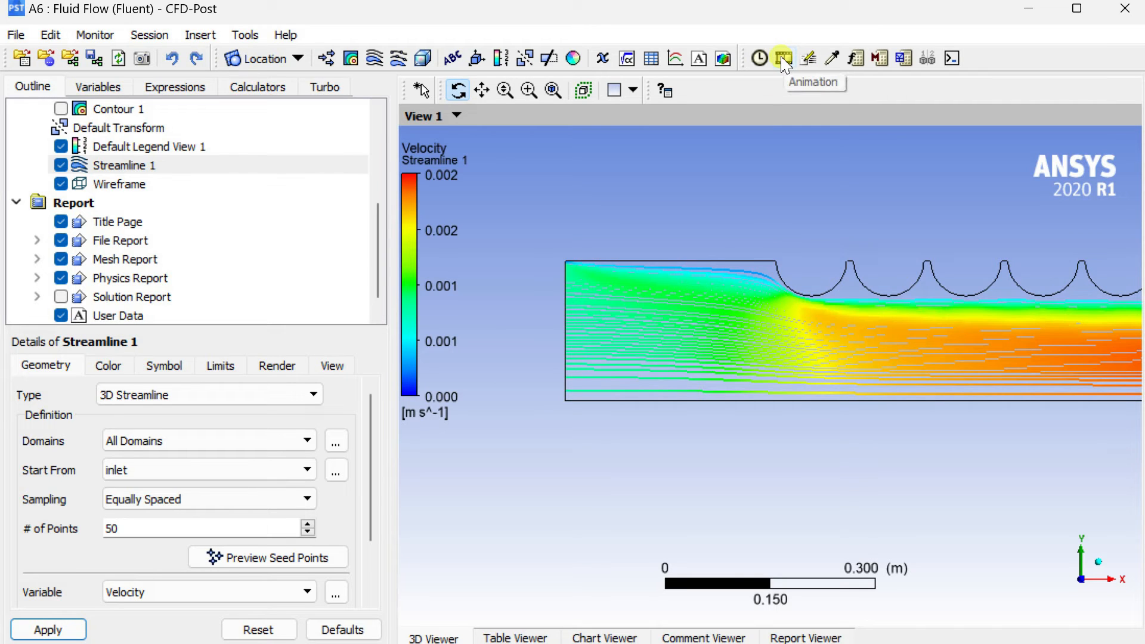
scroll(749, 238, down, 4)
middle_drag(758, 250, 611, 366)
scroll(667, 371, down, 1)
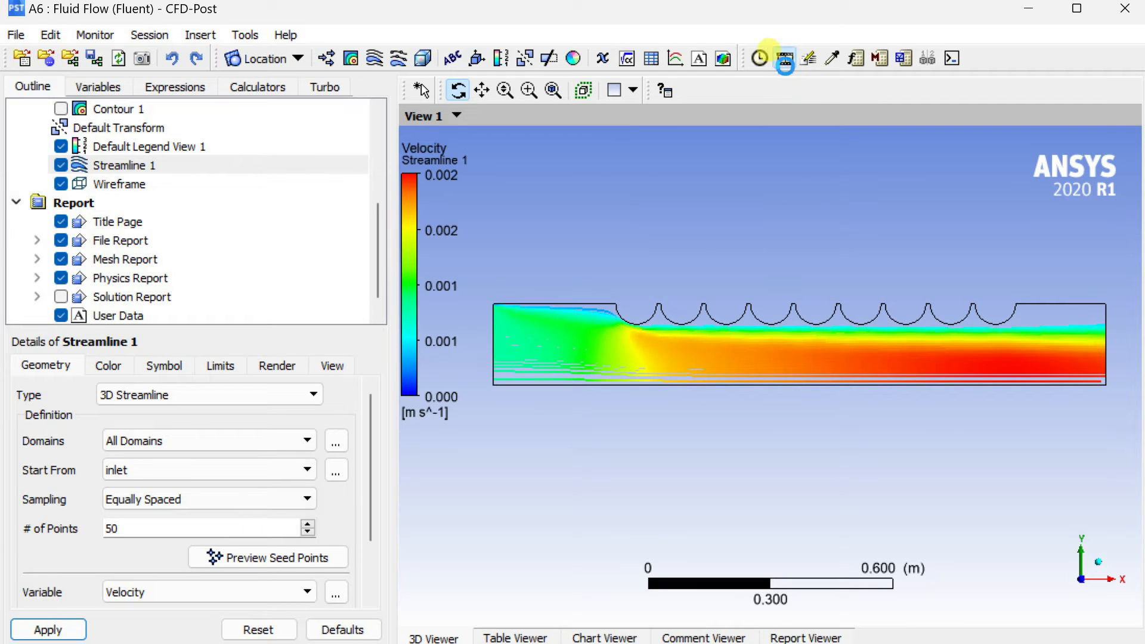
Play a quick animation of Streamline 1 at a speed near the slow end, stop it and close the animation settings.
click(784, 60)
click(83, 338)
drag(149, 177, 160, 61)
click(256, 309)
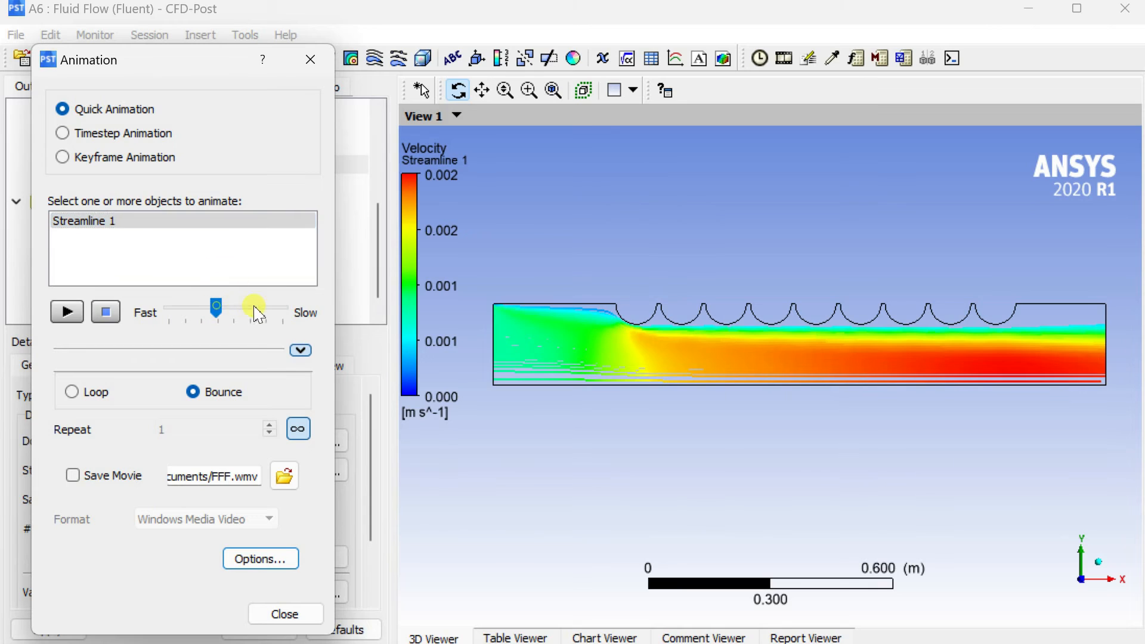
drag(222, 320, 227, 322)
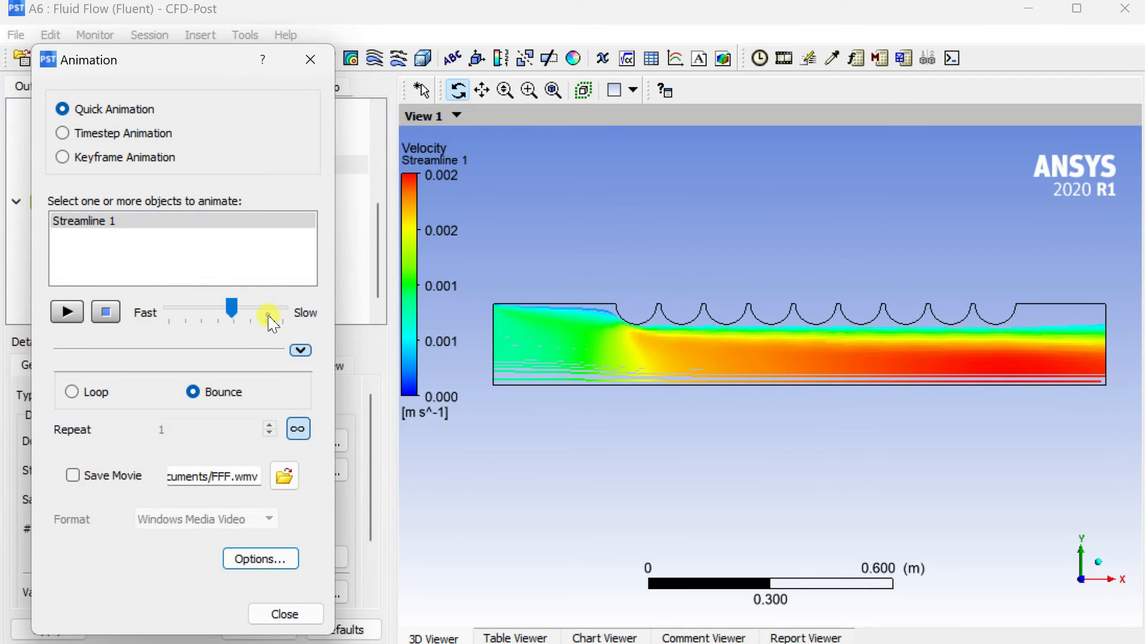
click(73, 314)
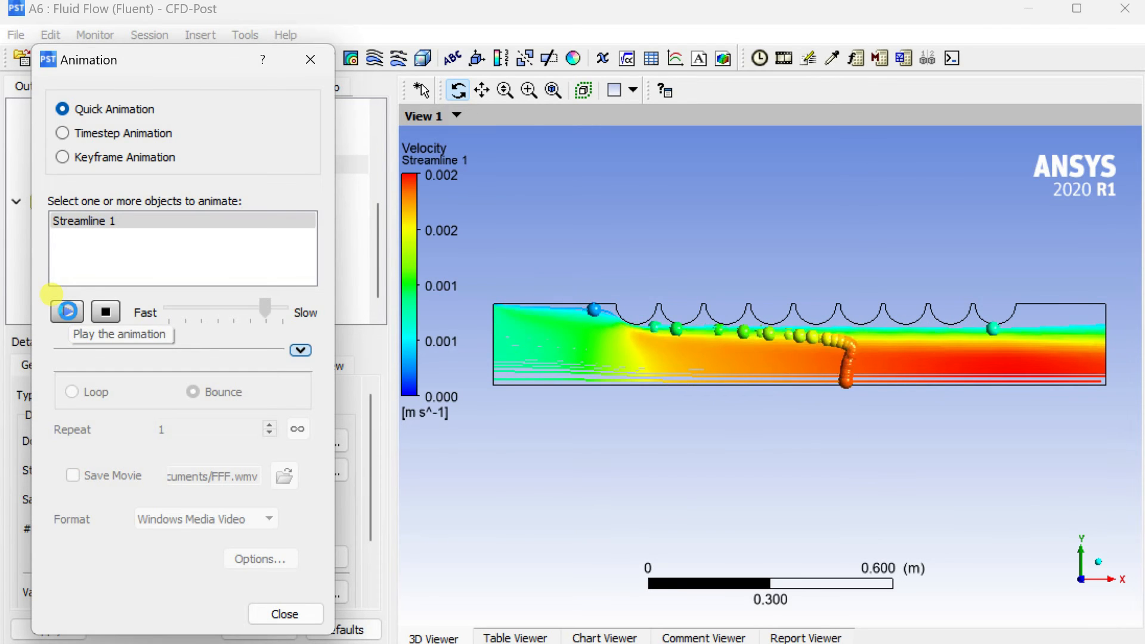
click(106, 311)
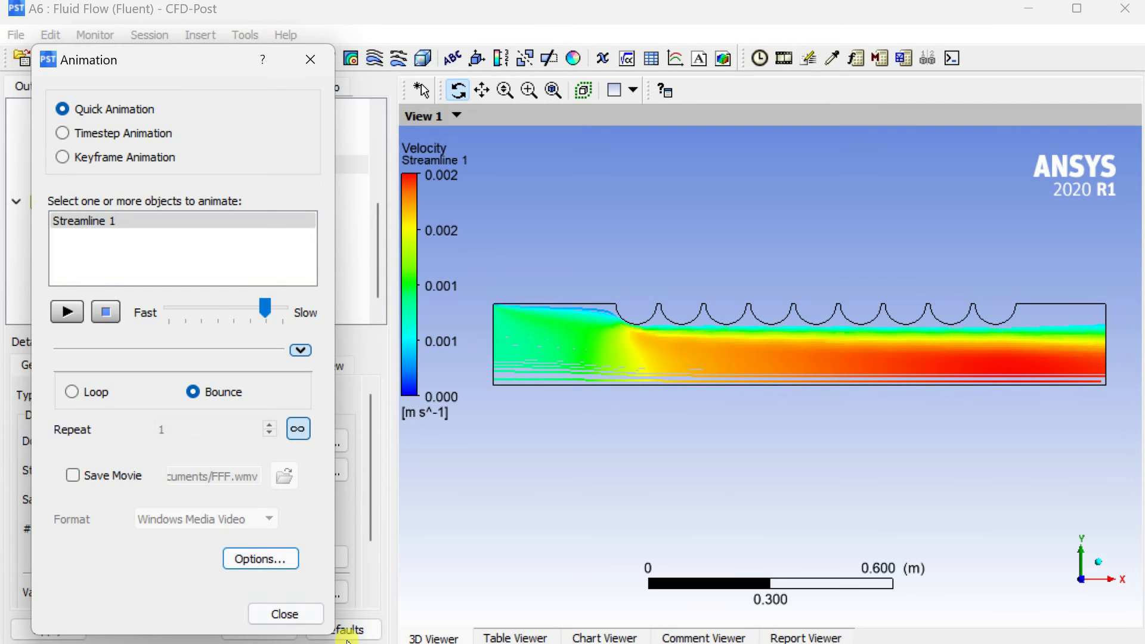
click(289, 615)
Hide Streamline 1 and show Contour 1 again.
scroll(164, 316, up, 3)
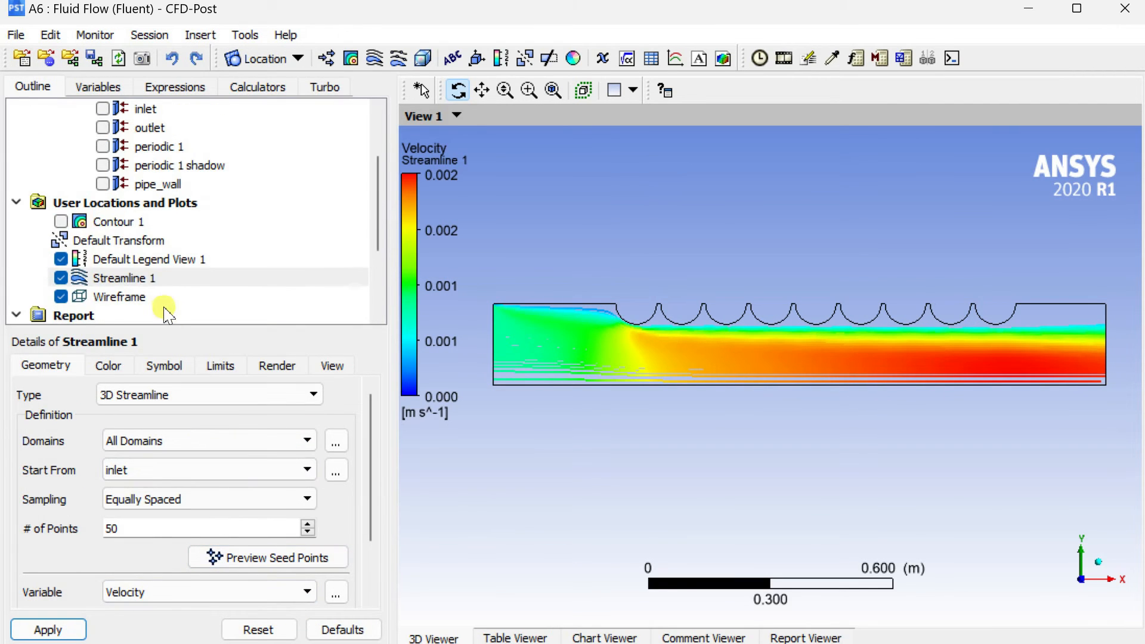
click(118, 224)
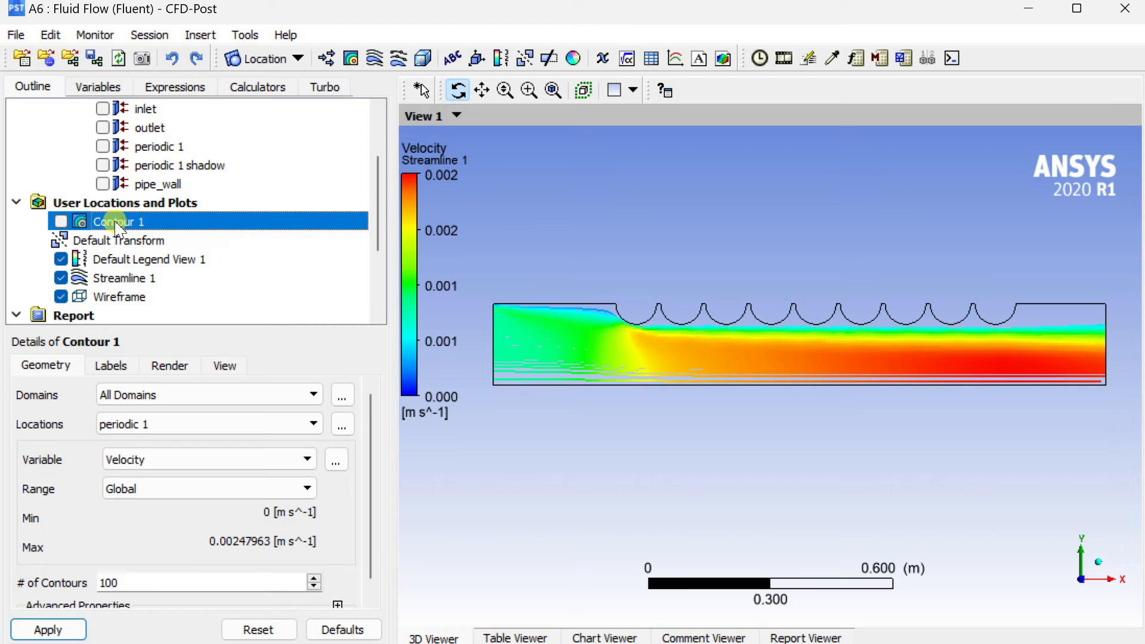
click(61, 221)
click(61, 278)
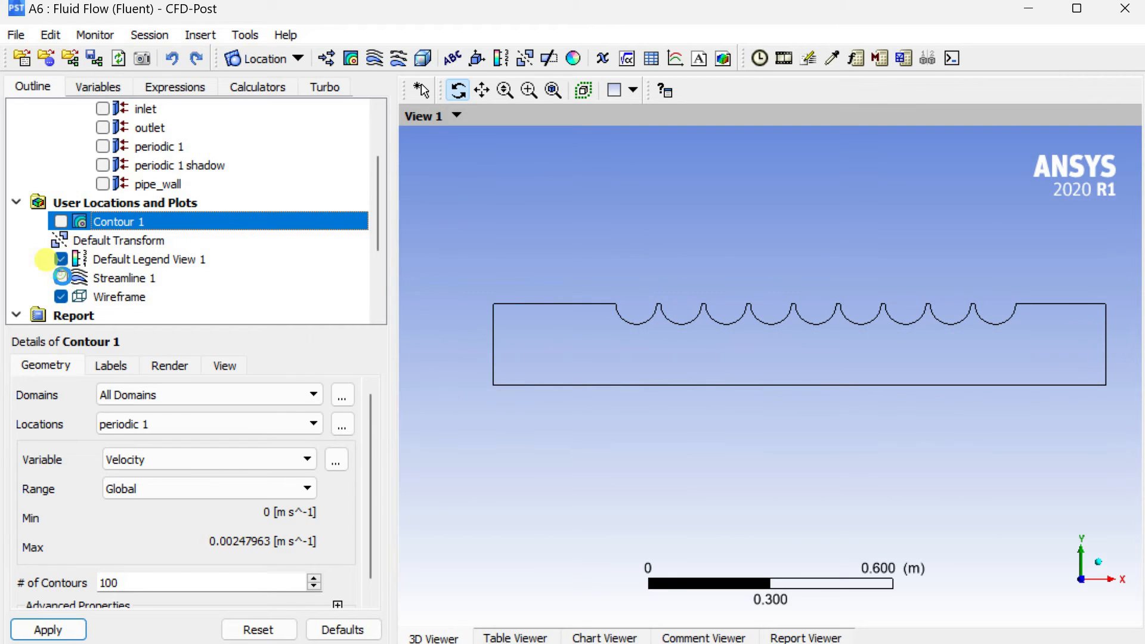
click(62, 222)
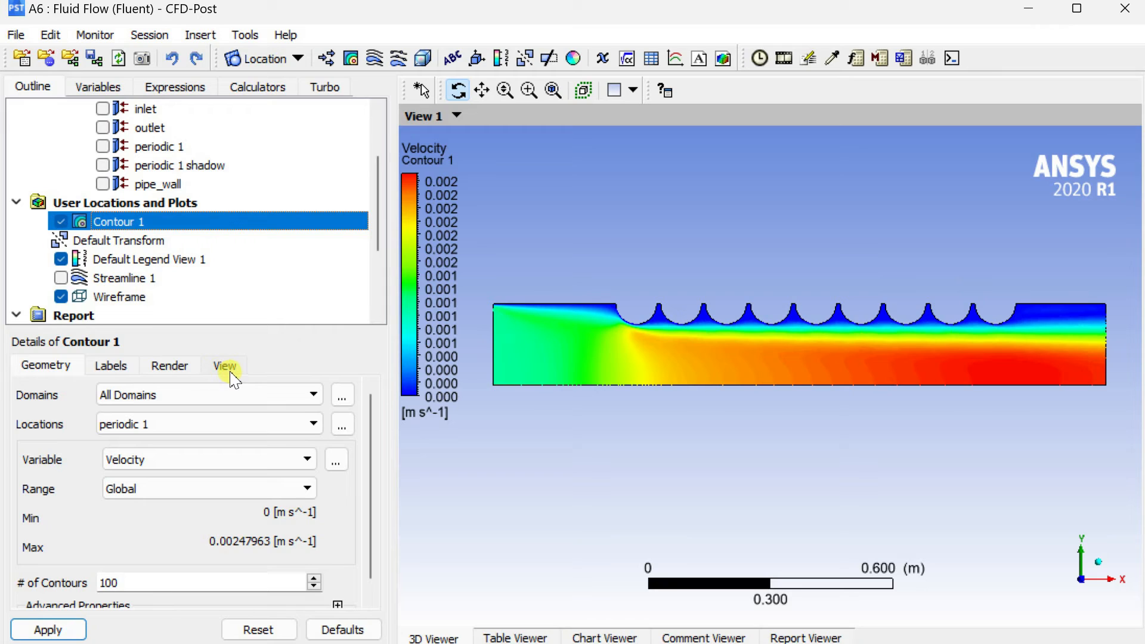
Set the number precision of Default Legend View 1 to 4 and apply it.
click(156, 259)
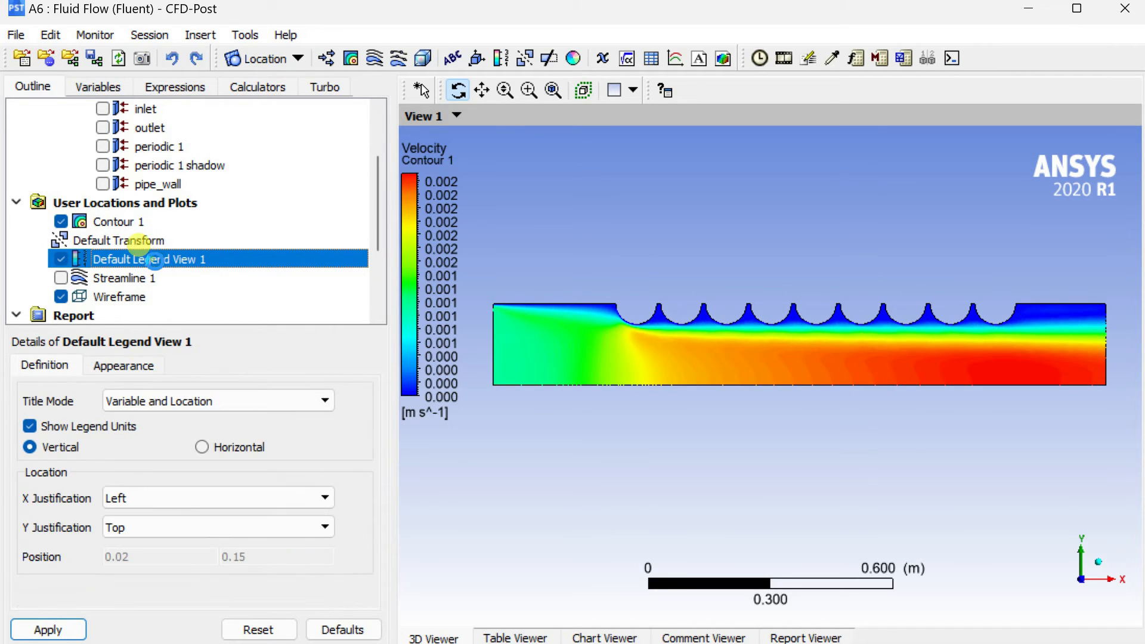
click(125, 375)
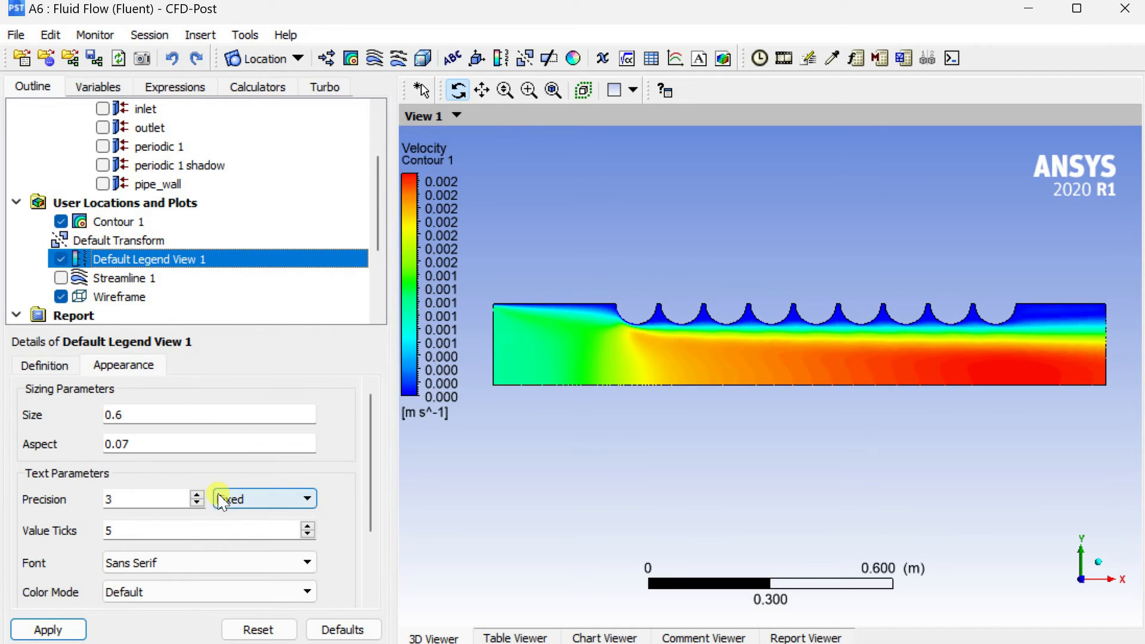
click(197, 495)
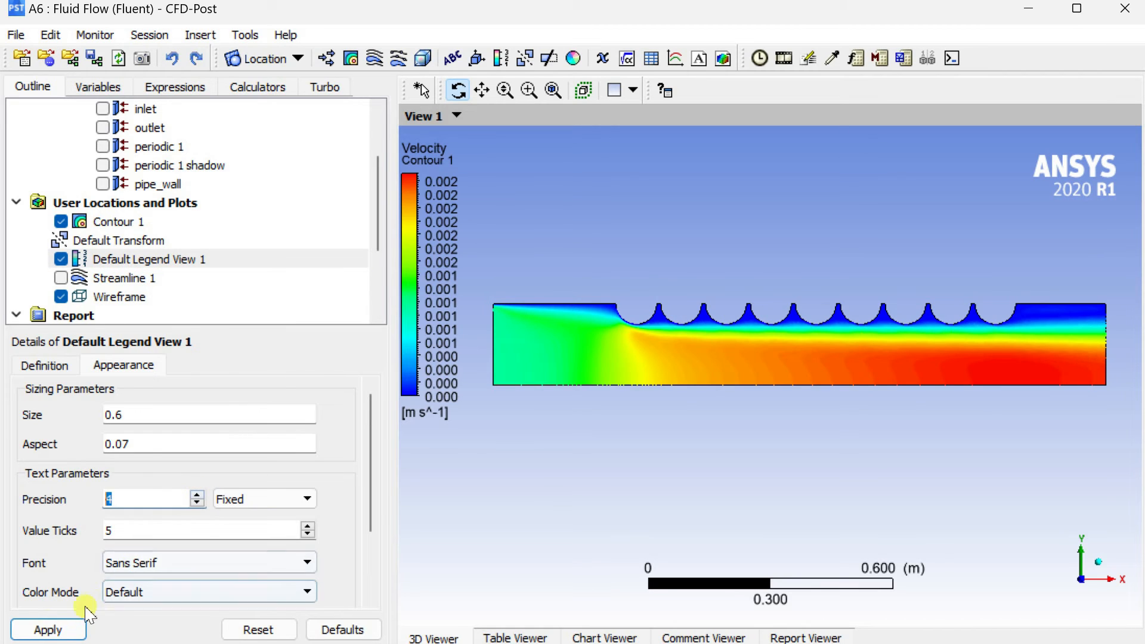
click(48, 628)
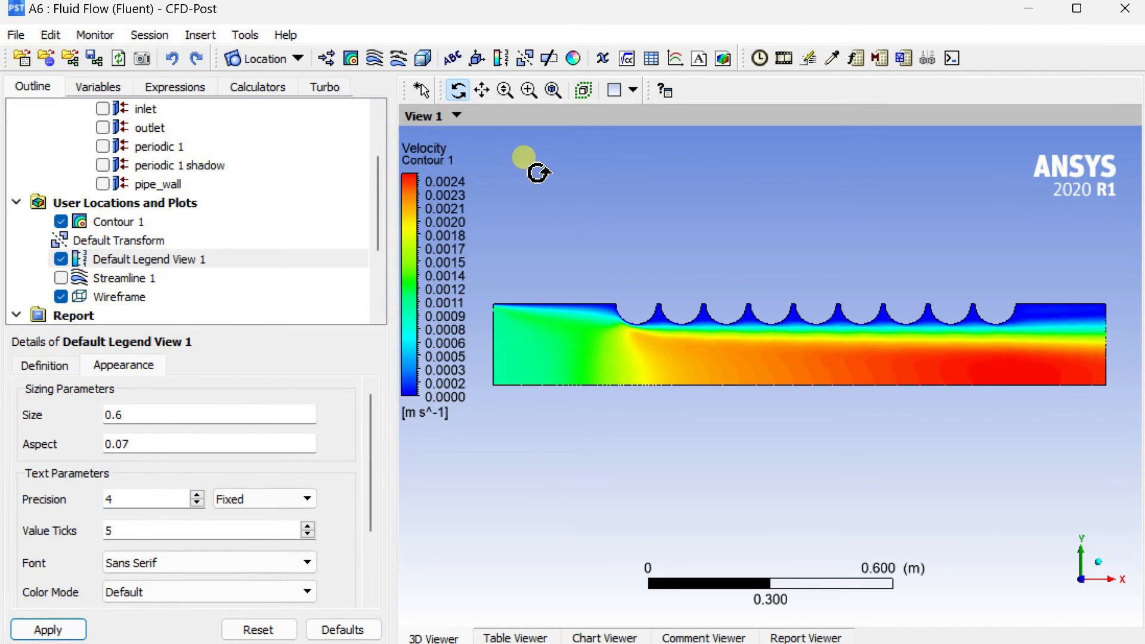
Mirror Contour 1 across the ZX Plane and apply the reflection.
click(146, 223)
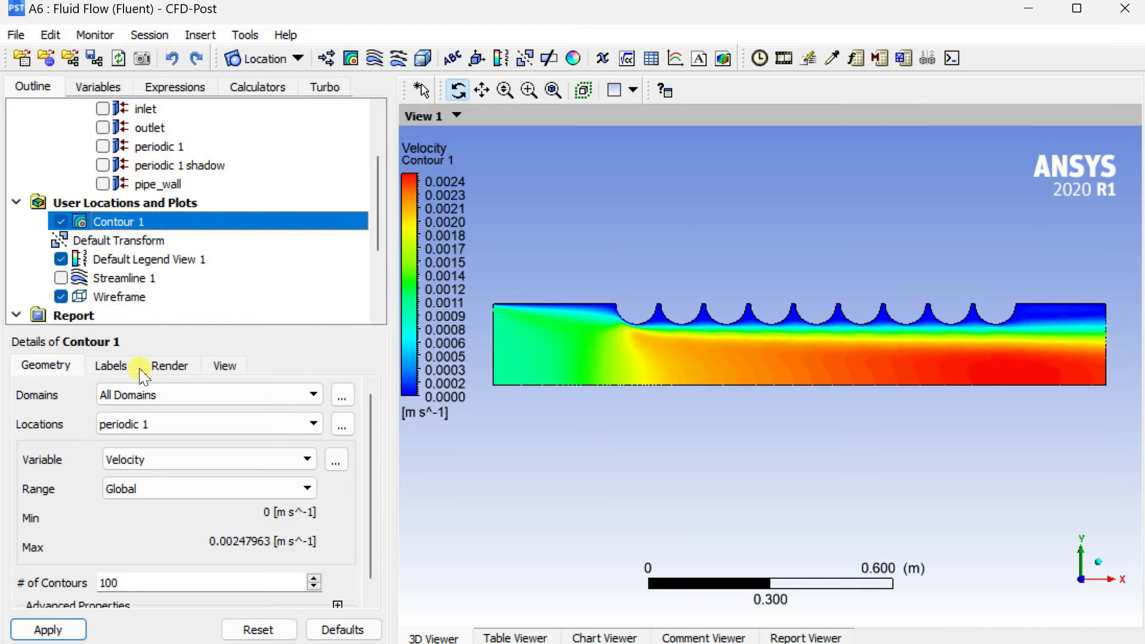
click(140, 368)
click(168, 369)
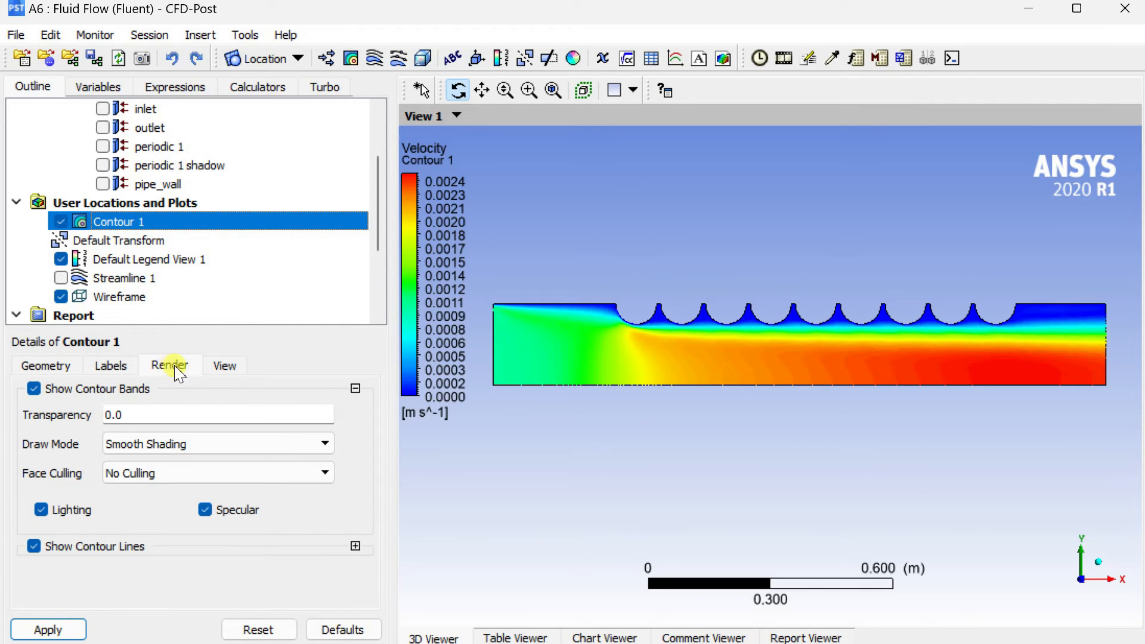
click(218, 367)
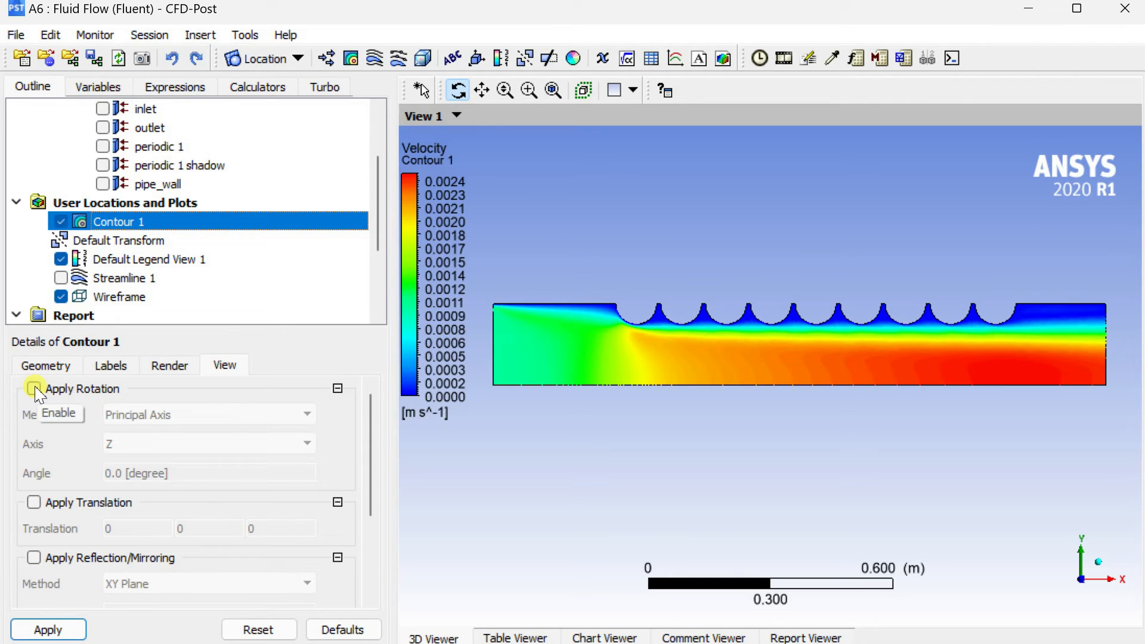
click(33, 558)
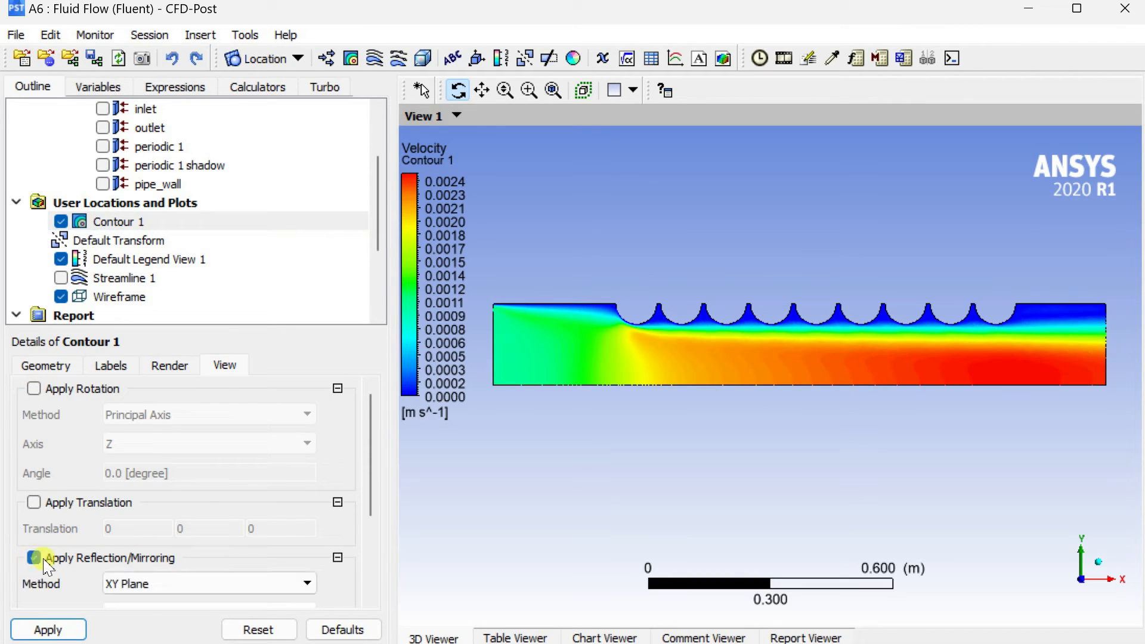
click(174, 585)
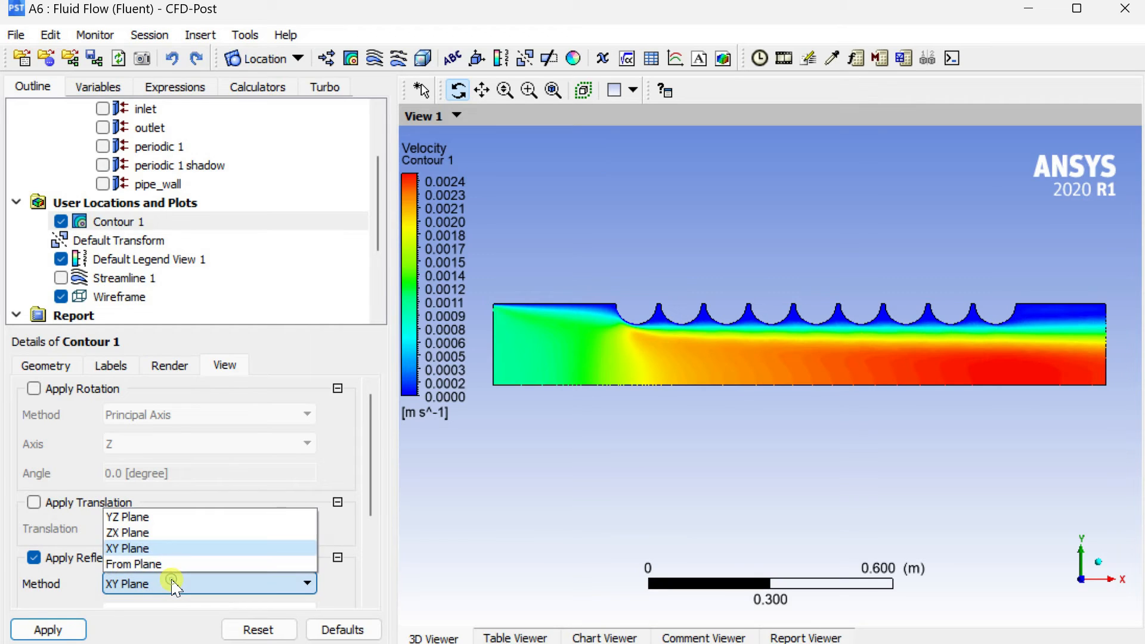
click(189, 532)
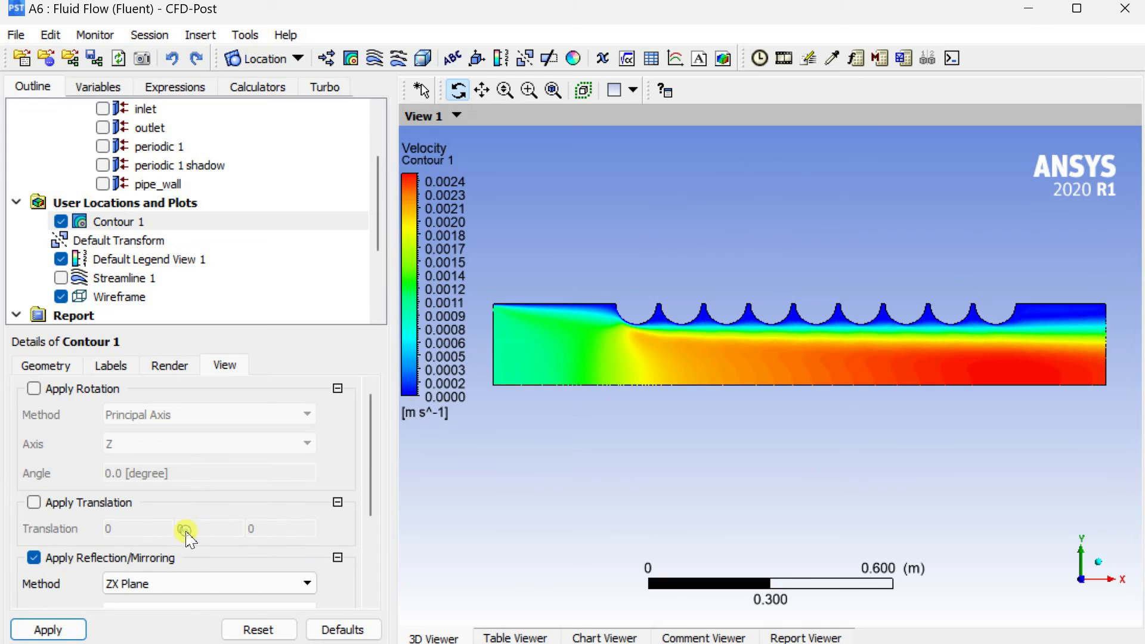
click(63, 631)
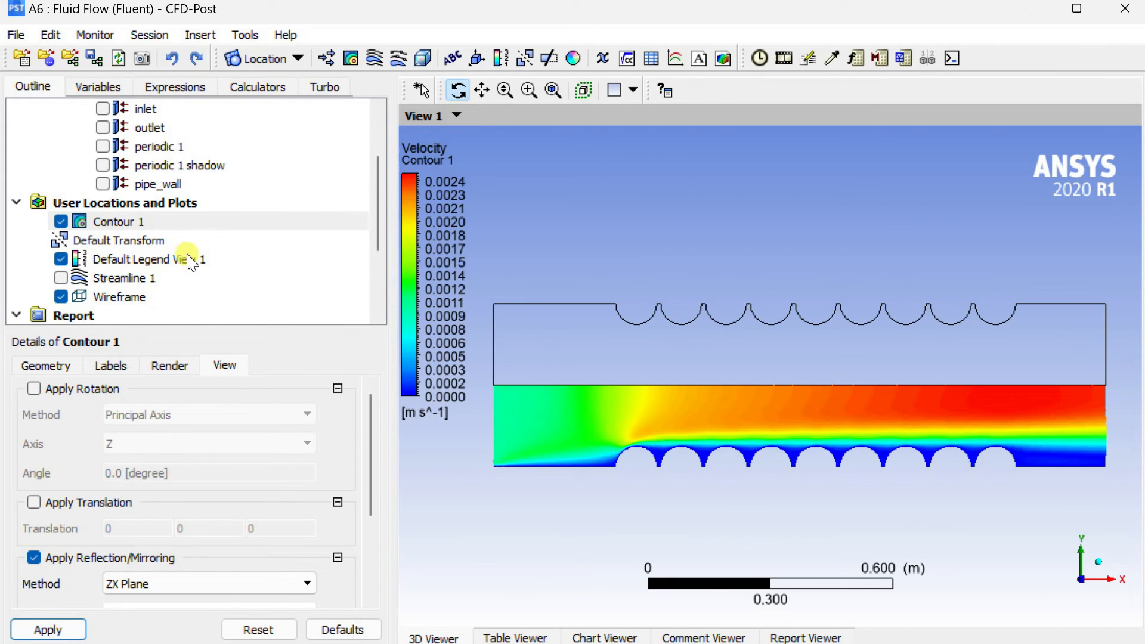
Create Contour 2 of Velocity on periodic 1 with Global range and 100 contours.
click(351, 58)
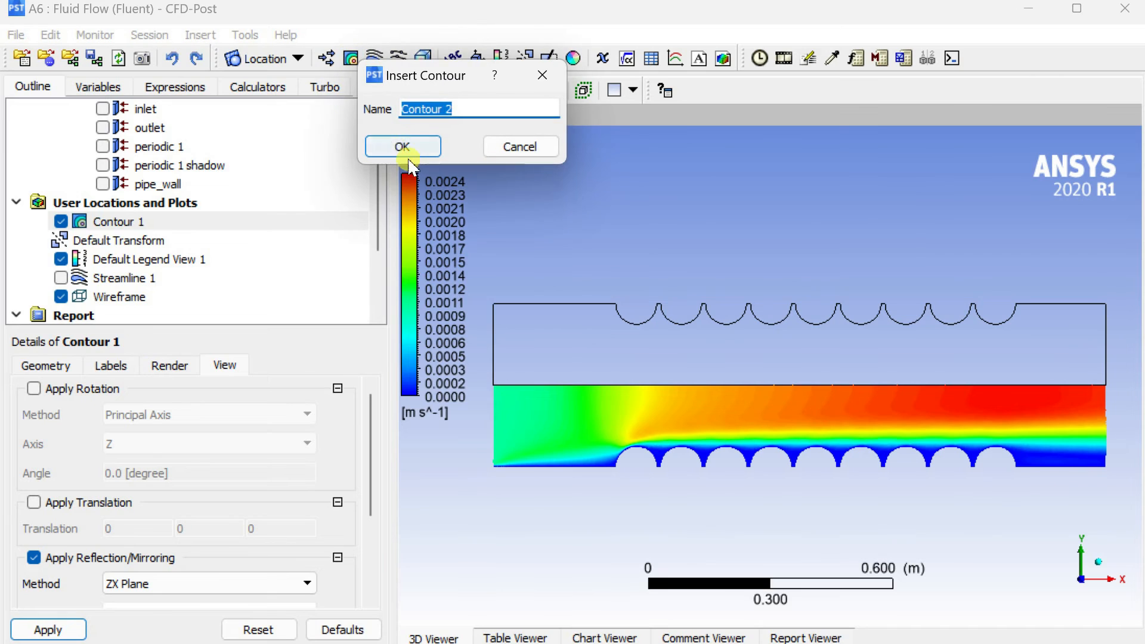
click(409, 149)
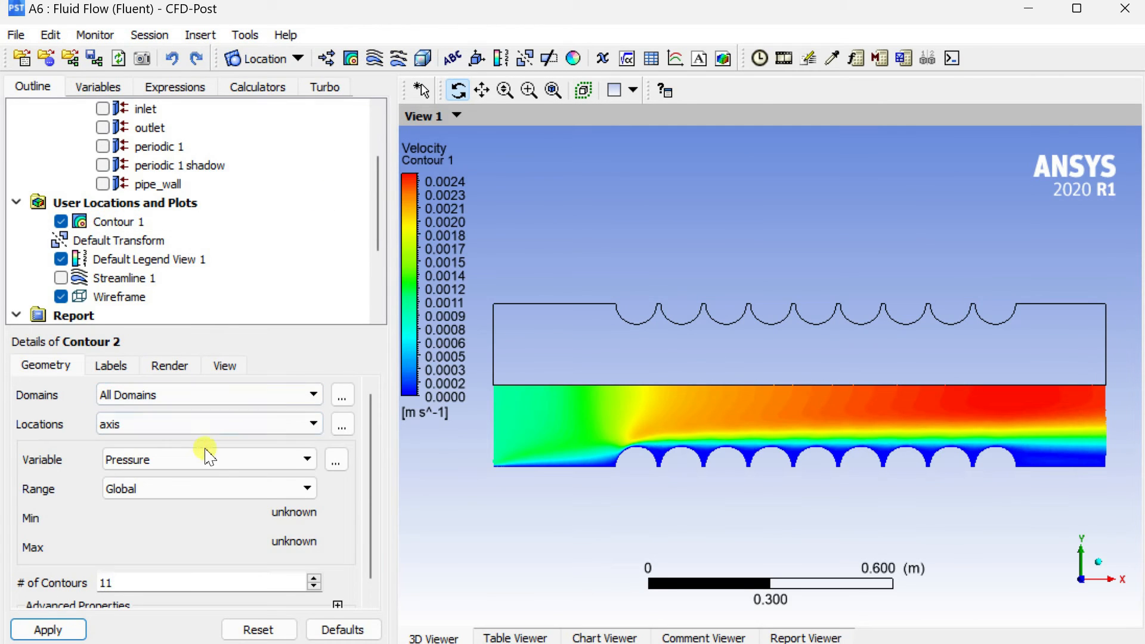
click(258, 468)
click(238, 527)
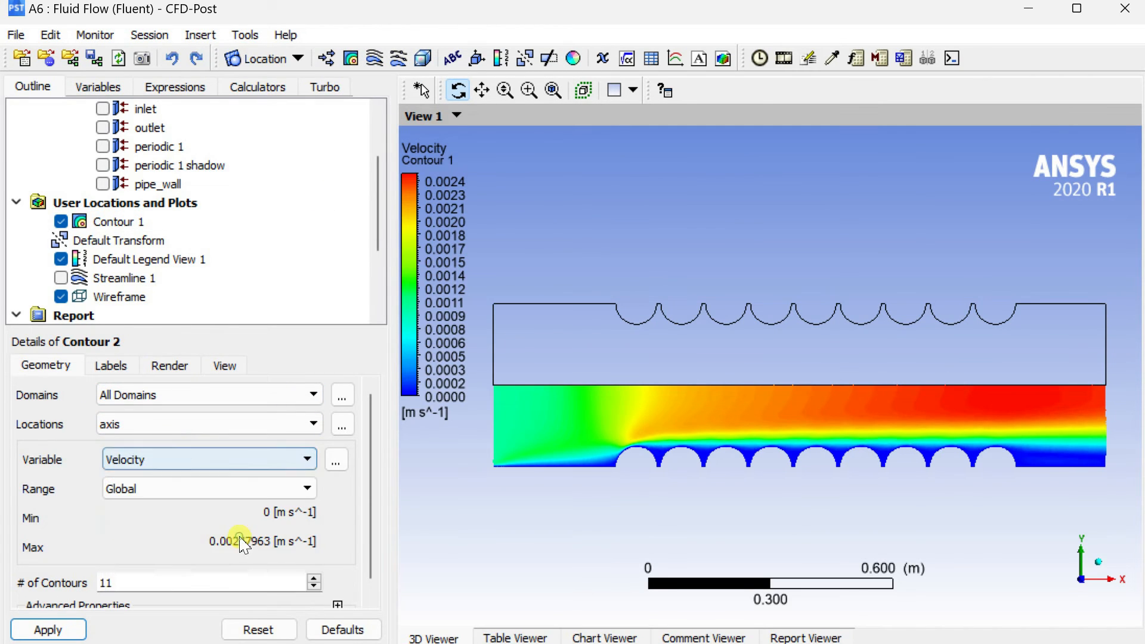
click(200, 424)
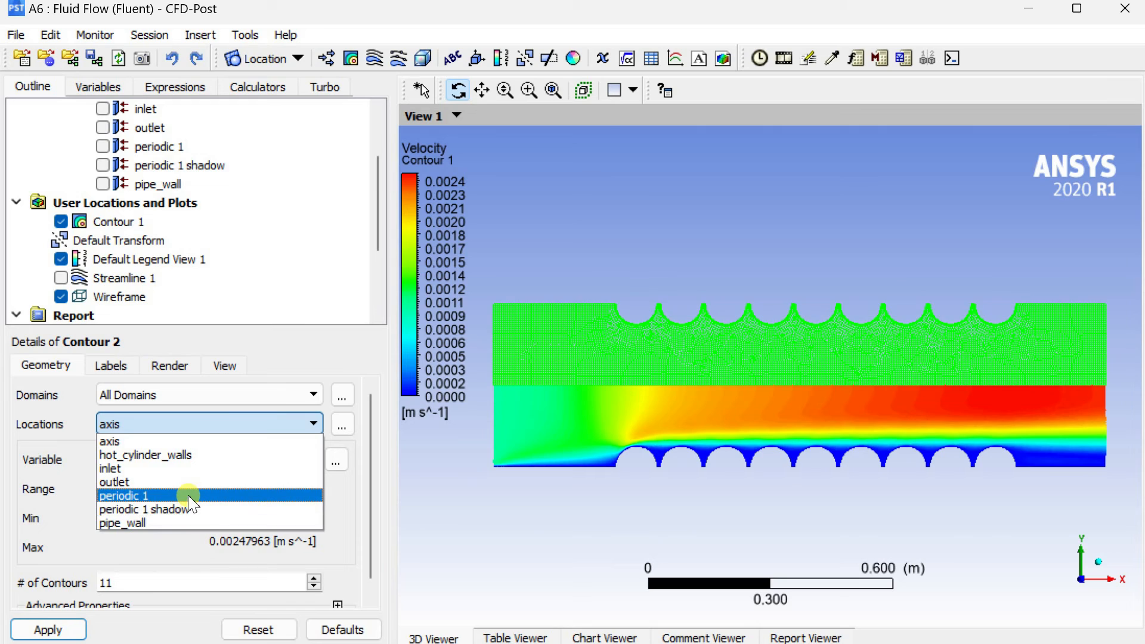
click(189, 496)
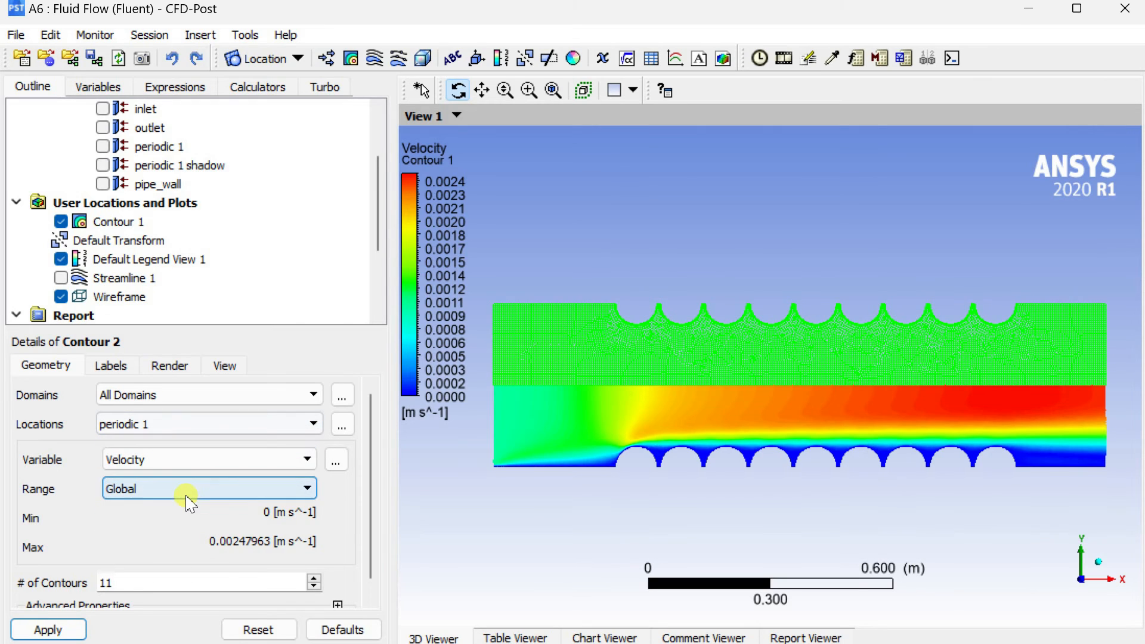
click(187, 490)
click(187, 505)
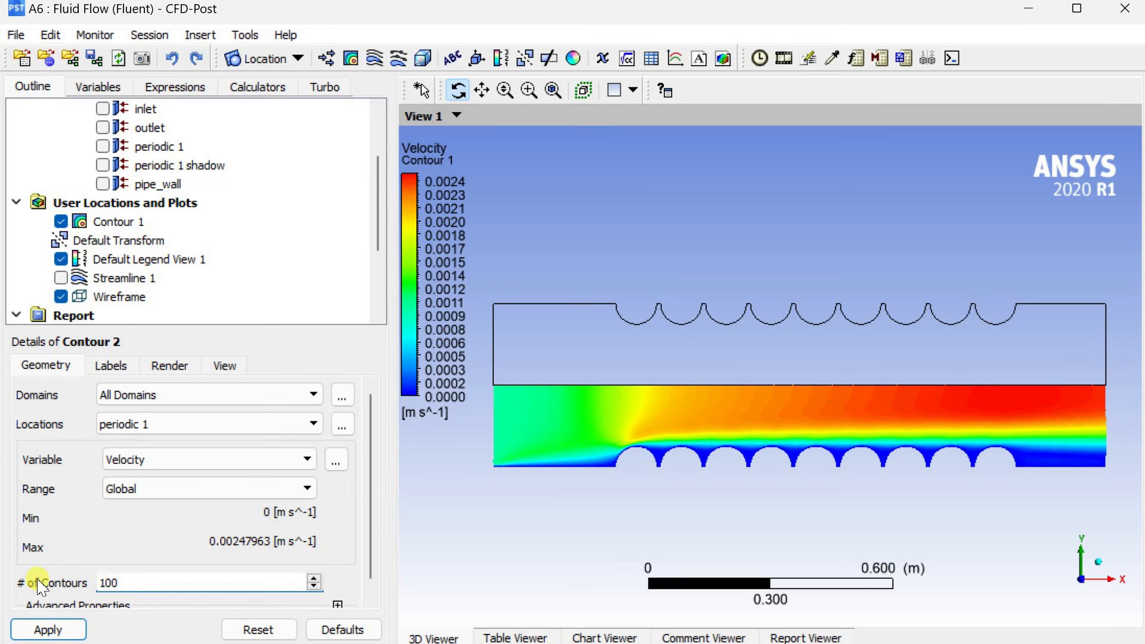
click(61, 631)
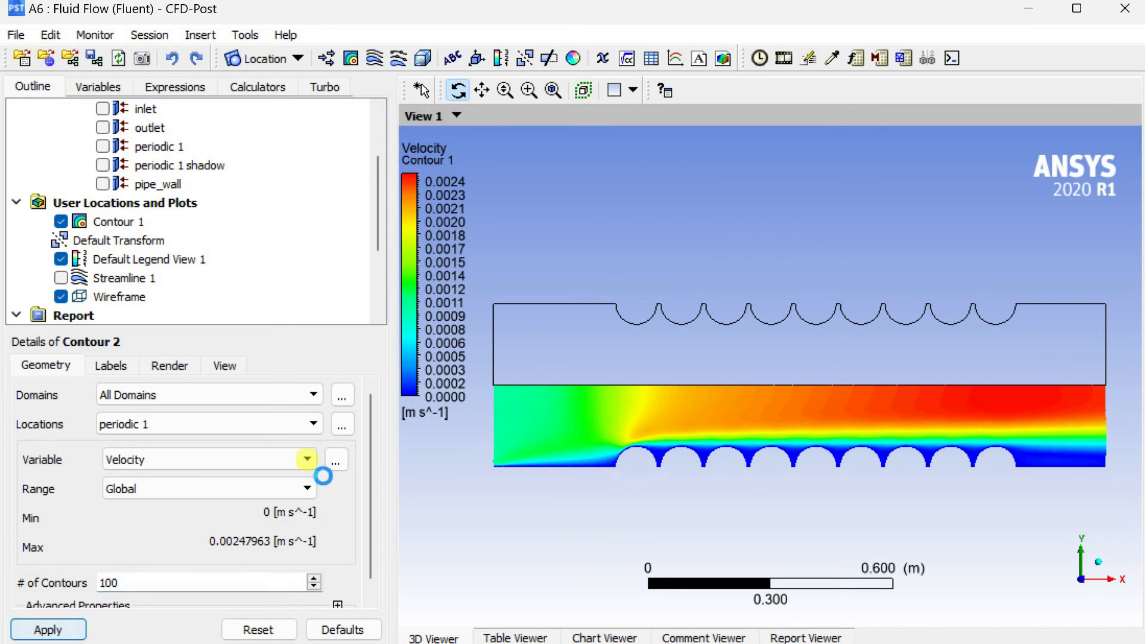
Hide the Wireframe so only the two velocity contour halves are displayed.
scroll(163, 307, down, 1)
scroll(163, 307, down, 2)
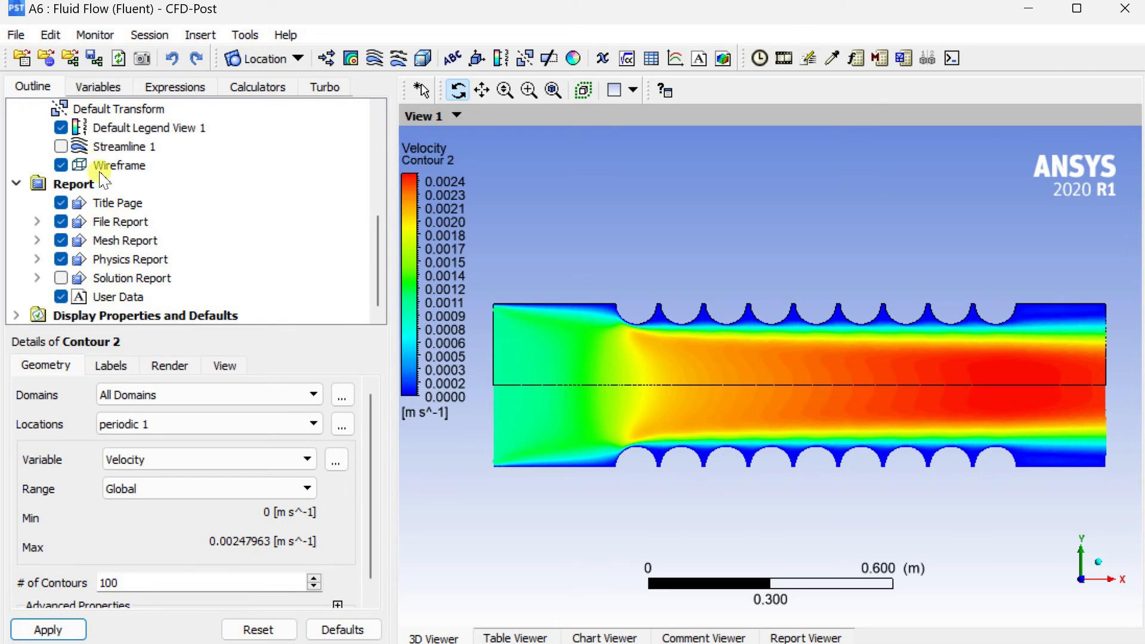
click(61, 165)
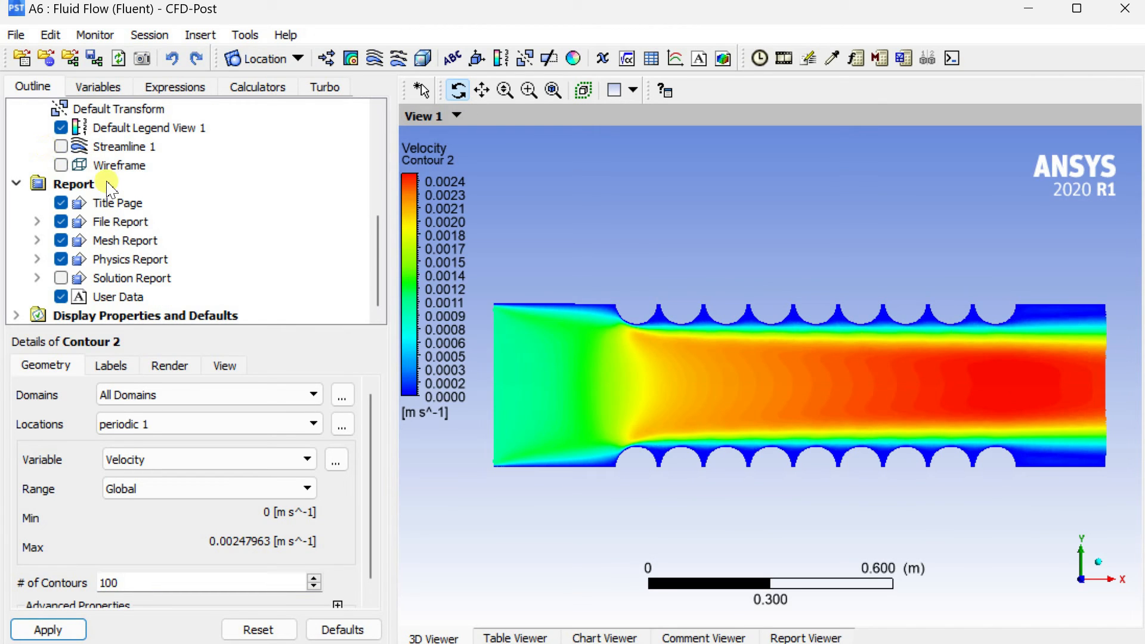
scroll(1027, 384, up, 2)
scroll(1027, 385, down, 2)
scroll(1027, 384, down, 1)
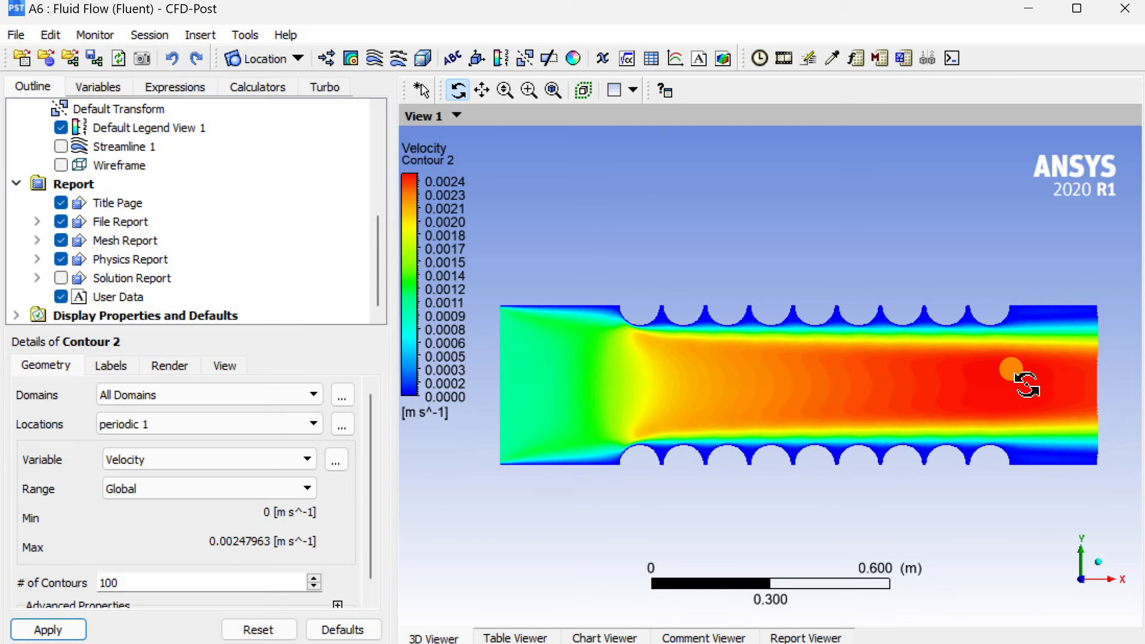
Save a picture of the mirrored velocity contours as HTC_velocity2.jpg.
click(143, 58)
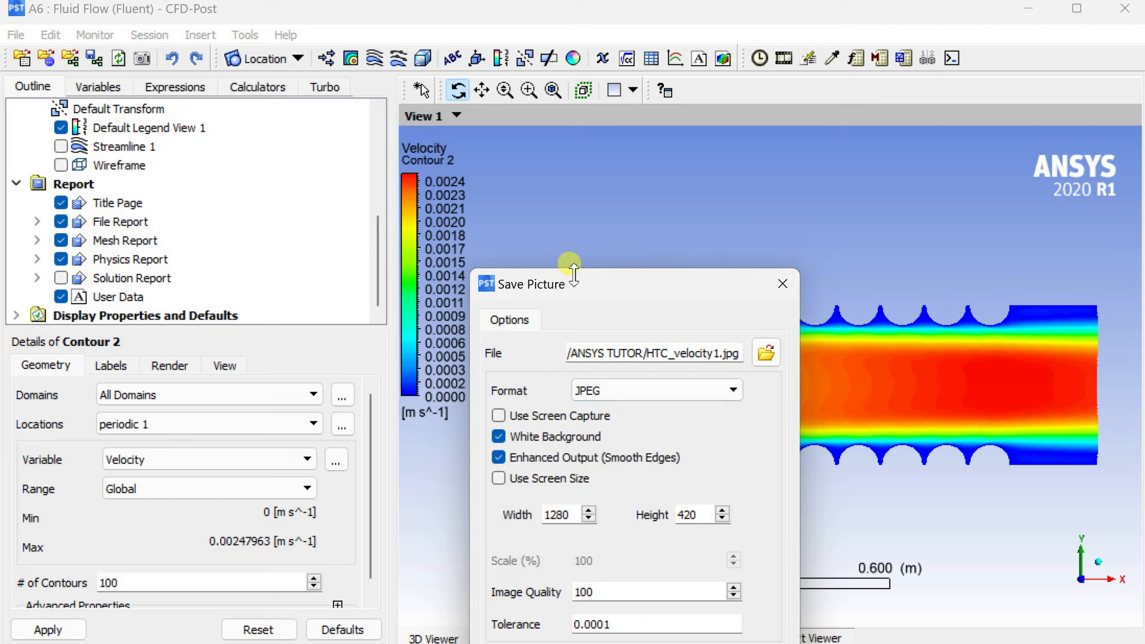
drag(573, 292, 273, 149)
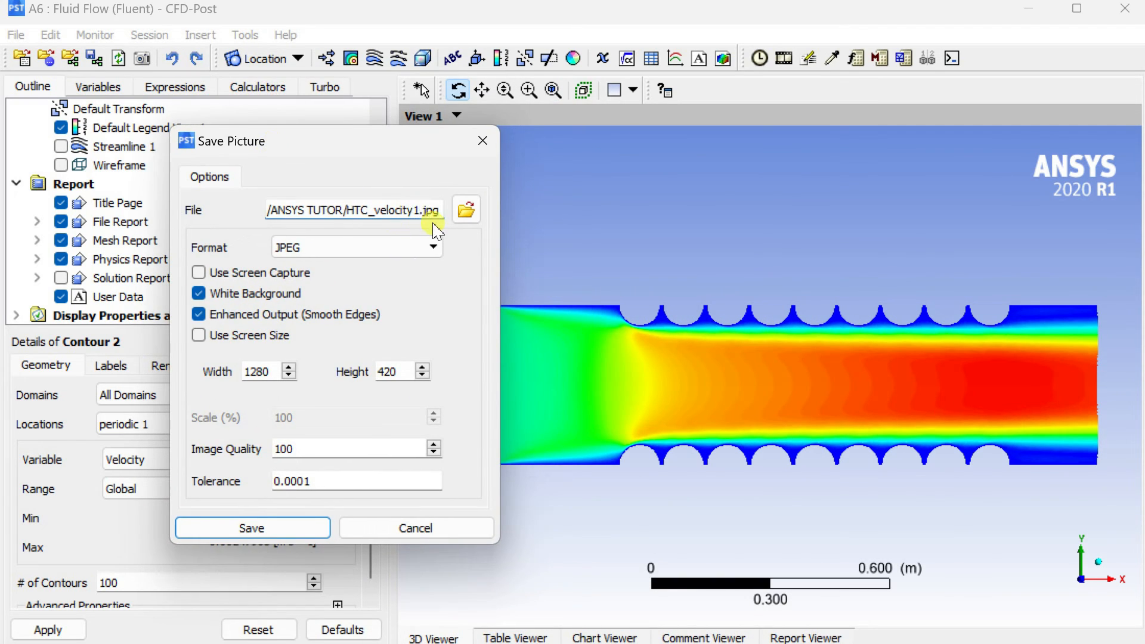
key(BackSpace)
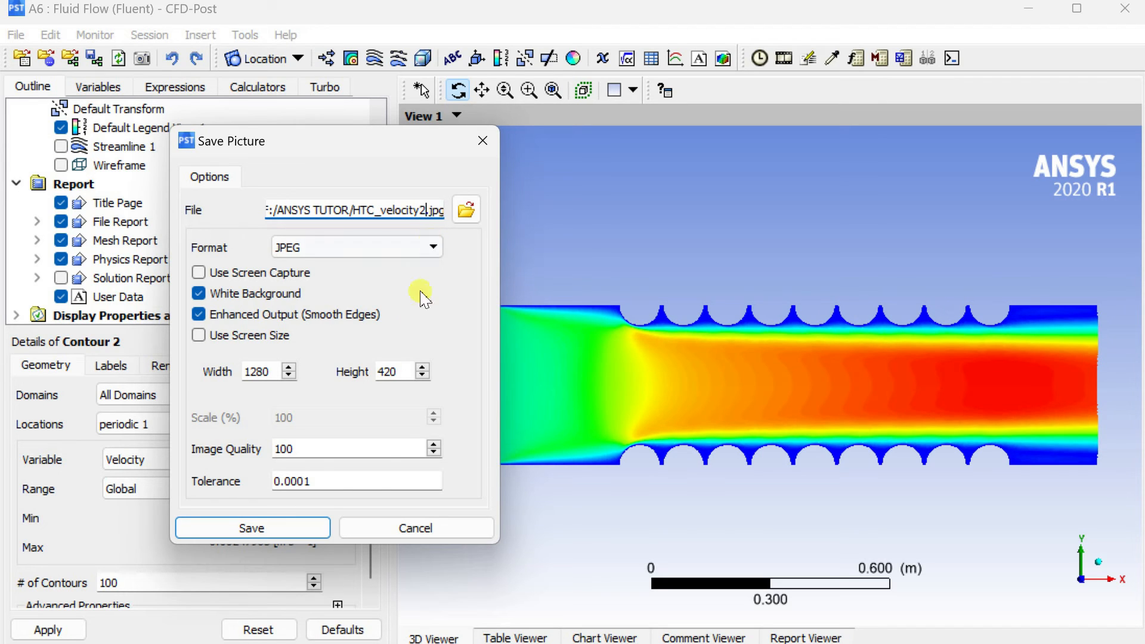
click(306, 529)
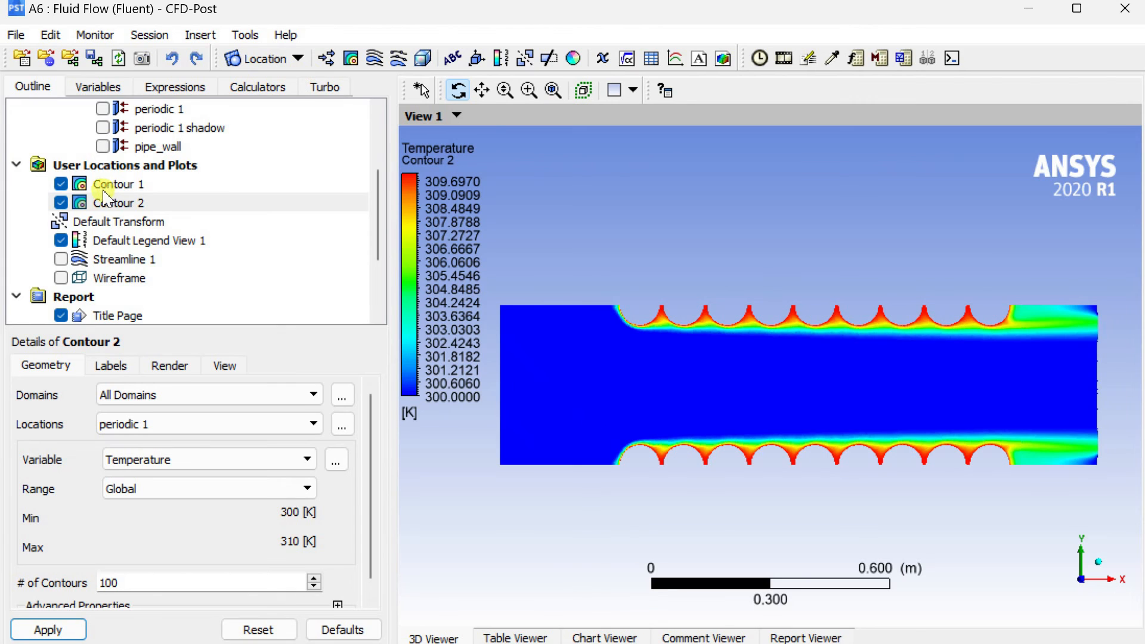
Hide Contour 1 and Contour 2 and show the Wireframe again.
click(61, 184)
click(59, 203)
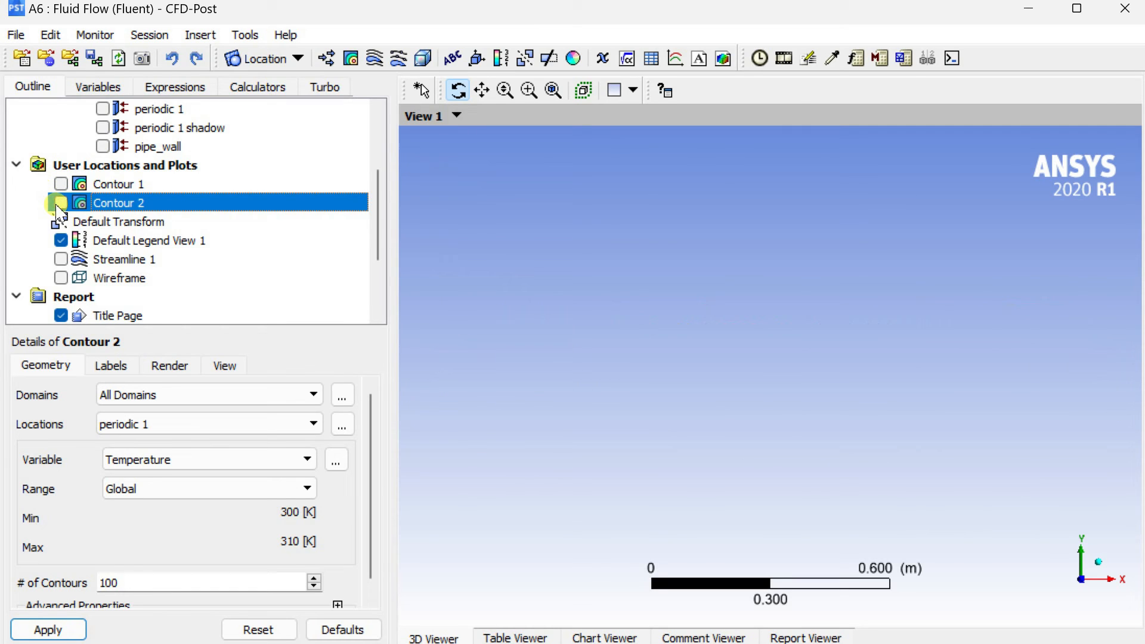
click(61, 277)
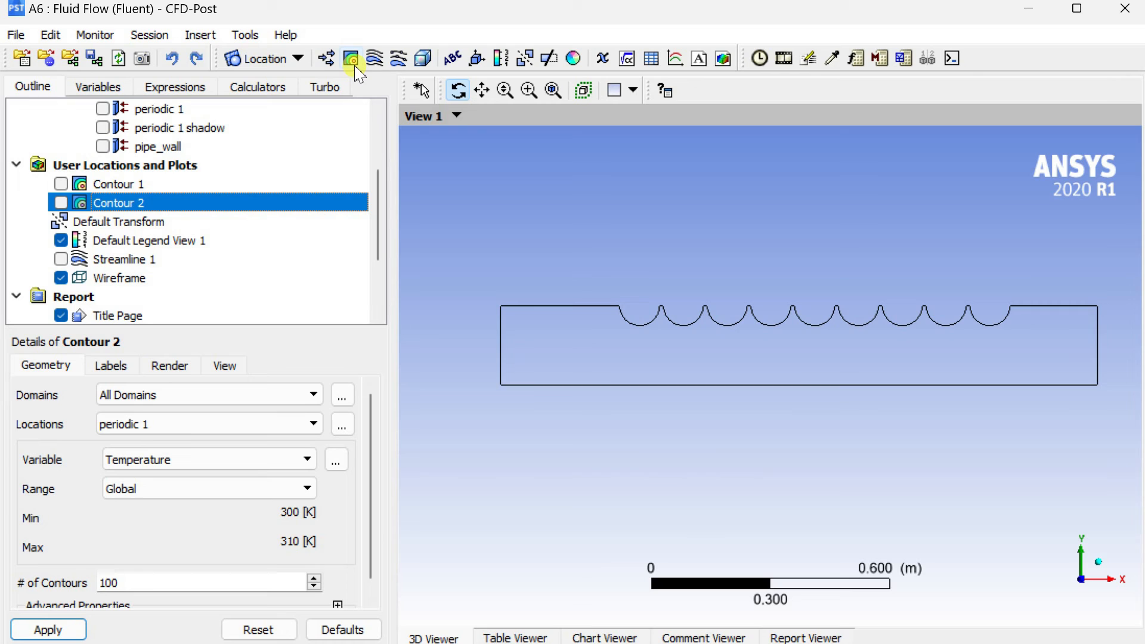
Create the vector plot Vector 1 of Velocity on periodic 1 and apply it.
click(336, 61)
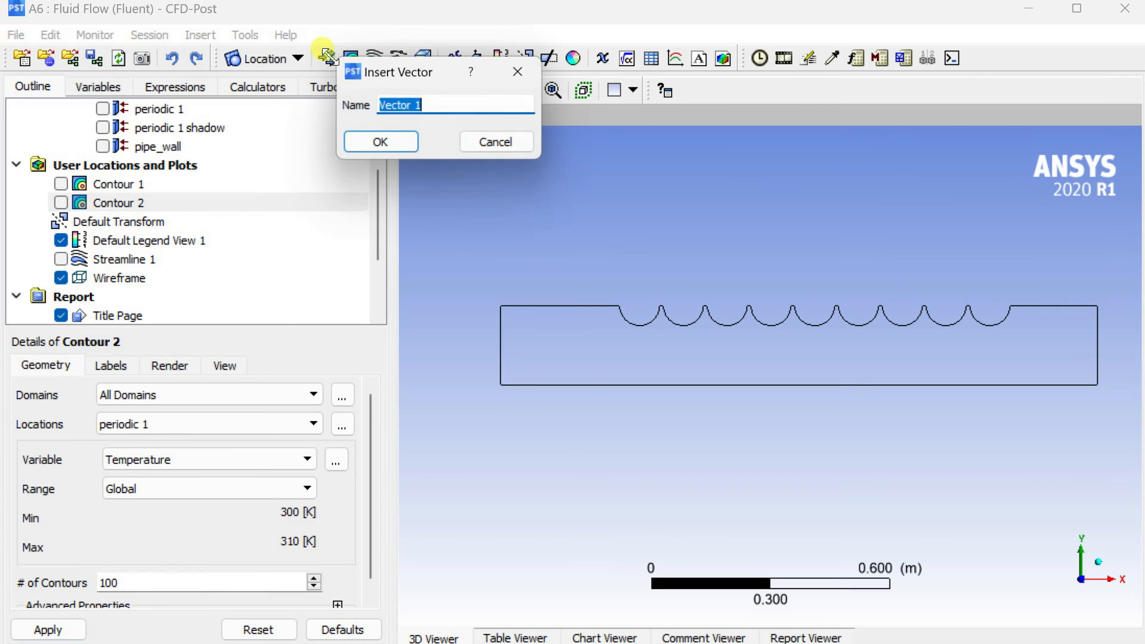
click(397, 142)
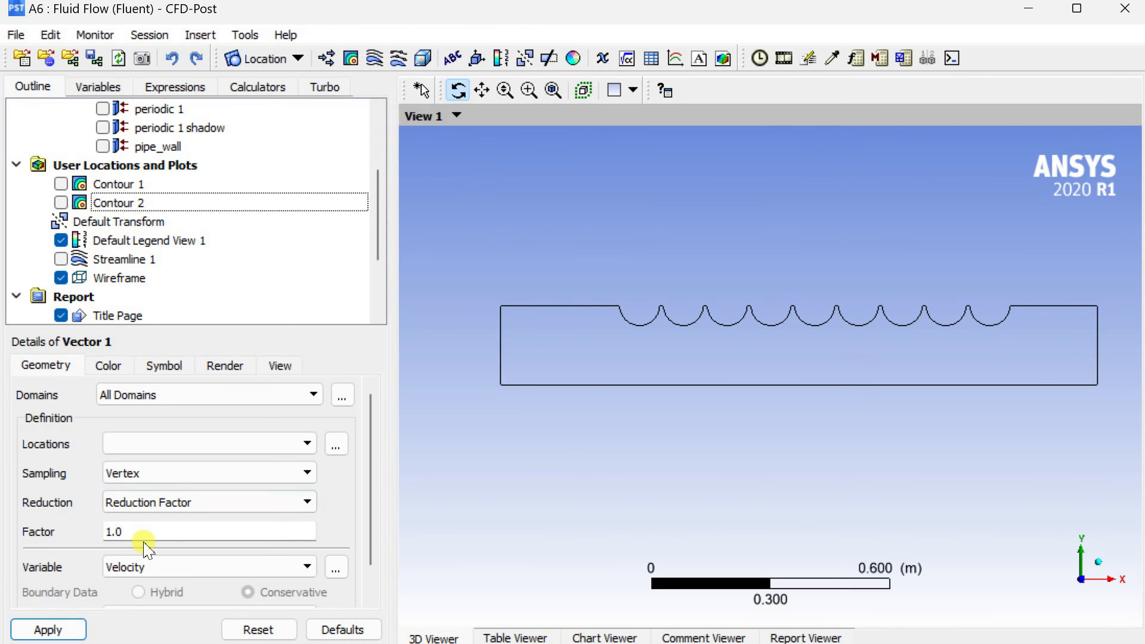
click(216, 444)
click(206, 518)
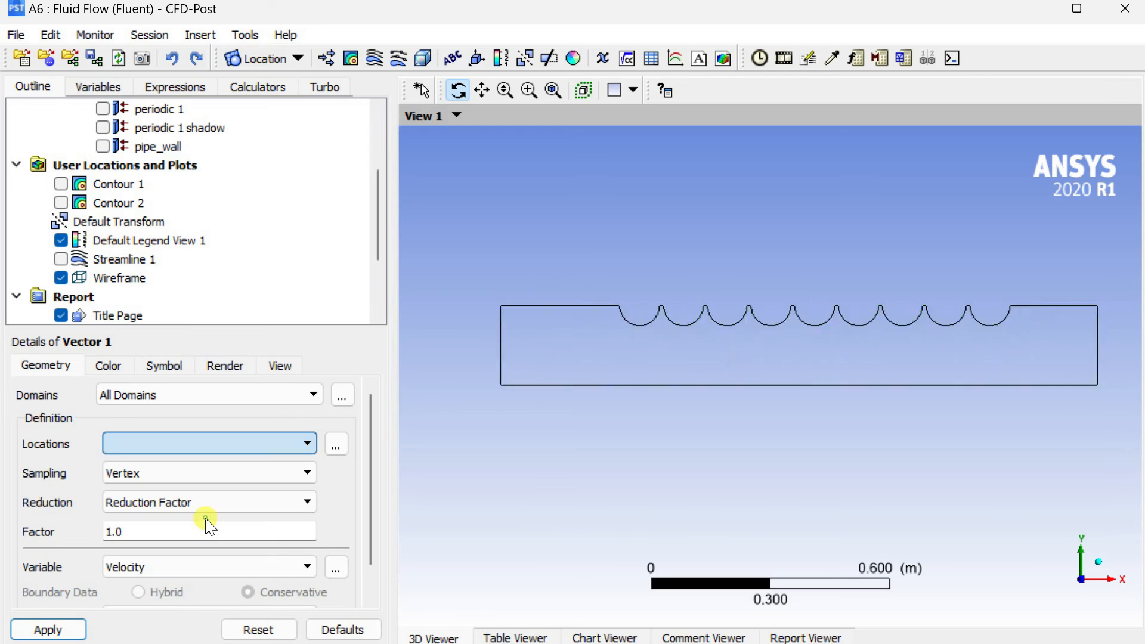
click(60, 629)
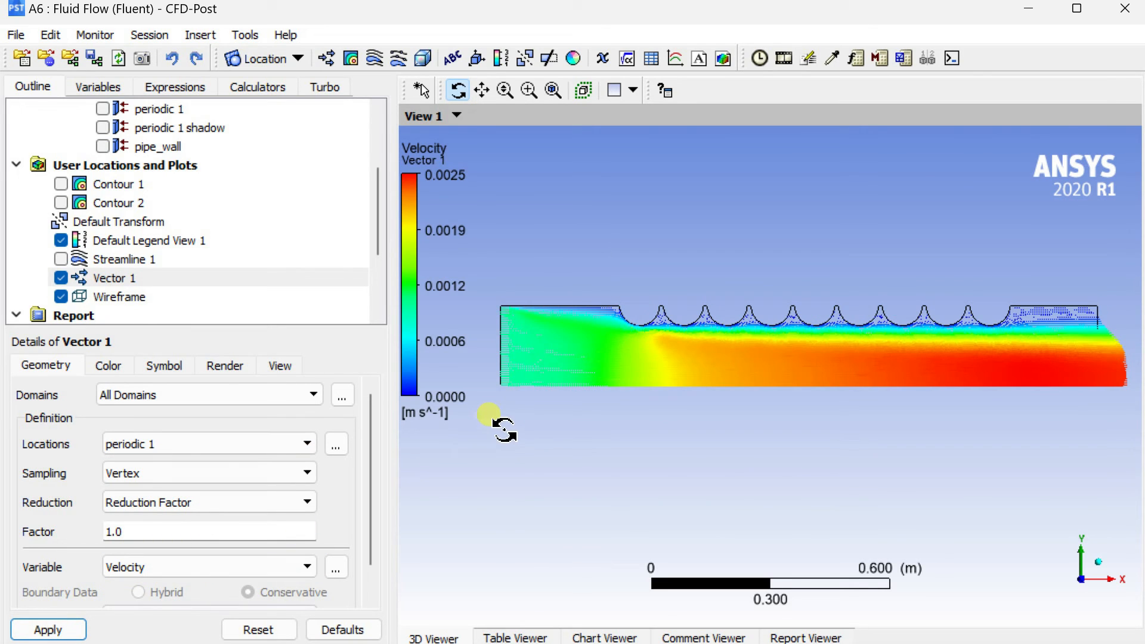
Examine the velocity vectors close up around the cylinder walls and at the outlet, and return to a wider view.
scroll(763, 369, up, 2)
ctrl+middle_drag(658, 359, 770, 373)
scroll(769, 374, up, 5)
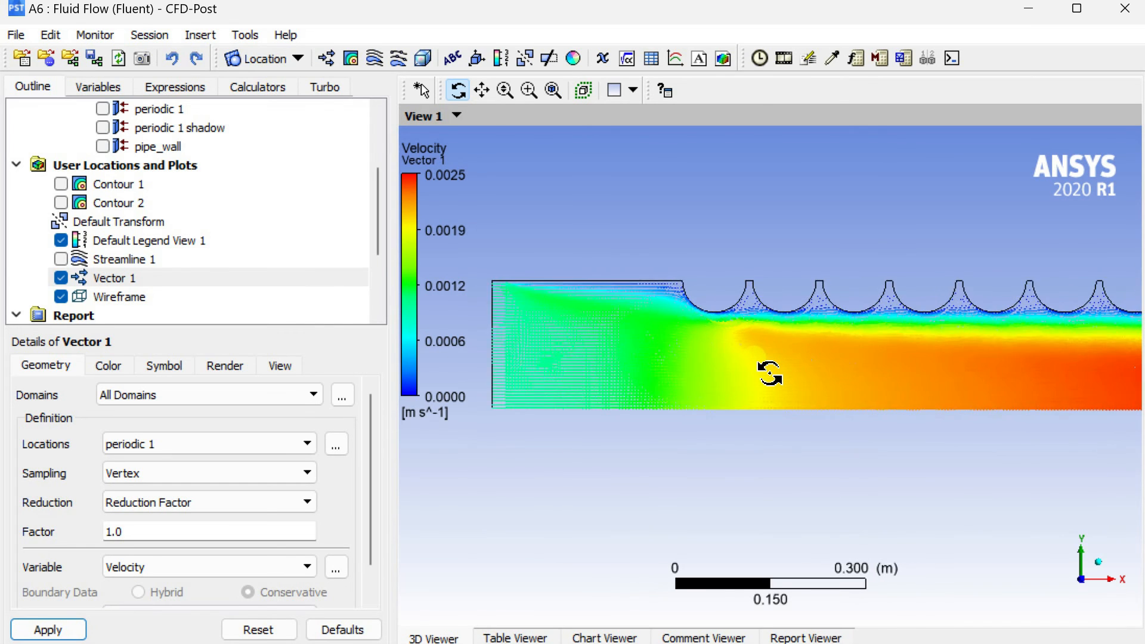
scroll(770, 373, up, 8)
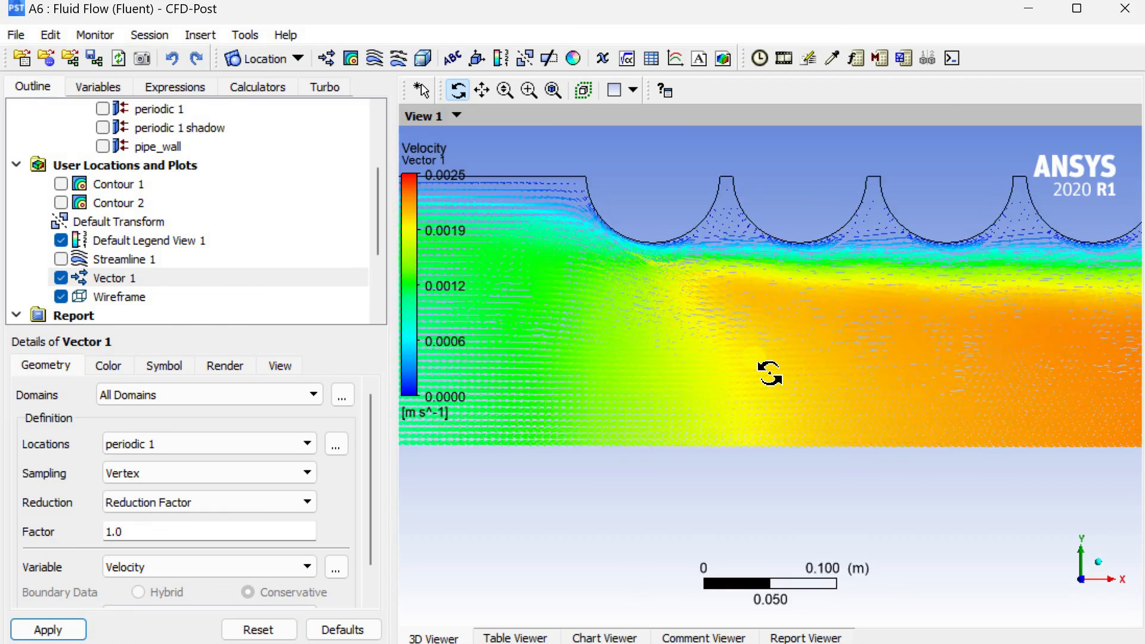
scroll(770, 373, up, 6)
ctrl+middle_drag(770, 373, 859, 464)
scroll(865, 273, up, 5)
ctrl+middle_drag(865, 273, 632, 444)
scroll(633, 444, down, 1)
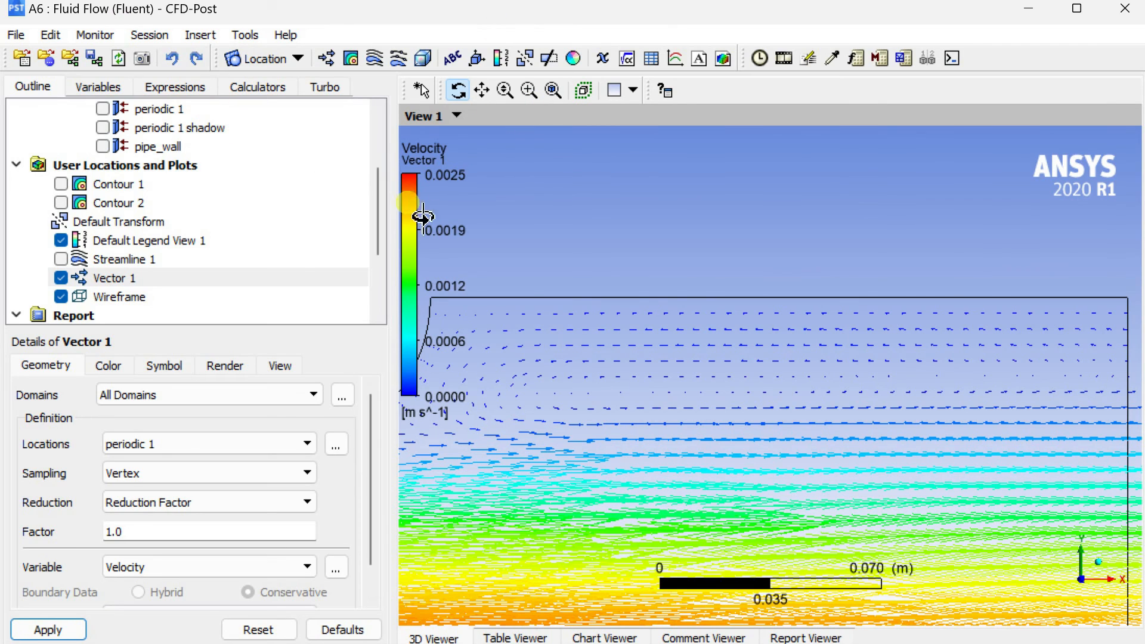
scroll(639, 304, down, 5)
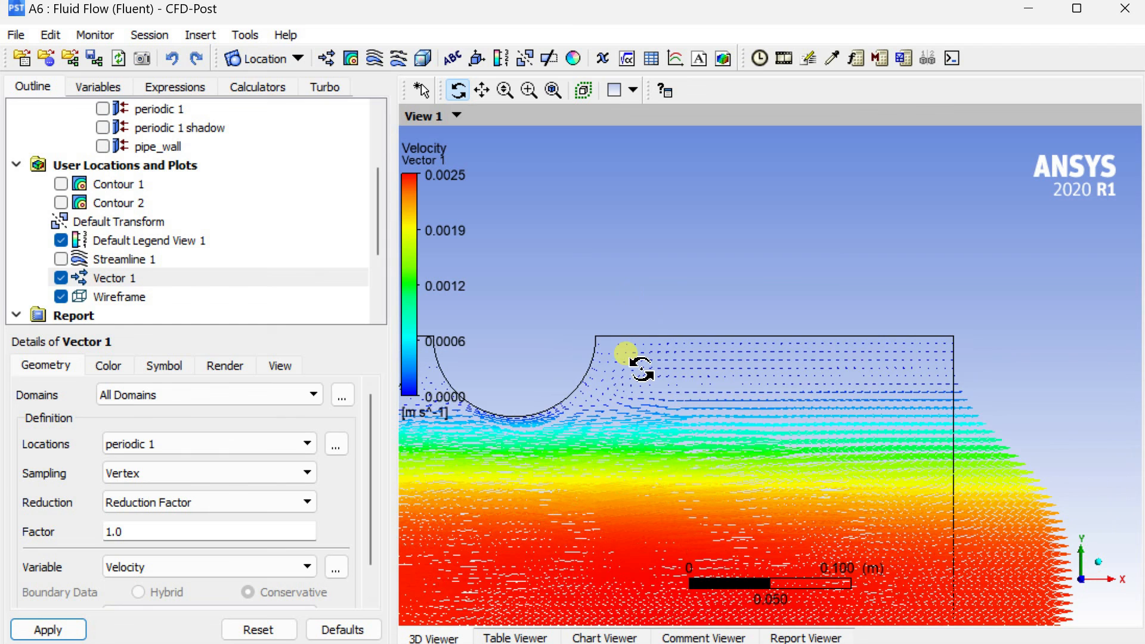
scroll(625, 353, down, 5)
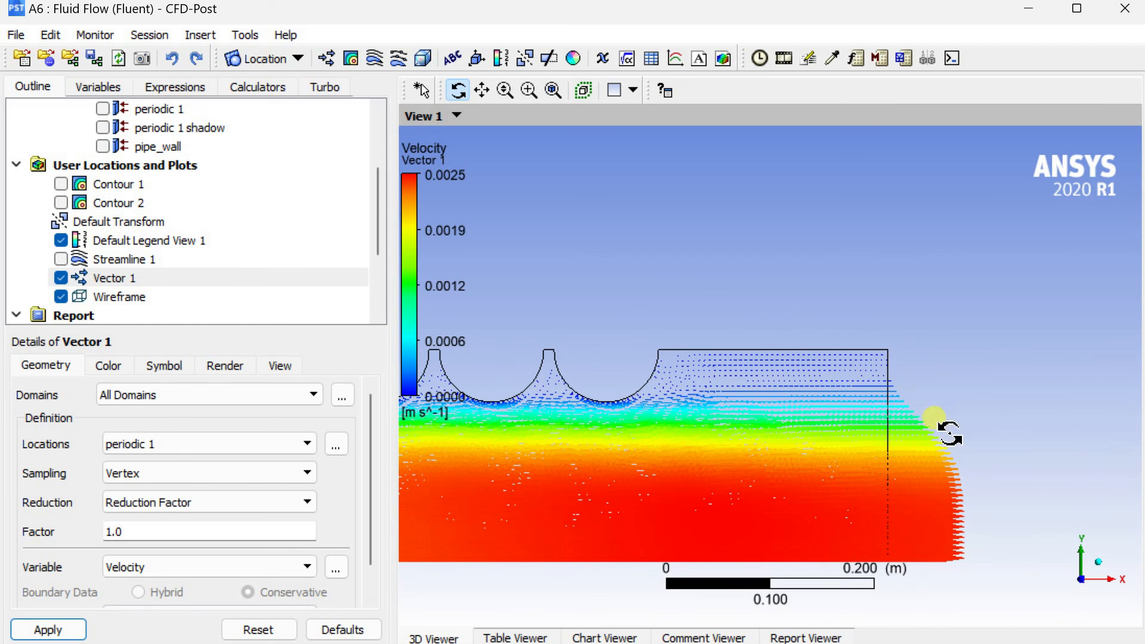
scroll(941, 464, down, 3)
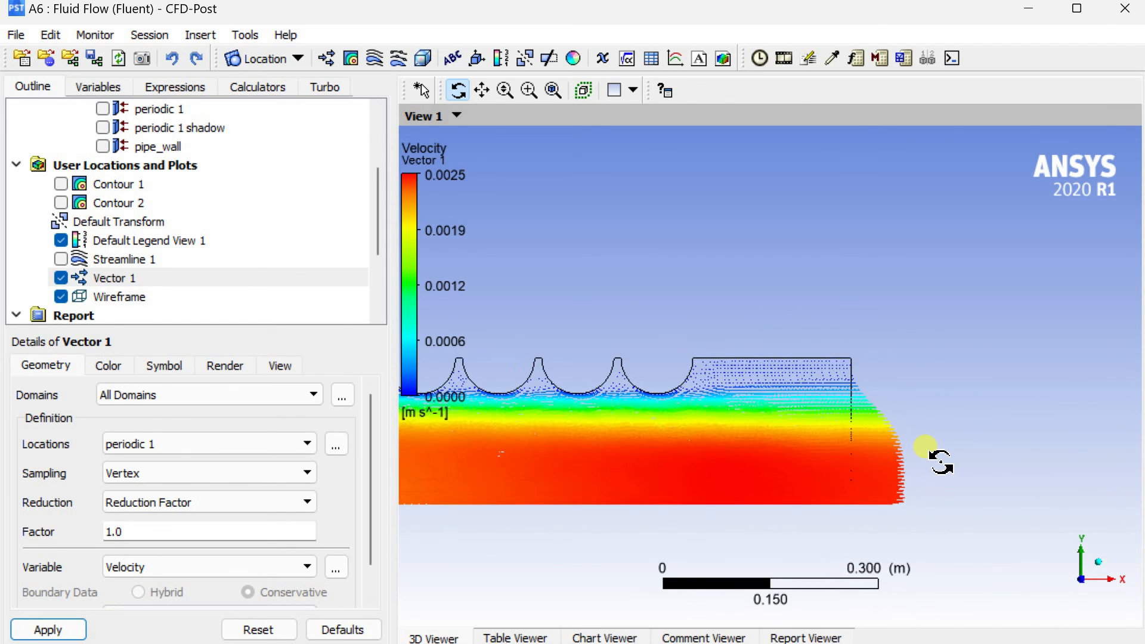
scroll(941, 463, down, 2)
middle_drag(639, 442, 907, 437)
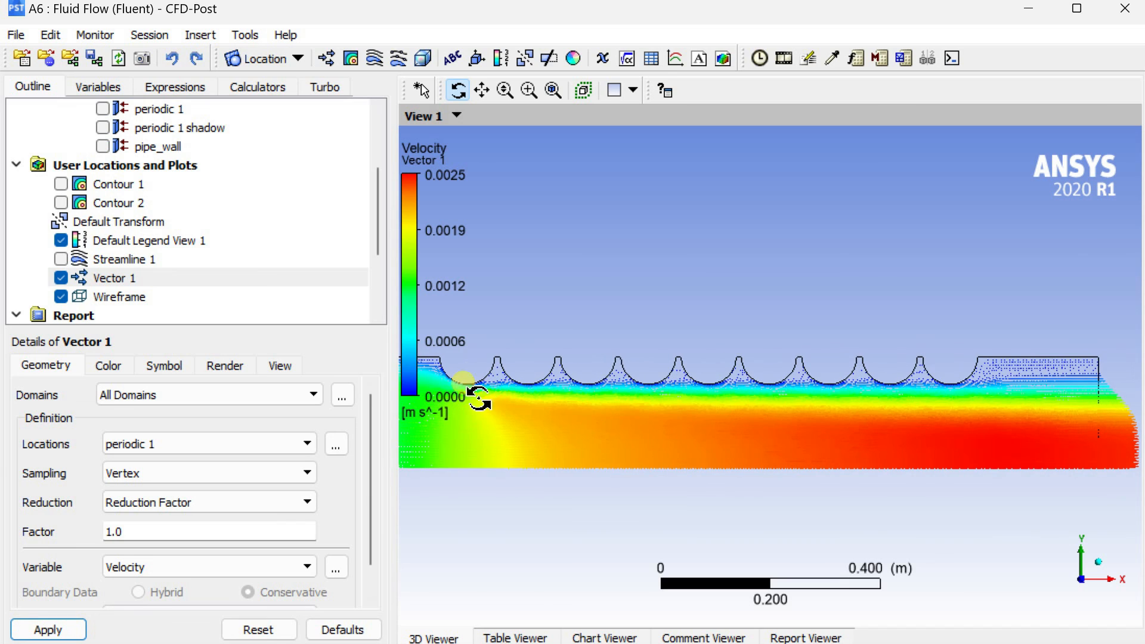
Mirror the Vector 1 plot about the ZX Plane with Apply Reflection/Mirroring and apply it.
click(225, 365)
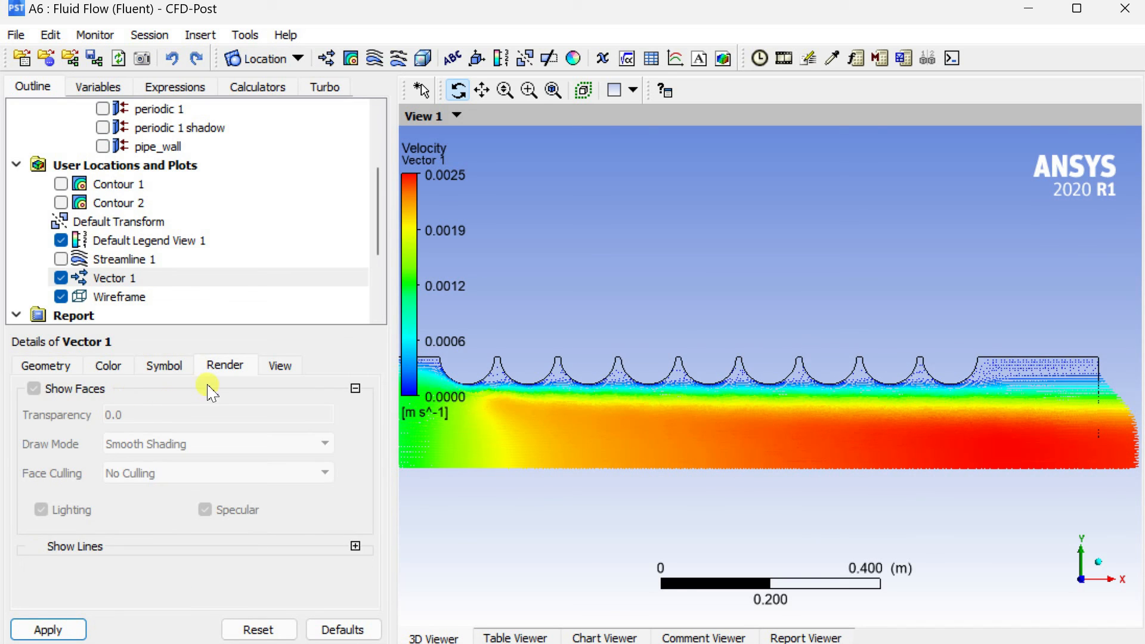
click(289, 364)
click(33, 558)
click(159, 584)
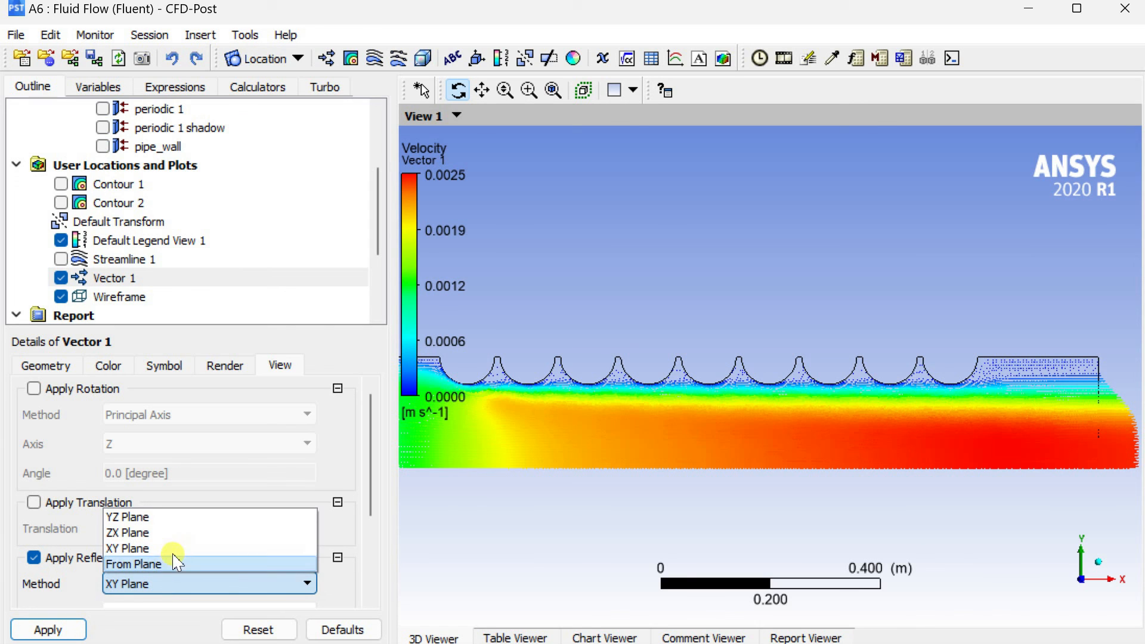
click(176, 532)
click(56, 630)
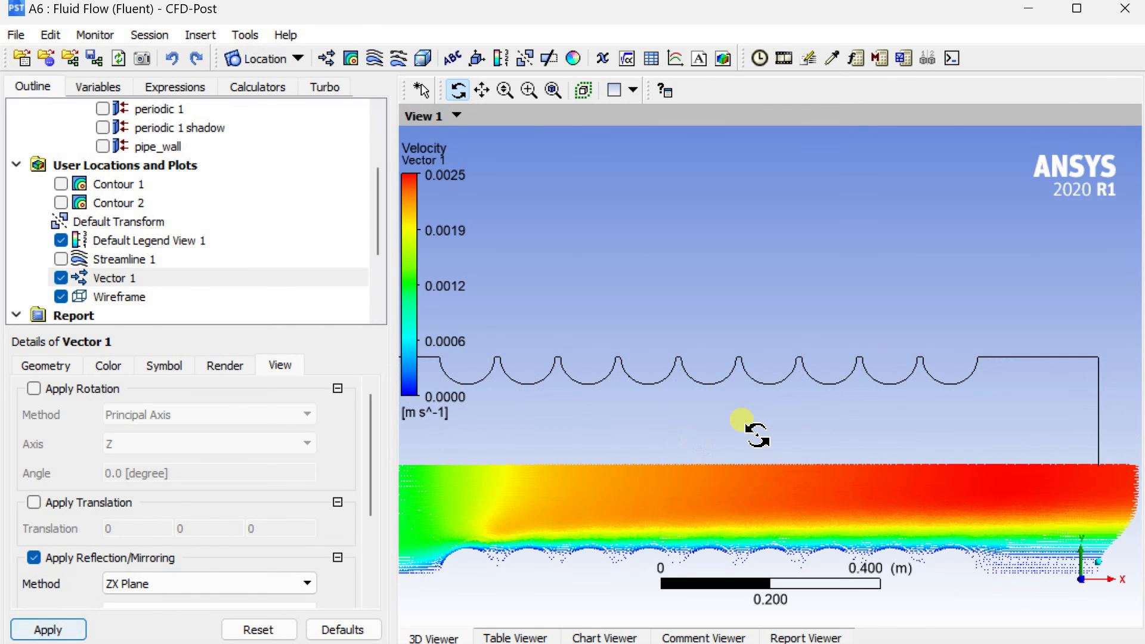
scroll(754, 414, down, 5)
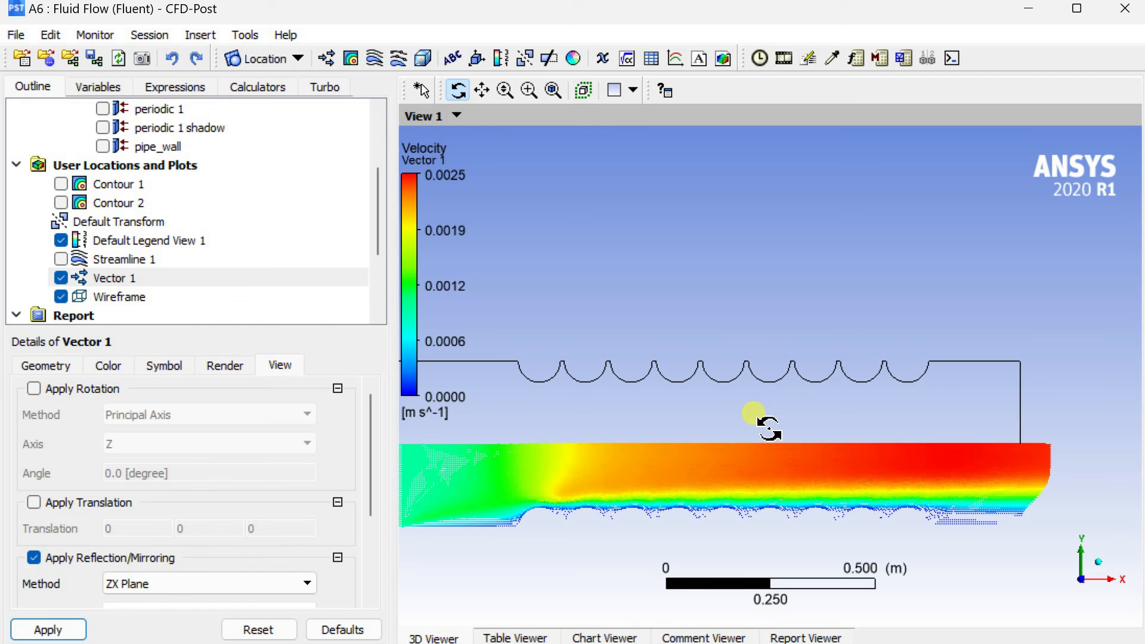
scroll(769, 428, down, 2)
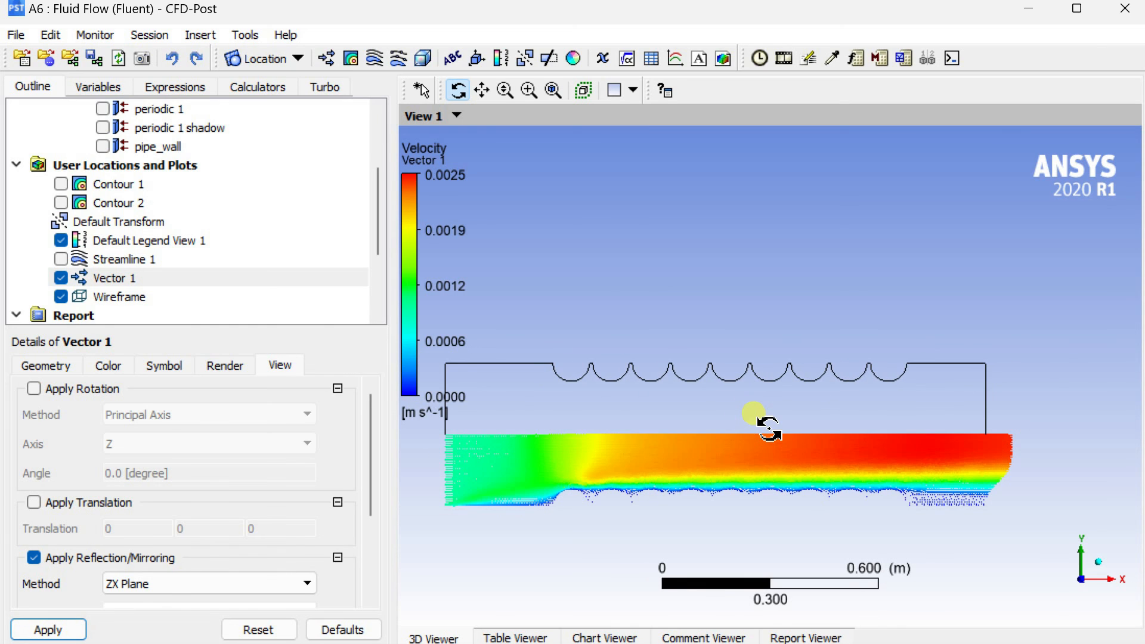
Create a second vector plot, Vector 2, of Velocity on periodic 1 without reflection and apply it.
click(327, 58)
click(385, 146)
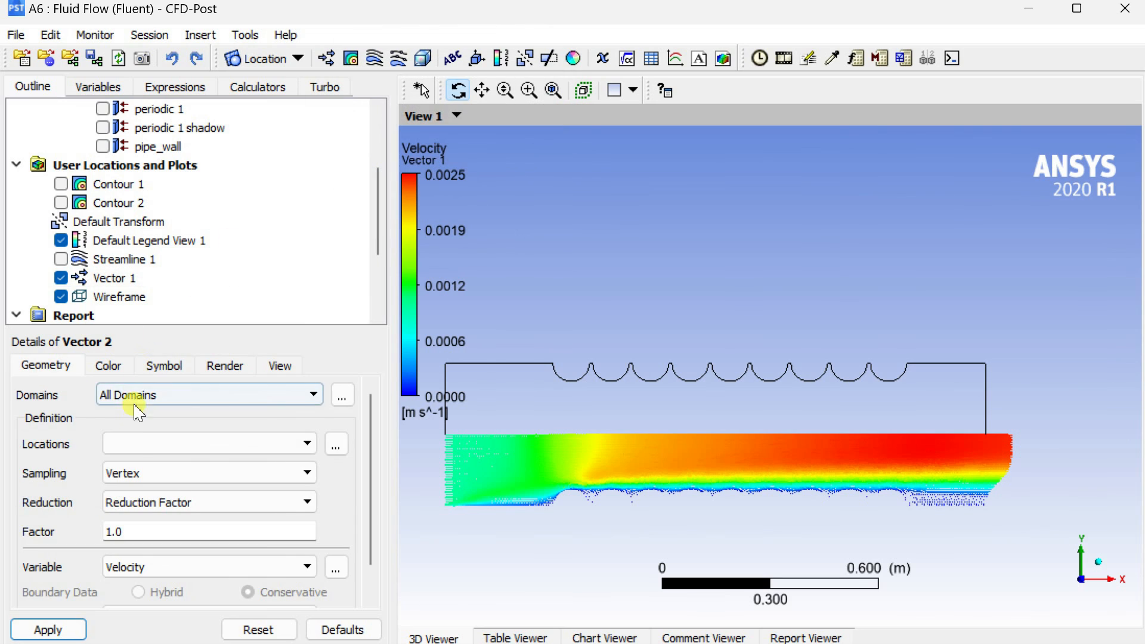
click(307, 443)
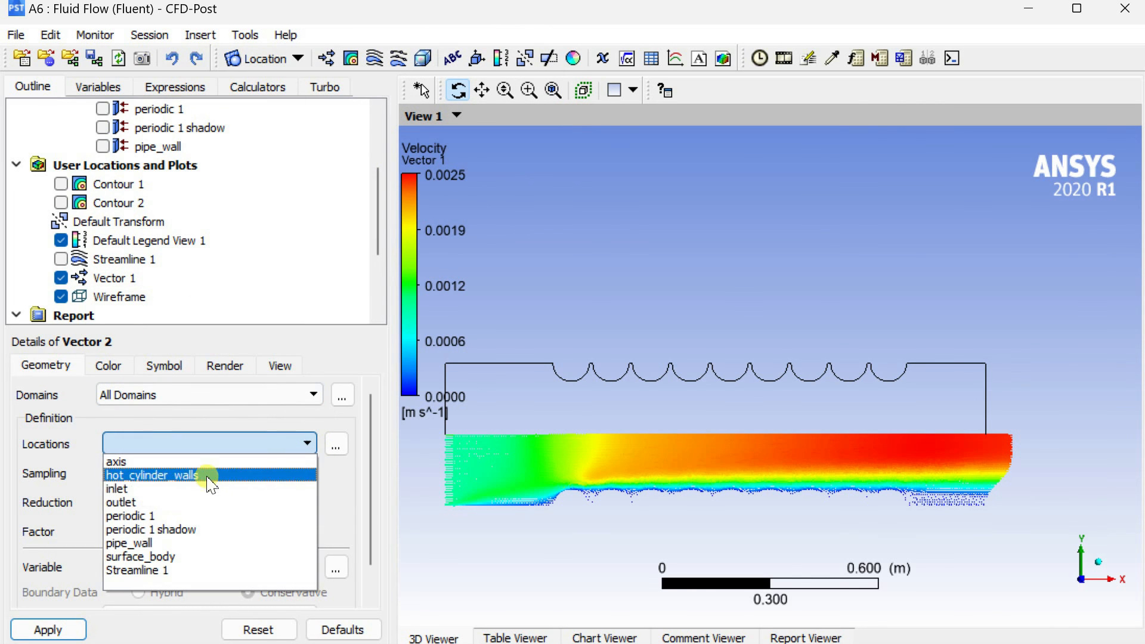
click(196, 516)
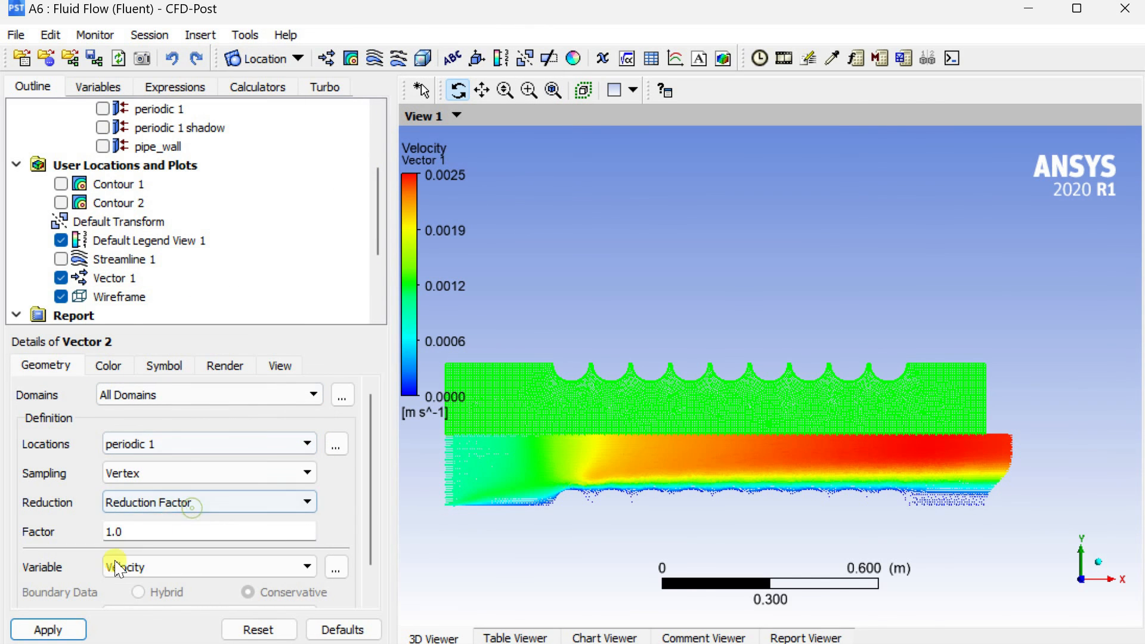
click(64, 631)
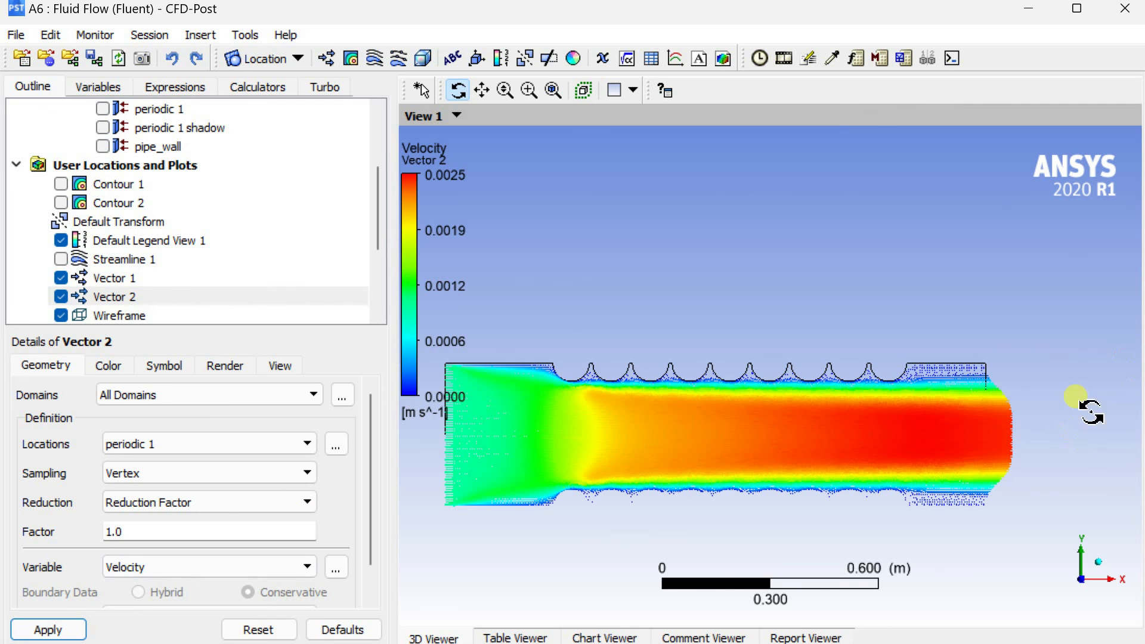
Examine the combined velocity vectors close up at the outlet and along the full length of the pipe.
scroll(1085, 422, up, 3)
scroll(703, 422, up, 5)
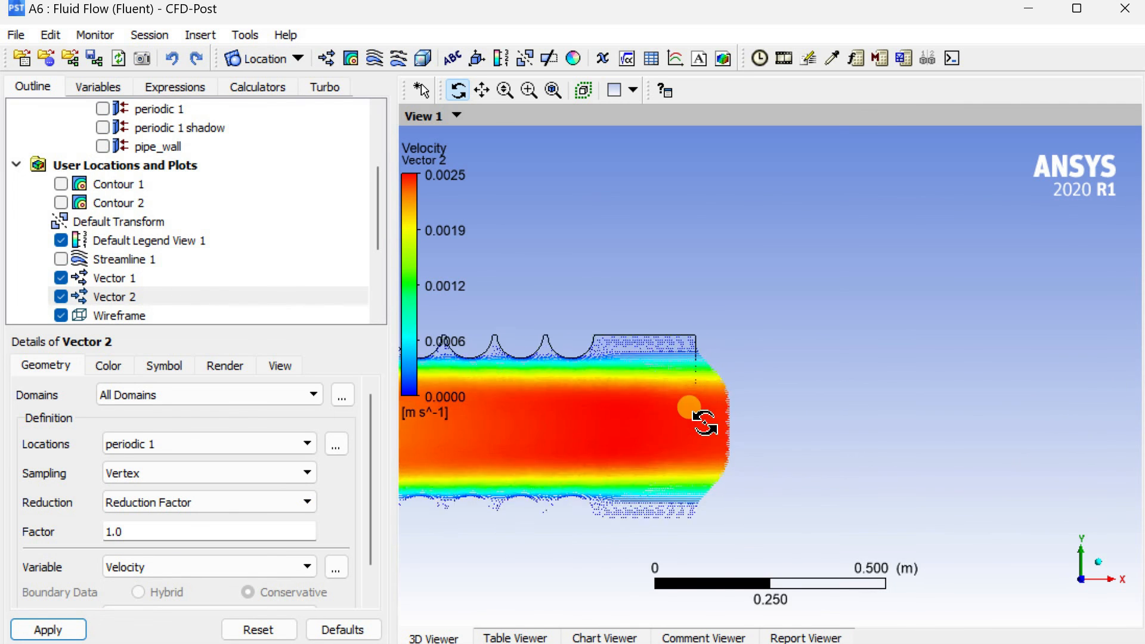
scroll(708, 420, up, 3)
ctrl+middle_drag(605, 484, 882, 353)
scroll(891, 358, down, 6)
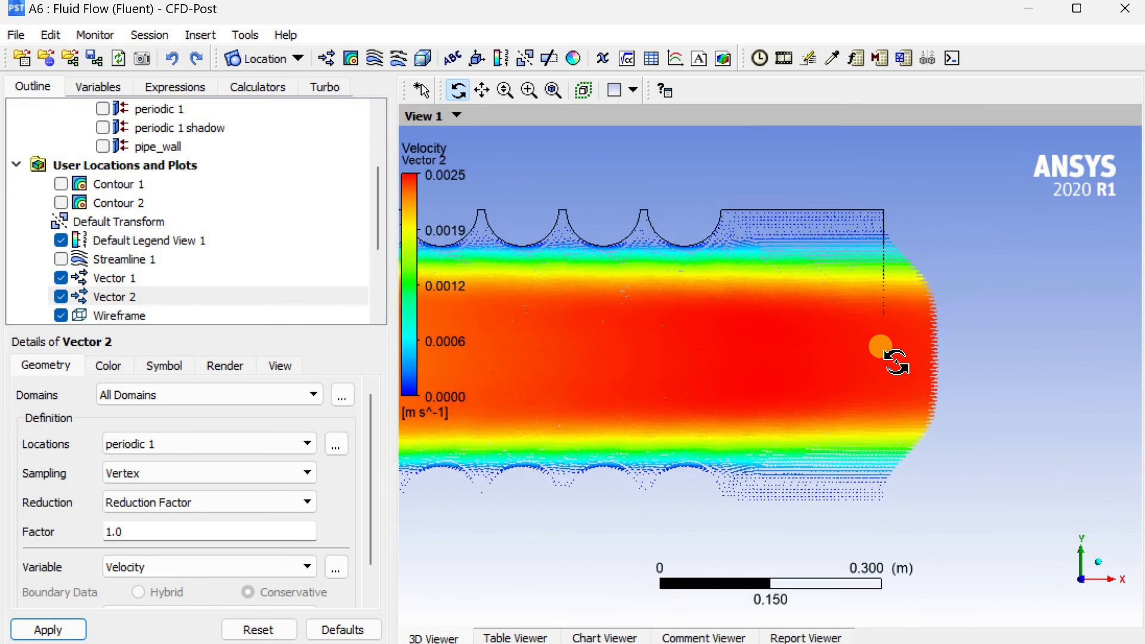
scroll(890, 358, down, 5)
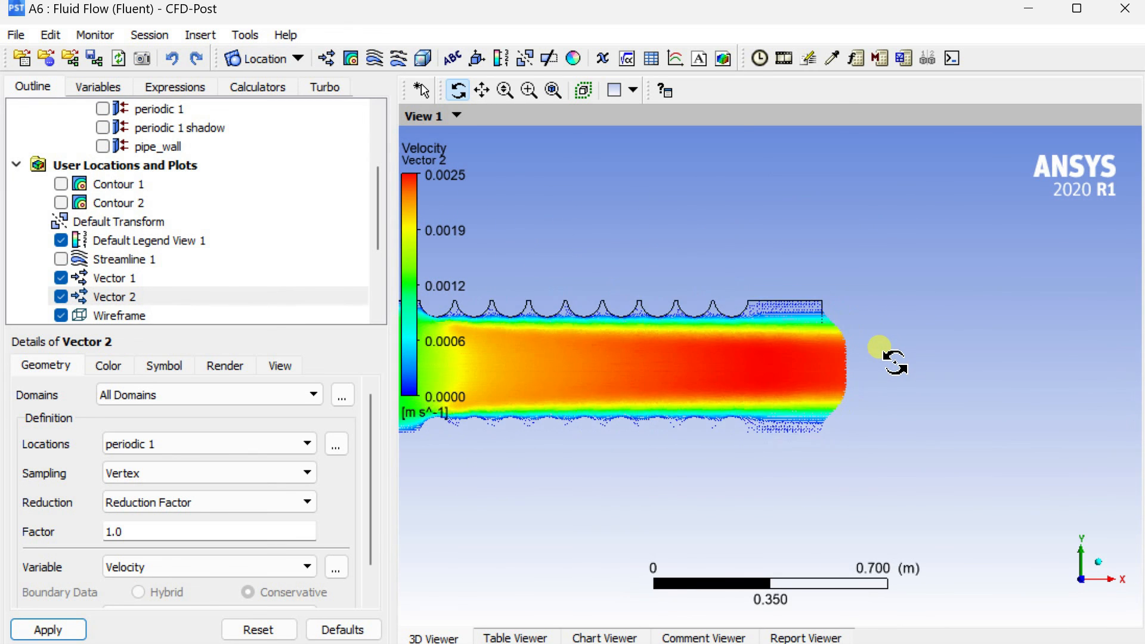
ctrl+middle_drag(609, 391, 726, 353)
scroll(826, 394, up, 3)
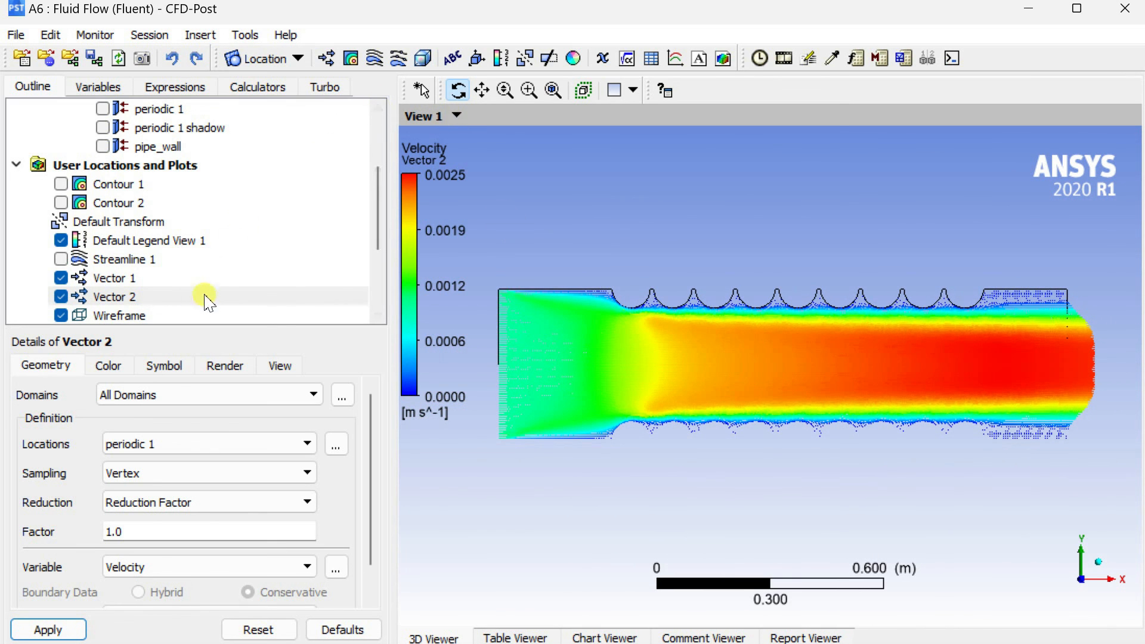
Set Default Legend View 1 to a fixed precision of 5 and 10 value ticks, and apply.
click(145, 242)
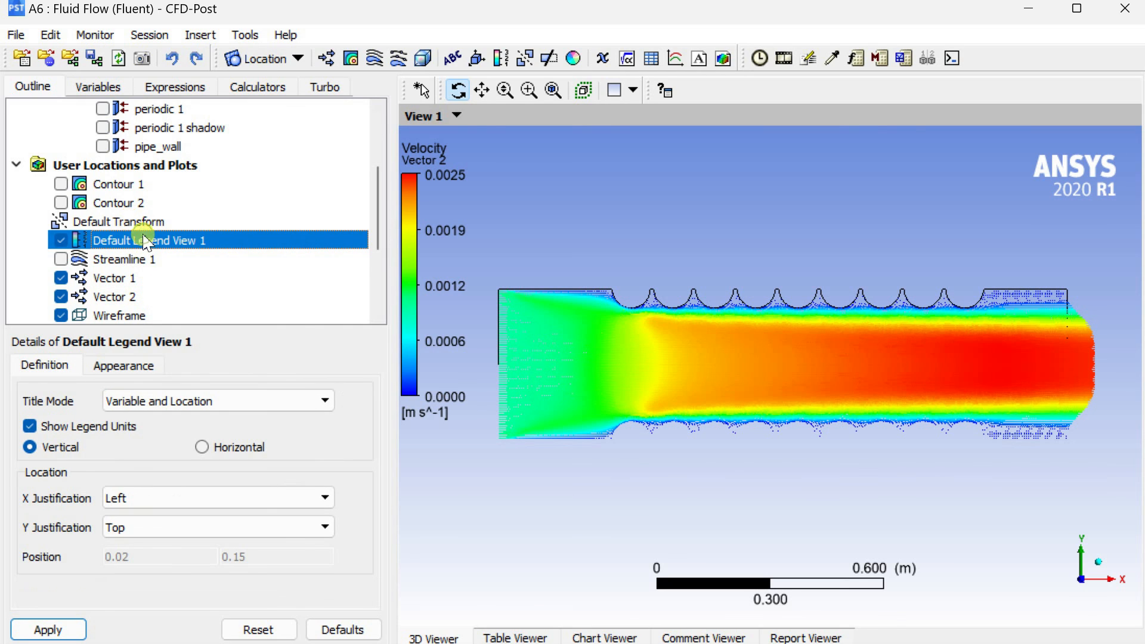
click(130, 368)
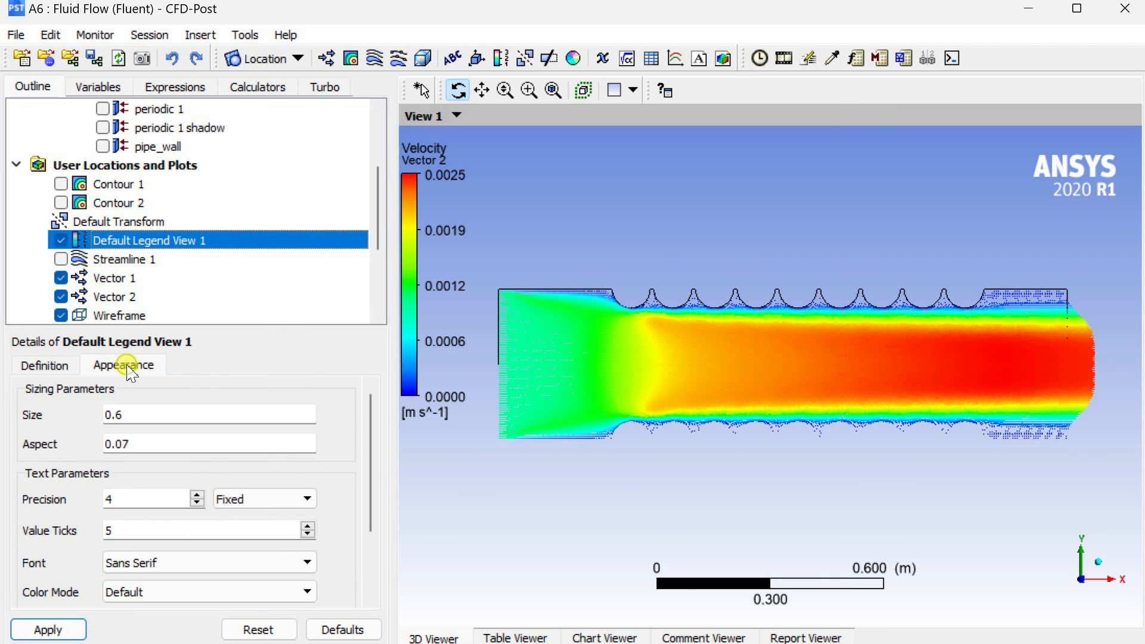
click(198, 497)
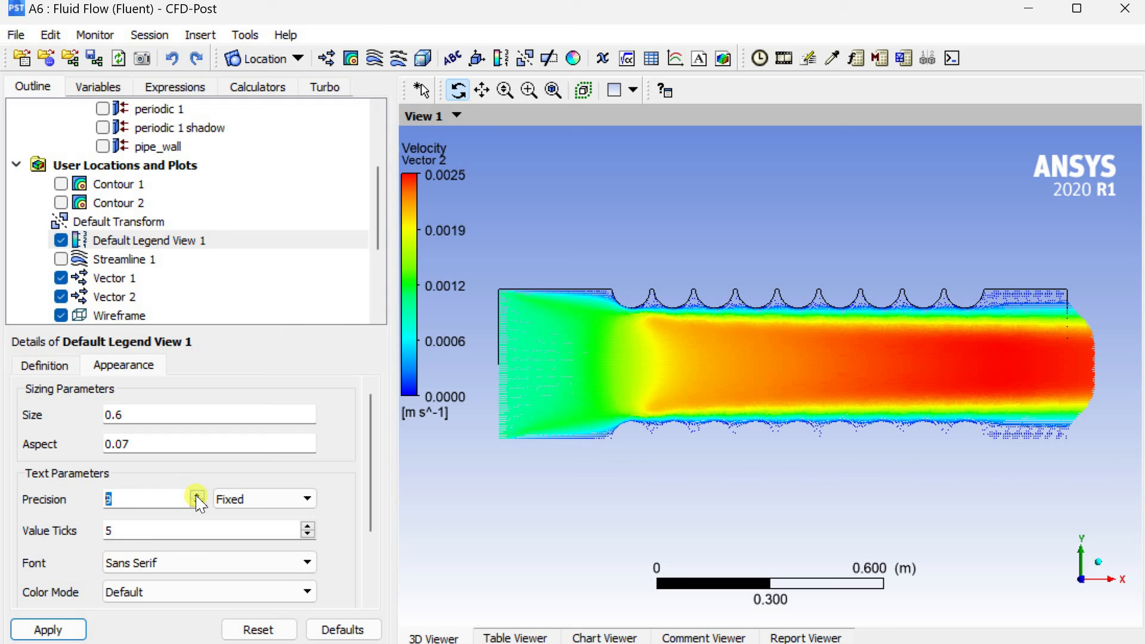
click(73, 630)
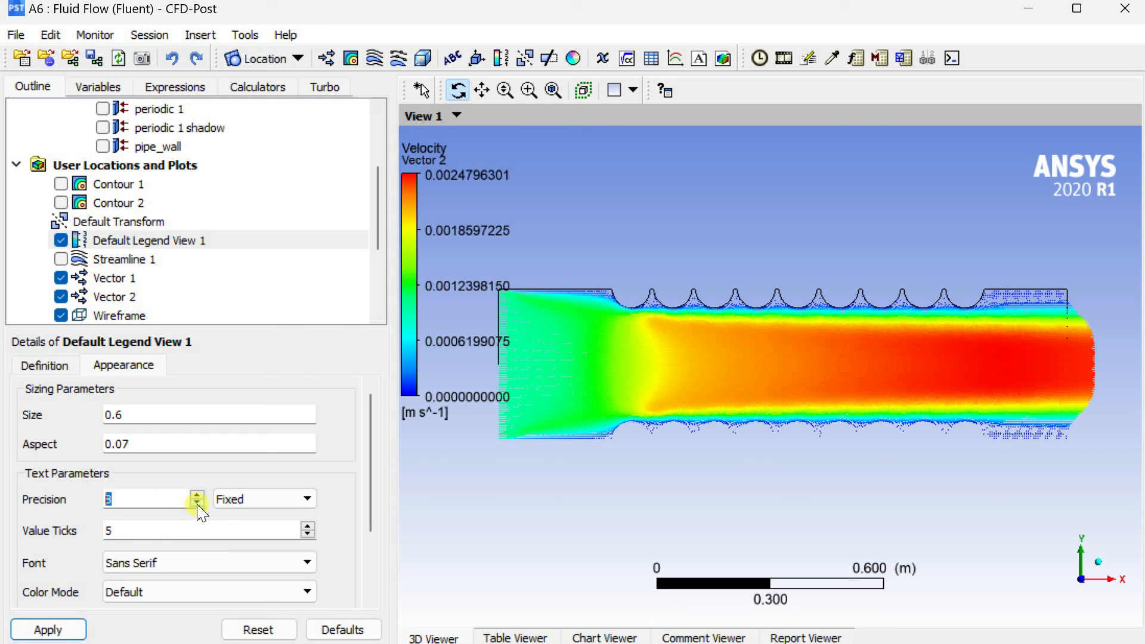
click(52, 628)
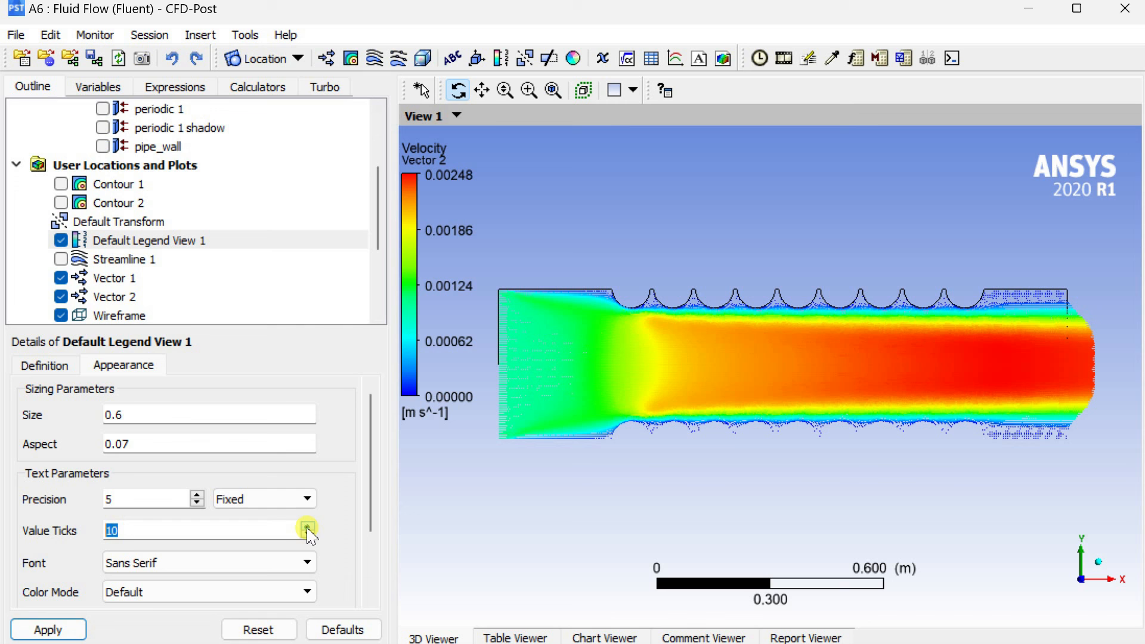
click(51, 629)
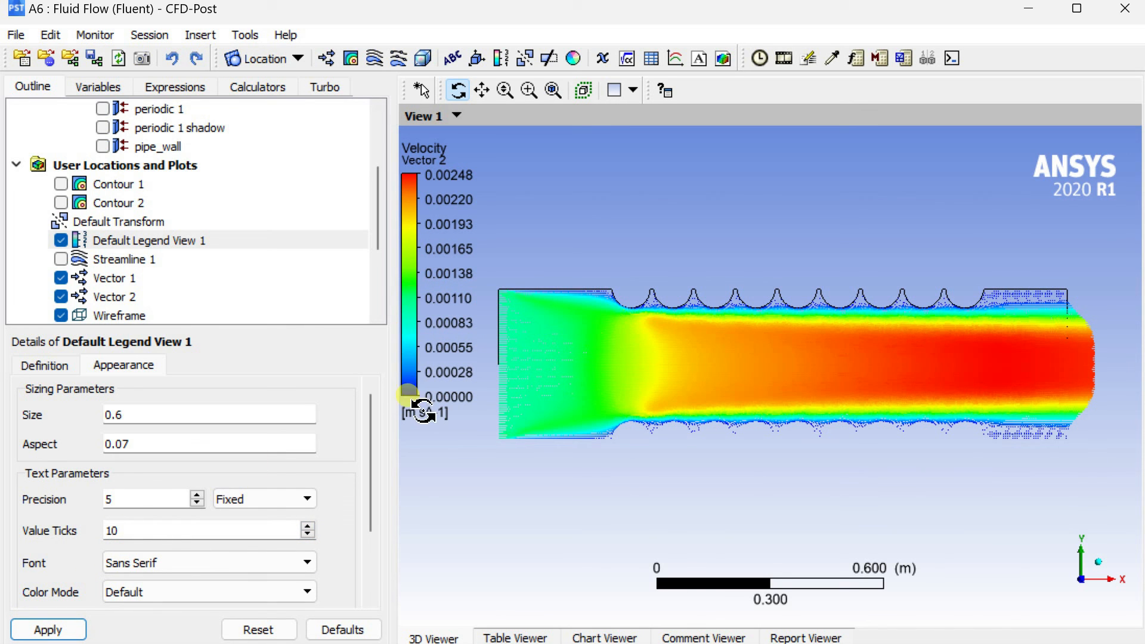
Close CFD-Post and return to the Workbench project schematic.
click(1129, 8)
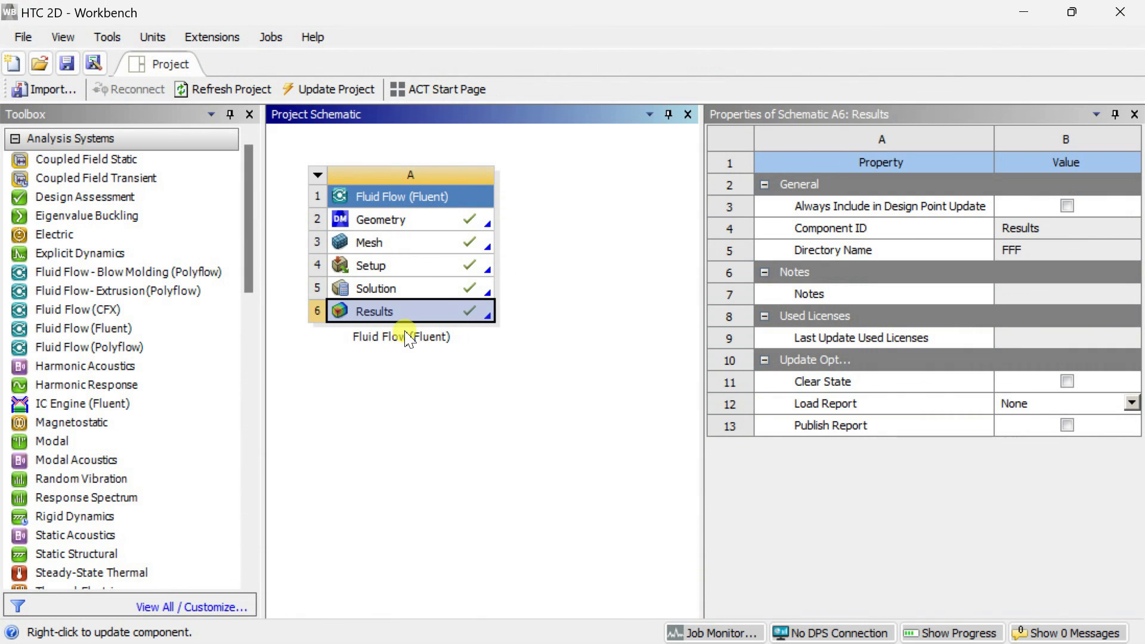